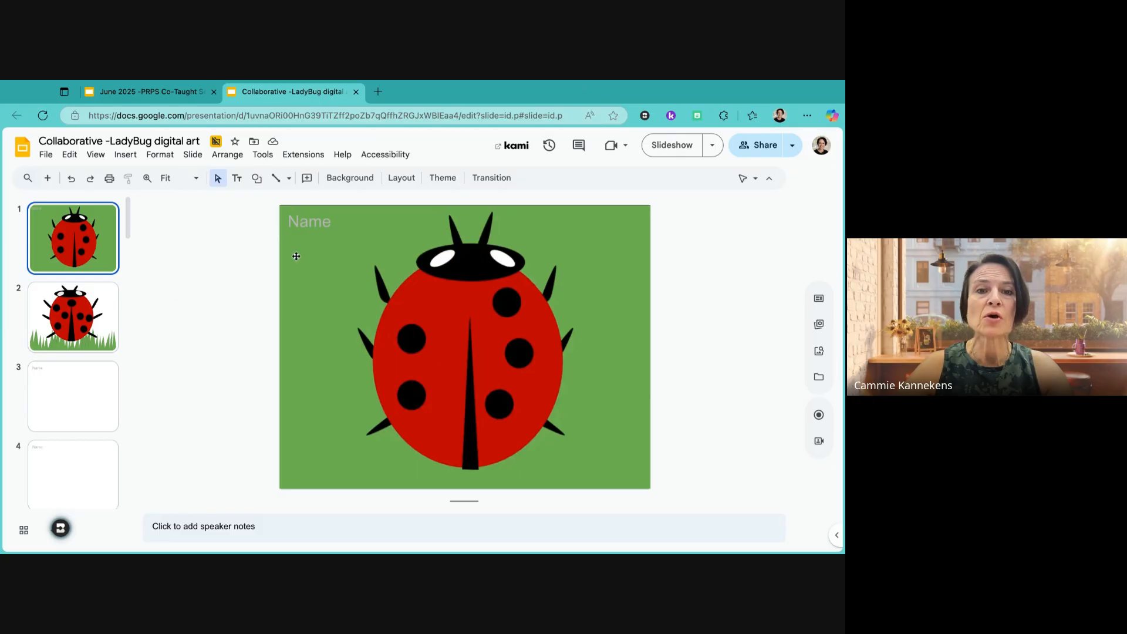
- Create a new blank Google Slides presentation from slides.new in a new browser tab and dismiss the template suggestions
click(379, 92)
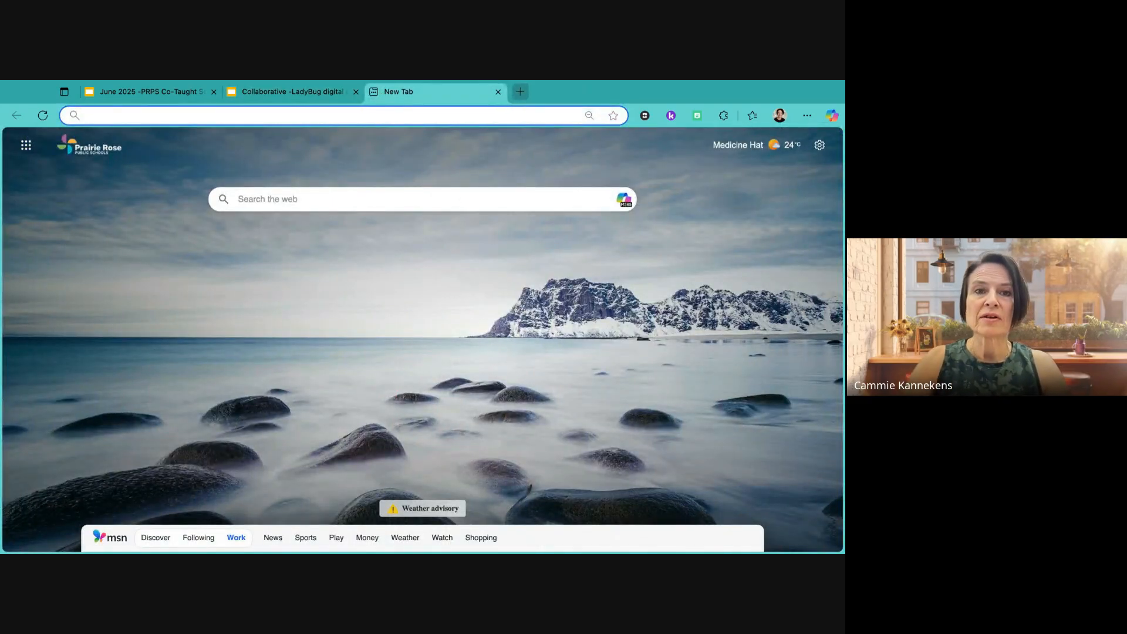
text(slides.)
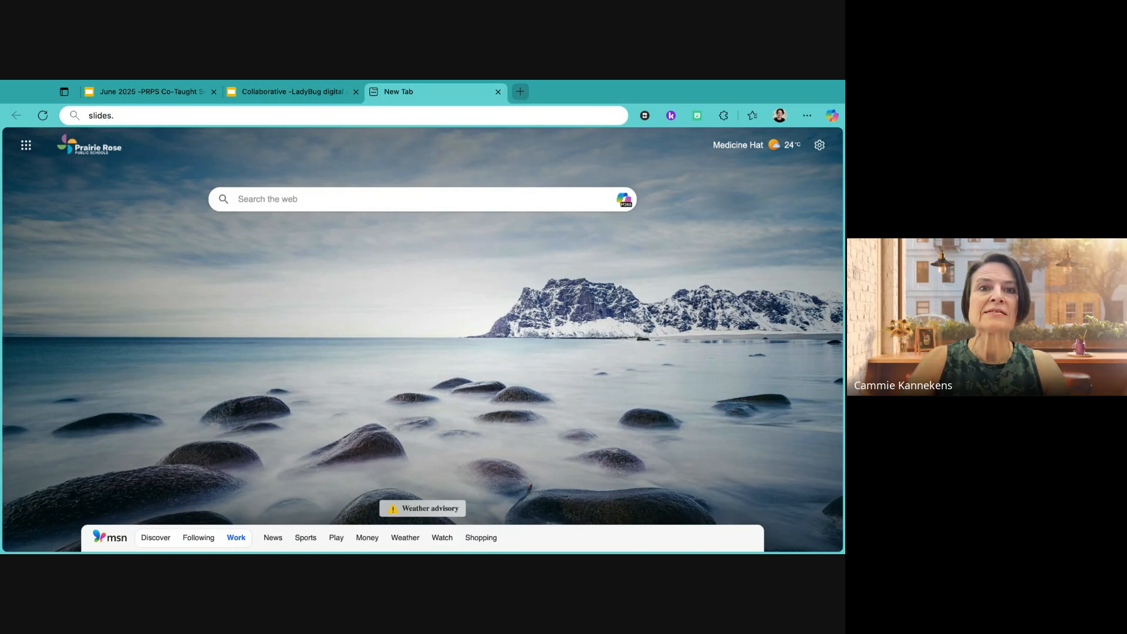
text(new)
key(Return)
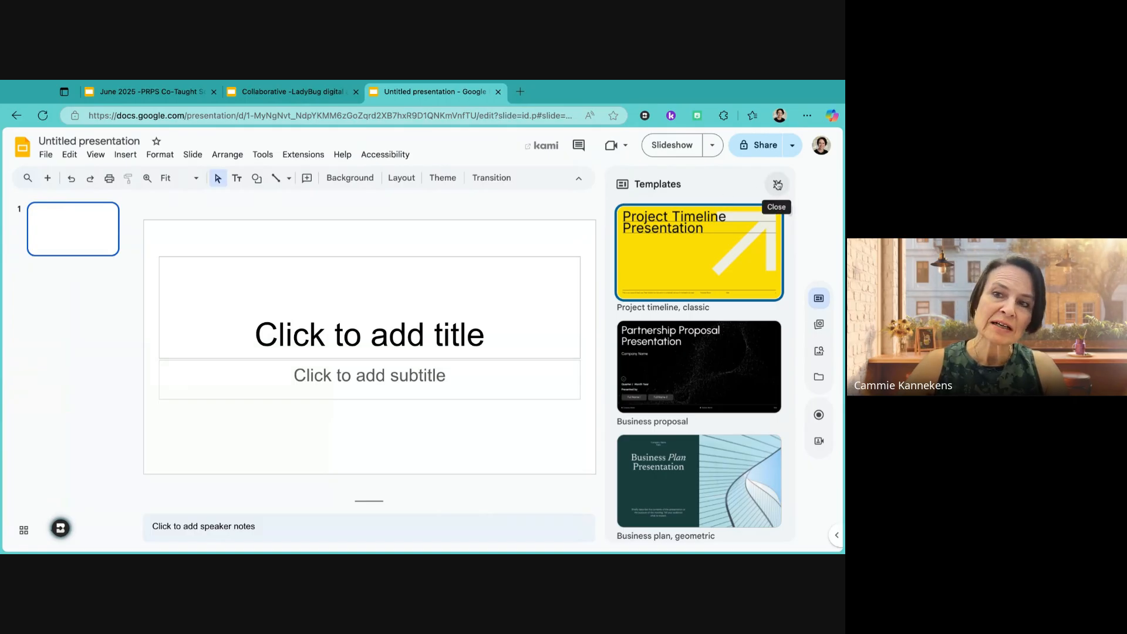
click(776, 184)
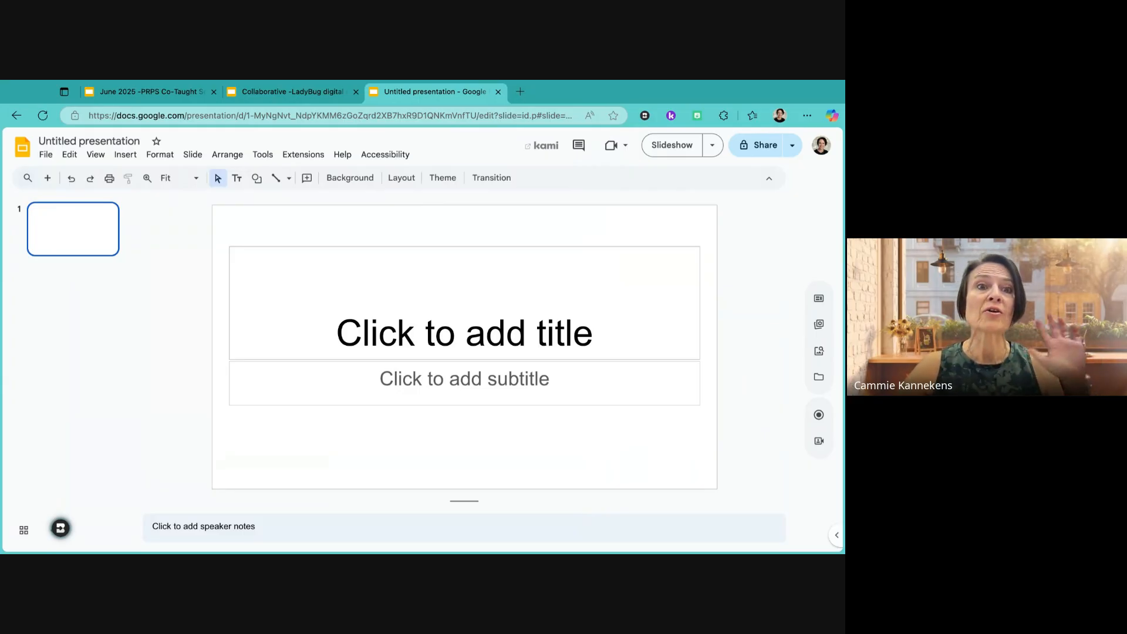
- Rename the untitled presentation as Ladybug Art
click(89, 141)
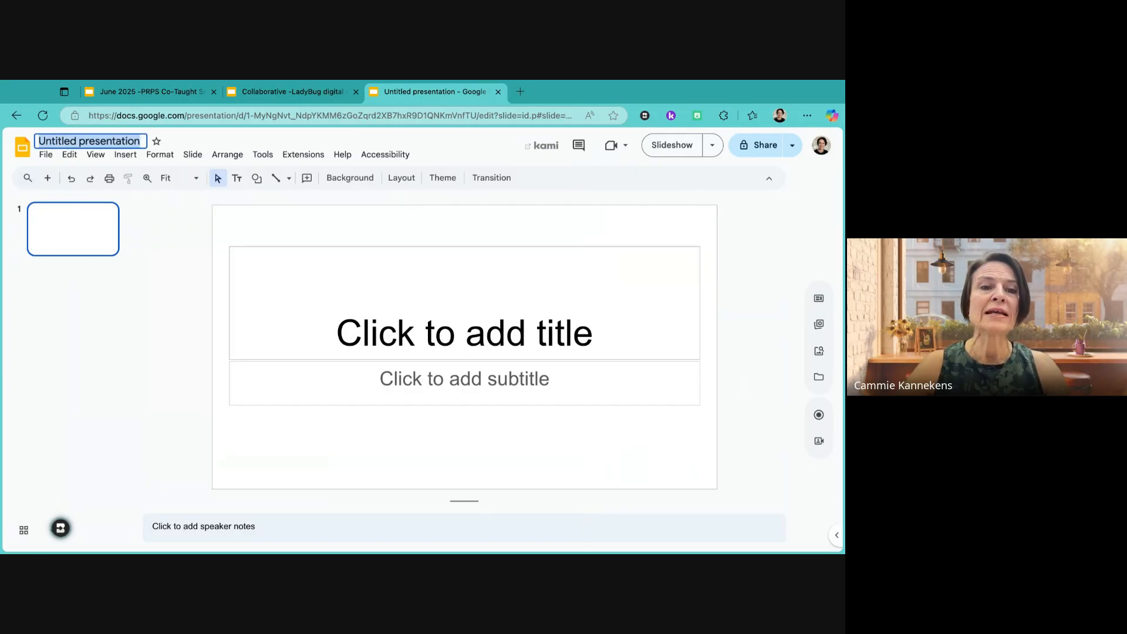
text(Lad)
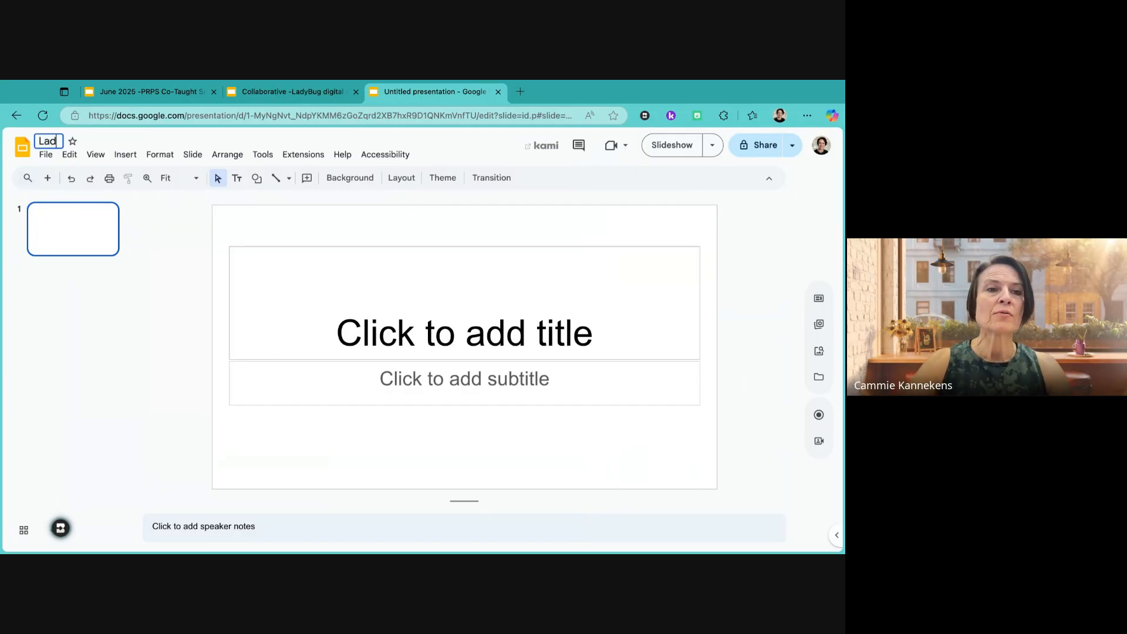
text(ybu)
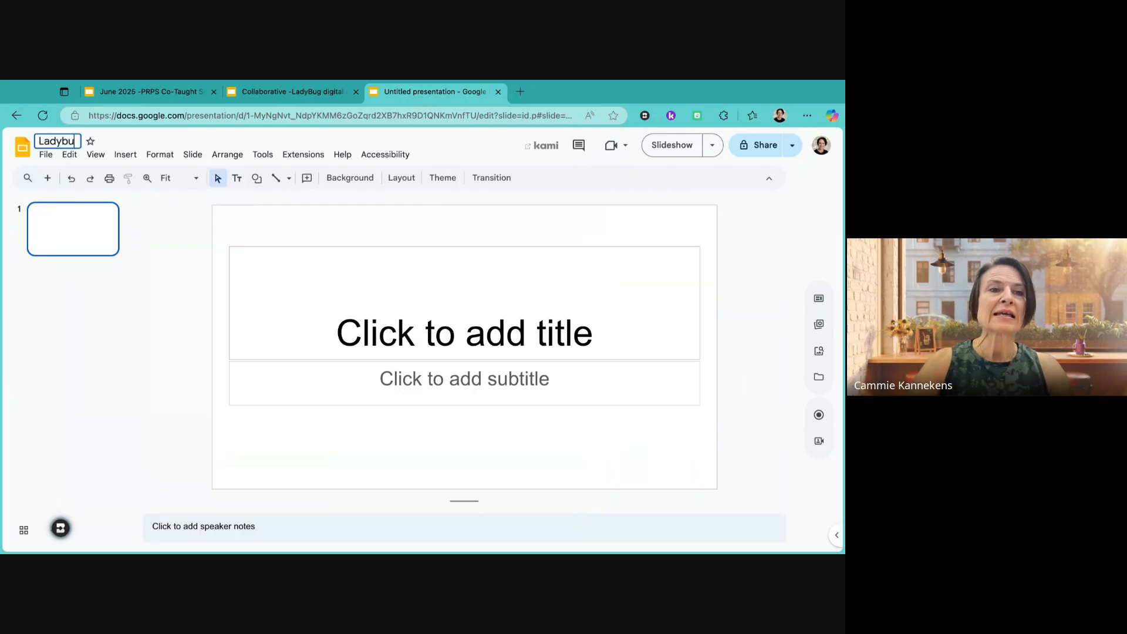
text(g Art)
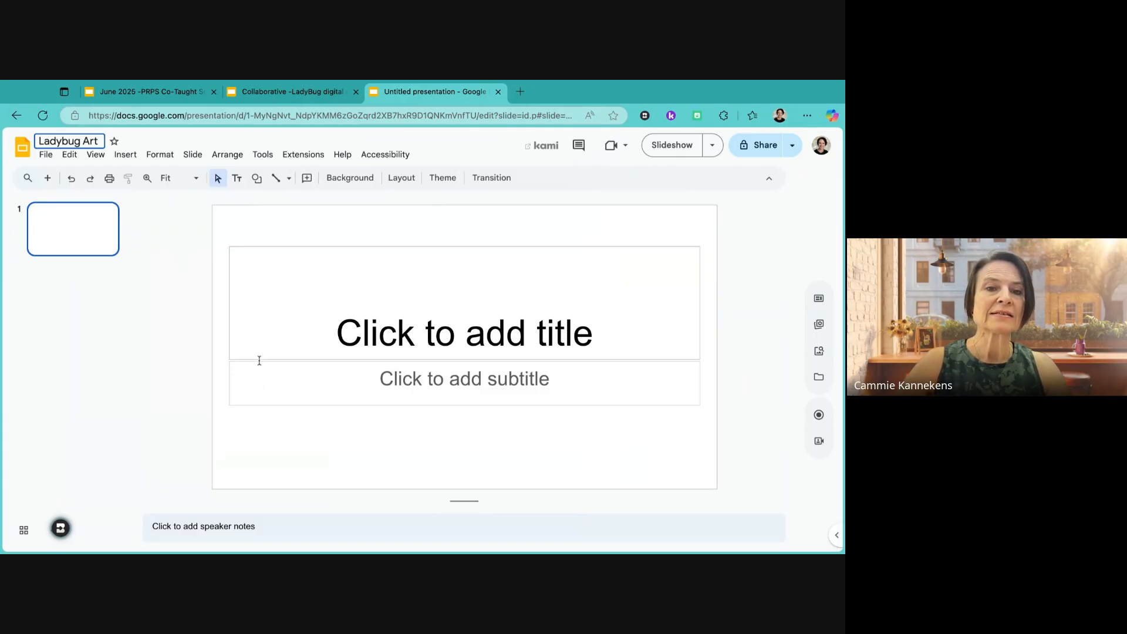
- Delete the title and subtitle placeholders from the first slide to leave it blank
click(327, 249)
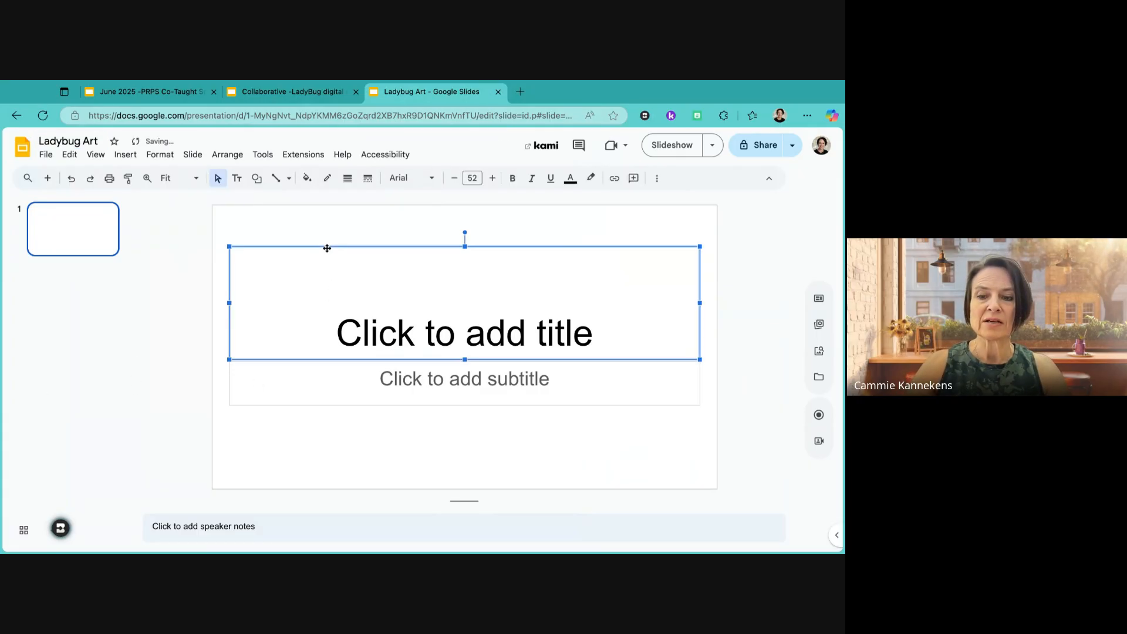
click(320, 273)
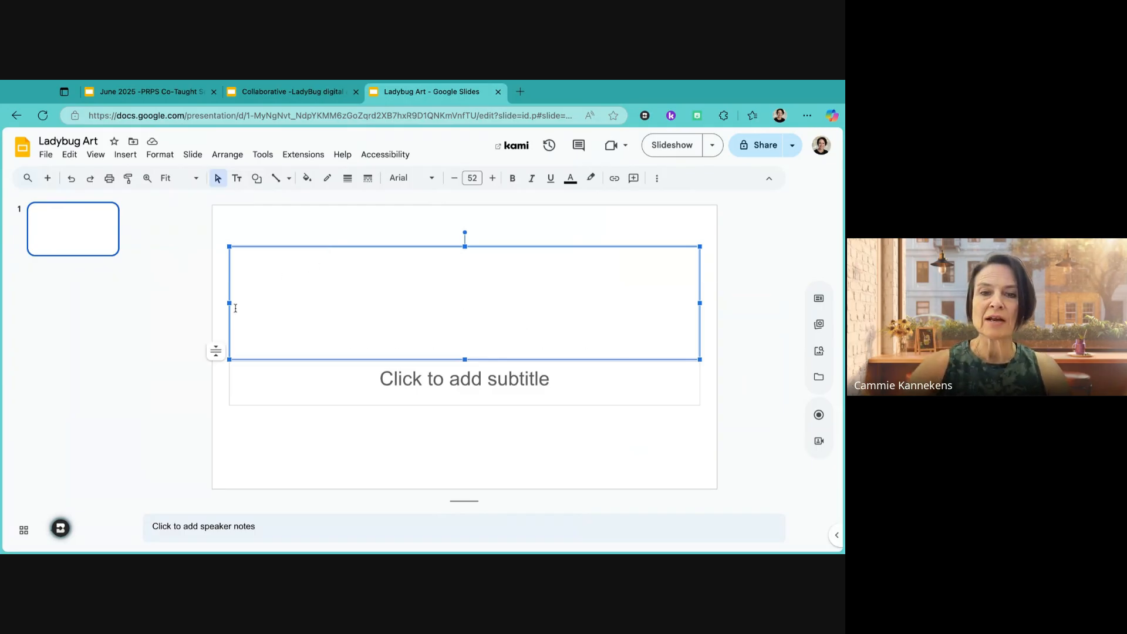
key(super+shift+l)
key(Escape)
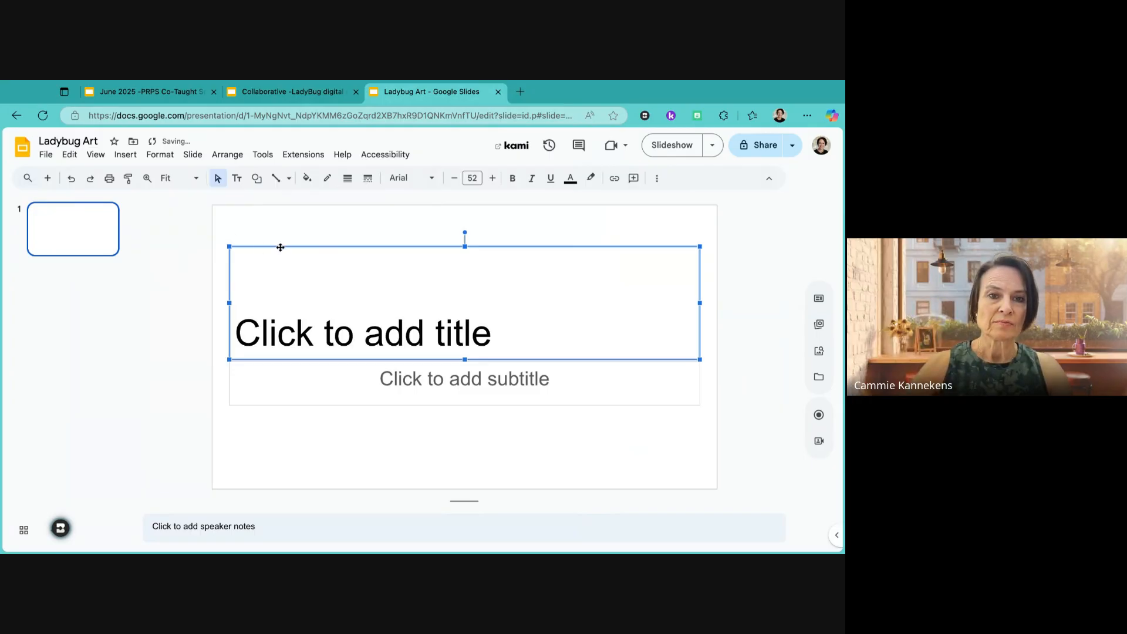
key(Escape)
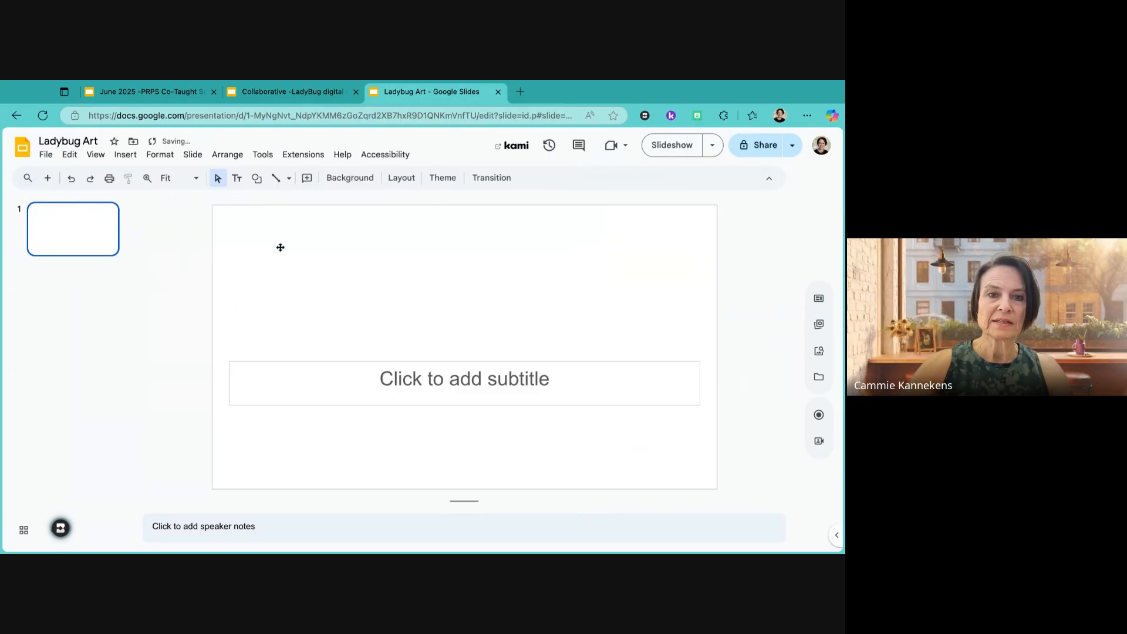
click(341, 364)
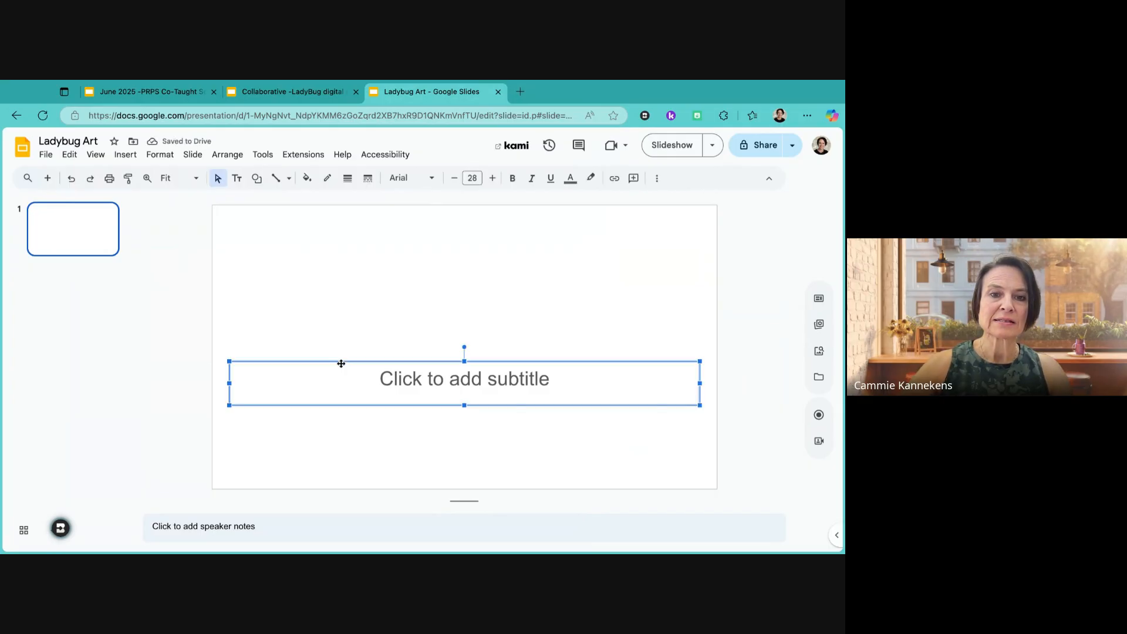
key(Delete)
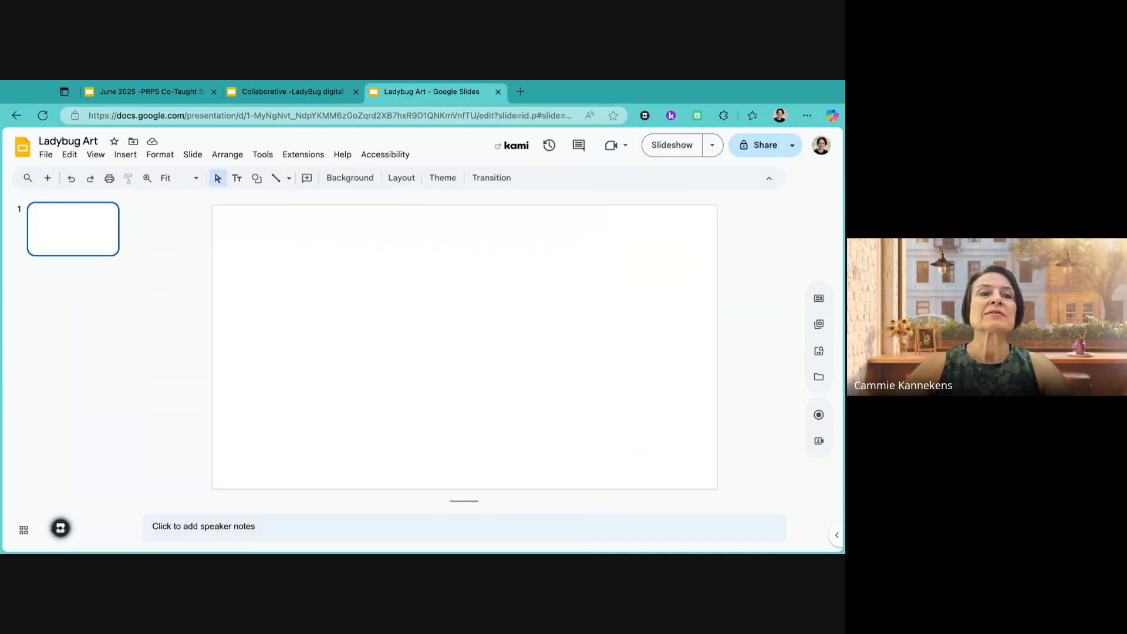
- Set the presentation's page size to a custom 11 x 8.5 inches in Page setup and apply it
click(46, 156)
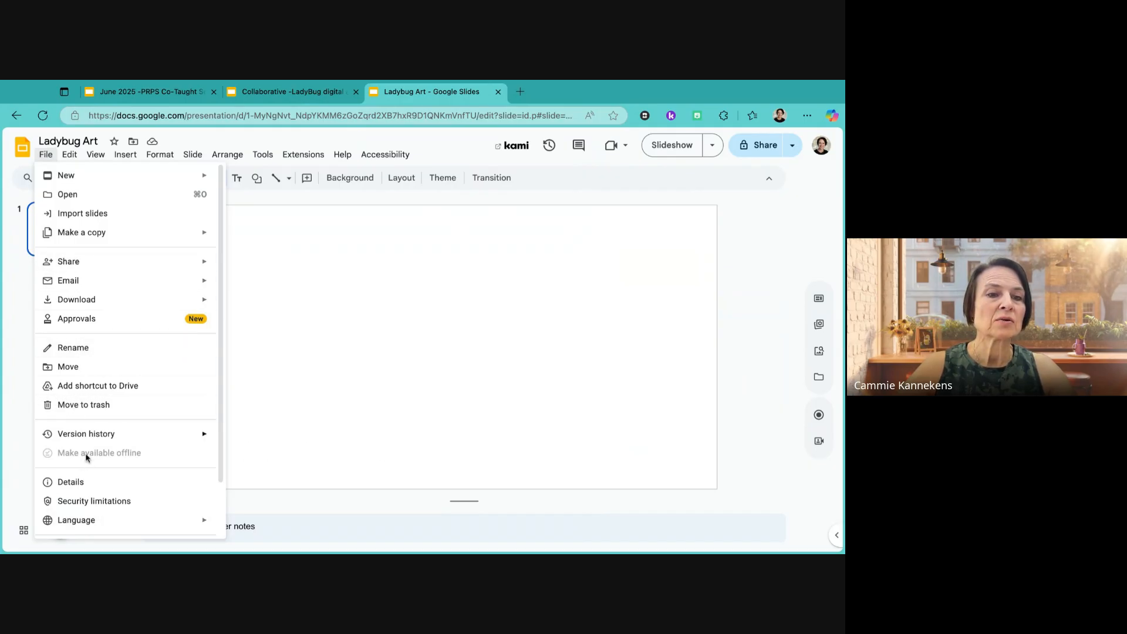
scroll(83, 390, down, 2)
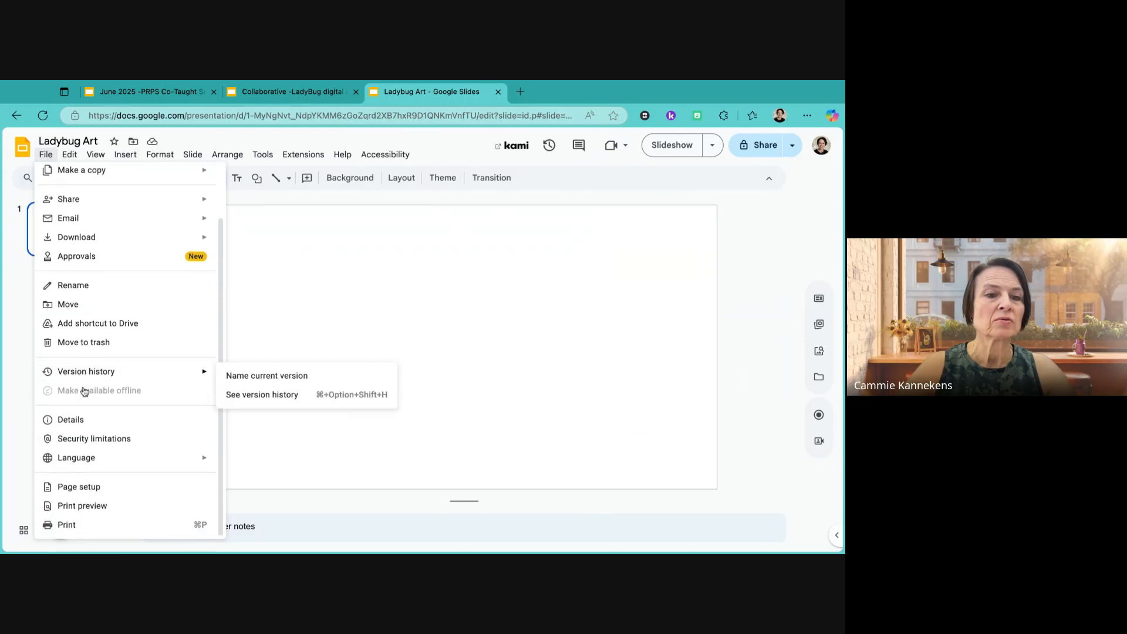
click(88, 487)
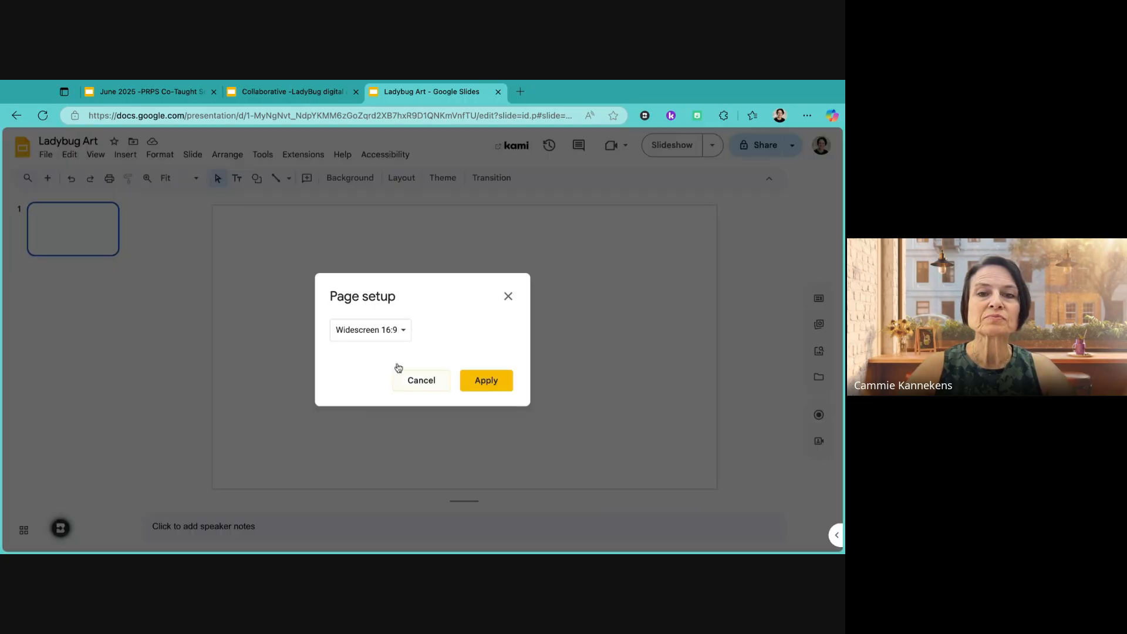
click(403, 334)
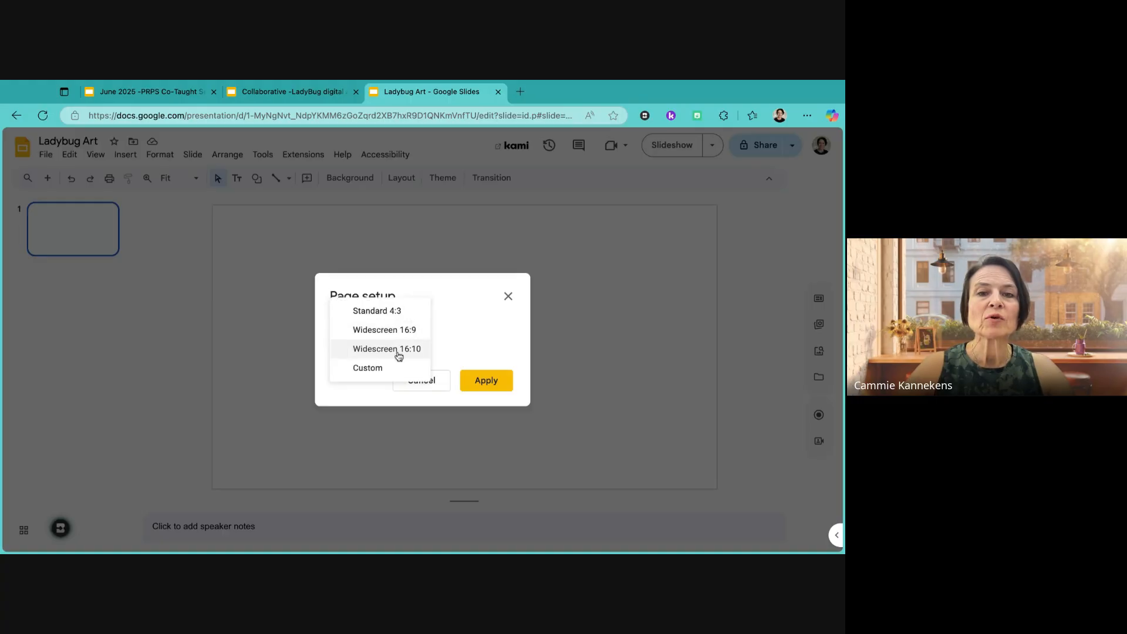
click(378, 368)
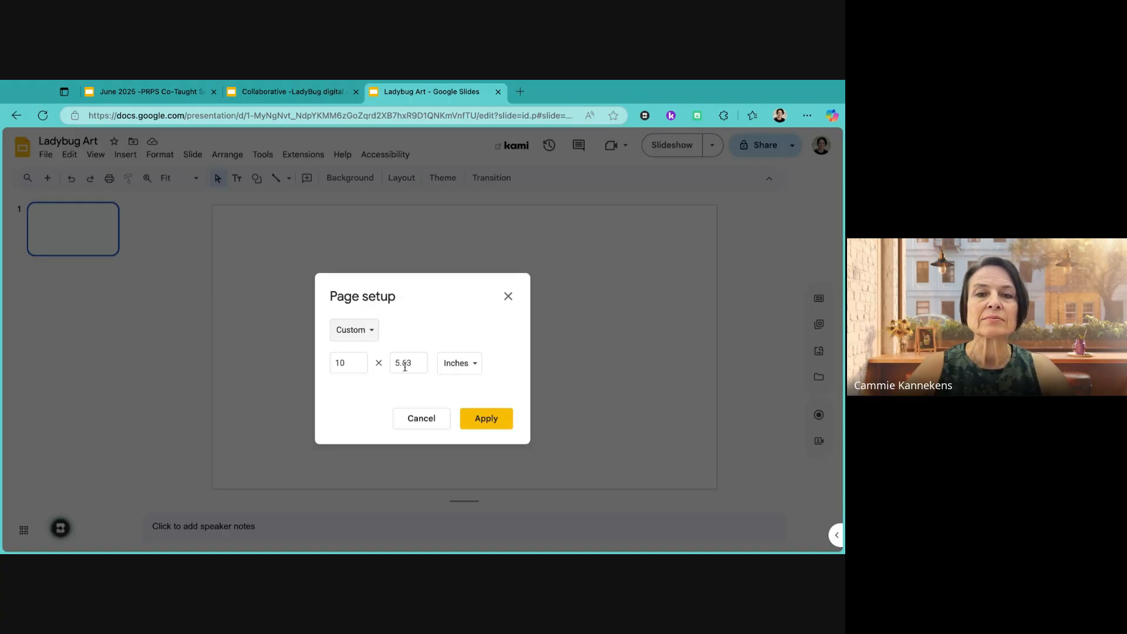
double_click(350, 361)
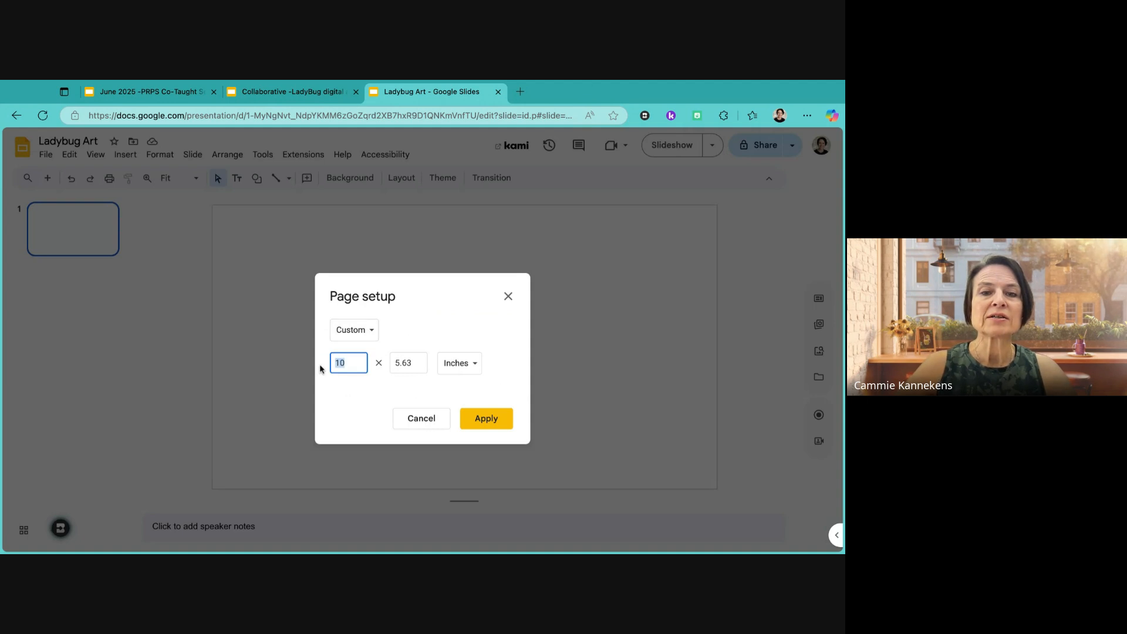
text(1)
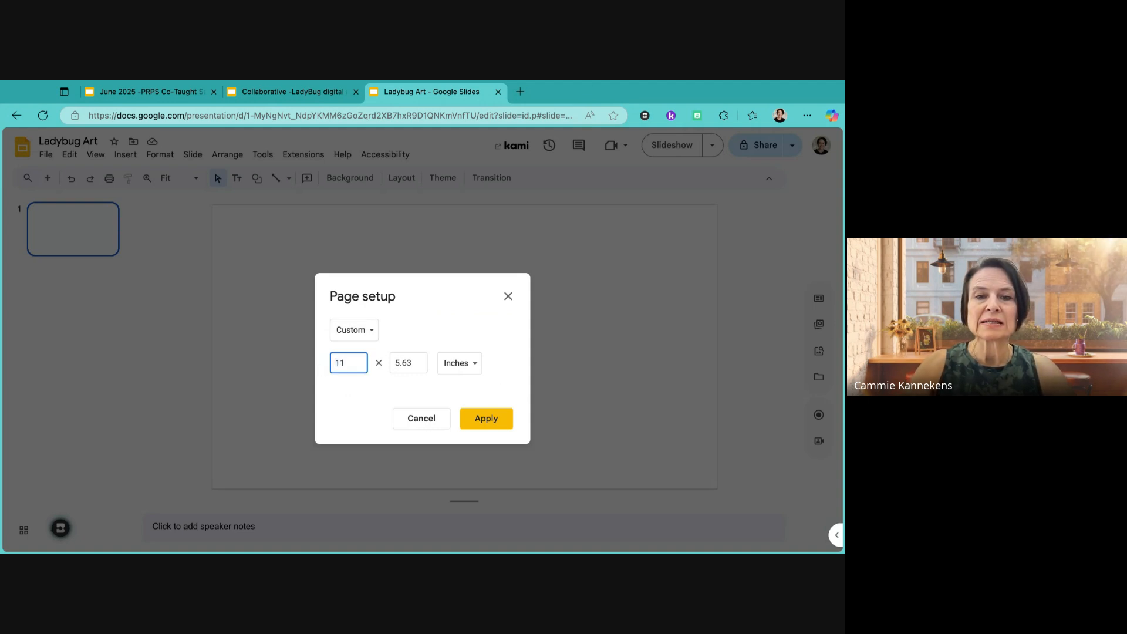
double_click(415, 363)
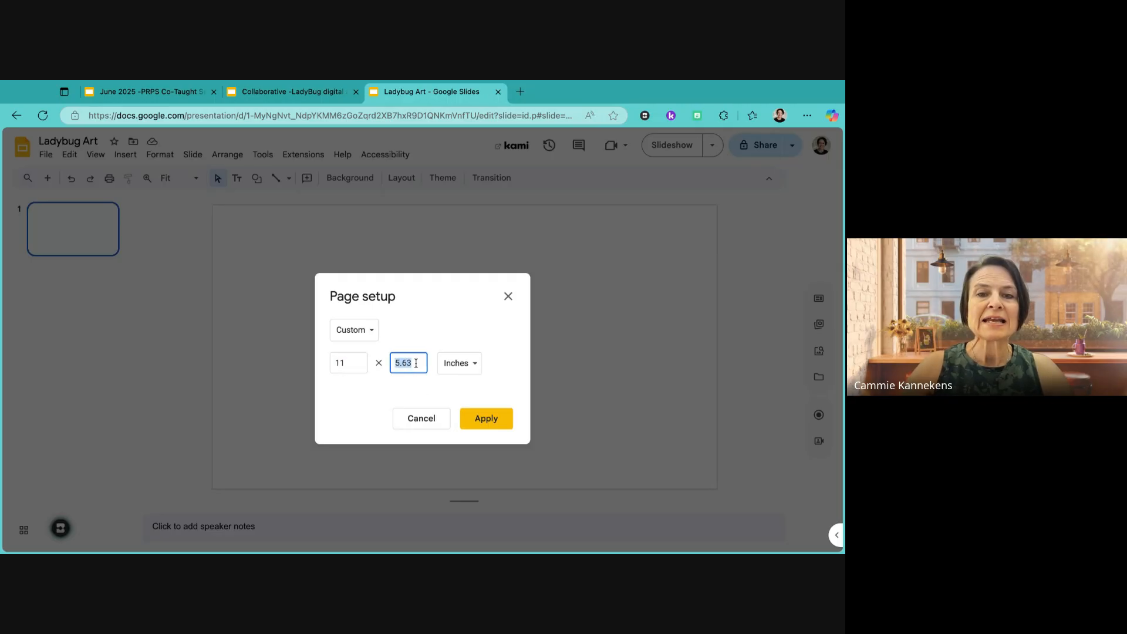
text(8.4)
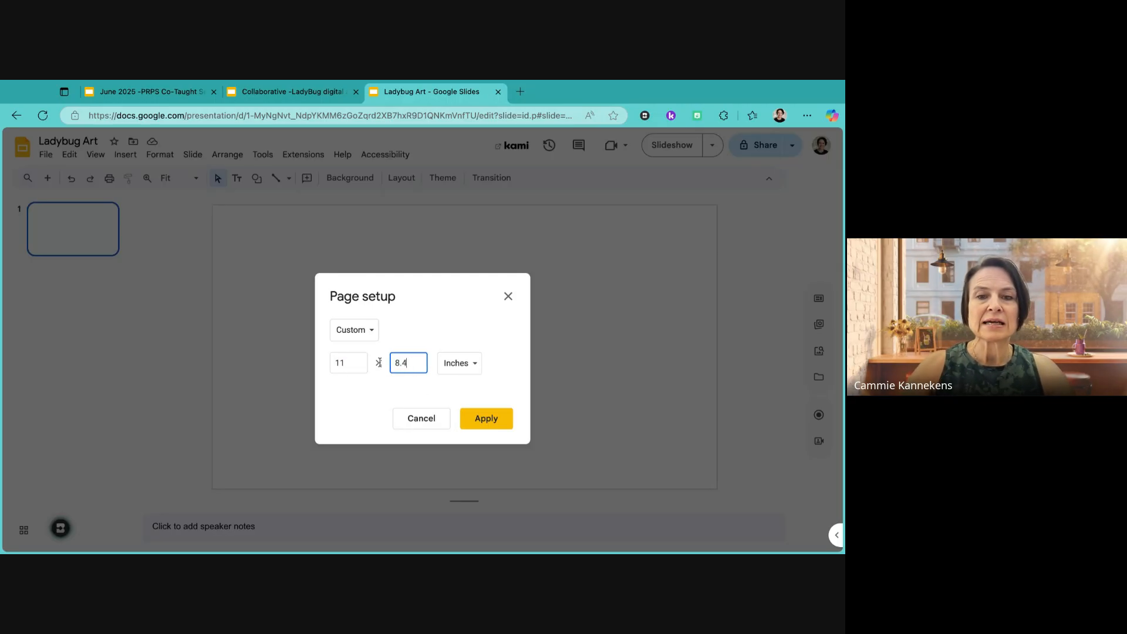
key(BackSpace)
text(5)
click(501, 419)
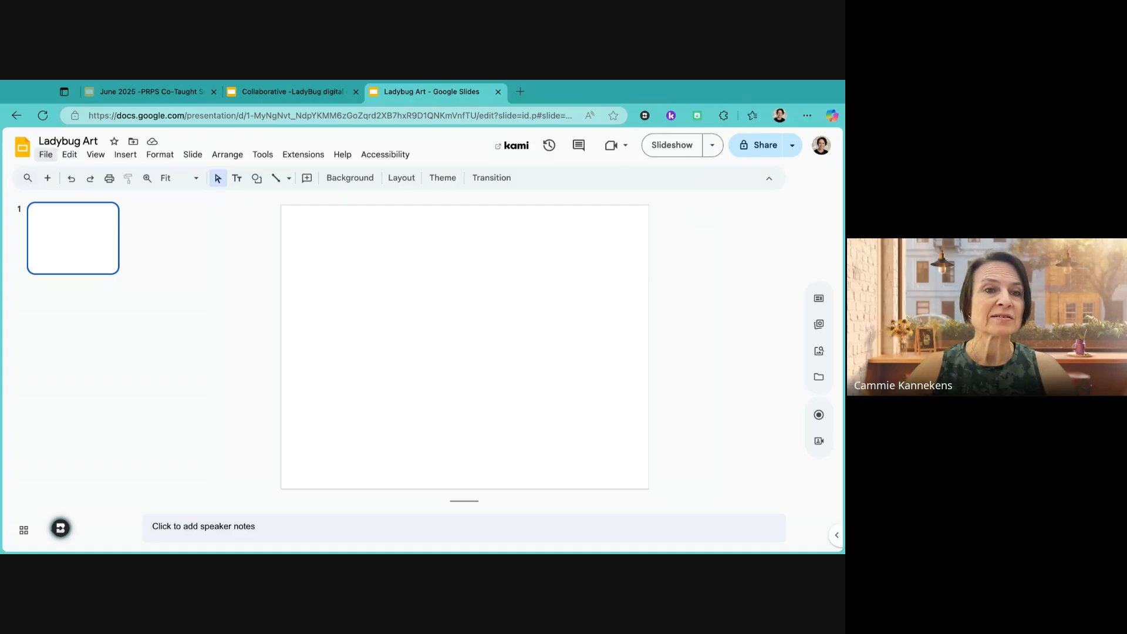
- Change the custom page size to 8.5 x 11 inches for a portrait slide and apply it
click(45, 154)
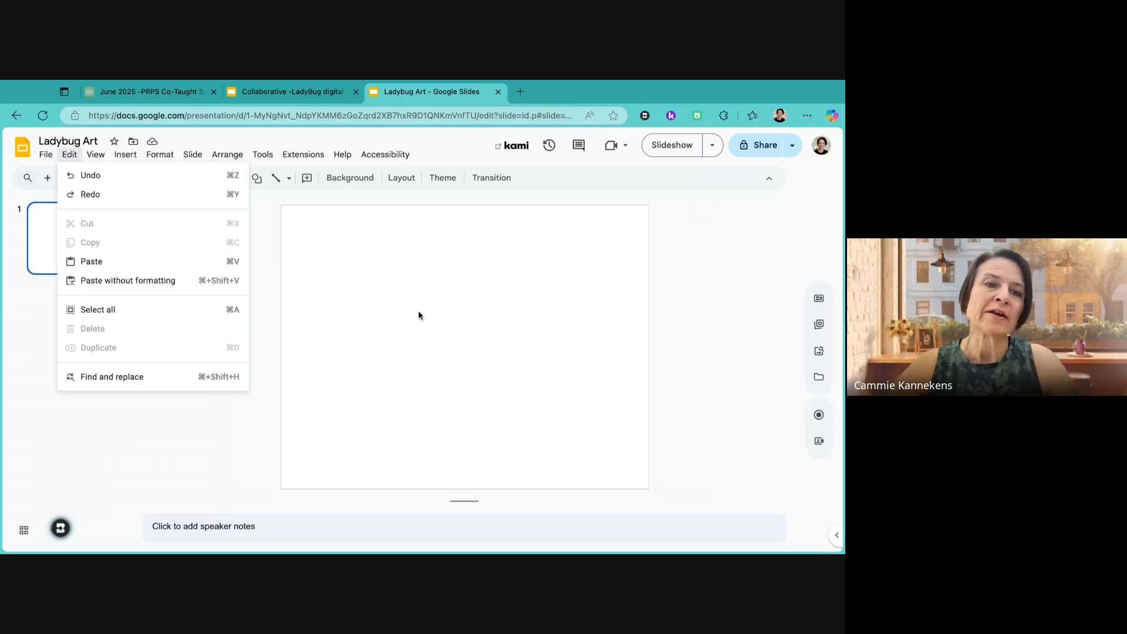
mouse_move(47, 158)
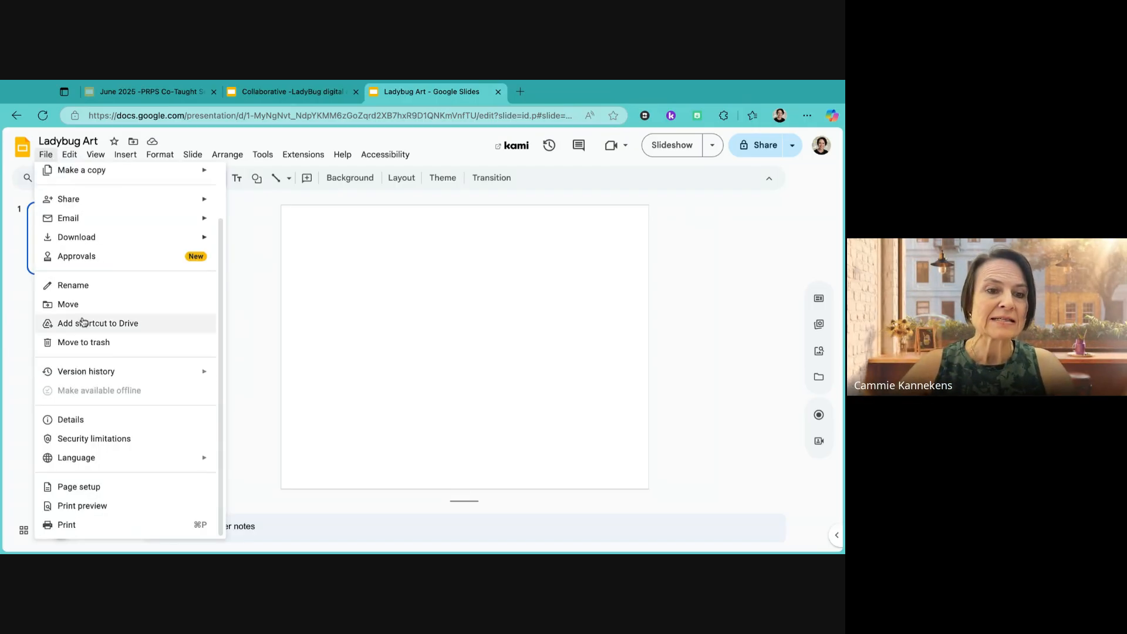
click(75, 488)
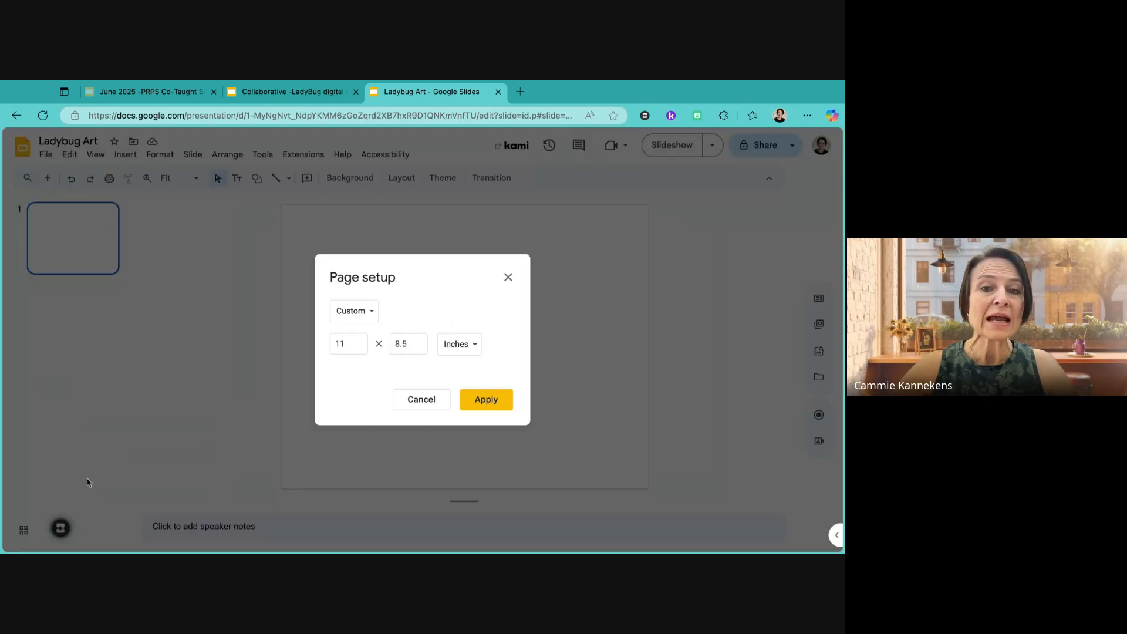
double_click(351, 347)
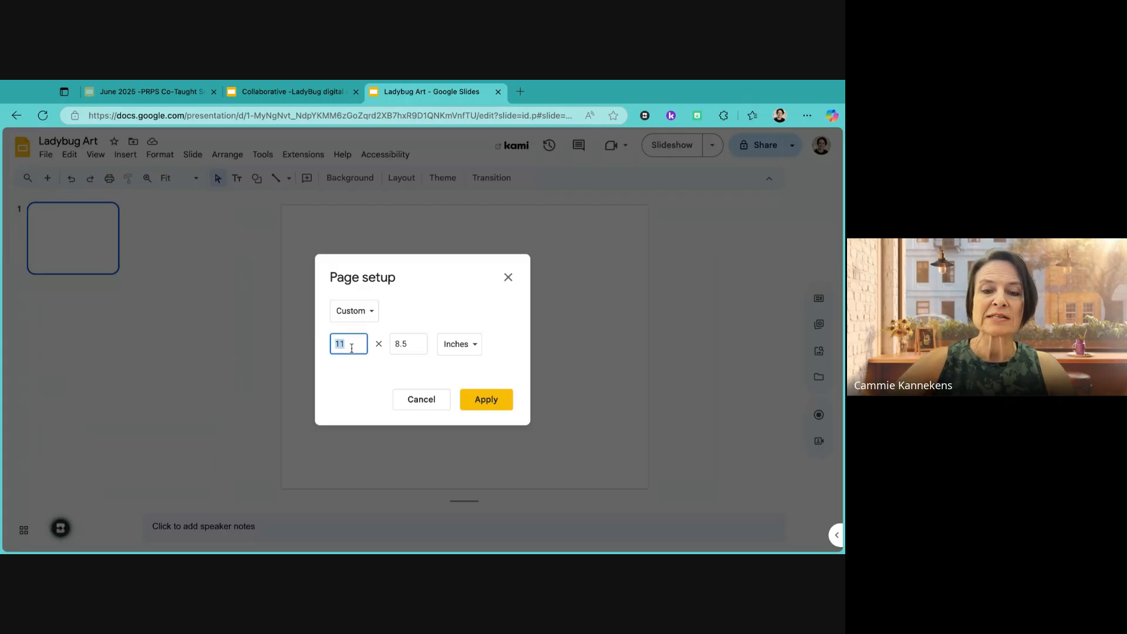
text(8.5)
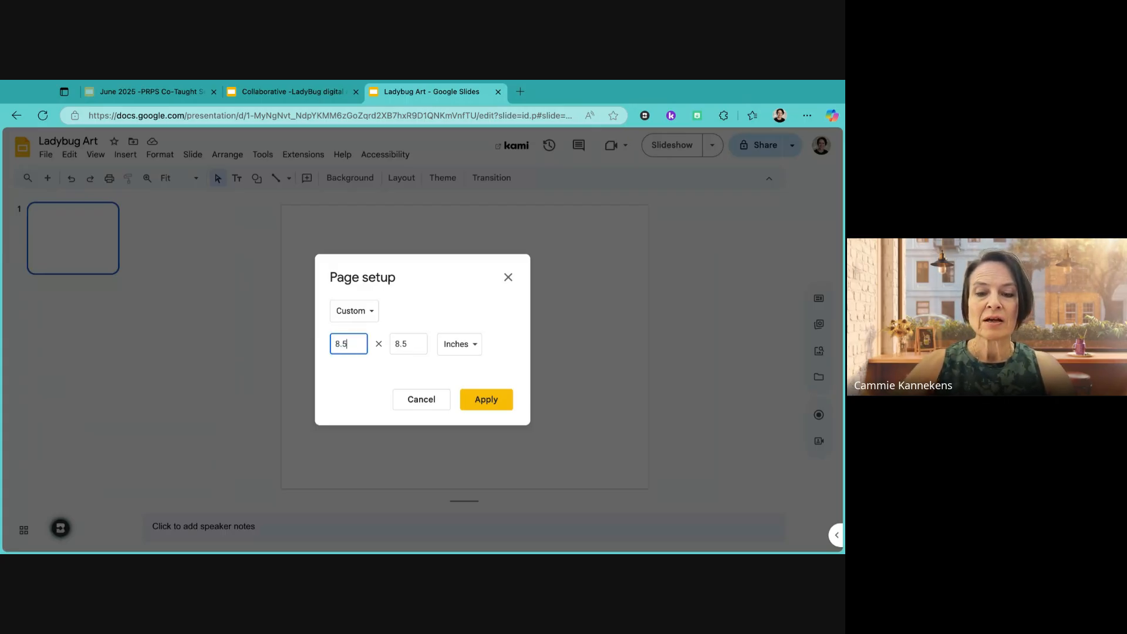
double_click(415, 344)
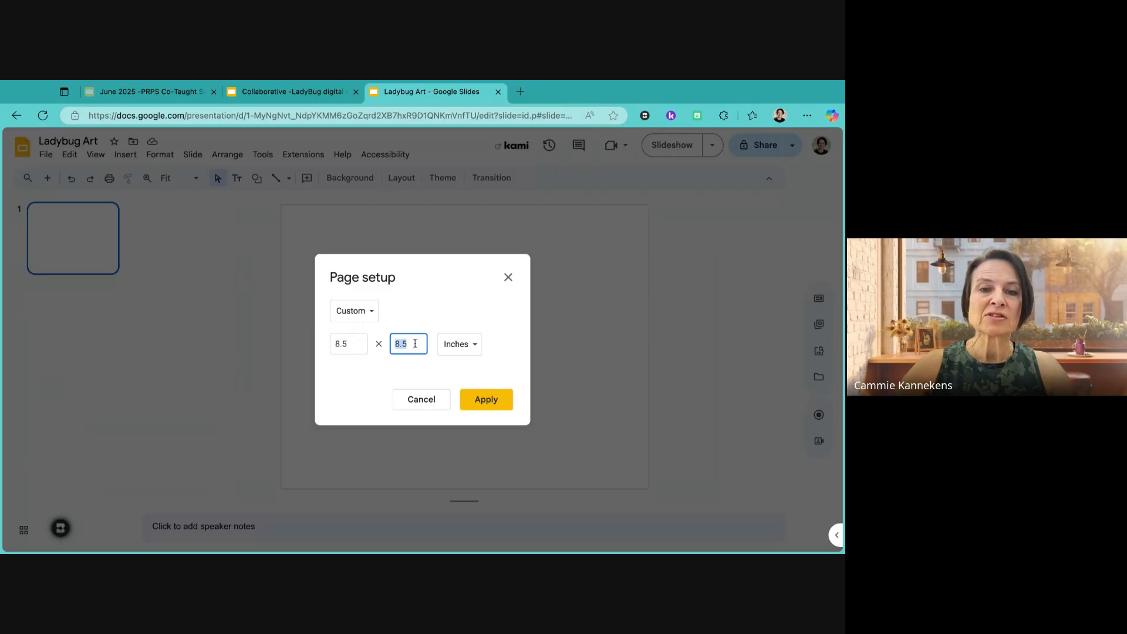
text(11)
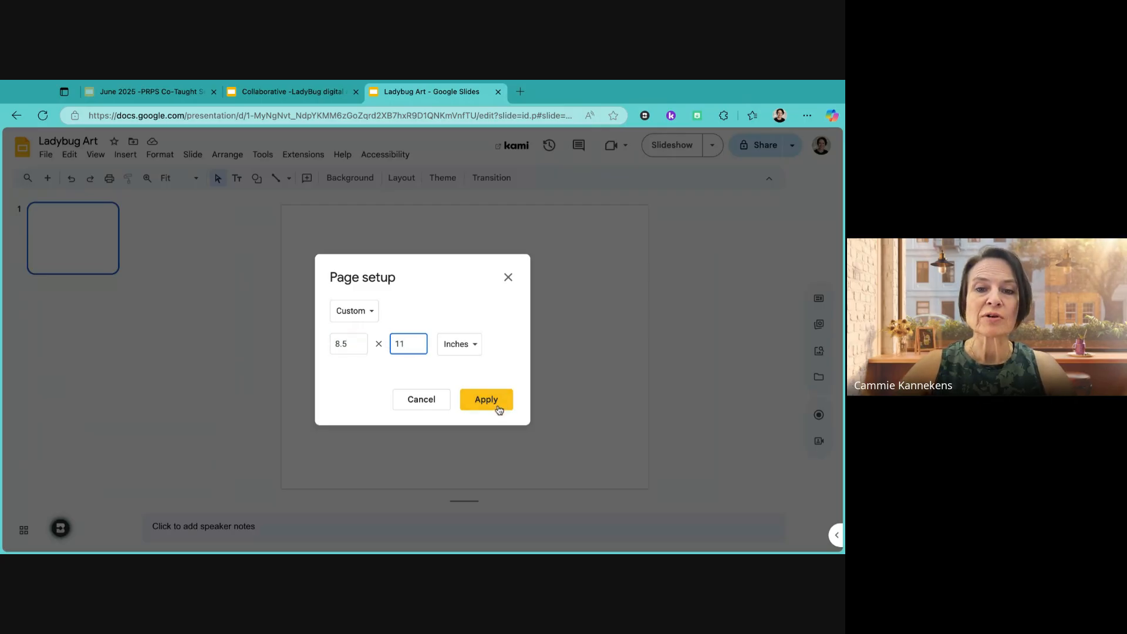
click(493, 404)
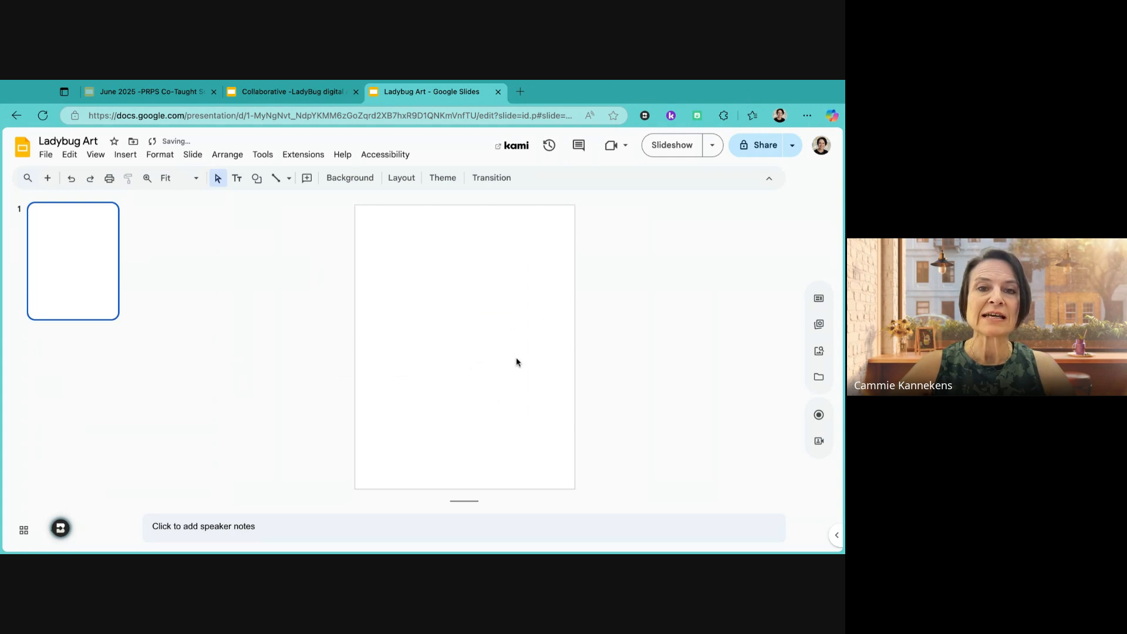
- Switch to the open Collaborative -LadyBug digital art presentation to view the example ladybug slide
scroll(492, 313, up, 2)
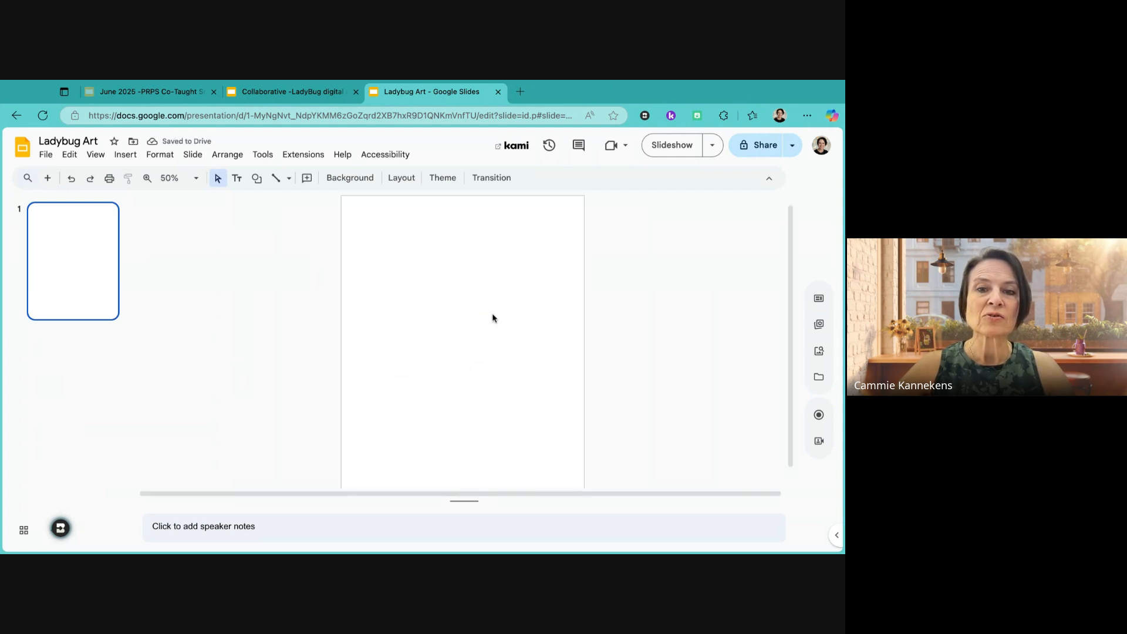
scroll(492, 312, down, 1)
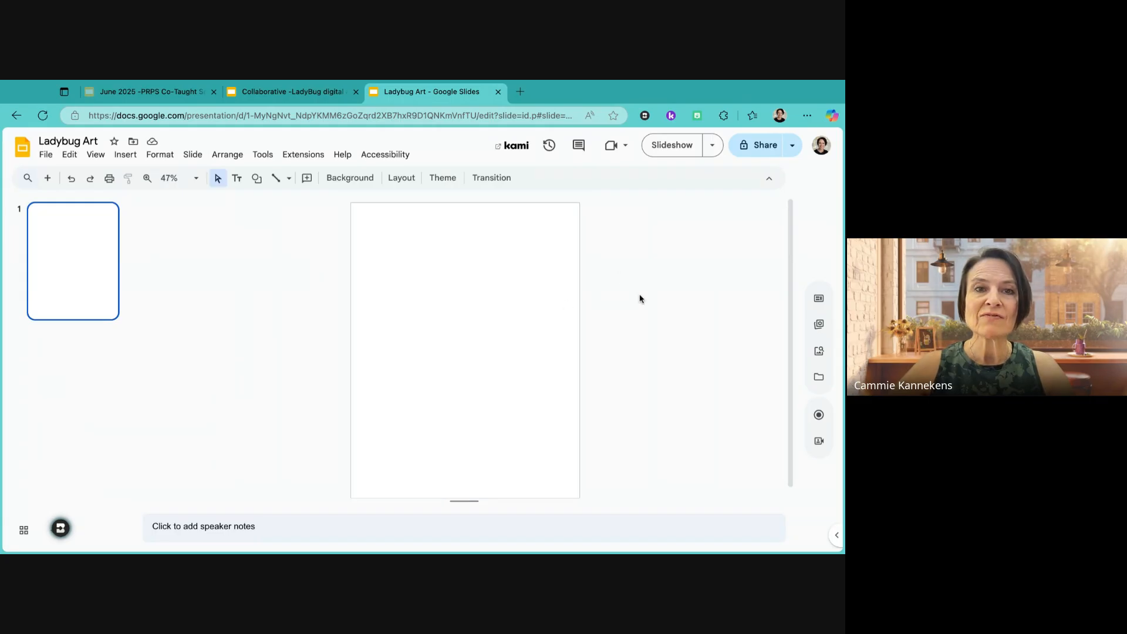
click(283, 92)
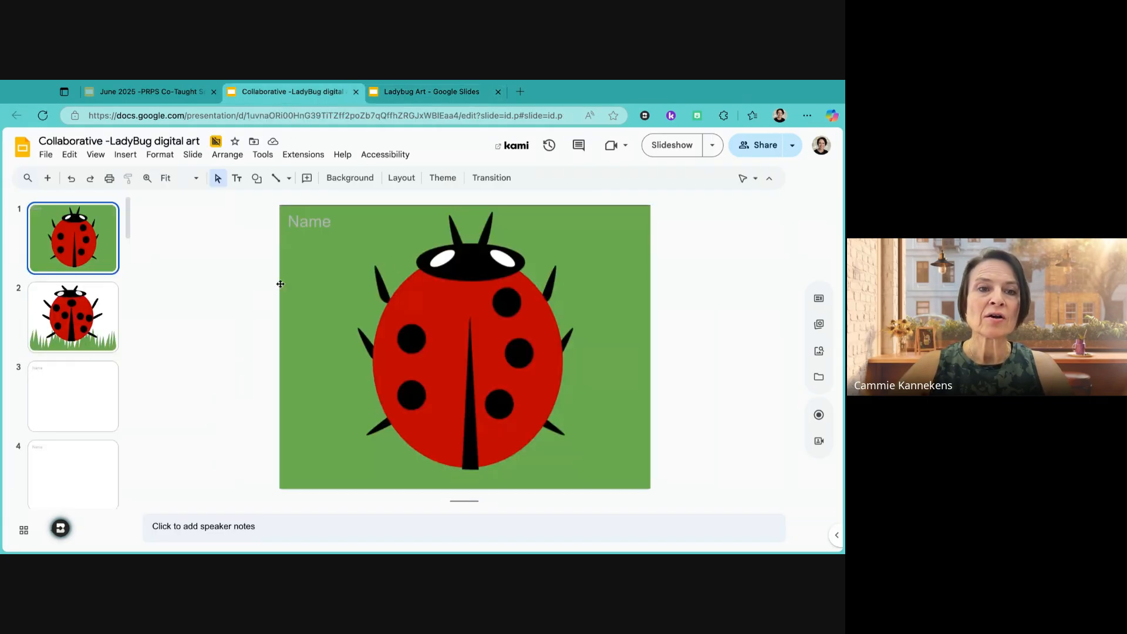
- Copy the ladybug picture from the example slide and paste it onto the blank Ladybug Art slide
click(356, 240)
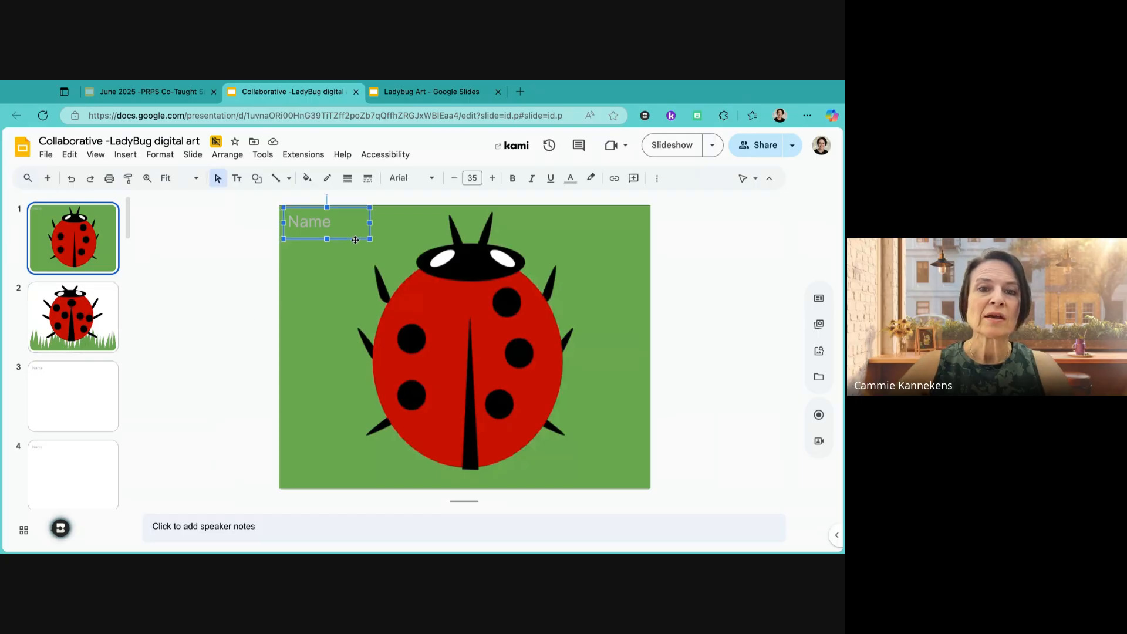
click(398, 259)
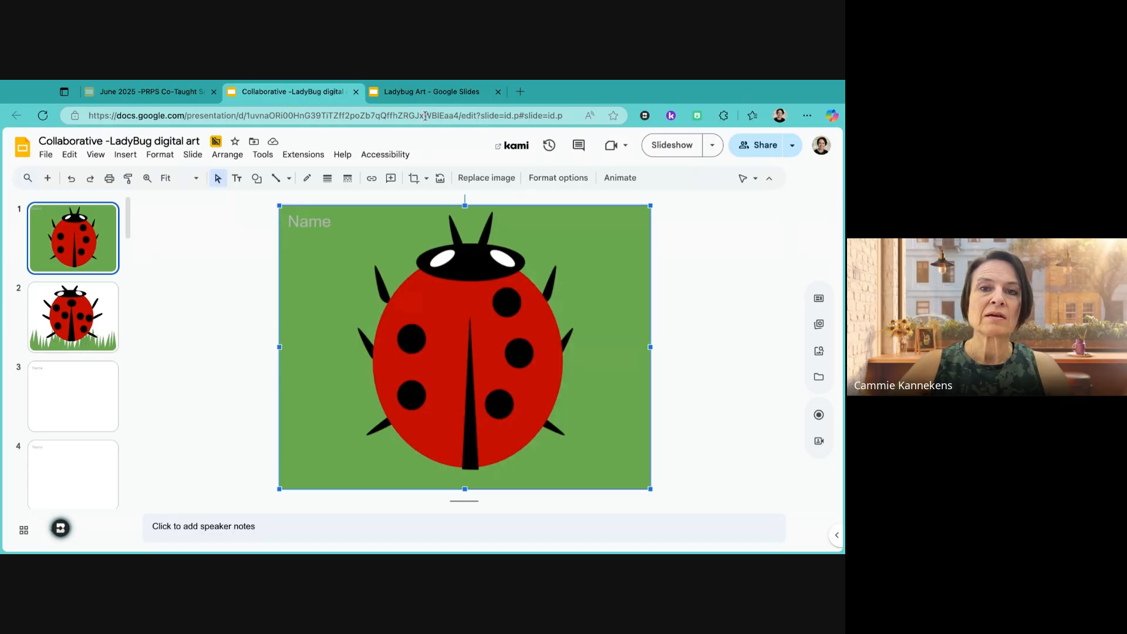
click(413, 95)
key(ctrl+v)
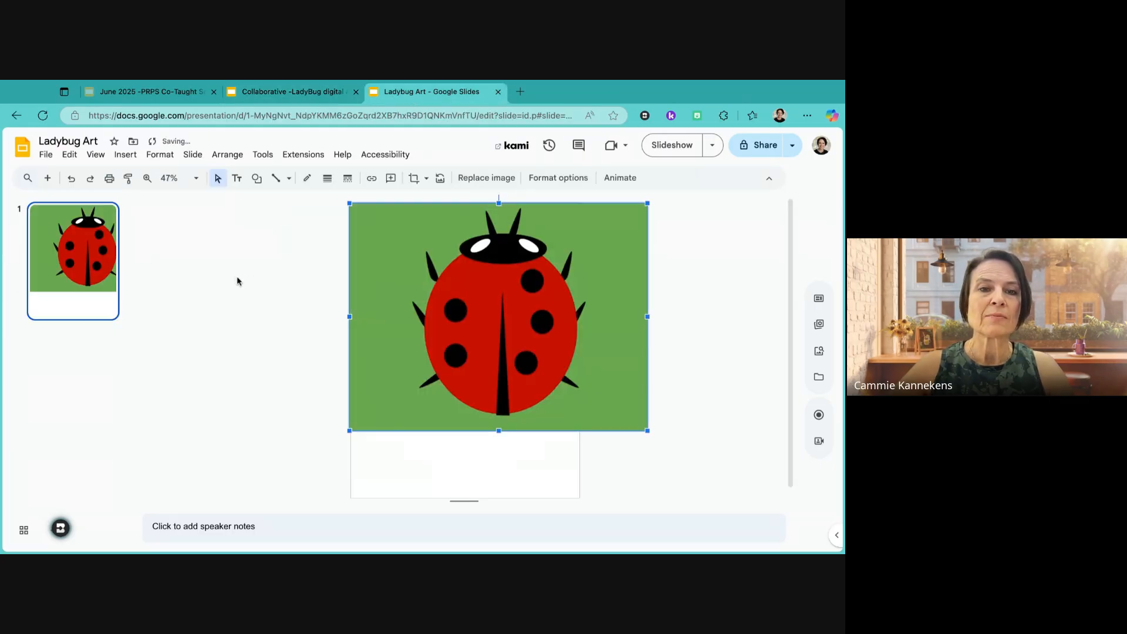
- Shrink the pasted ladybug picture, park it off the slide's left side as a reference, and collapse the speaker notes
drag(644, 203, 332, 362)
drag(267, 404, 259, 259)
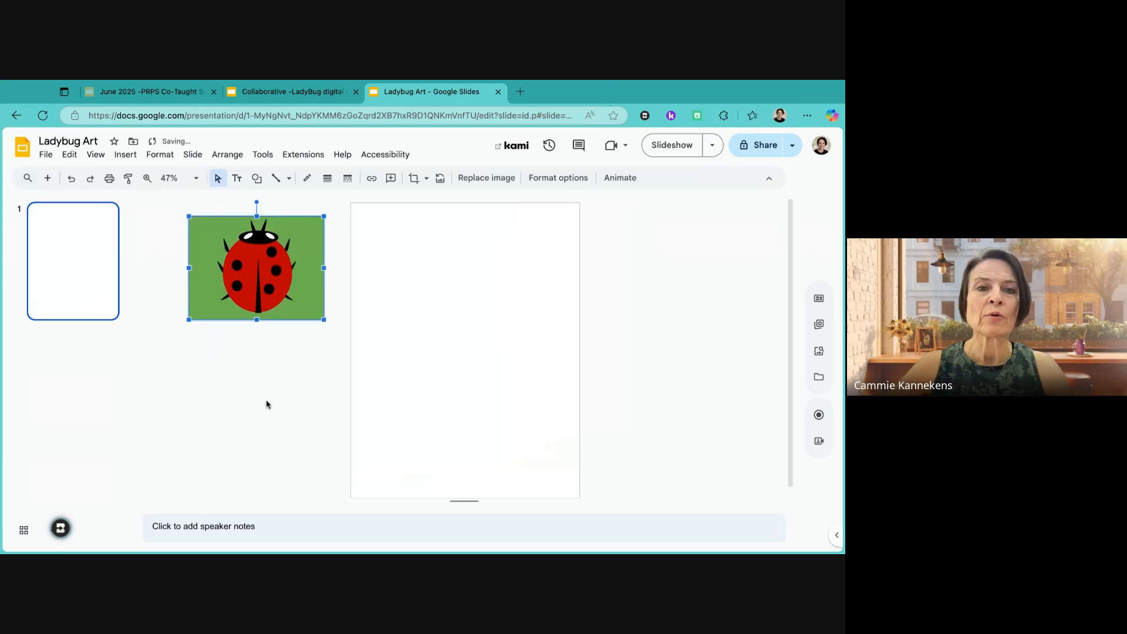
mouse_move(322, 320)
mouse_down()
mouse_move(342, 365)
mouse_move(294, 304)
mouse_move(334, 332)
mouse_up()
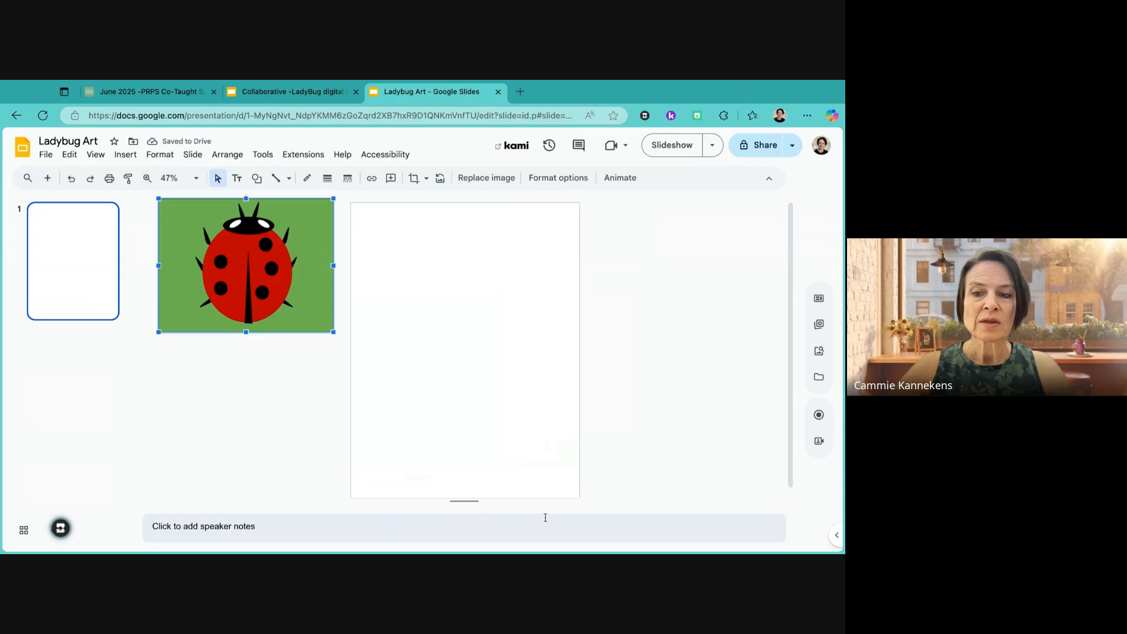
click(474, 503)
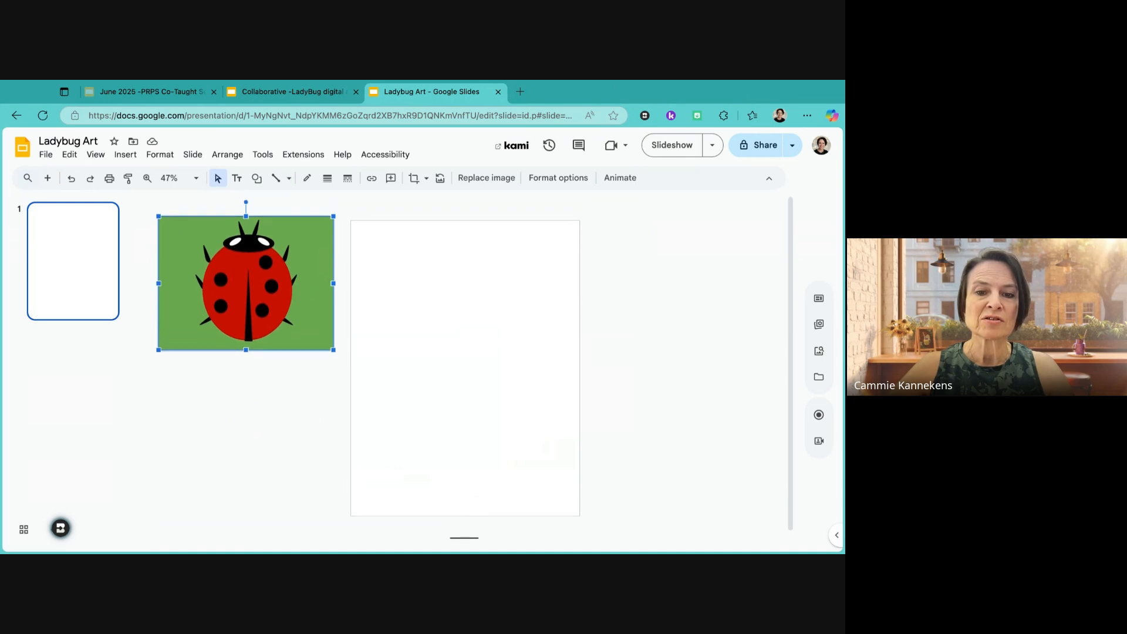
- Draw a large, slightly tall oval shape in the middle of the slide for the ladybug's body
scroll(471, 397, up, 1)
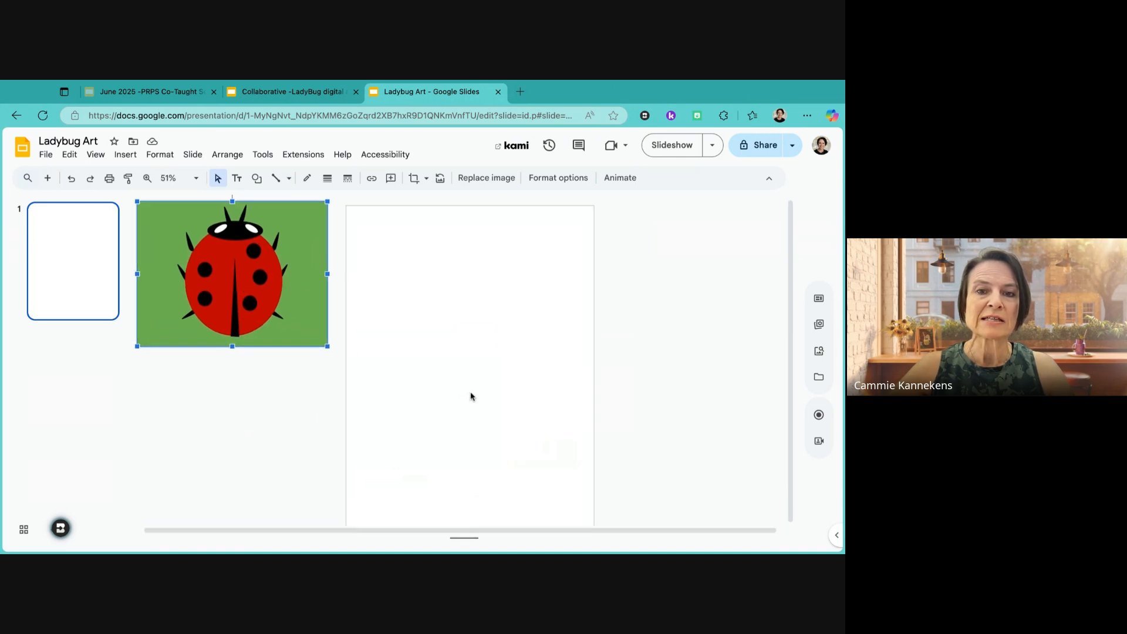
scroll(471, 397, up, 1)
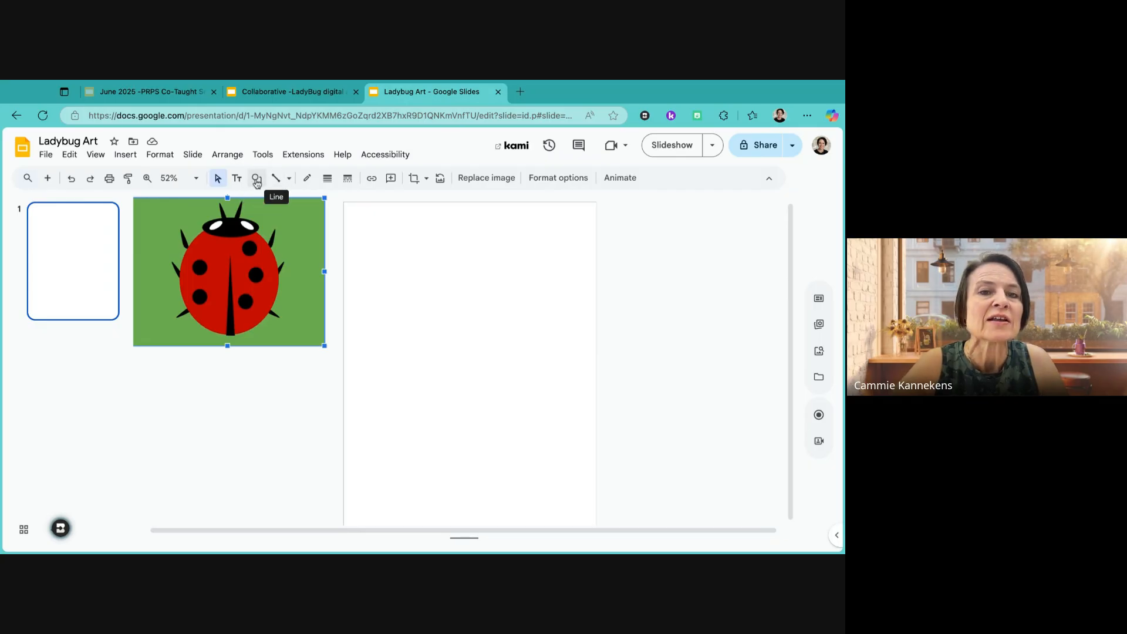
click(257, 183)
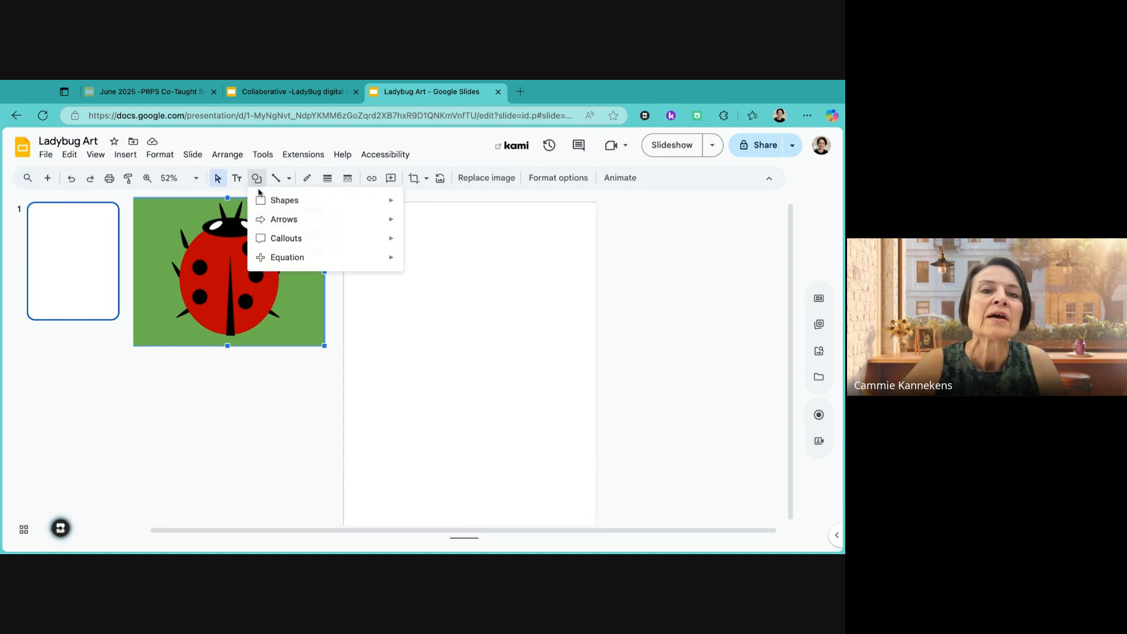
mouse_move(261, 200)
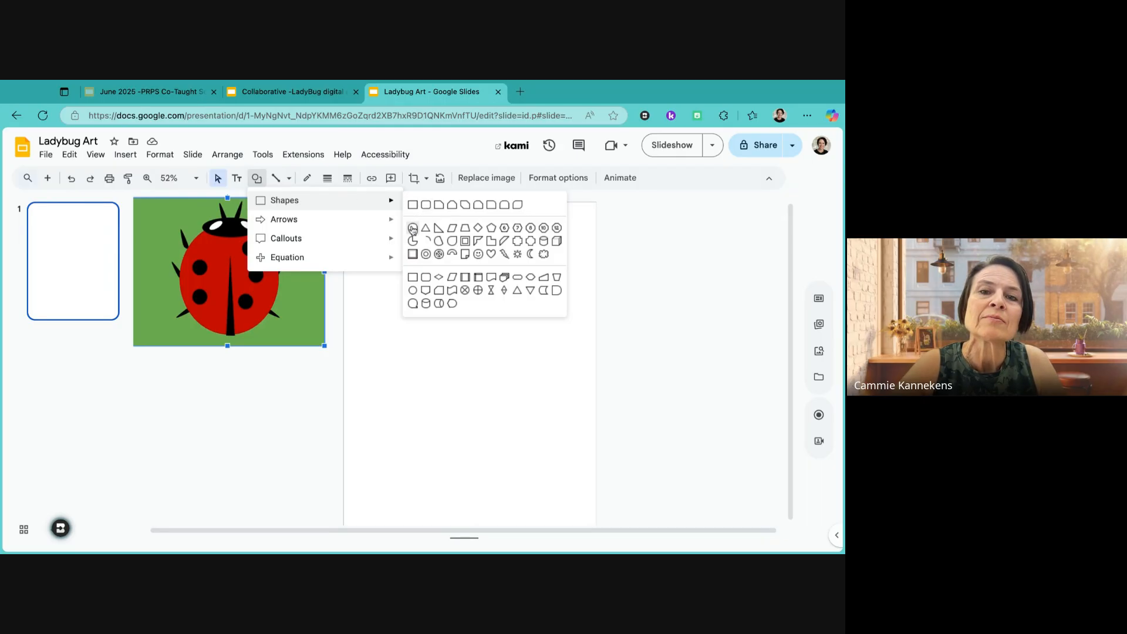
click(413, 228)
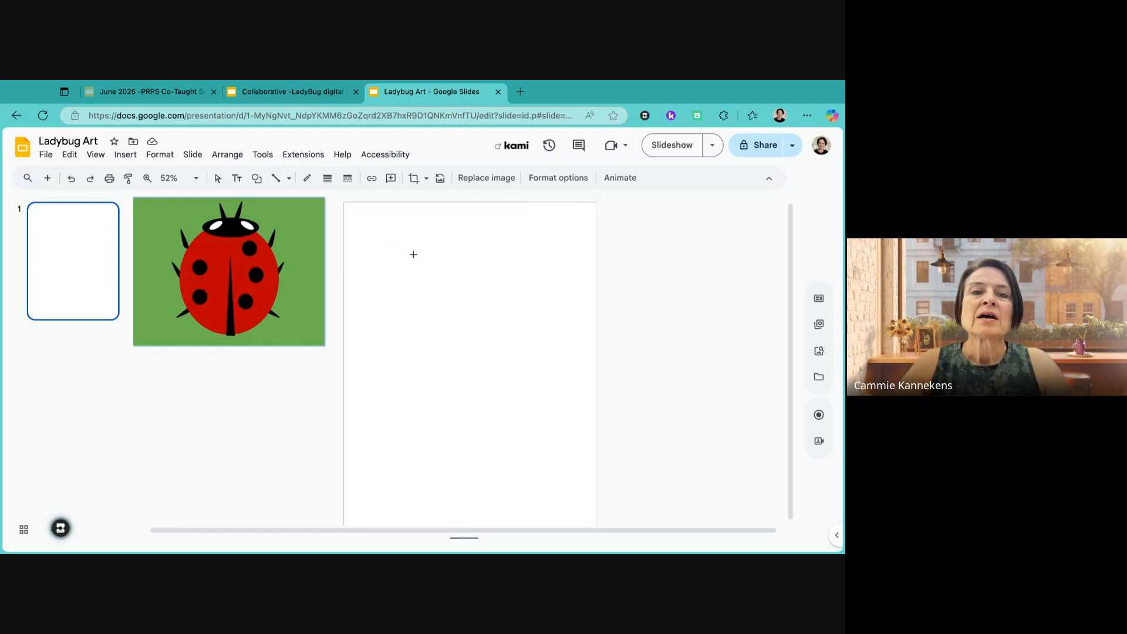
mouse_move(392, 246)
mouse_down()
mouse_move(569, 492)
mouse_move(559, 491)
mouse_move(566, 453)
mouse_up()
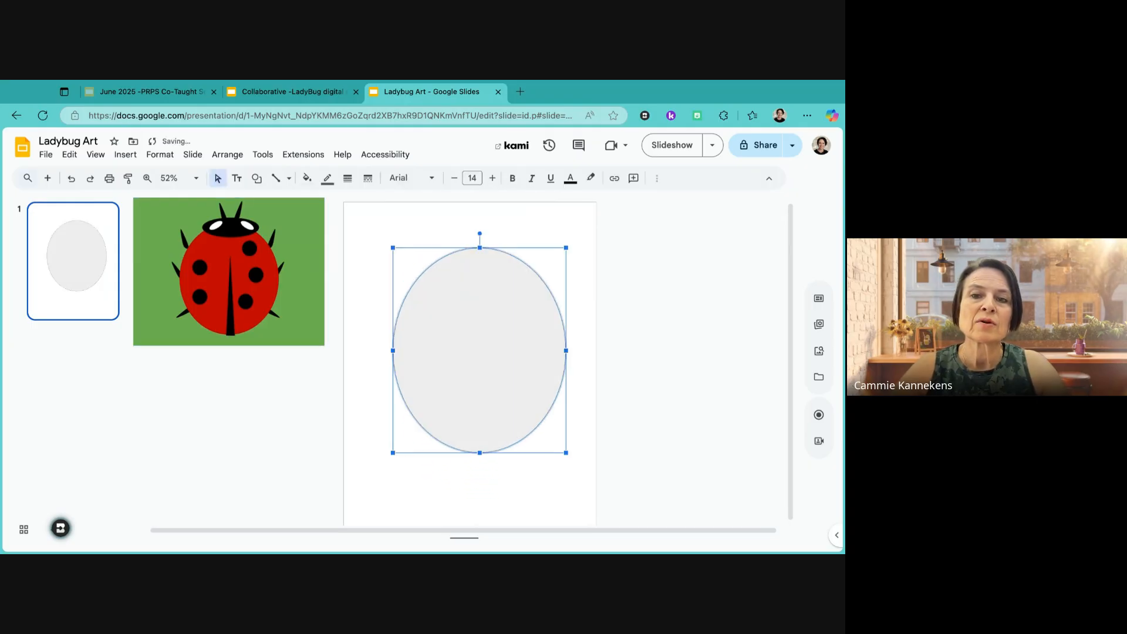
- Enlarge the oval slightly and center it horizontally on the slide
drag(490, 390, 490, 390)
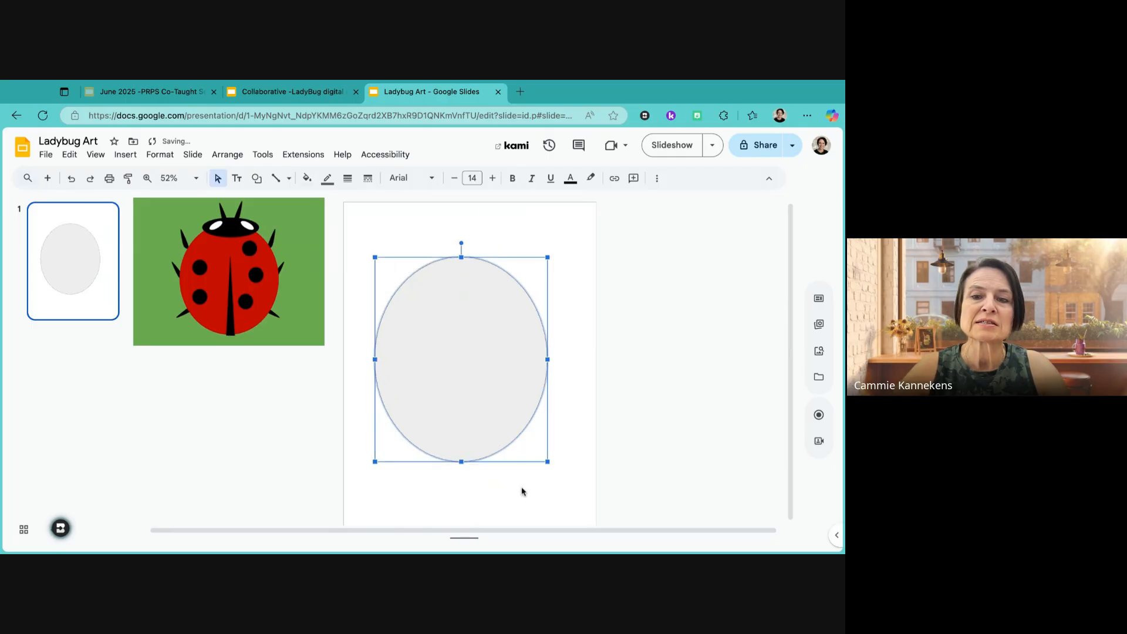
drag(548, 462, 558, 475)
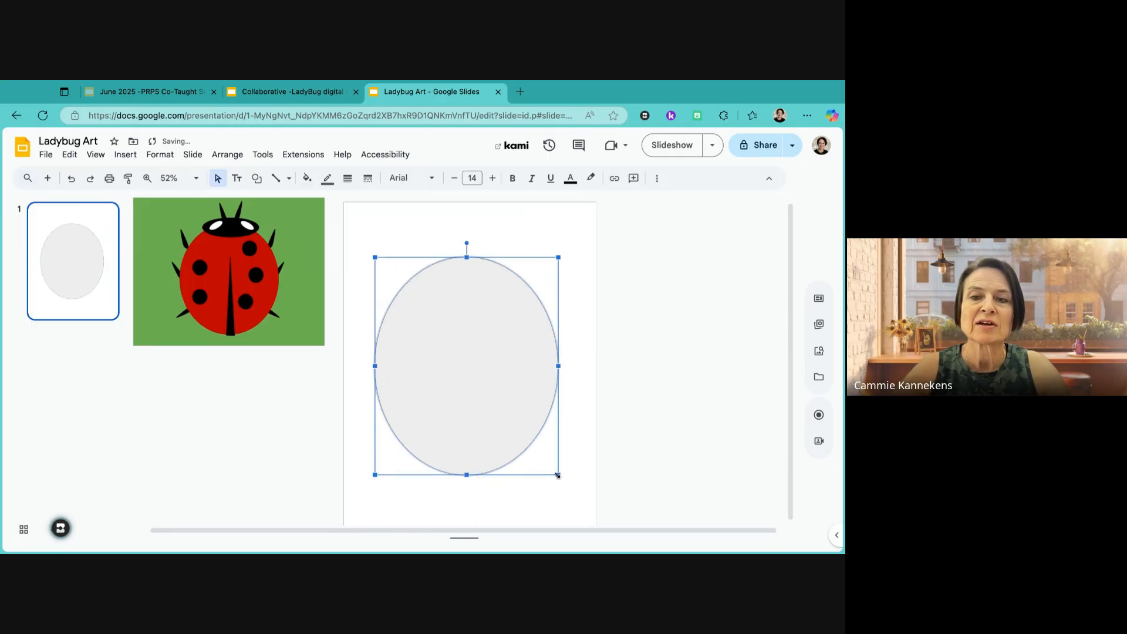
drag(503, 429, 507, 429)
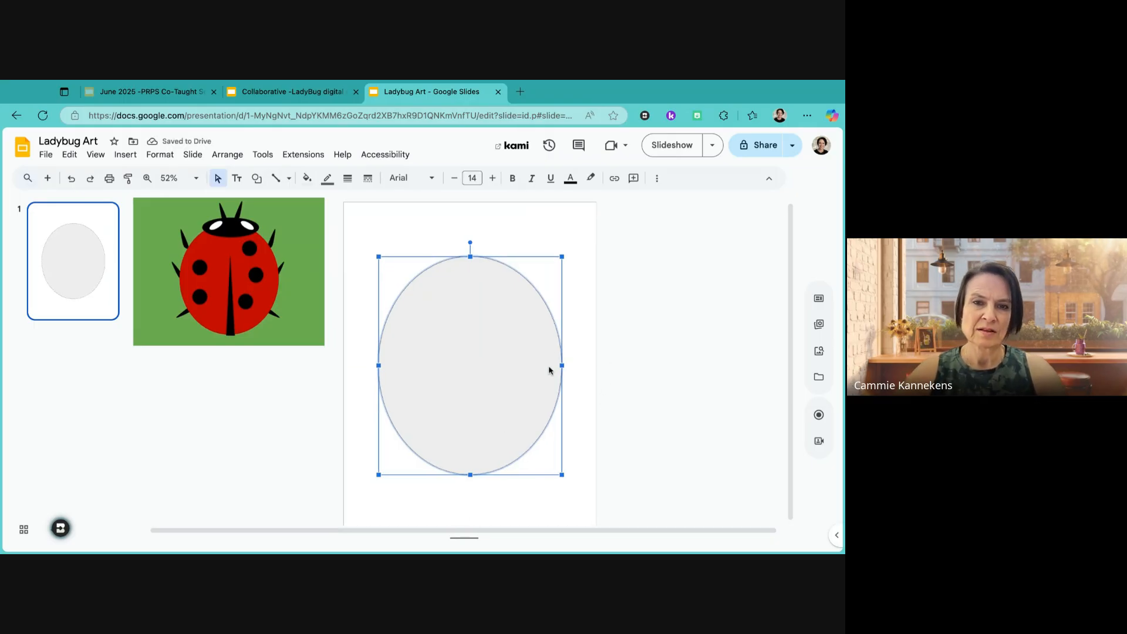
drag(471, 374, 472, 371)
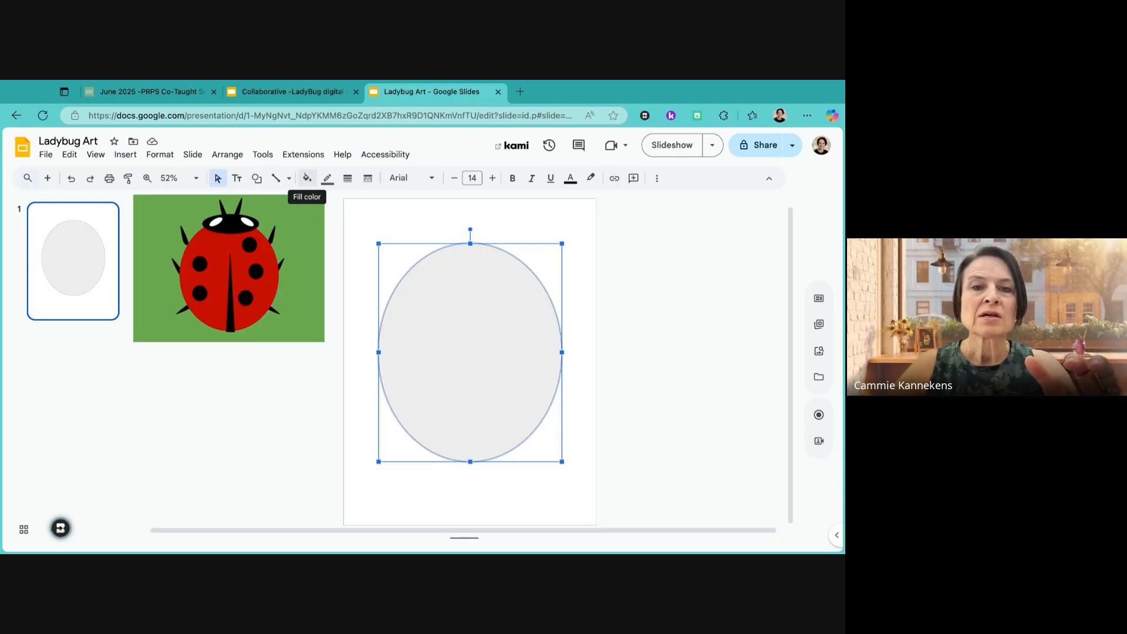
- Fill the oval with the solid dark red that matches the reference ladybug's body
click(306, 178)
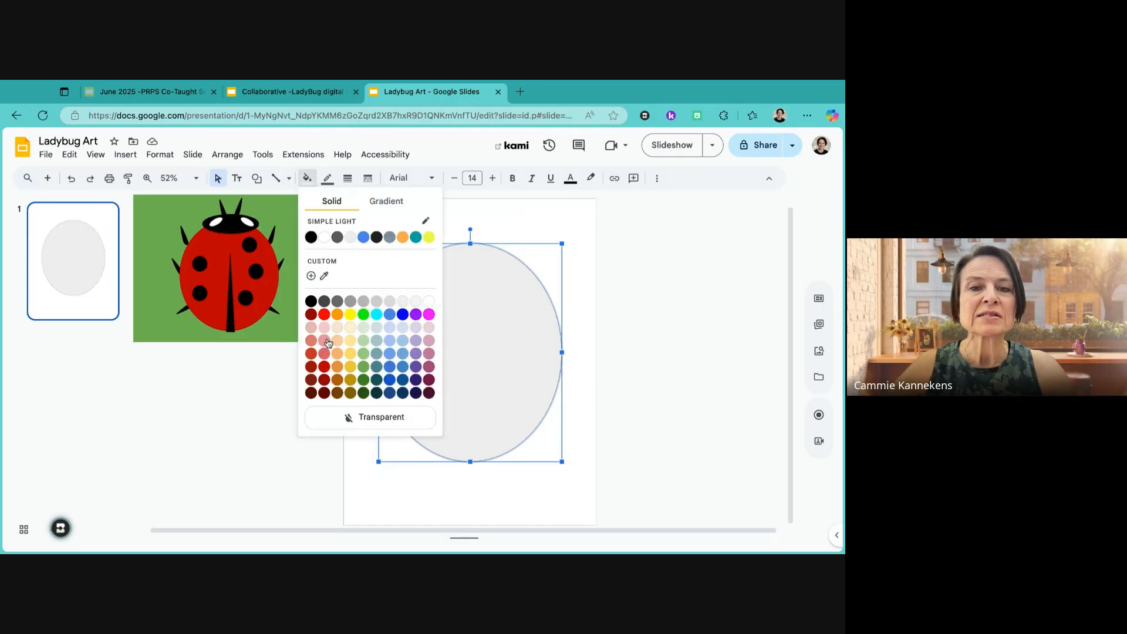
click(323, 367)
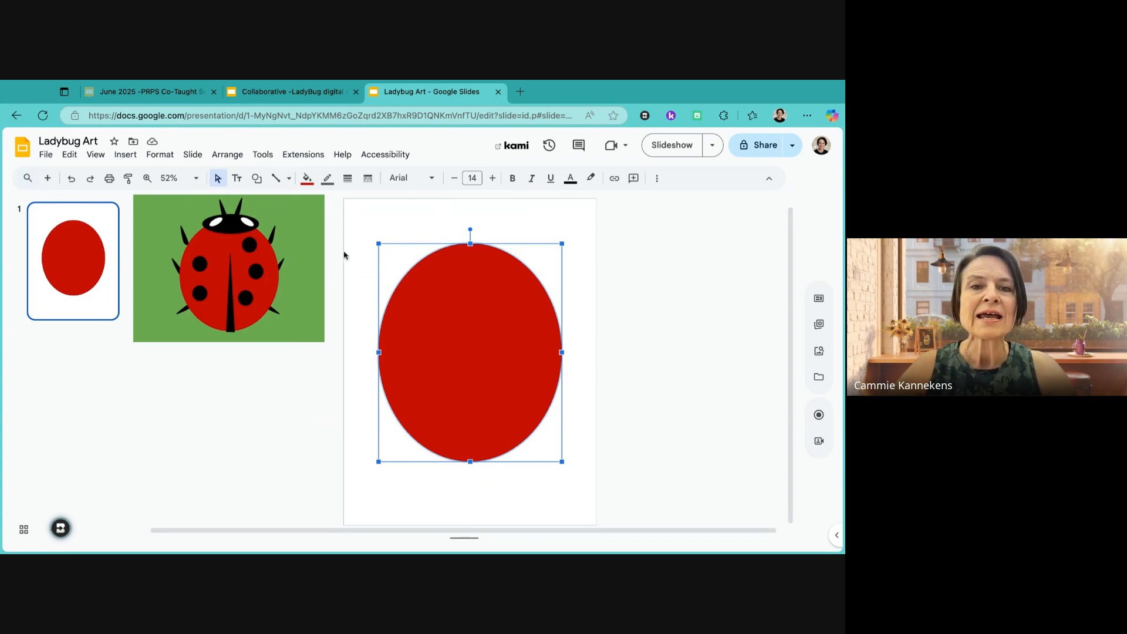
click(540, 217)
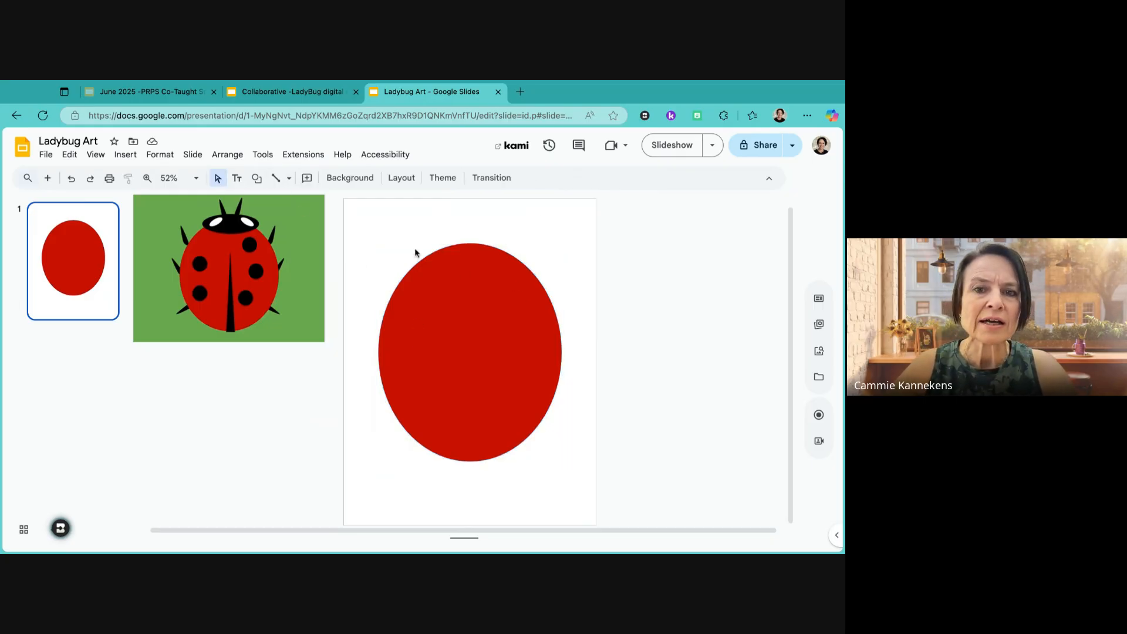
- Make the red oval's border transparent and nudge the oval slightly upward
click(444, 281)
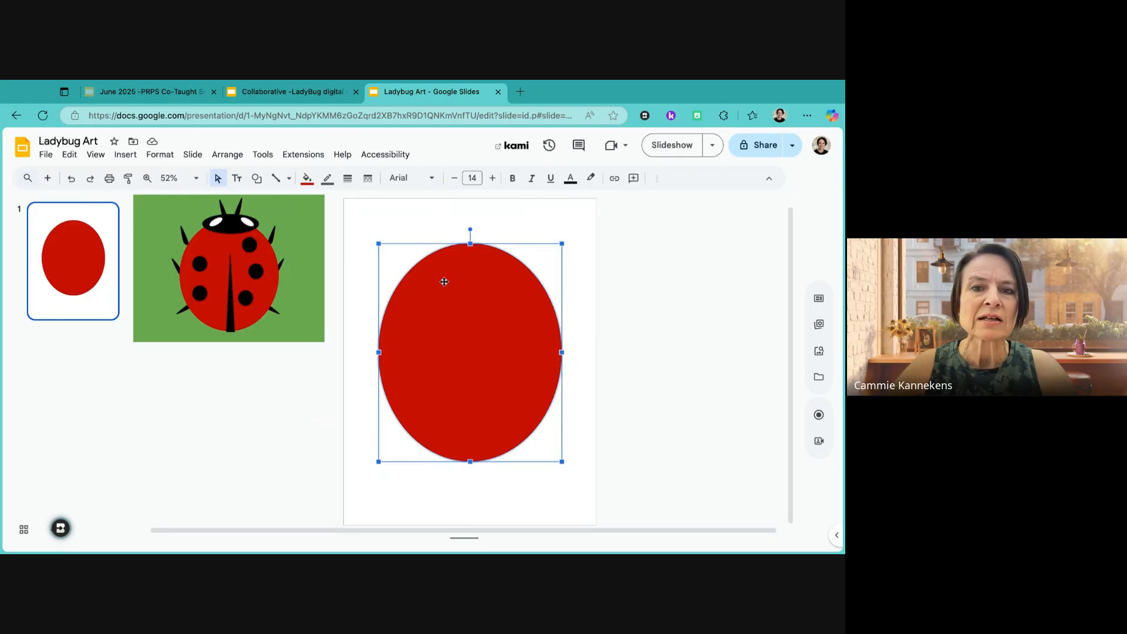
click(330, 184)
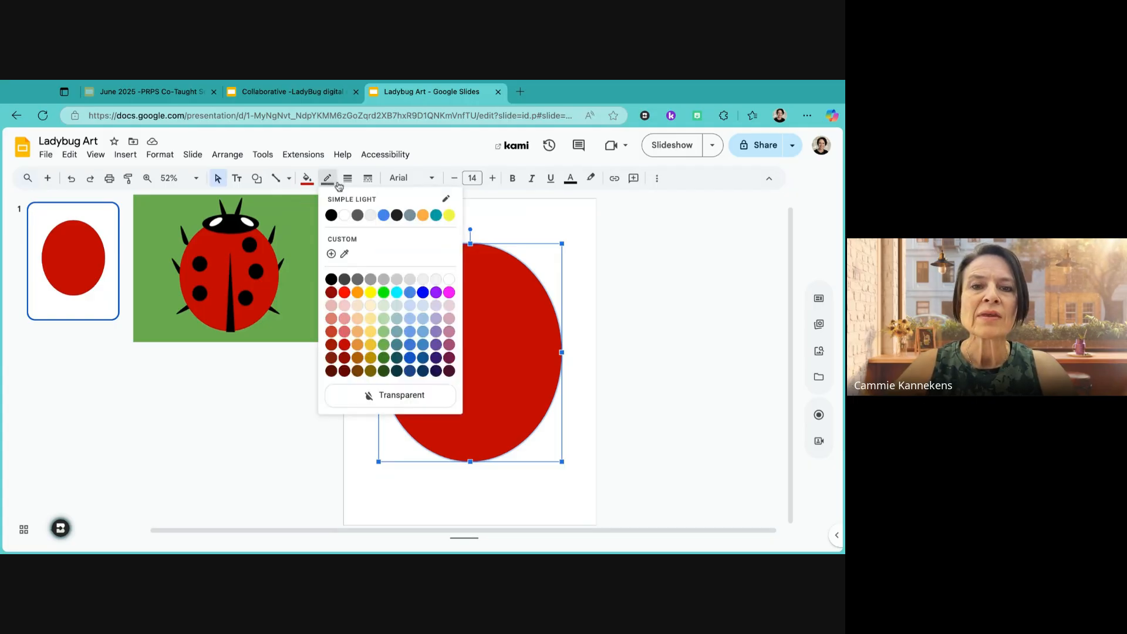
click(393, 397)
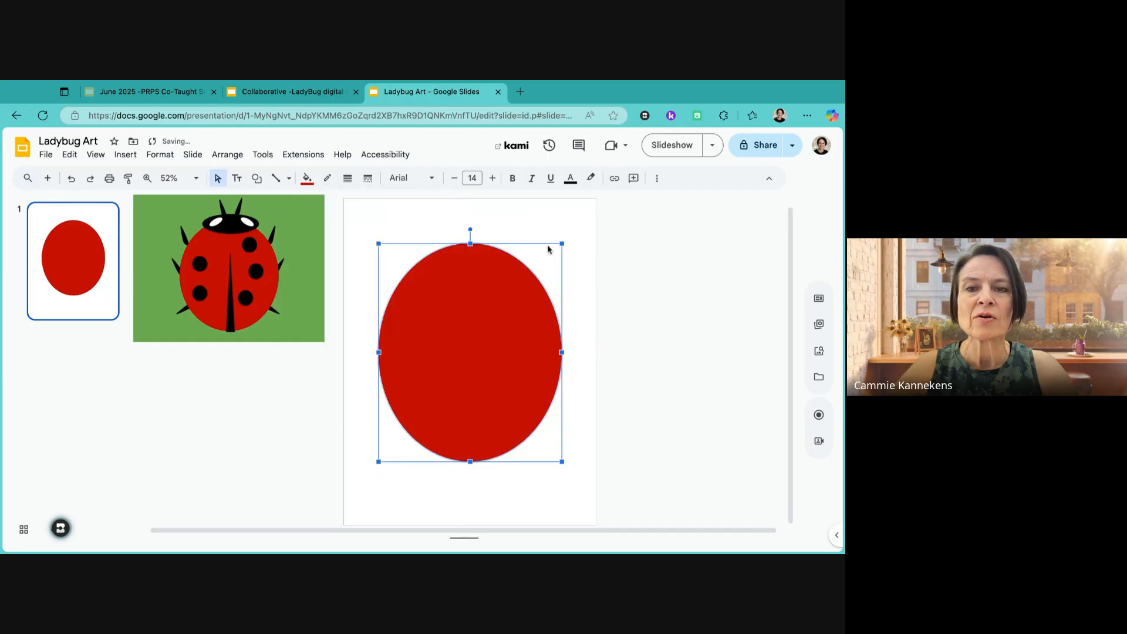
click(548, 209)
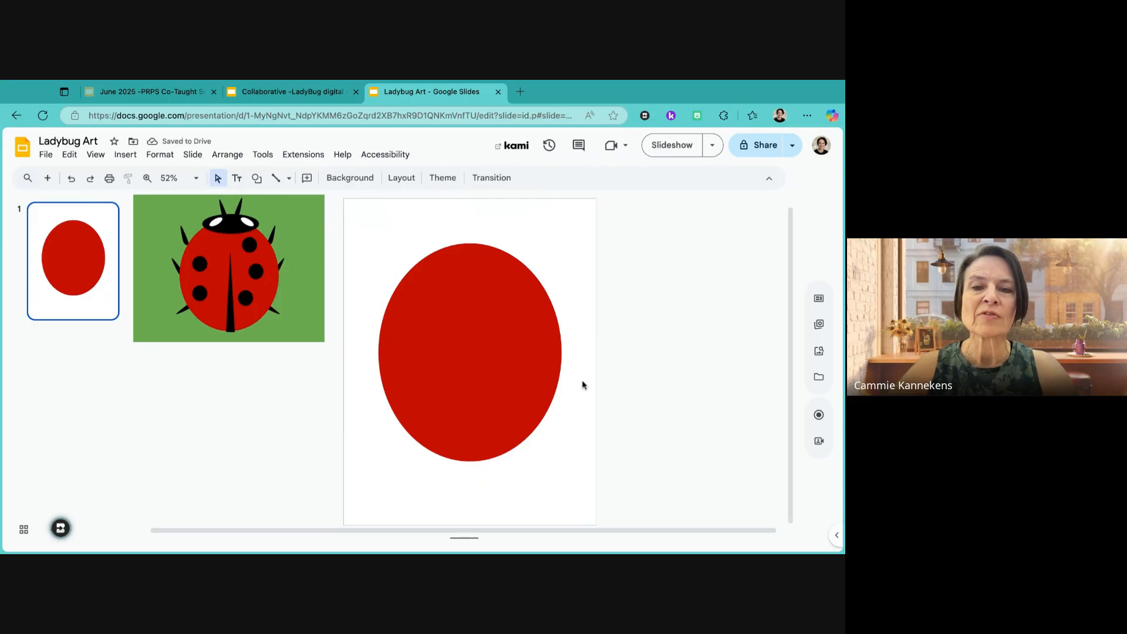
click(524, 445)
drag(483, 432, 483, 434)
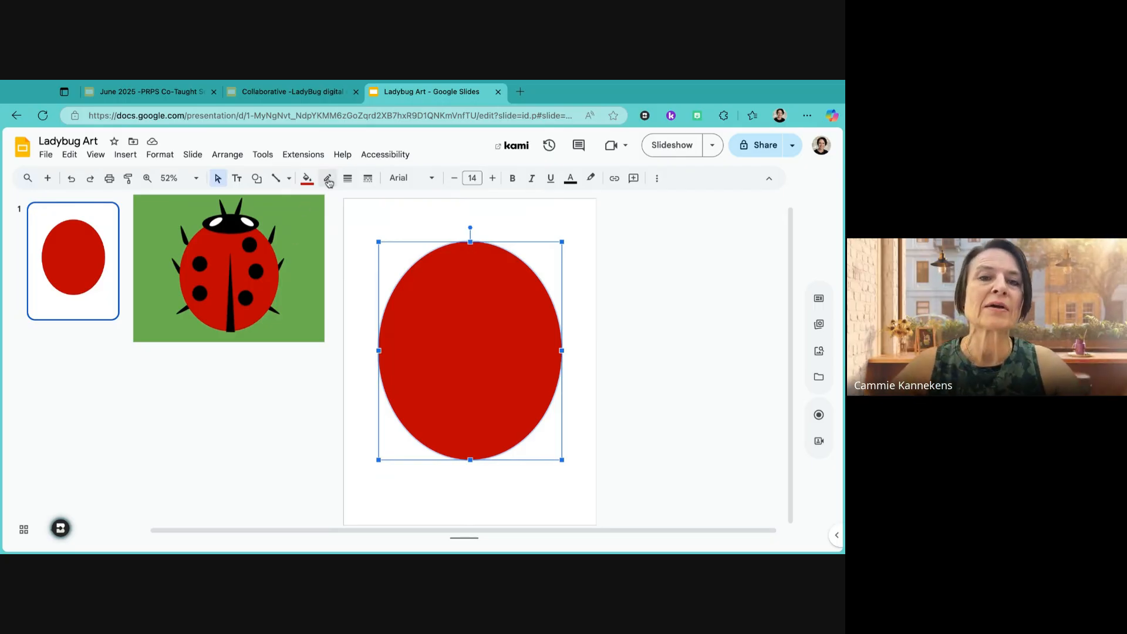
- Draw a tall, narrow triangle from the upper middle of the red oval down to its bottom edge as the wing split
click(258, 179)
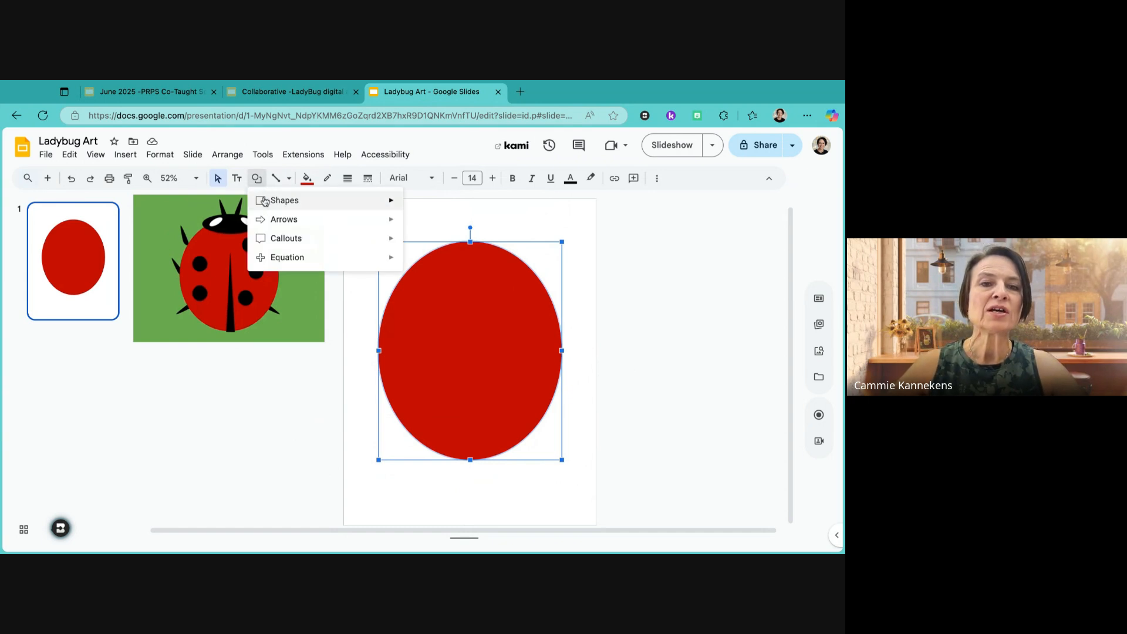
mouse_move(265, 199)
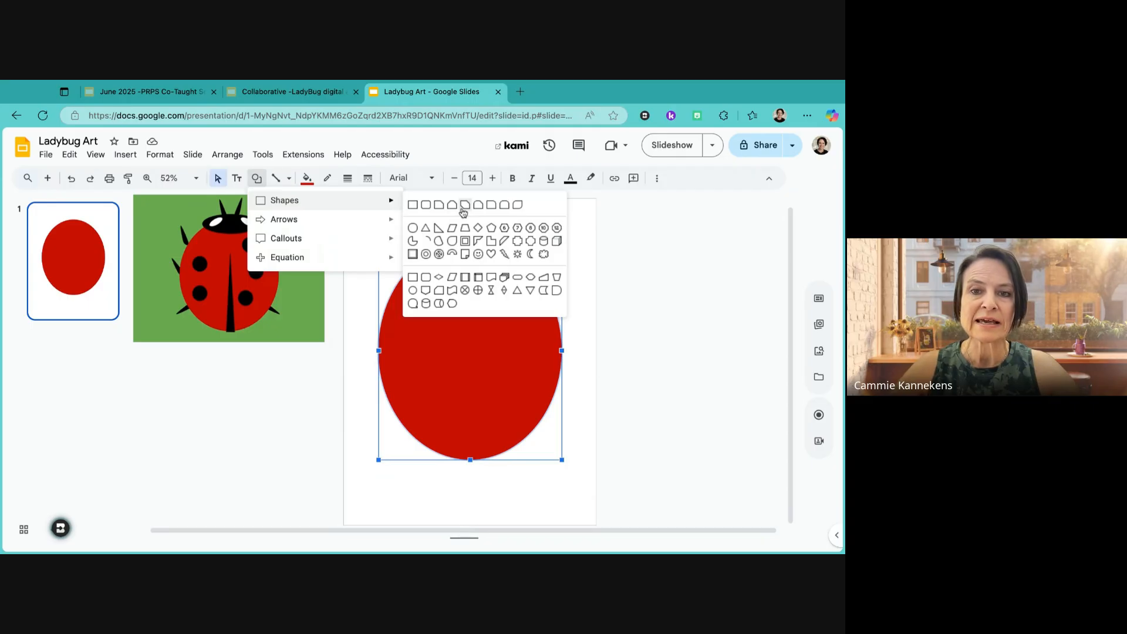
click(427, 229)
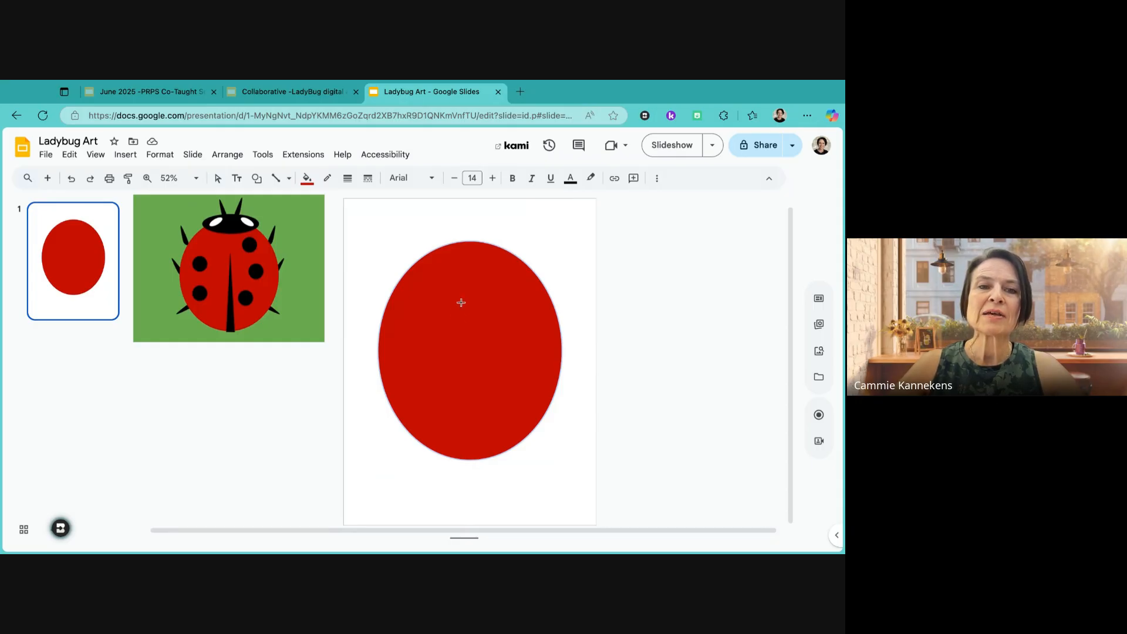
drag(461, 302, 486, 439)
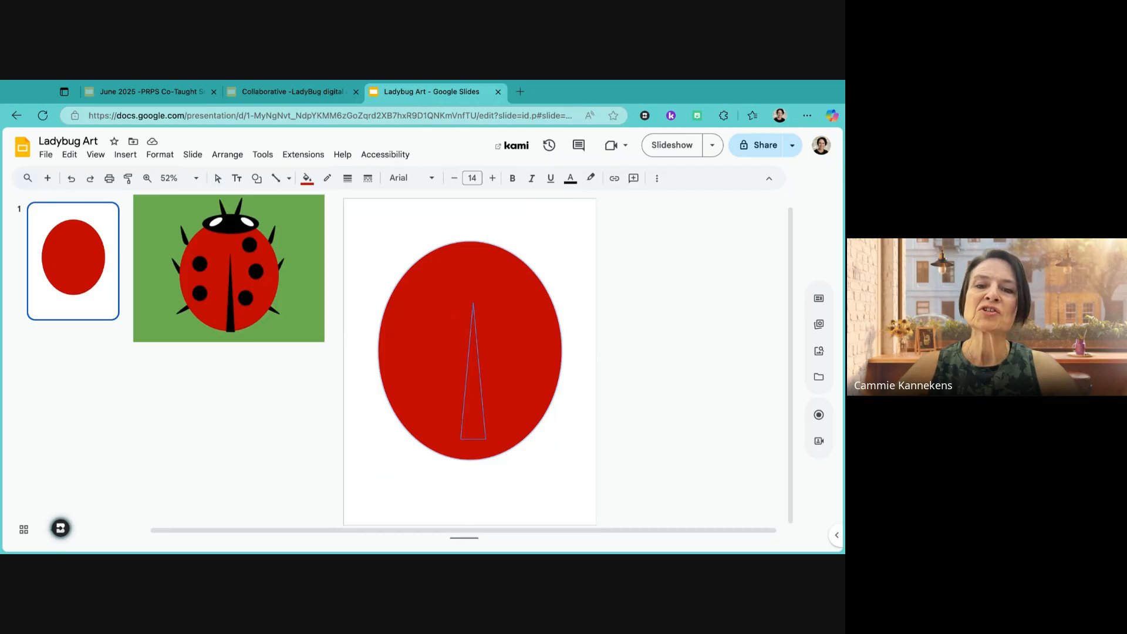
mouse_move(486, 439)
mouse_down()
mouse_move(485, 462)
mouse_move(605, 451)
mouse_move(482, 458)
mouse_up()
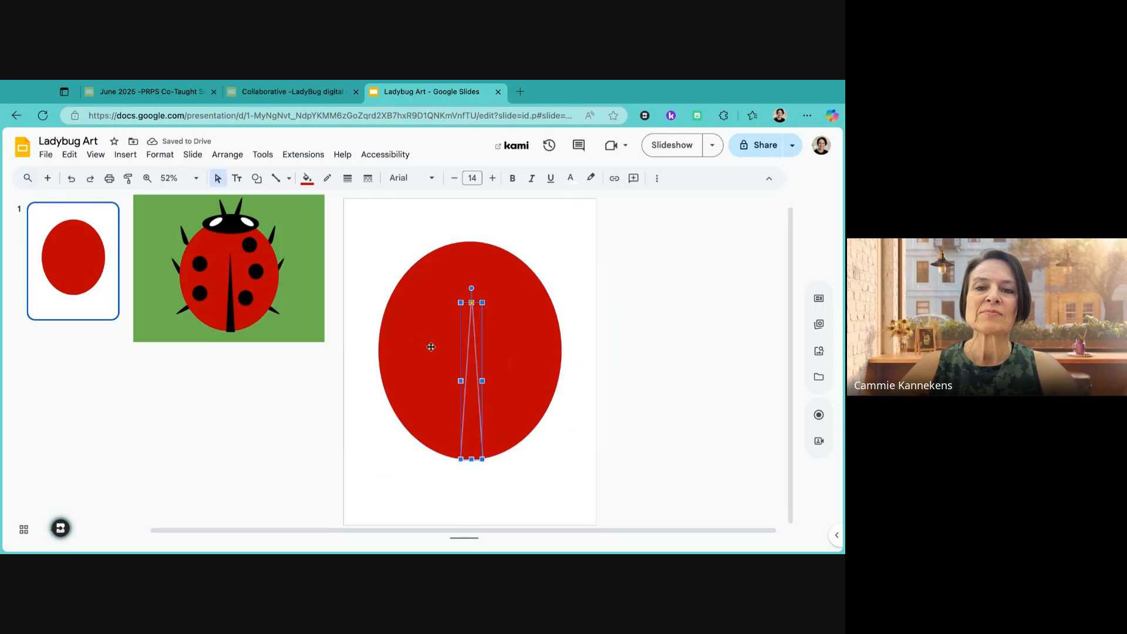
- Fill the narrow wing-split triangle with solid black
click(306, 181)
click(311, 238)
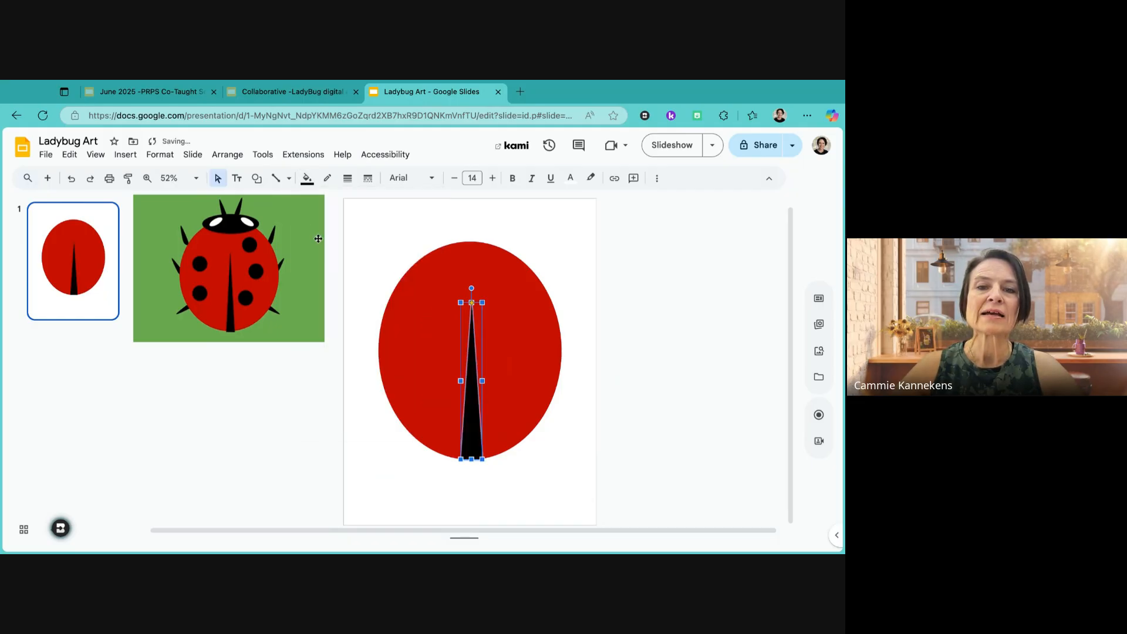
click(586, 453)
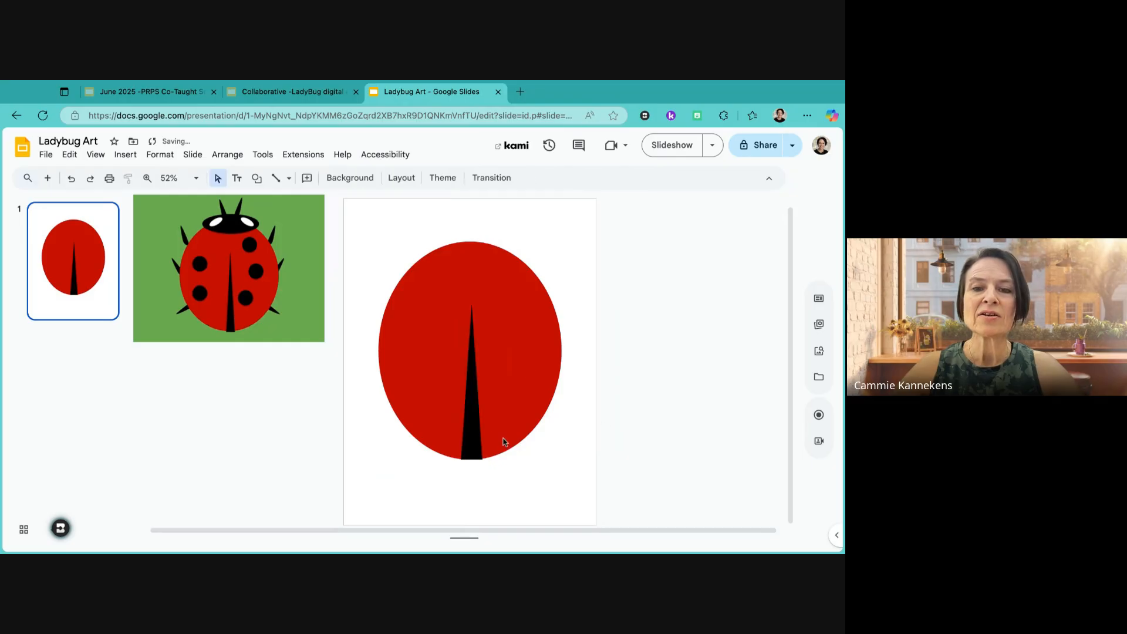
click(472, 437)
click(540, 486)
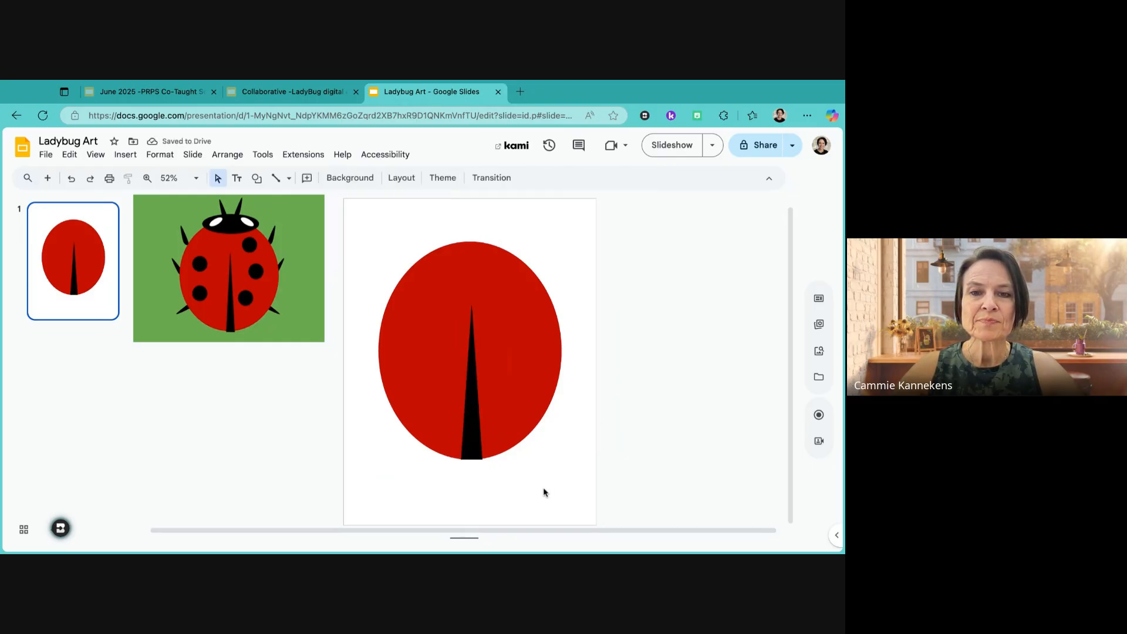
- Shift the black triangle slightly left on the ladybug's body and make its border transparent
drag(475, 462, 472, 459)
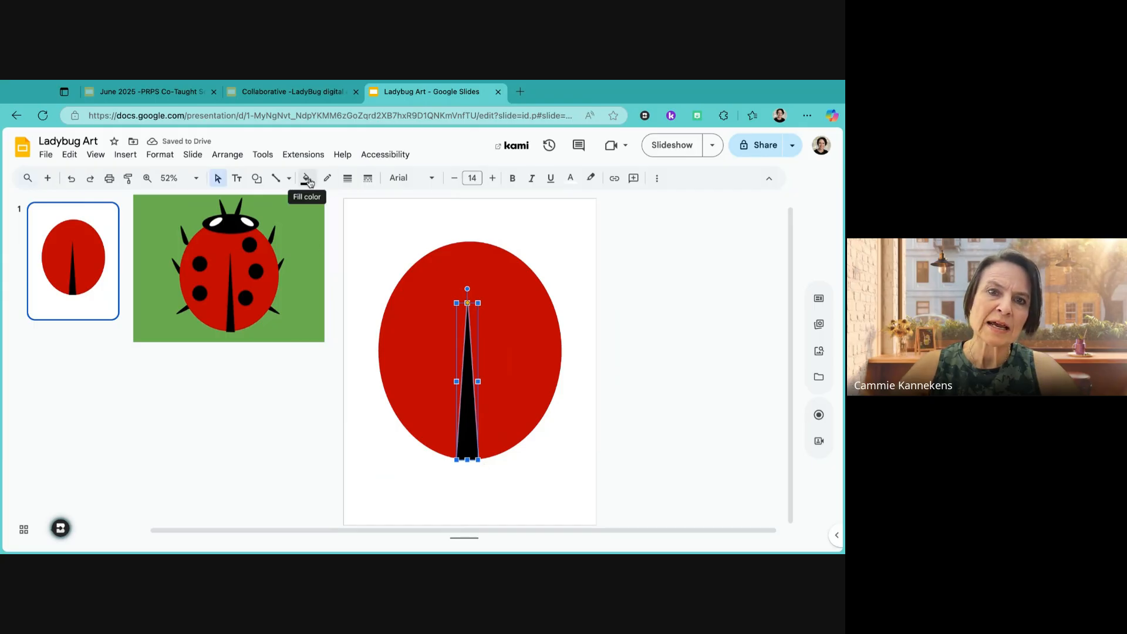
click(327, 178)
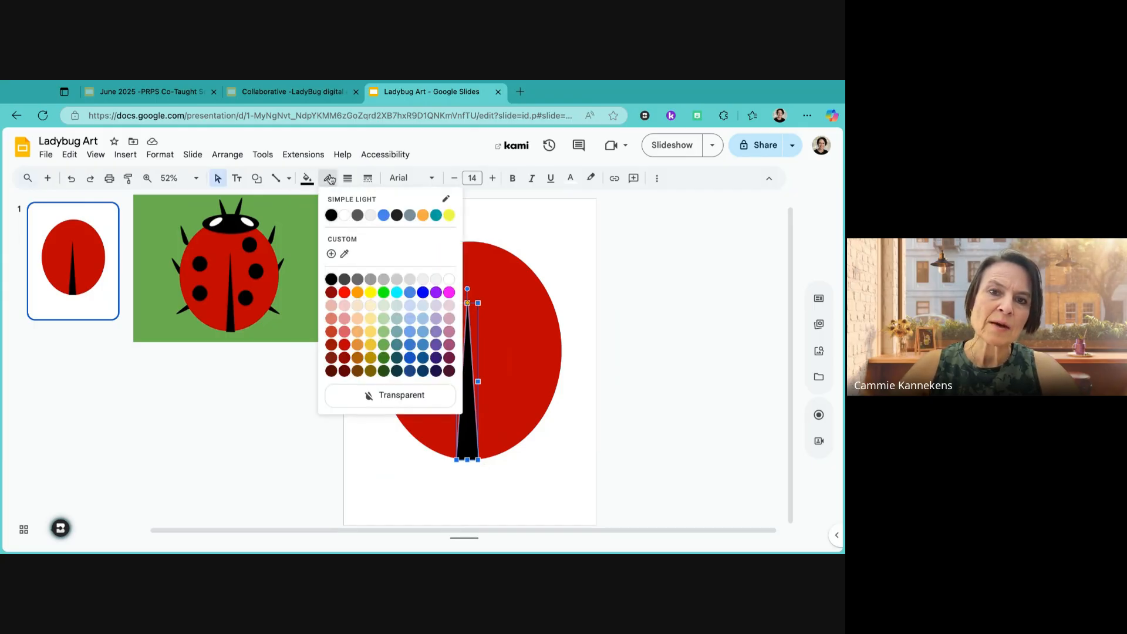
click(387, 393)
click(356, 453)
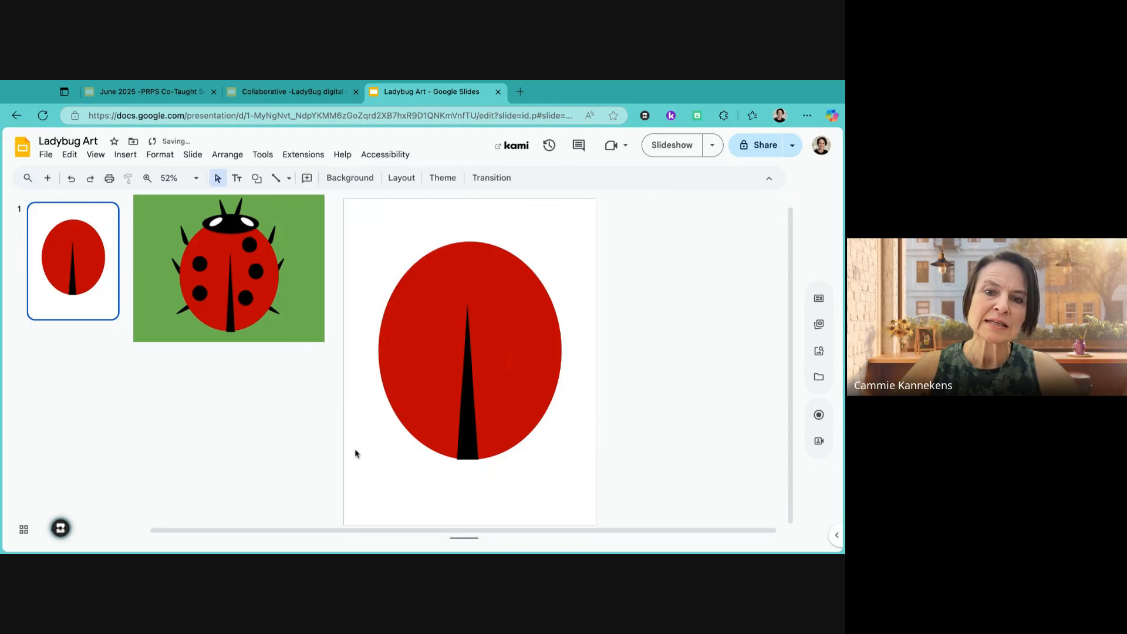
- Shift the black wing-split triangle slightly right so it is centred on the red oval
click(460, 427)
click(446, 506)
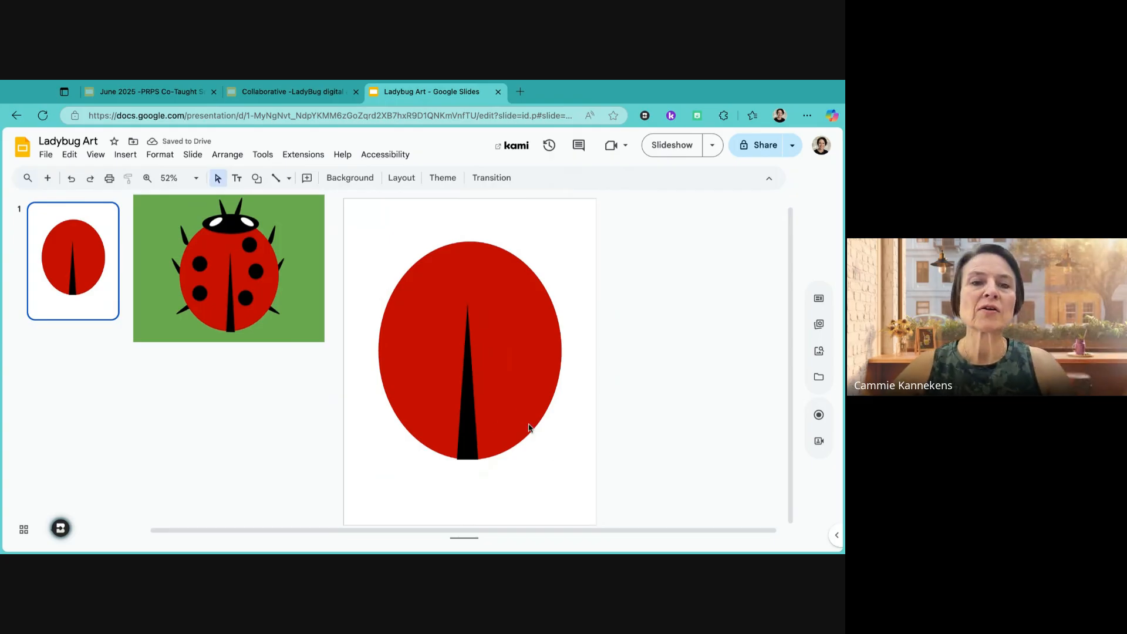
drag(466, 437, 468, 434)
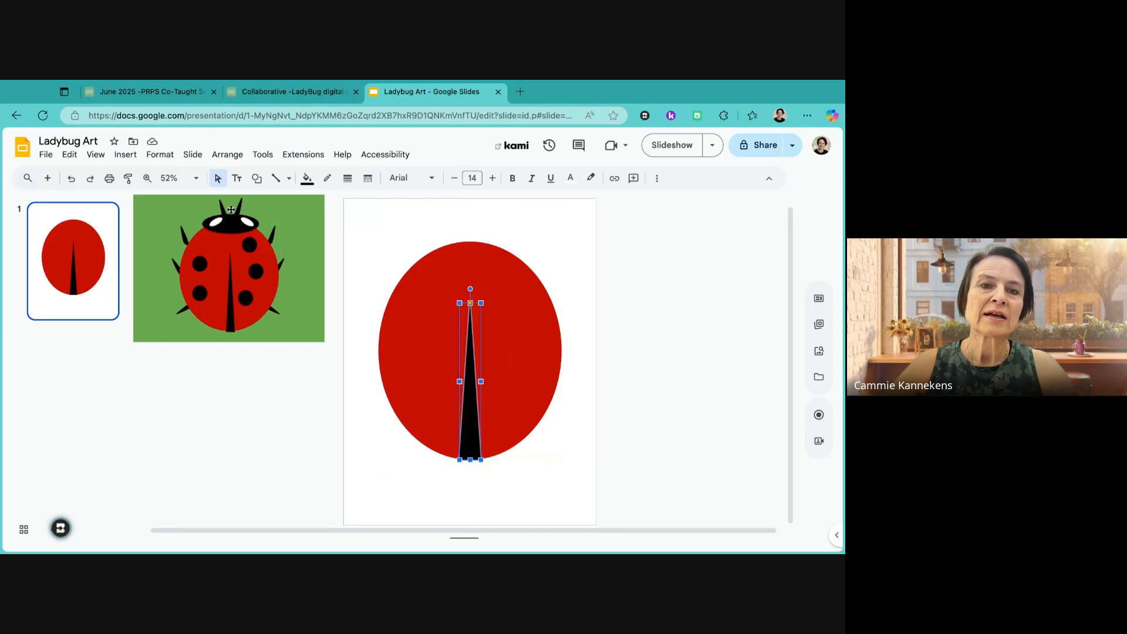
- Draw a wide, flat black oval across the top of the red body as the ladybug's head
click(257, 178)
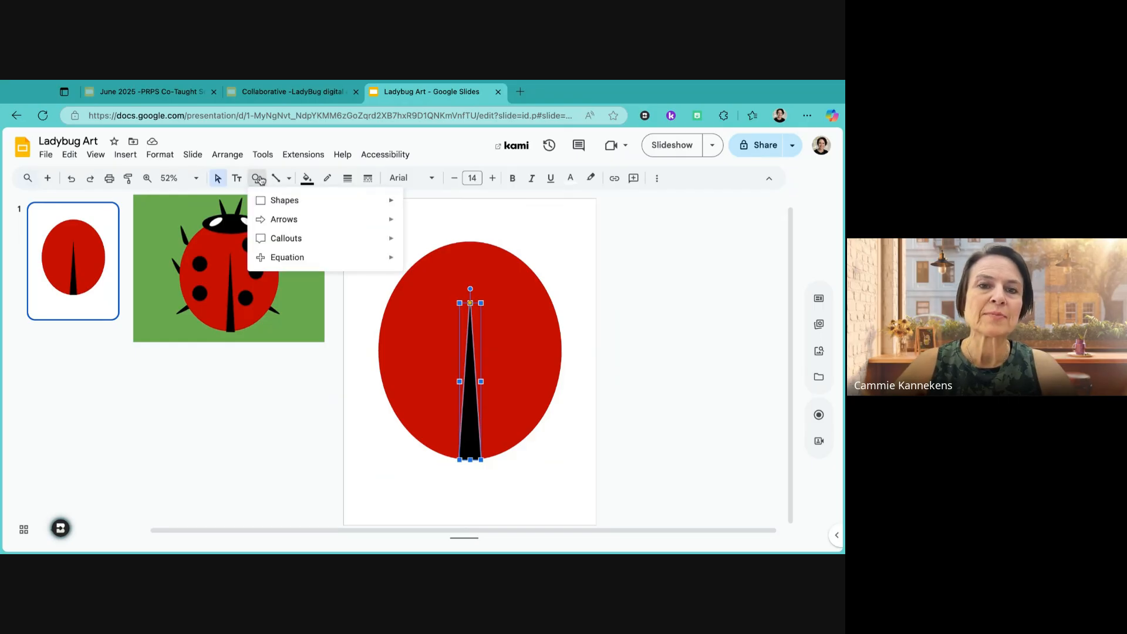
mouse_move(276, 200)
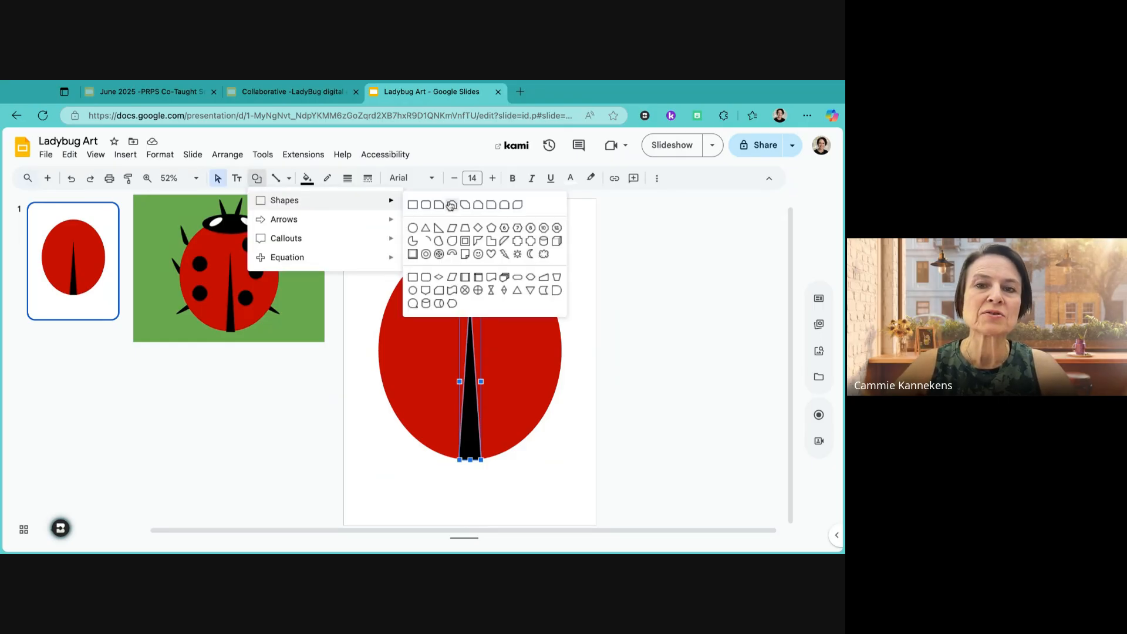
click(413, 228)
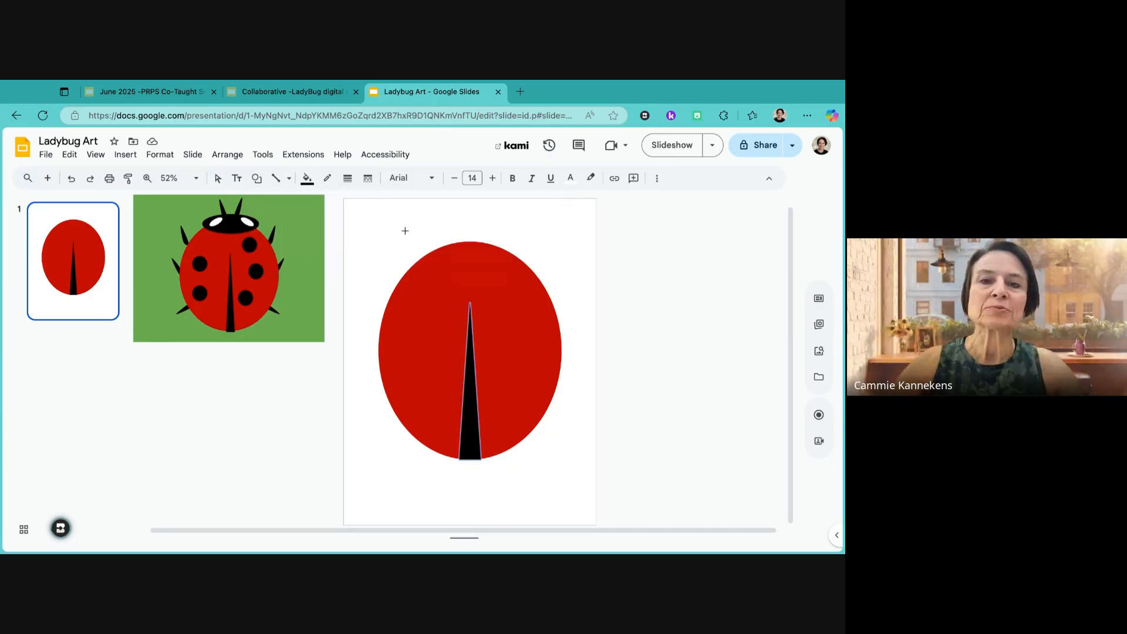
drag(395, 231, 545, 272)
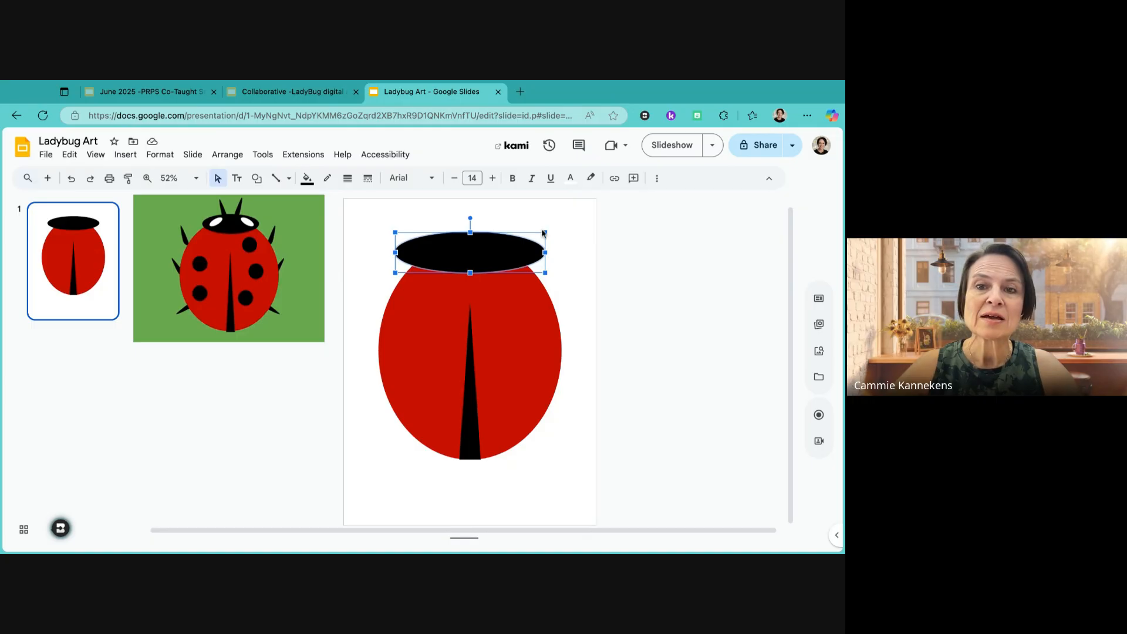
drag(545, 232, 545, 230)
click(566, 261)
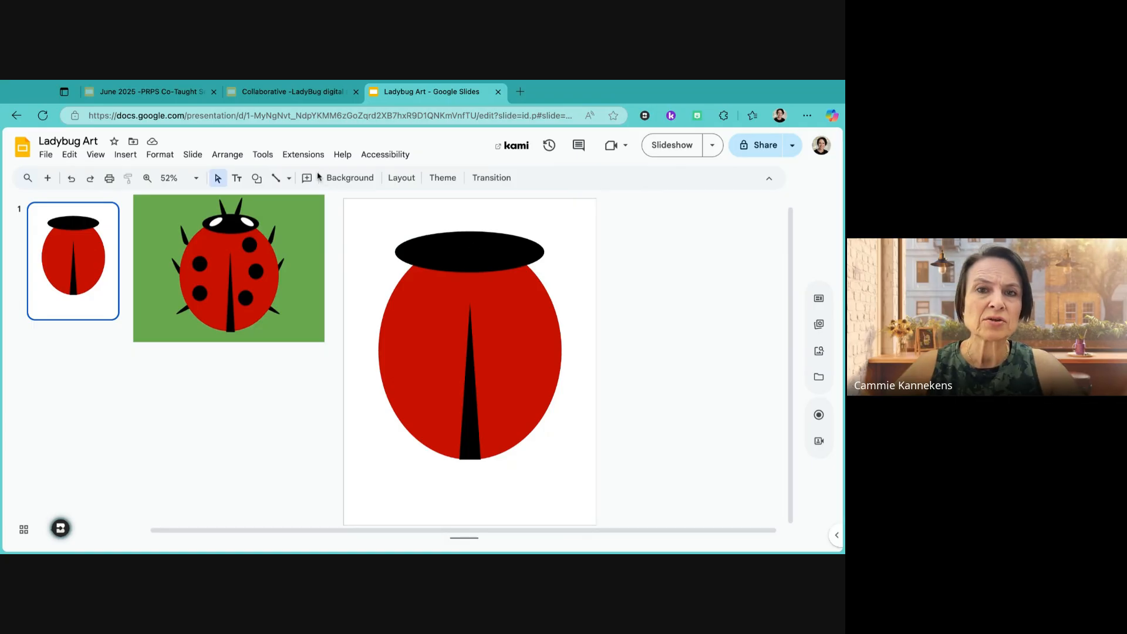
- Draw a small oval on the left half of the black head and tilt it as an eye, its right end raised
click(256, 179)
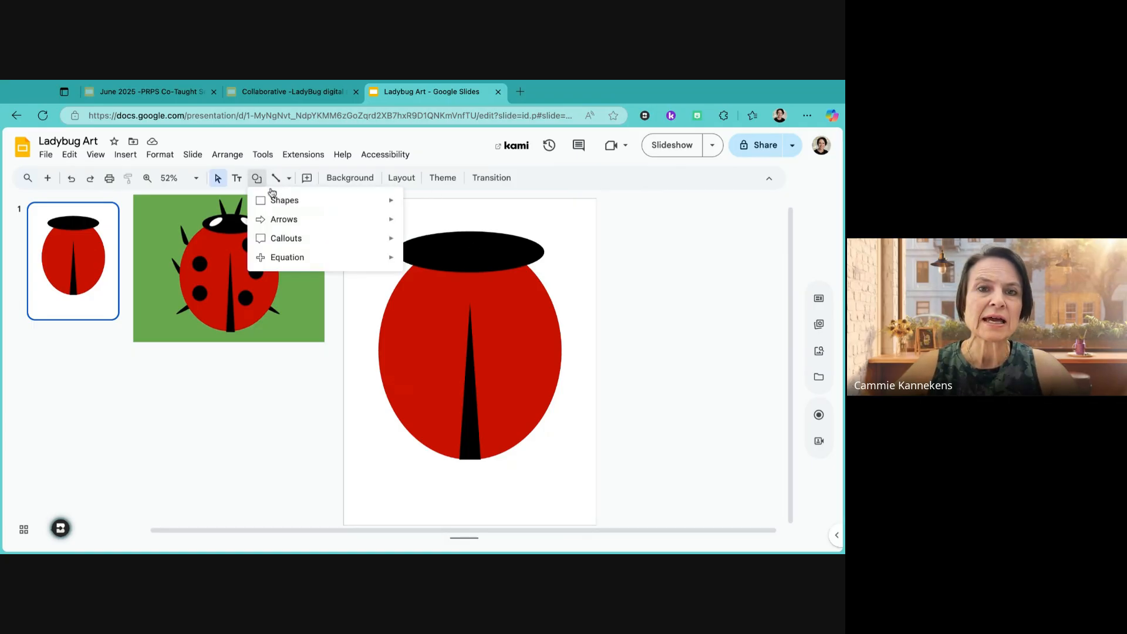
mouse_move(364, 201)
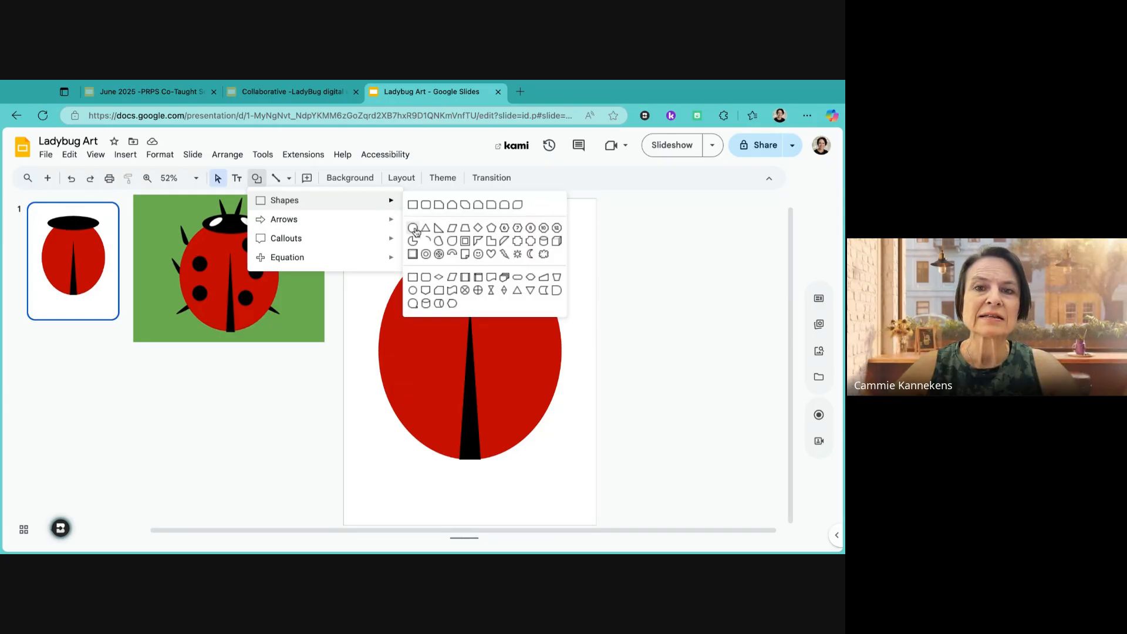
click(416, 230)
drag(419, 250, 456, 236)
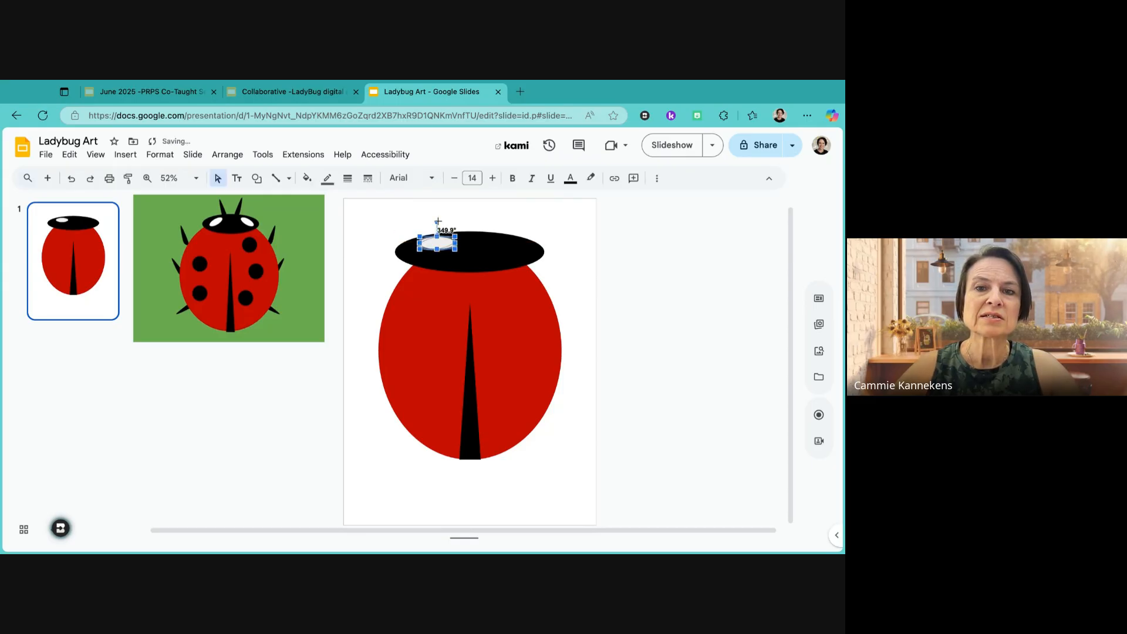
drag(438, 221, 435, 252)
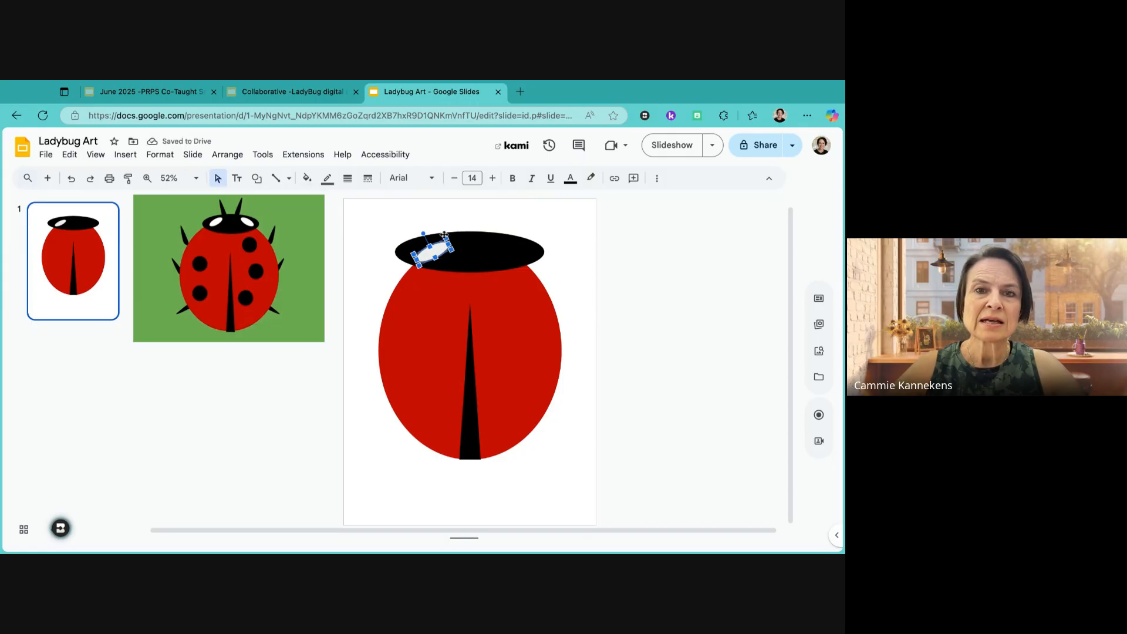
- Fill the tilted eye with solid white and nudge it slightly upward on the head
click(306, 179)
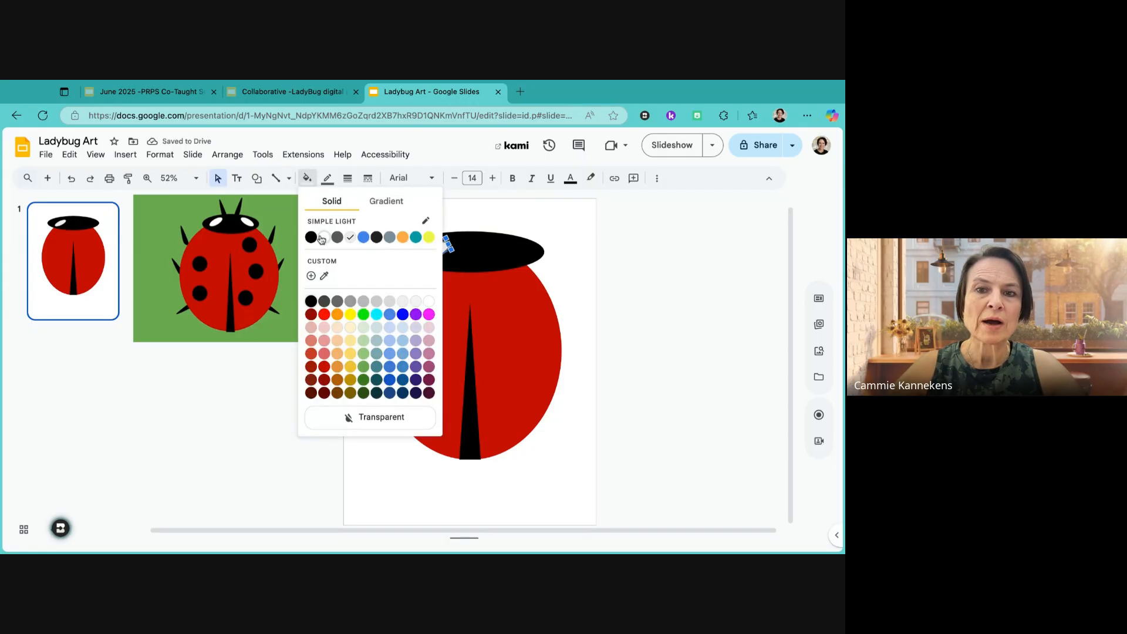
click(324, 236)
click(365, 313)
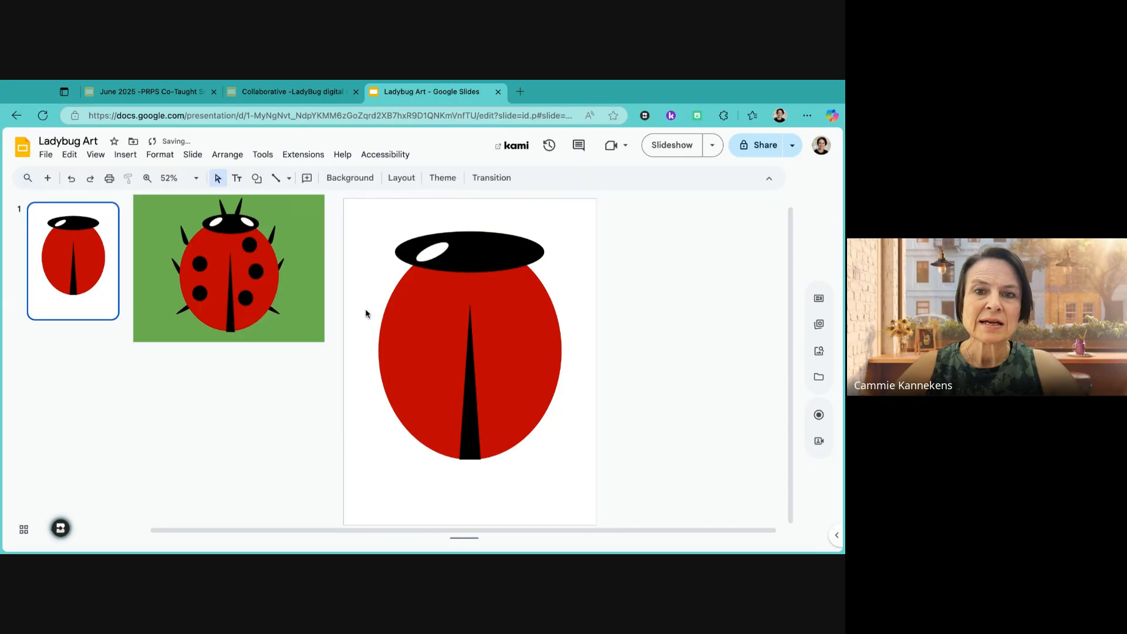
click(429, 255)
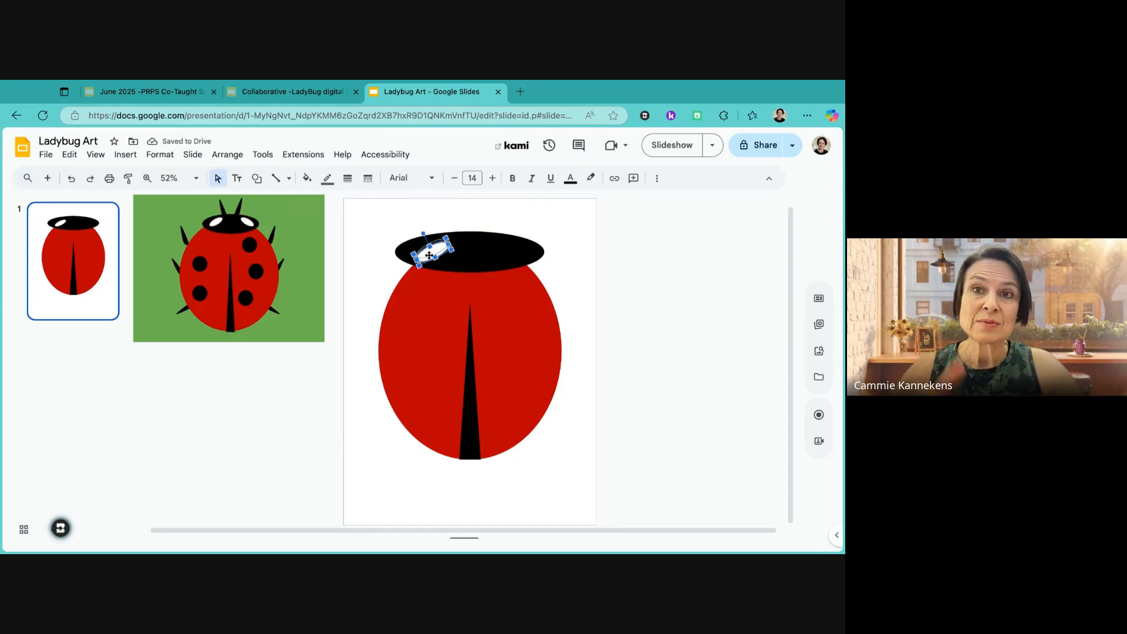
drag(429, 255, 432, 251)
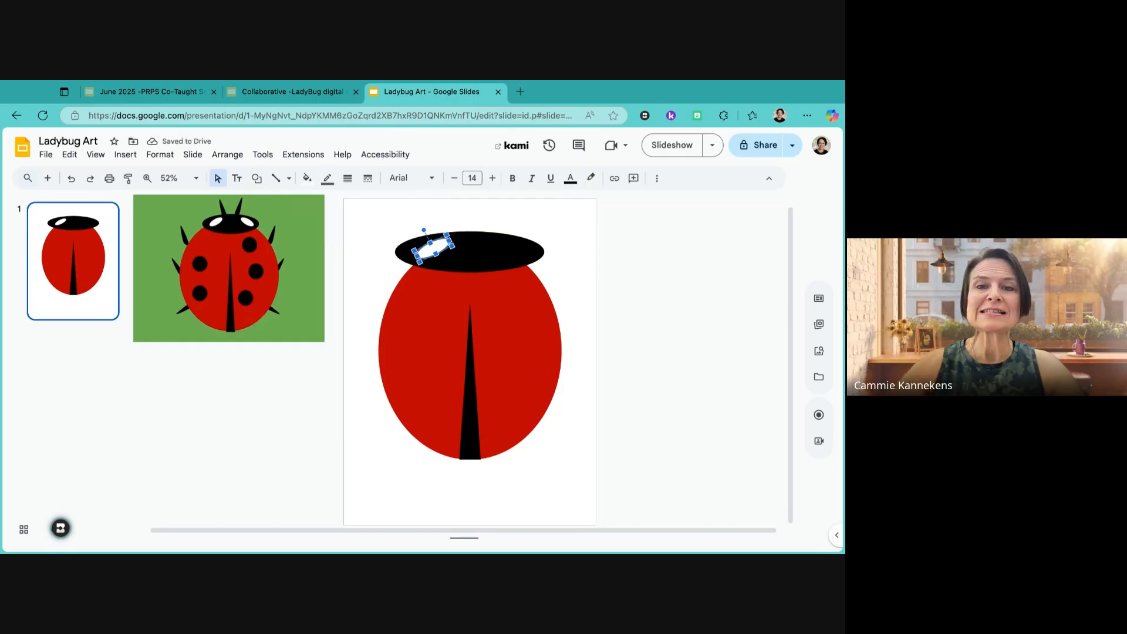
click(480, 282)
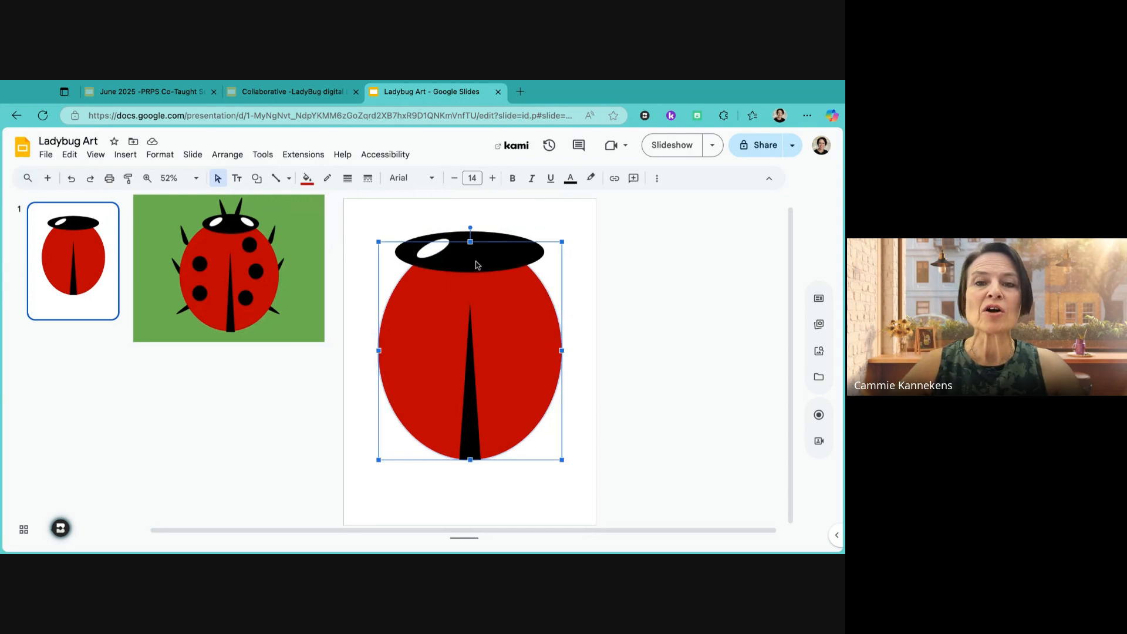
click(480, 265)
- Duplicate the white eye, place the copy on the right half of the head, and rotate it to slant the opposite way
click(436, 251)
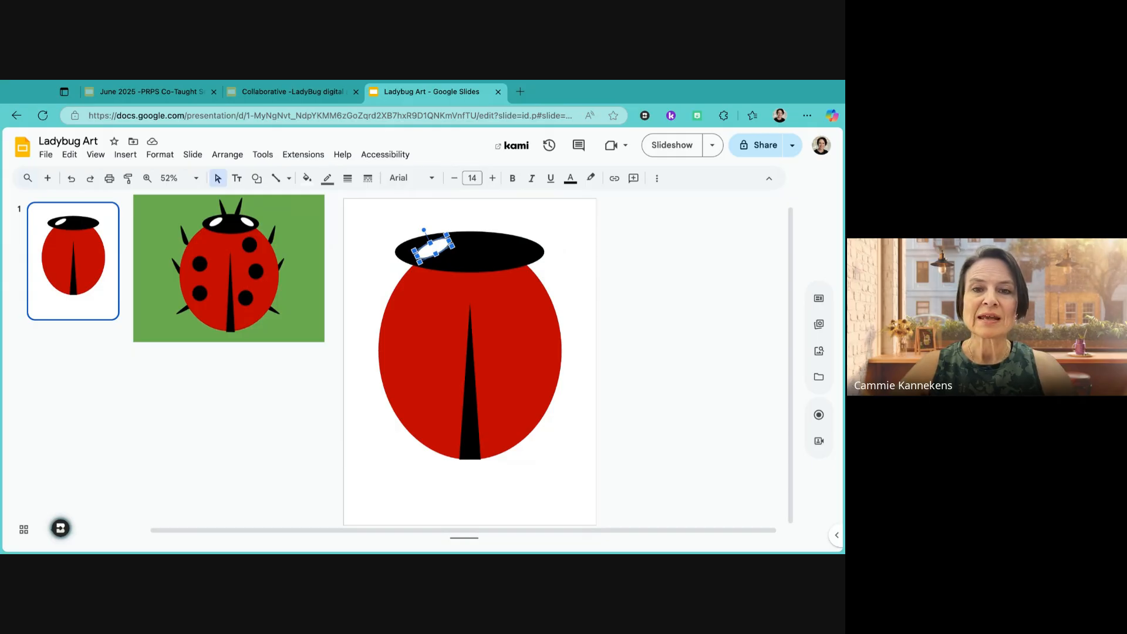
key(super+d)
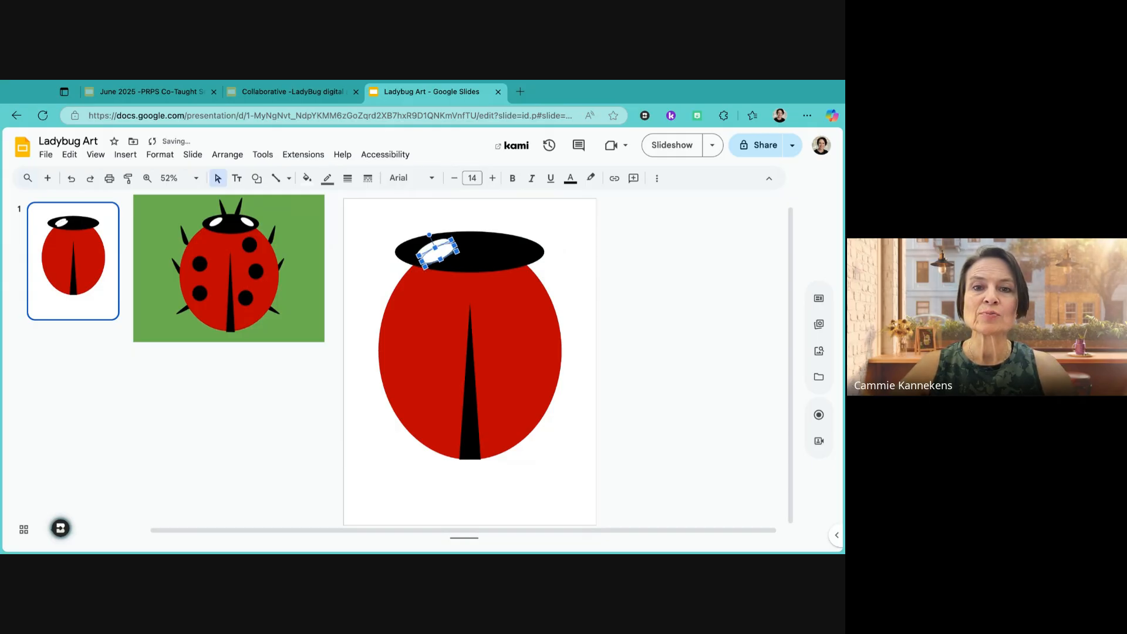
drag(438, 253, 499, 251)
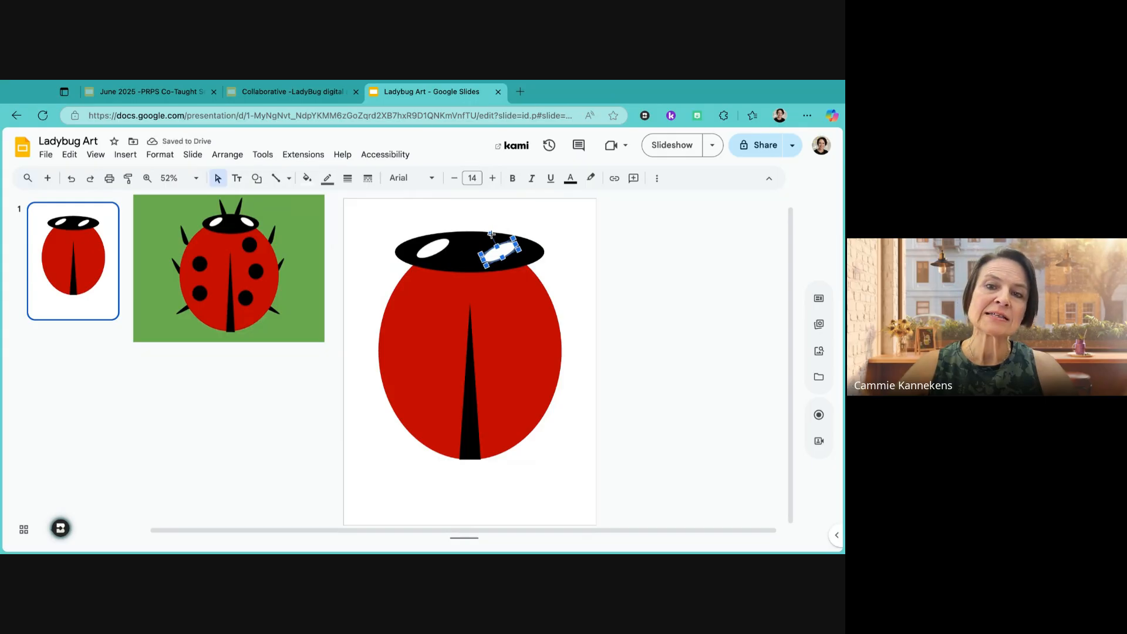
drag(491, 234, 502, 264)
click(593, 252)
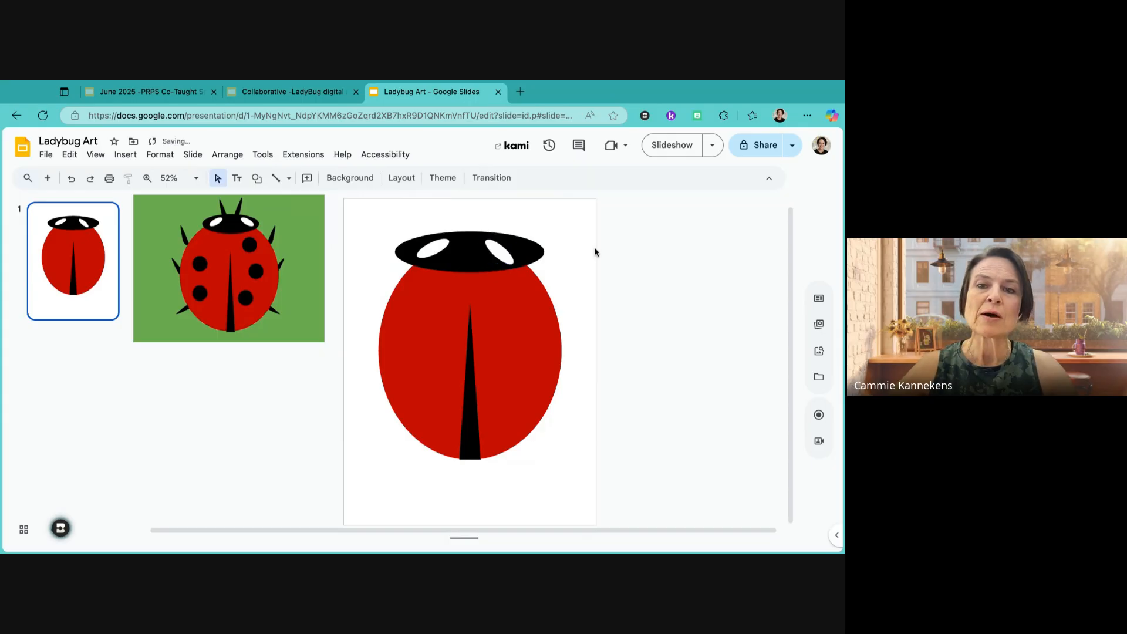
- Nudge the right eye and reduce its tilt so it mirrors the left eye's angle
click(500, 255)
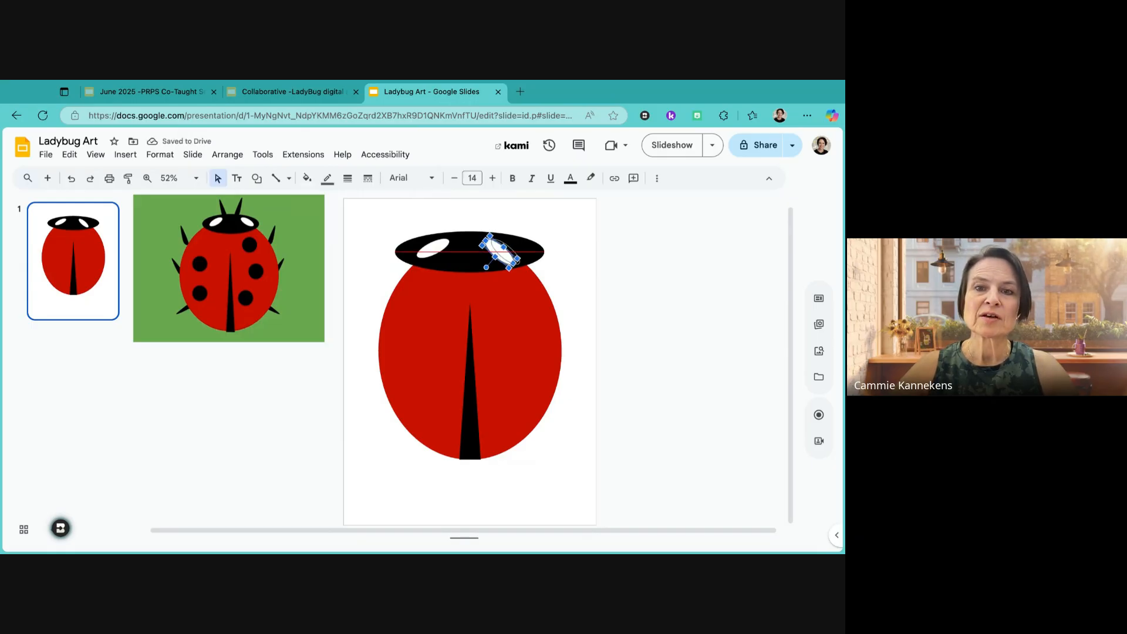
drag(499, 252, 492, 254)
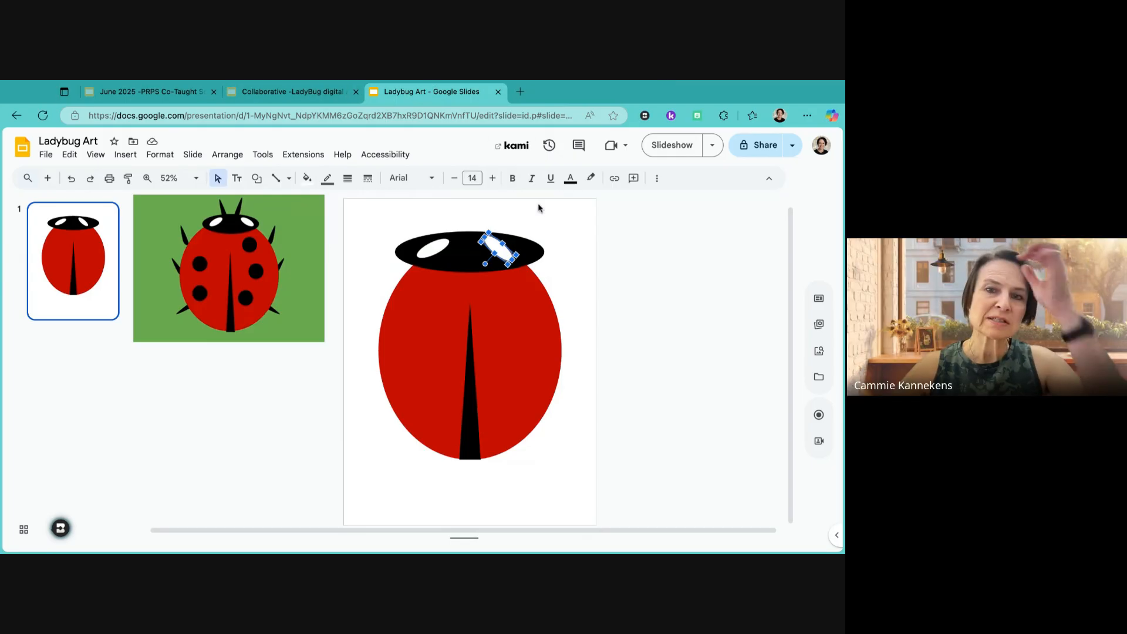
click(579, 263)
click(506, 258)
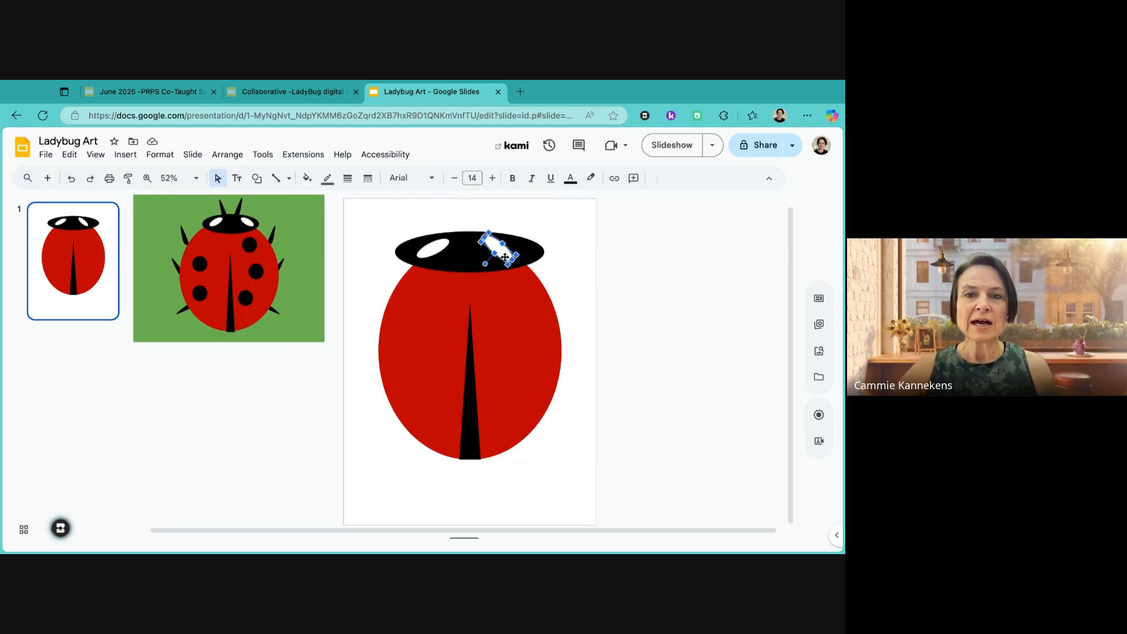
mouse_move(485, 264)
mouse_down()
mouse_move(506, 273)
mouse_move(498, 265)
mouse_up()
click(586, 297)
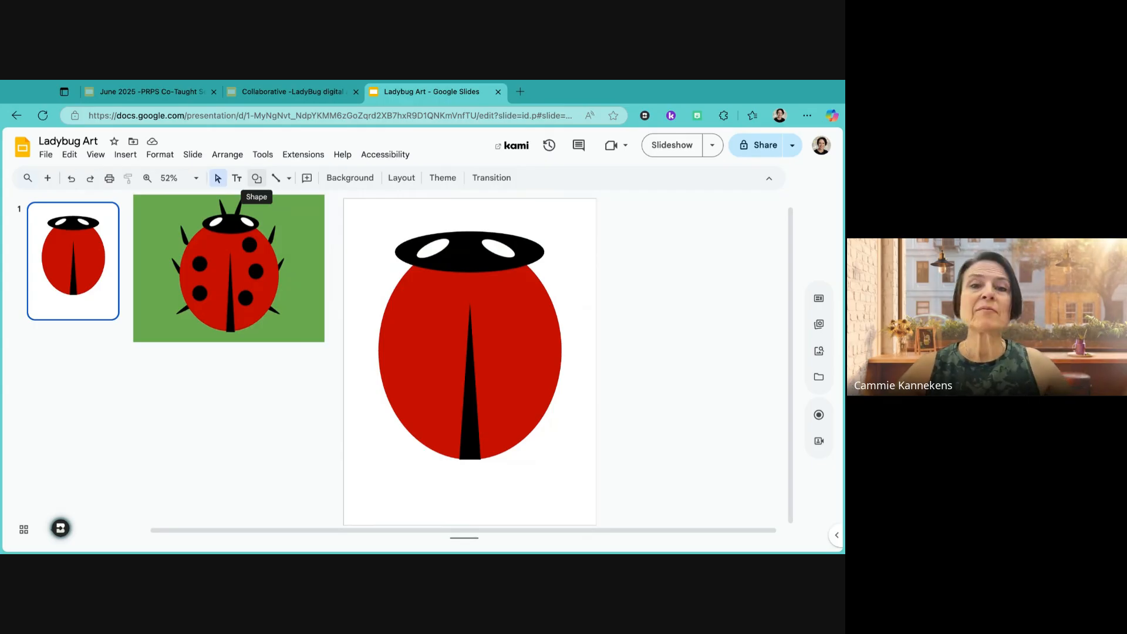
- Draw a small circle on the red body just left of the wing split's tip as the first spot
click(256, 178)
mouse_move(275, 201)
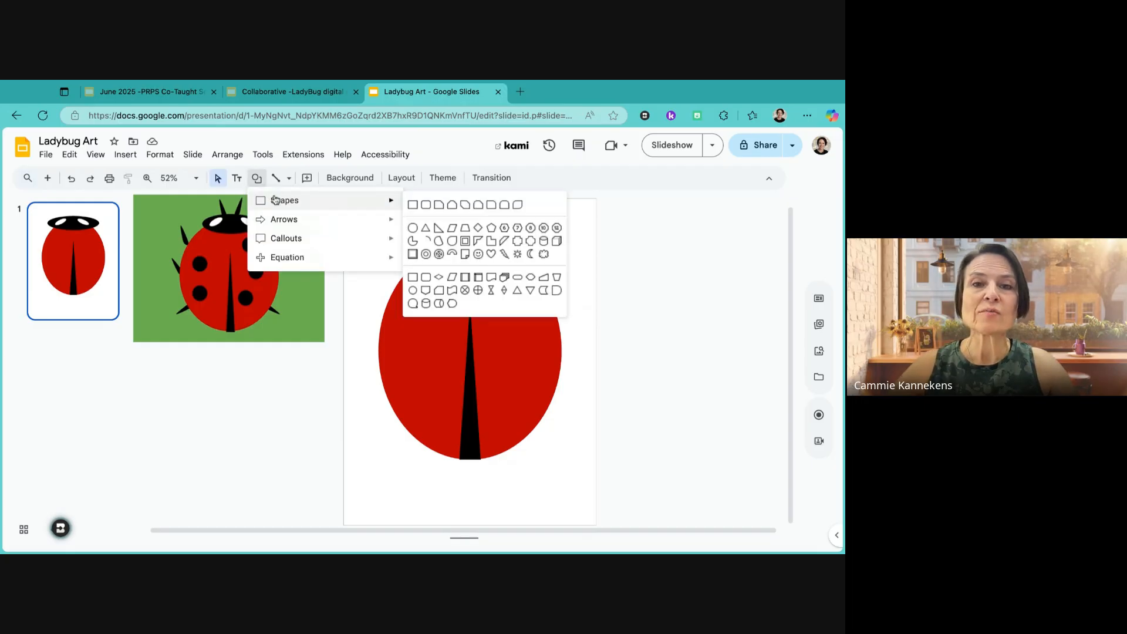
click(412, 228)
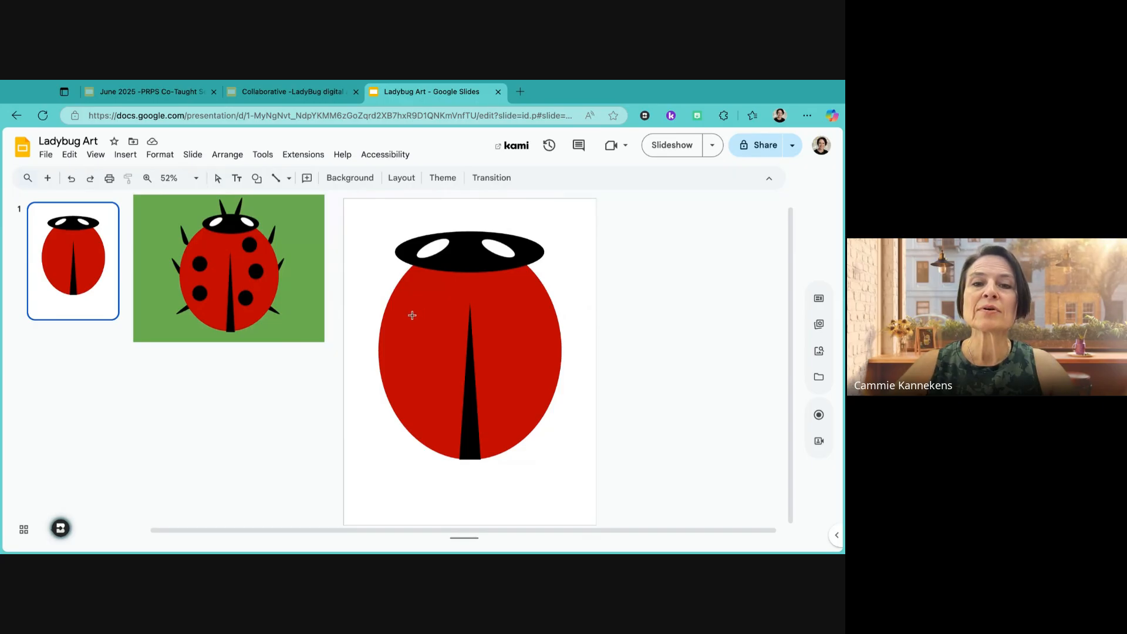
drag(423, 305, 461, 342)
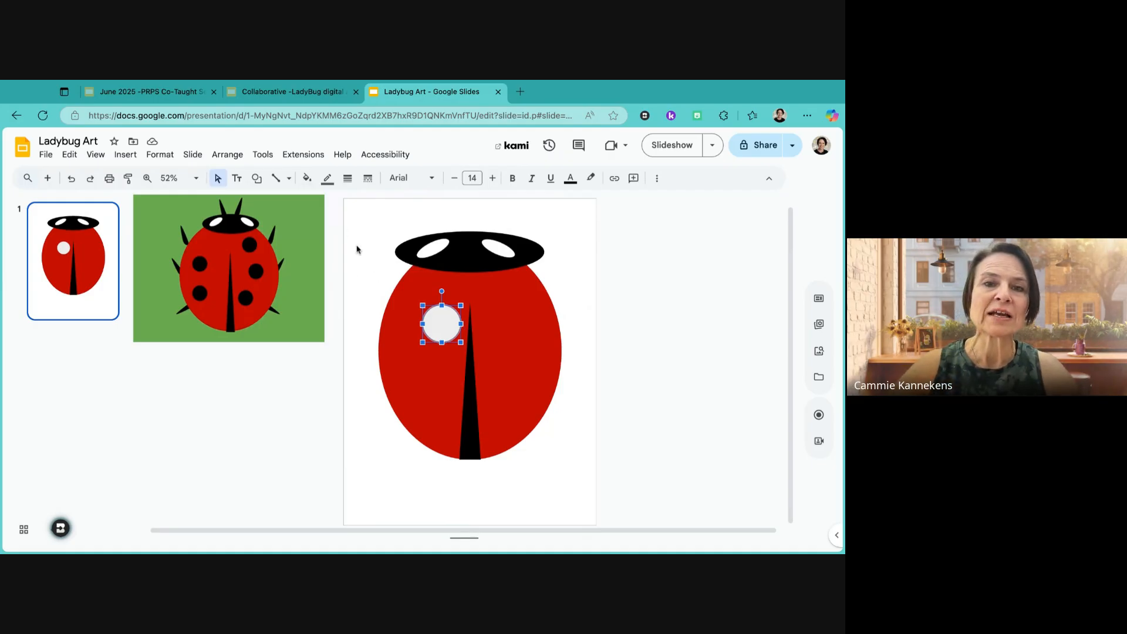
drag(437, 330, 436, 327)
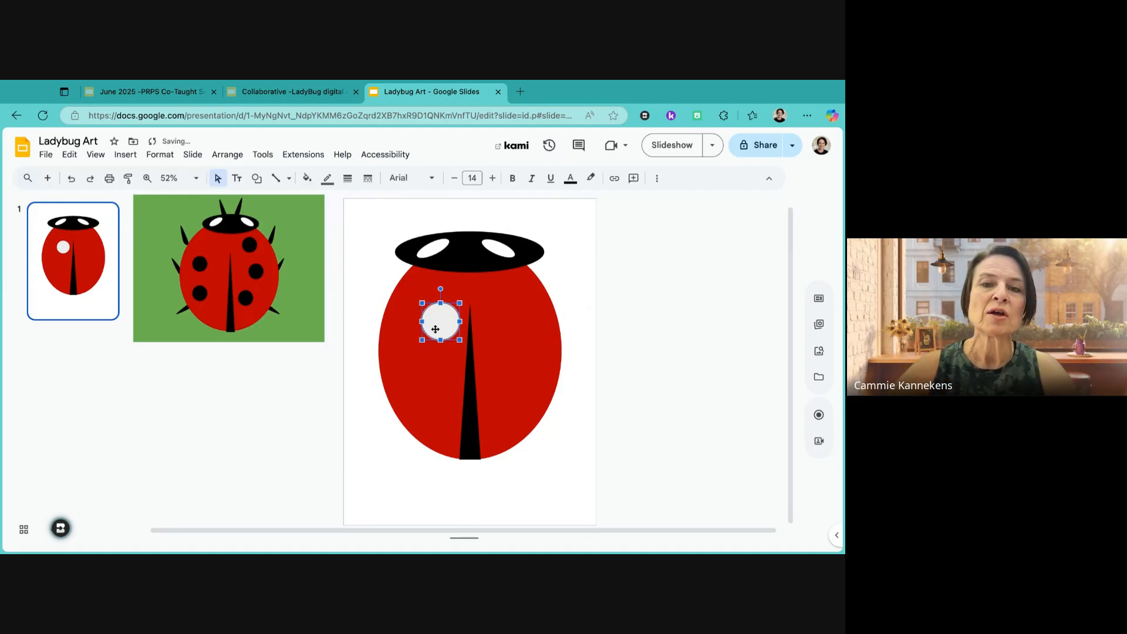
- Fill the new circular spot on the ladybug's body with solid black
click(307, 179)
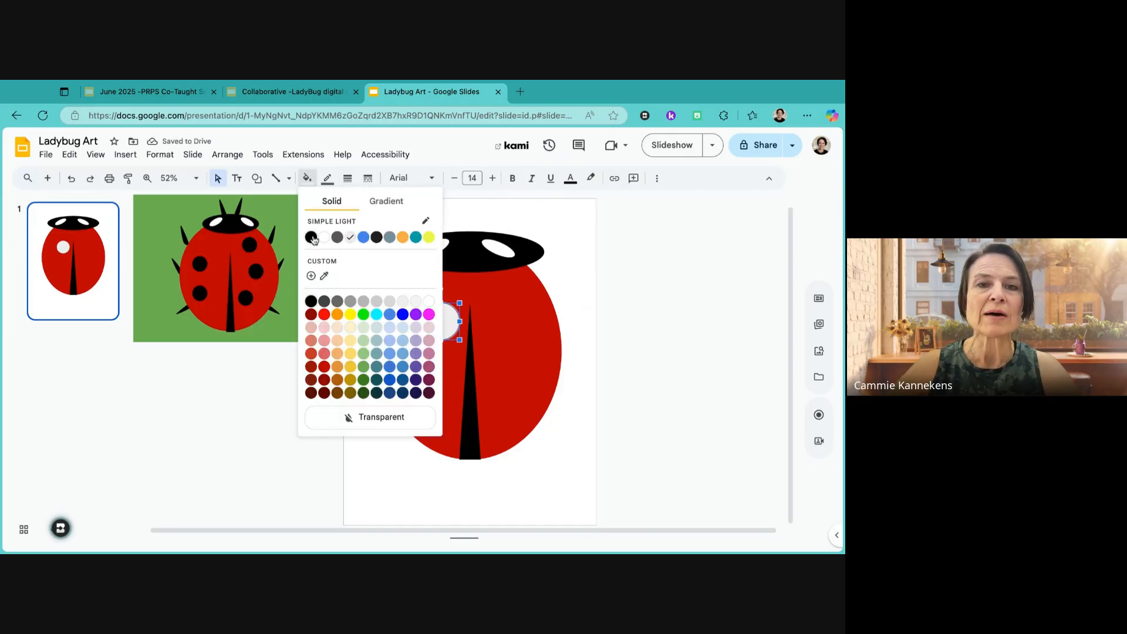
click(312, 237)
click(346, 373)
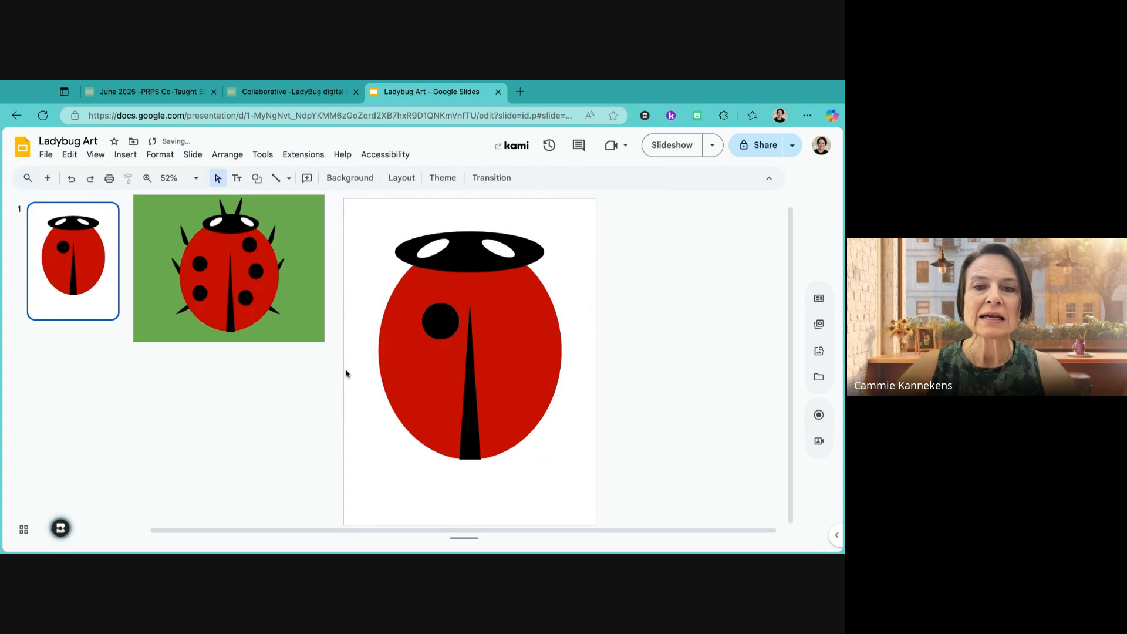
- Duplicate the black spot several times to get the remaining spots for the body
click(448, 326)
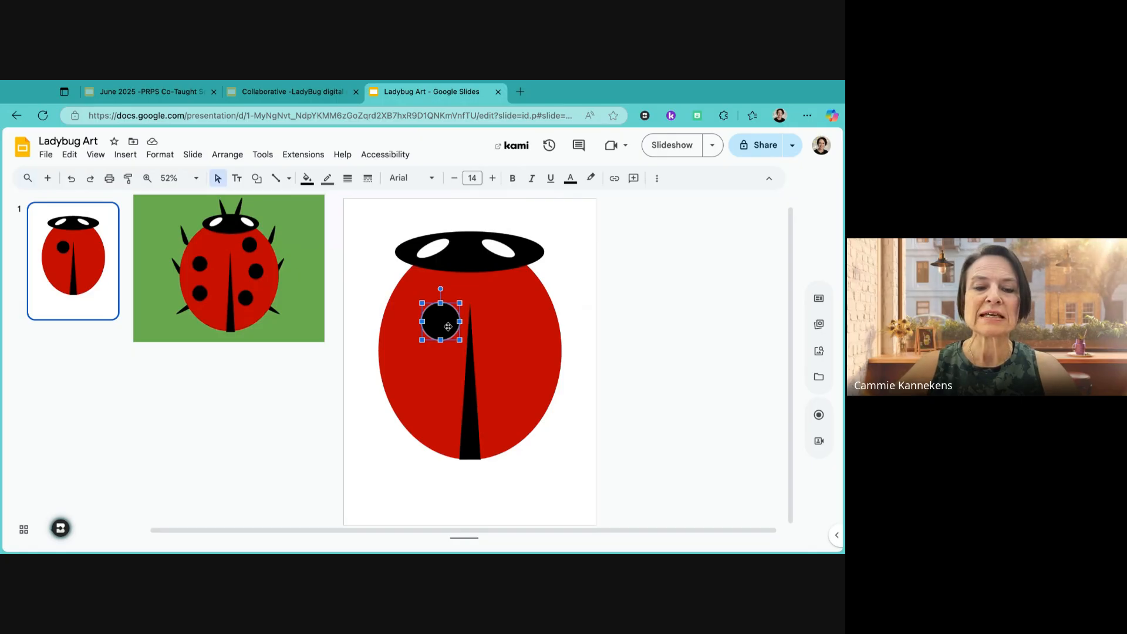
key(ctrl+d)
key(ctrl+d)
key(ctrl+d)
key(ctrl+d)
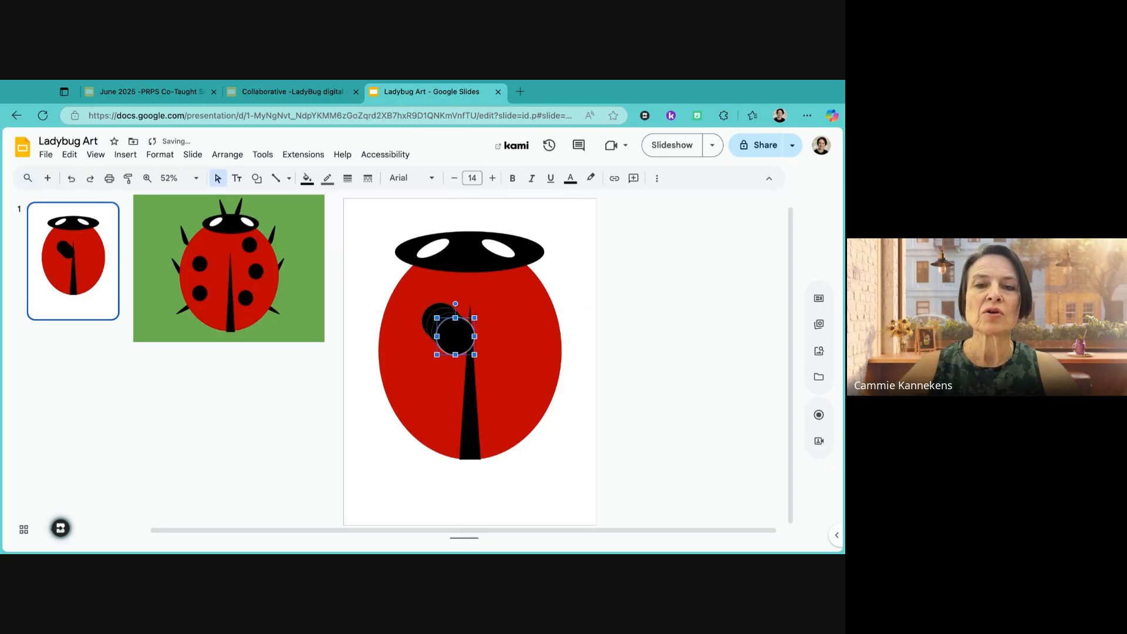
key(ctrl+d)
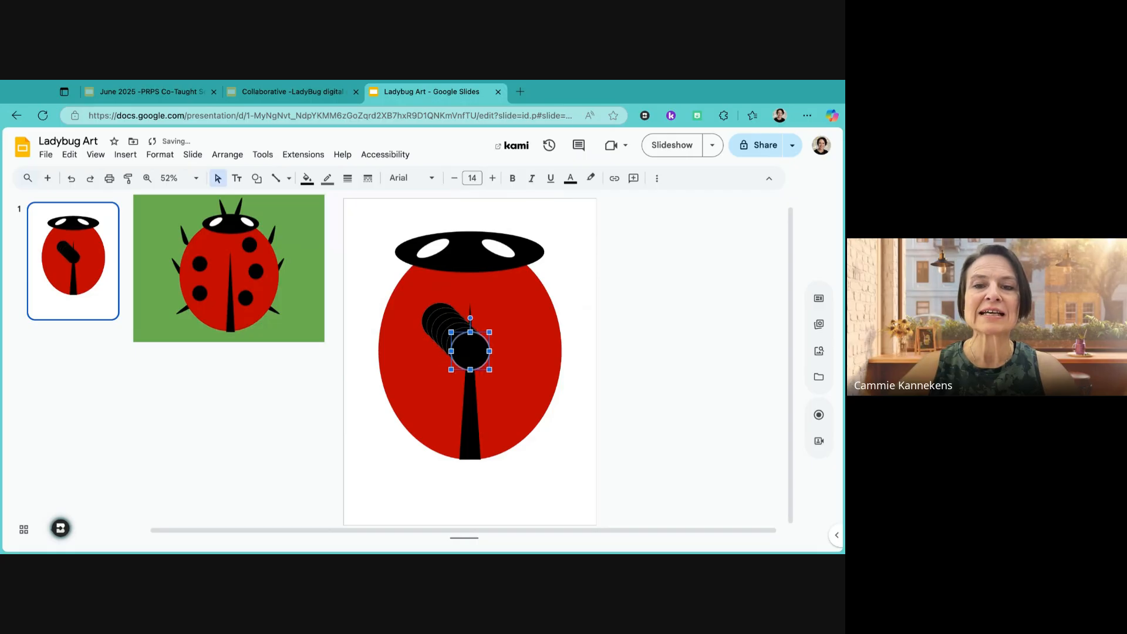
click(659, 356)
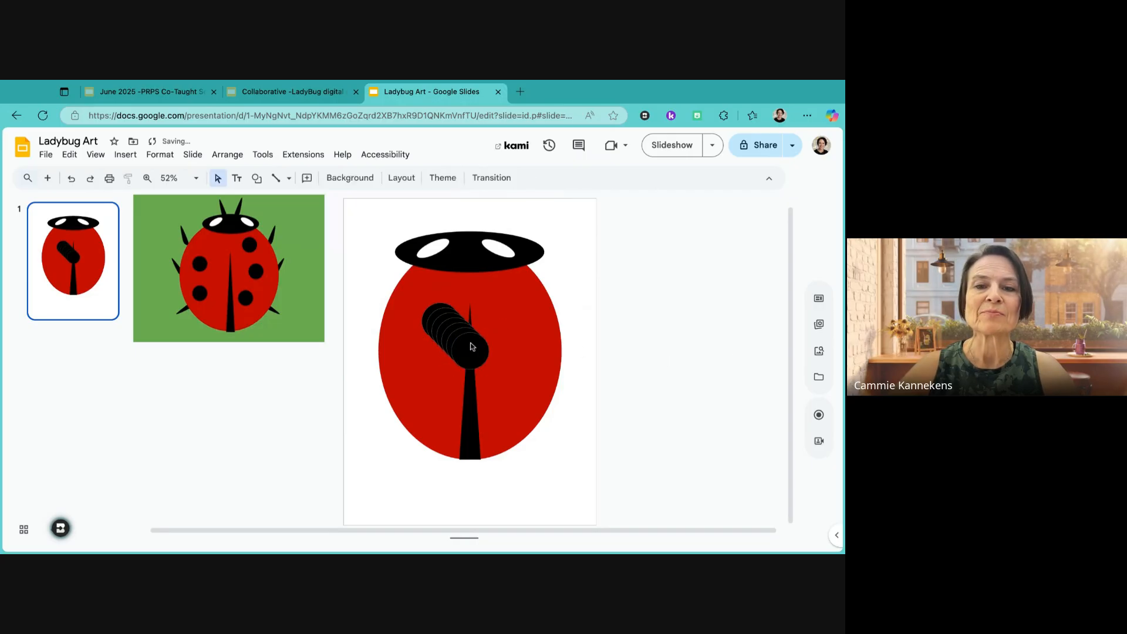
- Spread the stacked duplicate spots across the red body, with three on each side of the wing split
drag(473, 348, 510, 306)
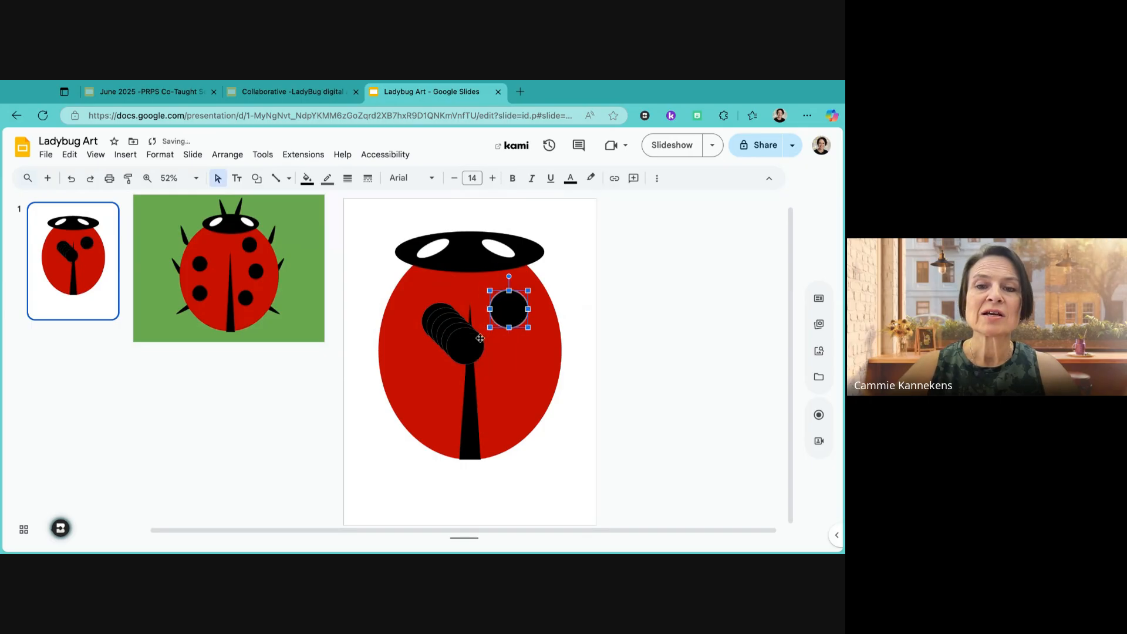
drag(465, 346, 533, 374)
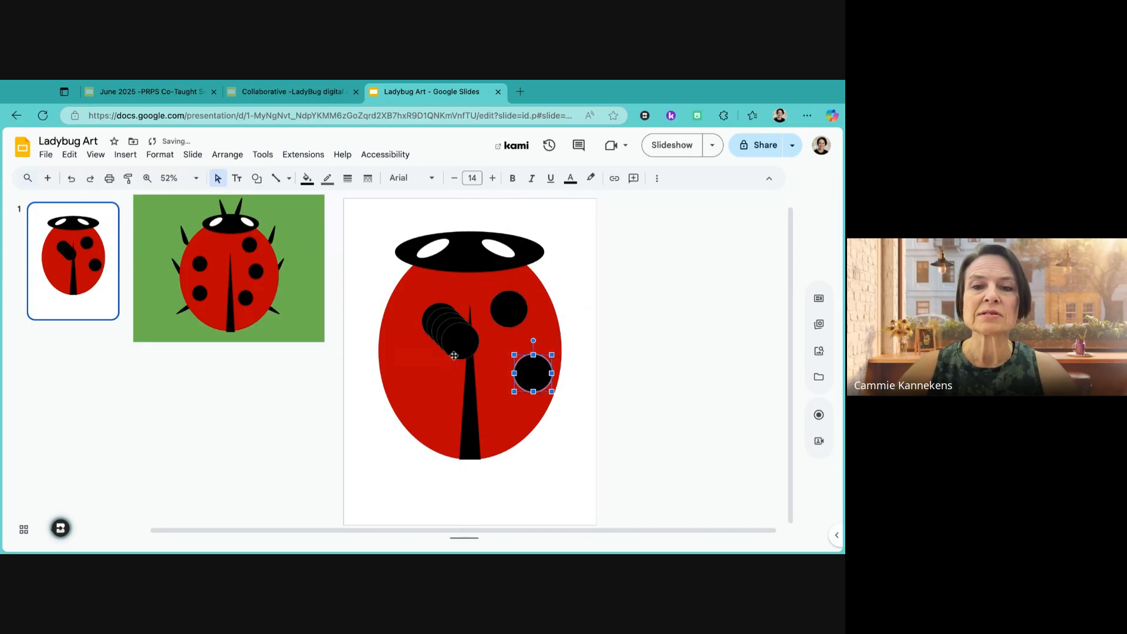
drag(461, 347, 437, 415)
drag(449, 328, 417, 357)
click(442, 324)
- Place the remaining spot between the head and the wing split's tip and reshape it into a wide oval, undoing any shift of the red body
drag(444, 309, 494, 293)
click(490, 291)
click(470, 287)
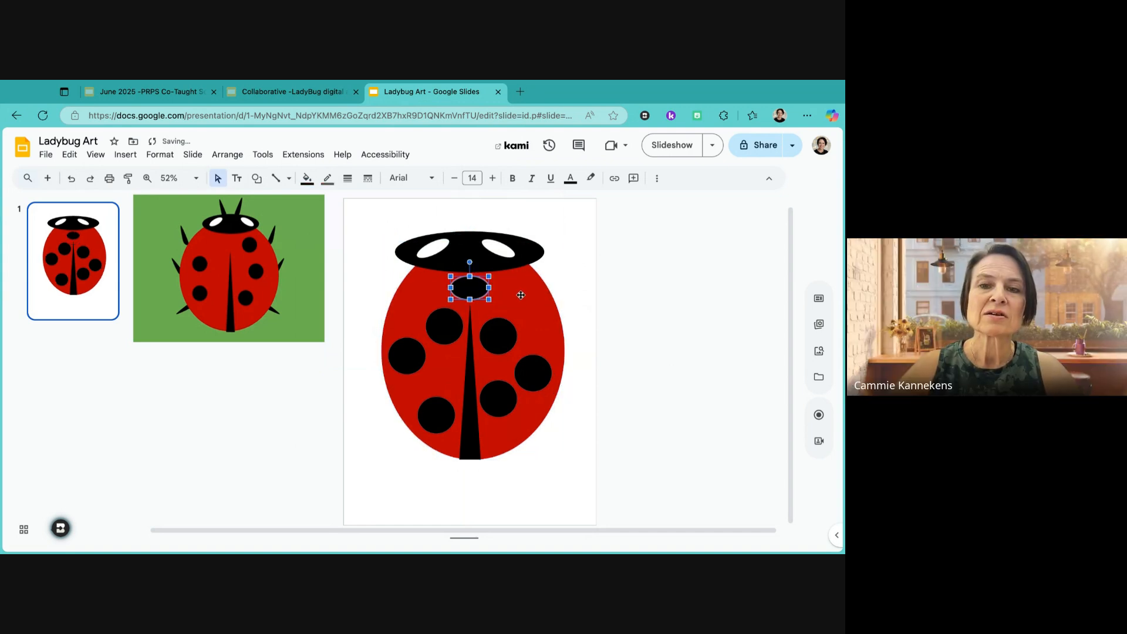
click(68, 185)
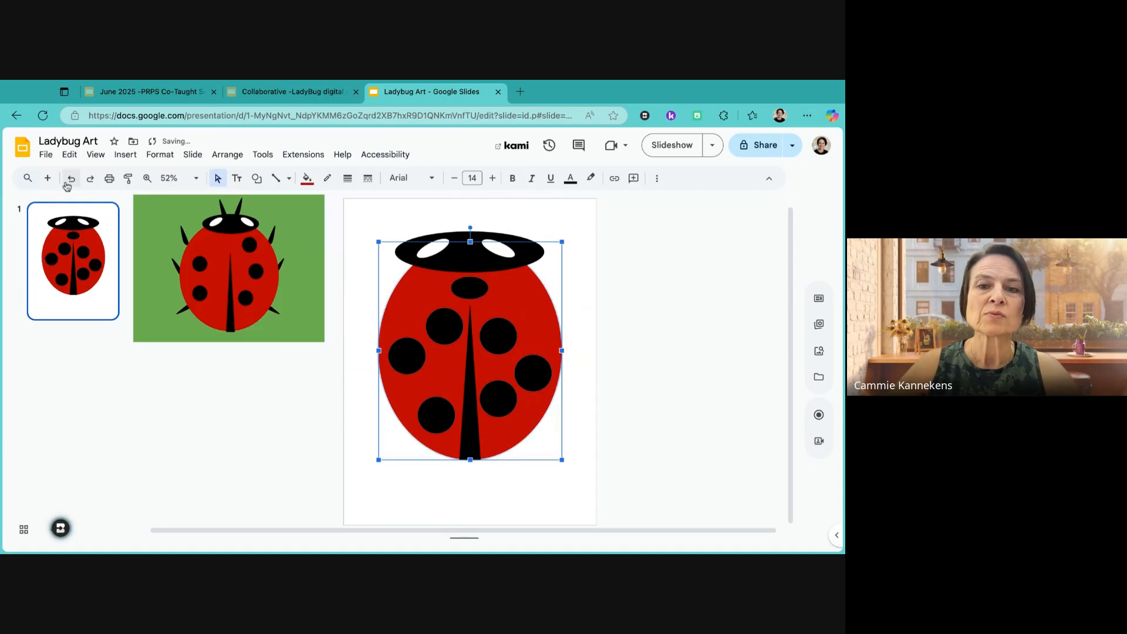
click(475, 290)
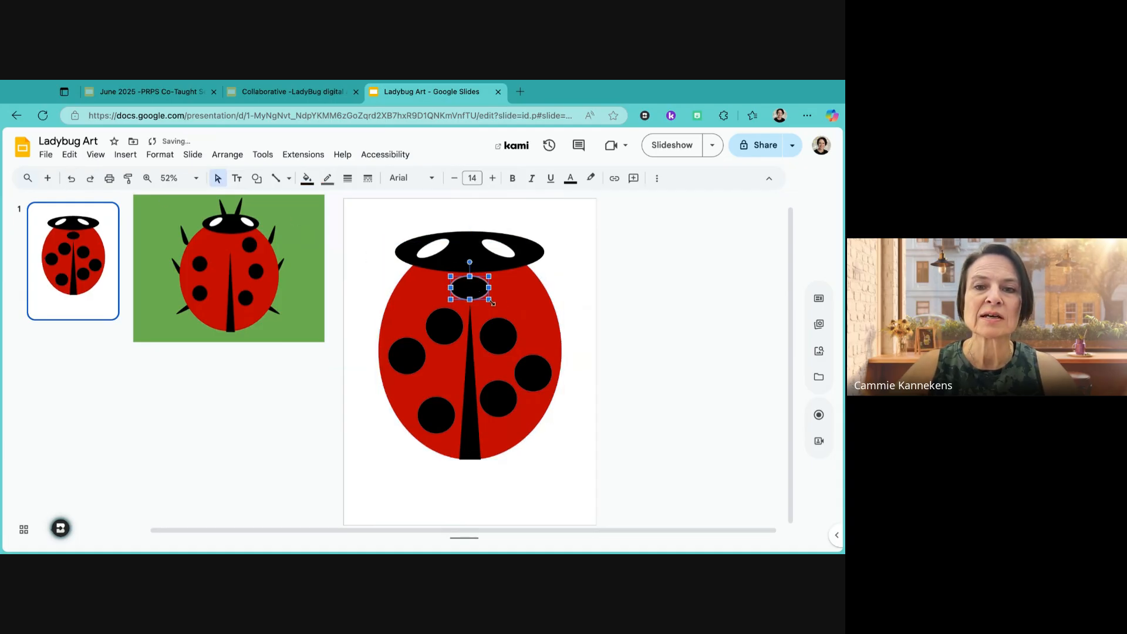
mouse_move(489, 299)
mouse_down()
mouse_move(499, 308)
mouse_move(474, 296)
mouse_up()
click(598, 284)
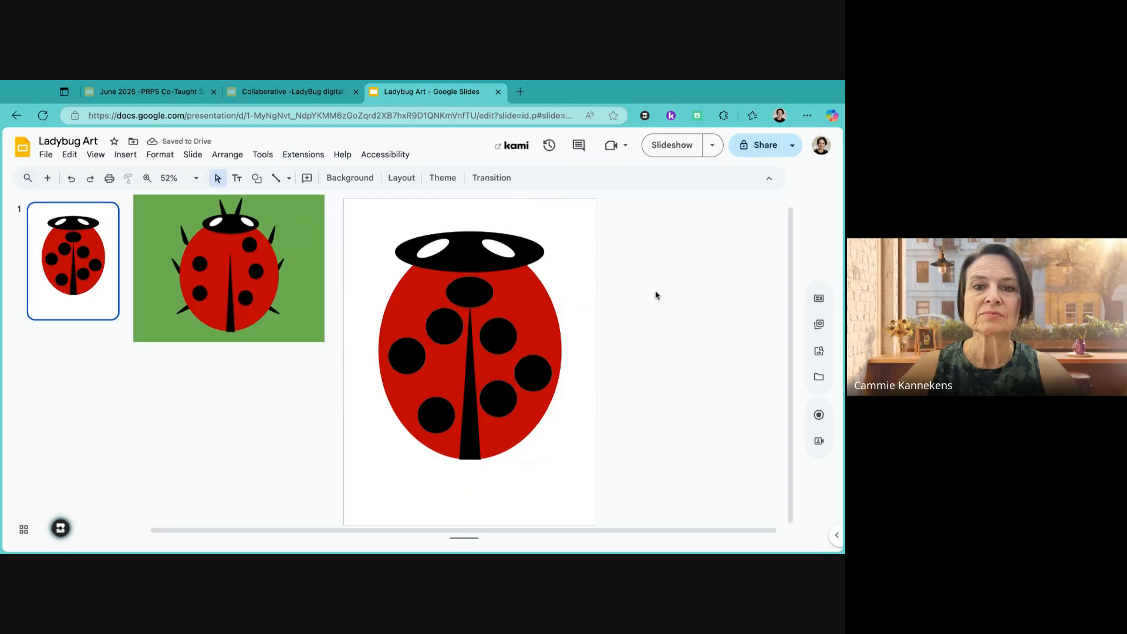
- Rearrange the left wing's upper and middle spots, moving the upper one up and outward and the middle one slightly inward
drag(444, 339, 418, 363)
mouse_move(415, 312)
mouse_down()
mouse_move(434, 320)
mouse_move(433, 308)
mouse_up()
drag(425, 356, 422, 359)
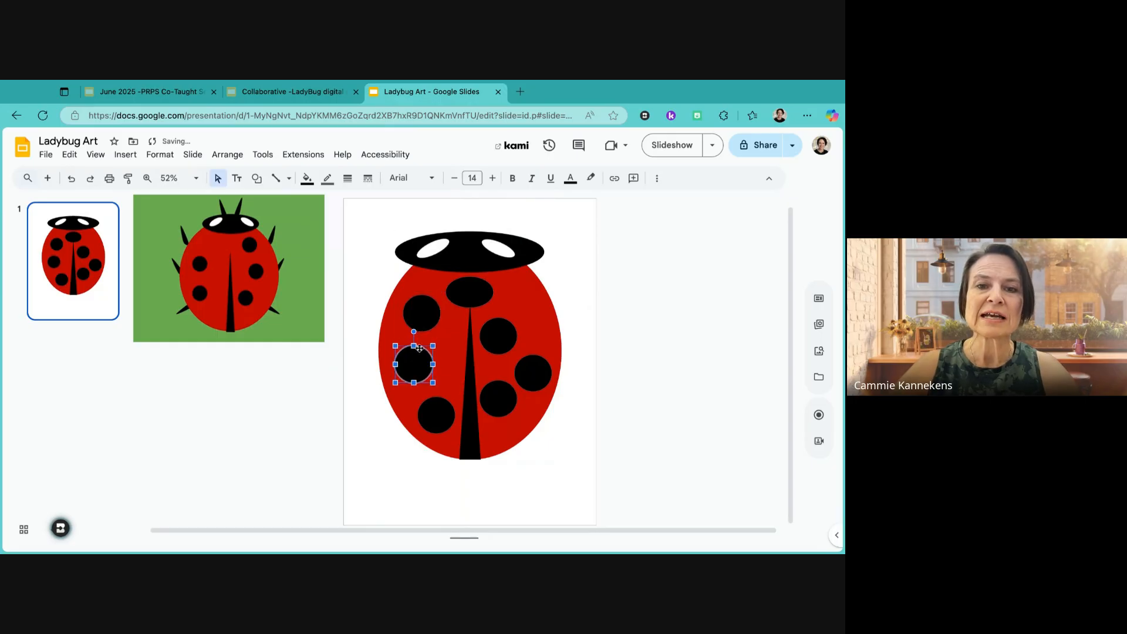
drag(422, 315, 427, 317)
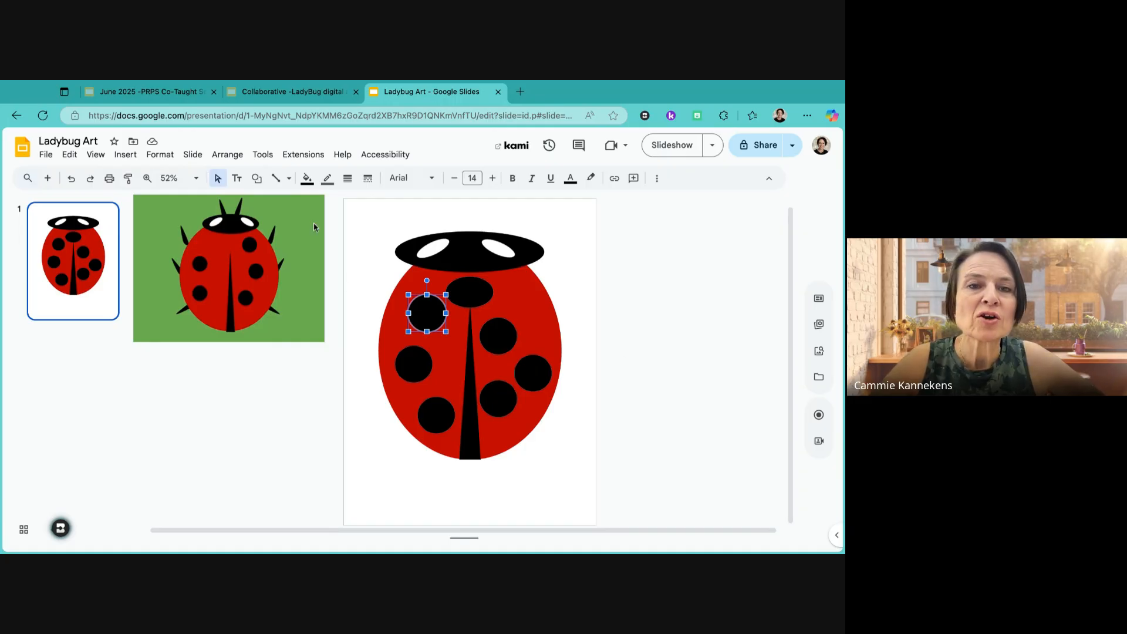
- Draw a thin, upright teardrop shape at the body's upper right edge as the first leg
click(257, 185)
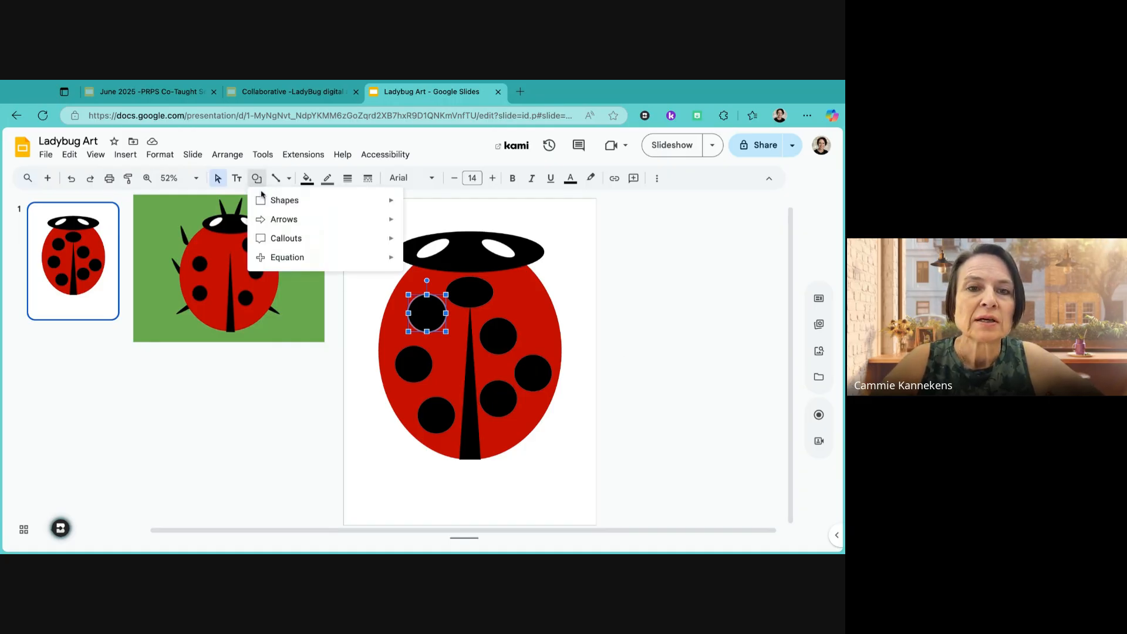
mouse_move(266, 202)
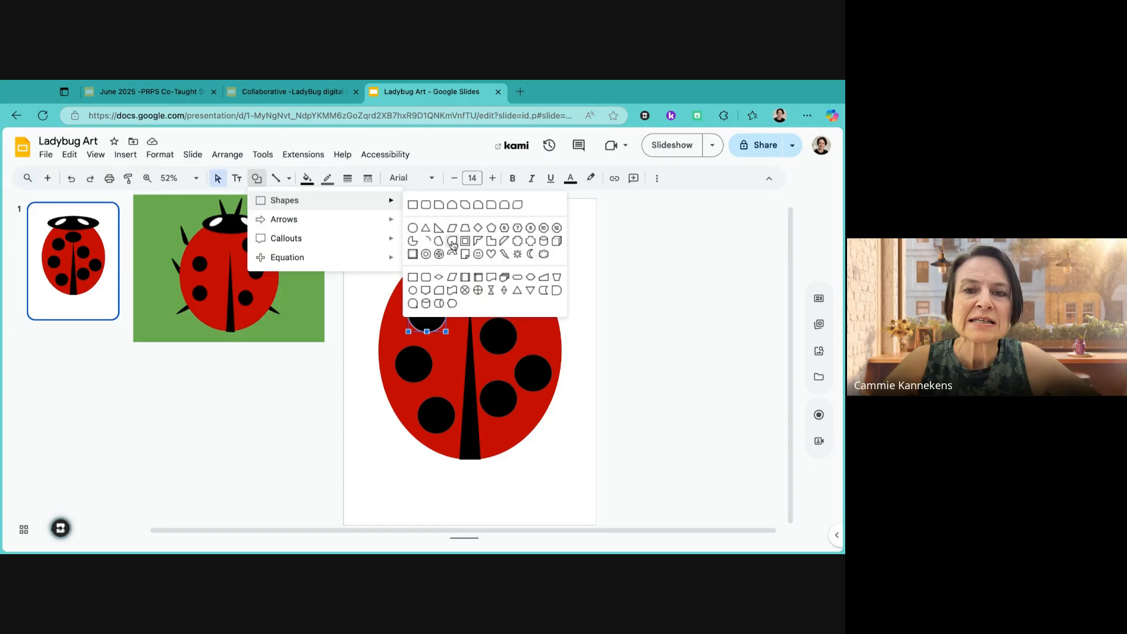
scroll(452, 242, up, 5)
scroll(452, 241, down, 5)
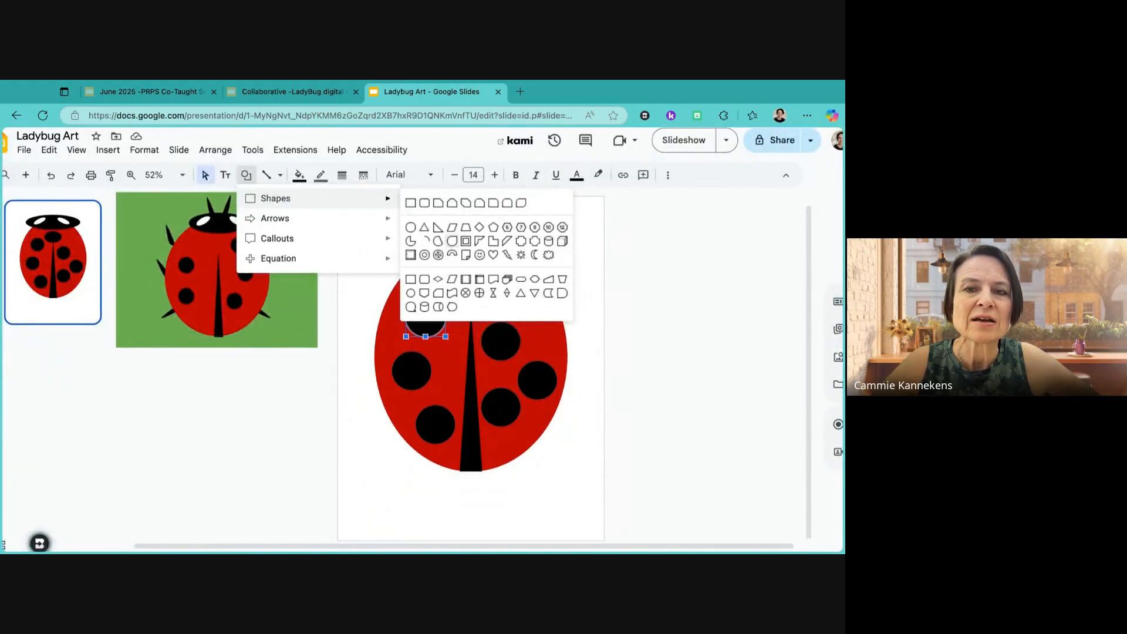
click(452, 241)
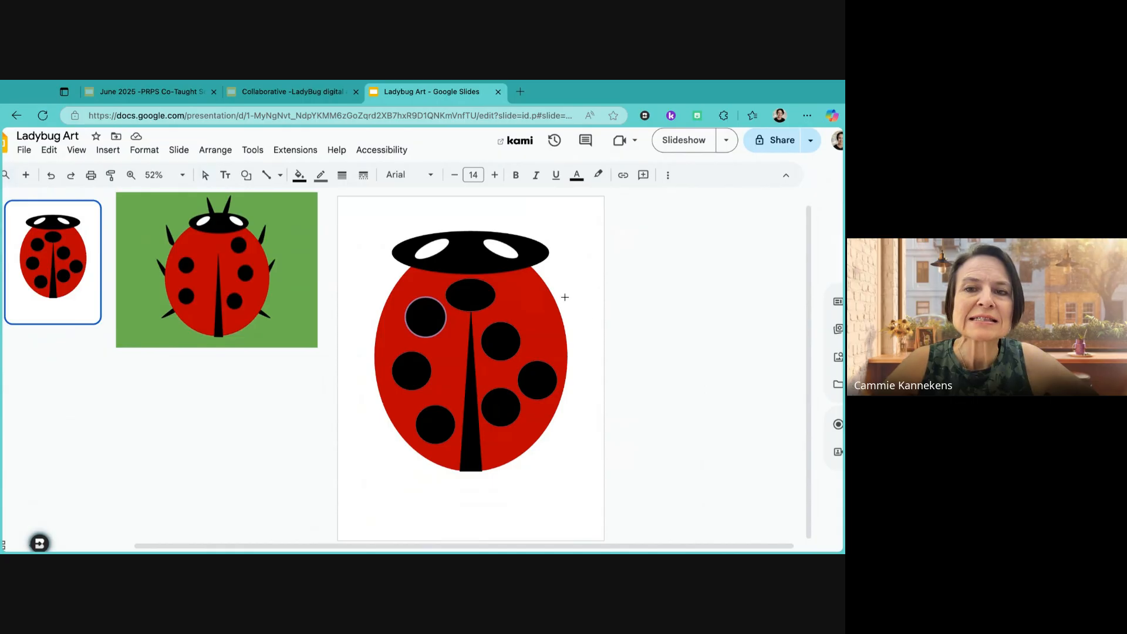
drag(560, 276, 567, 338)
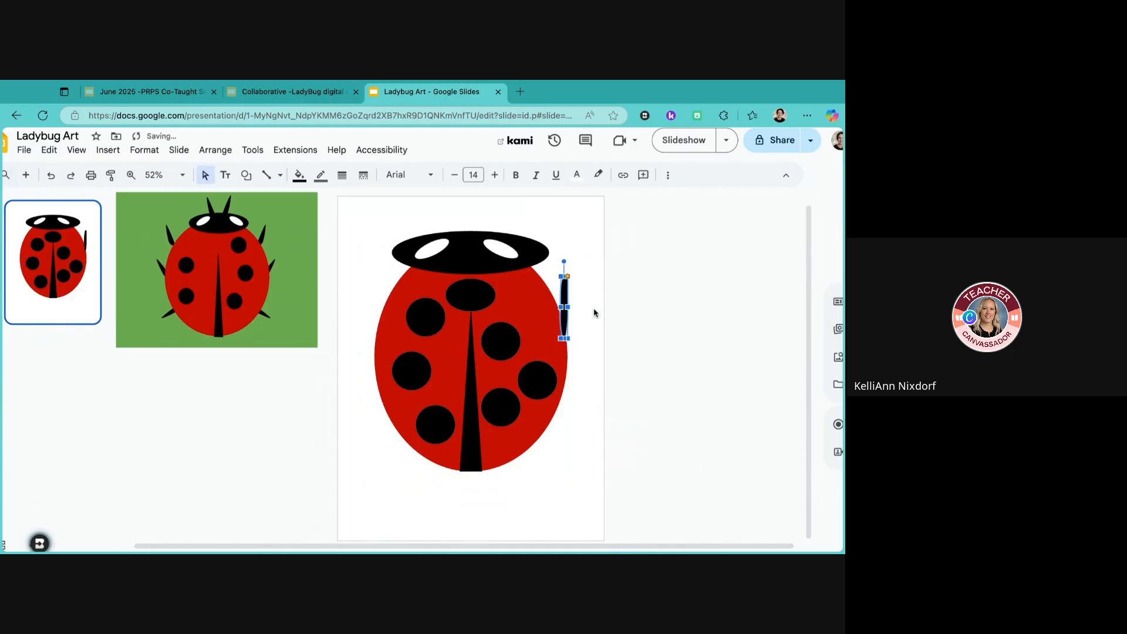
click(584, 306)
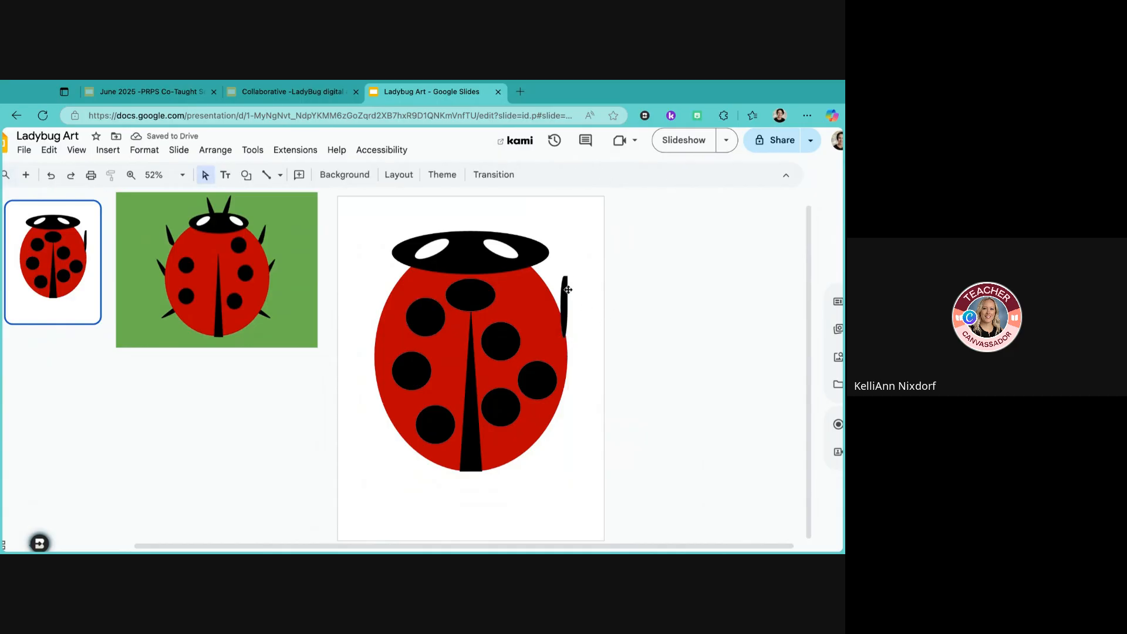
- Turn the new leg upside down, tilt it outward from the body, and nudge it slightly upward
click(567, 290)
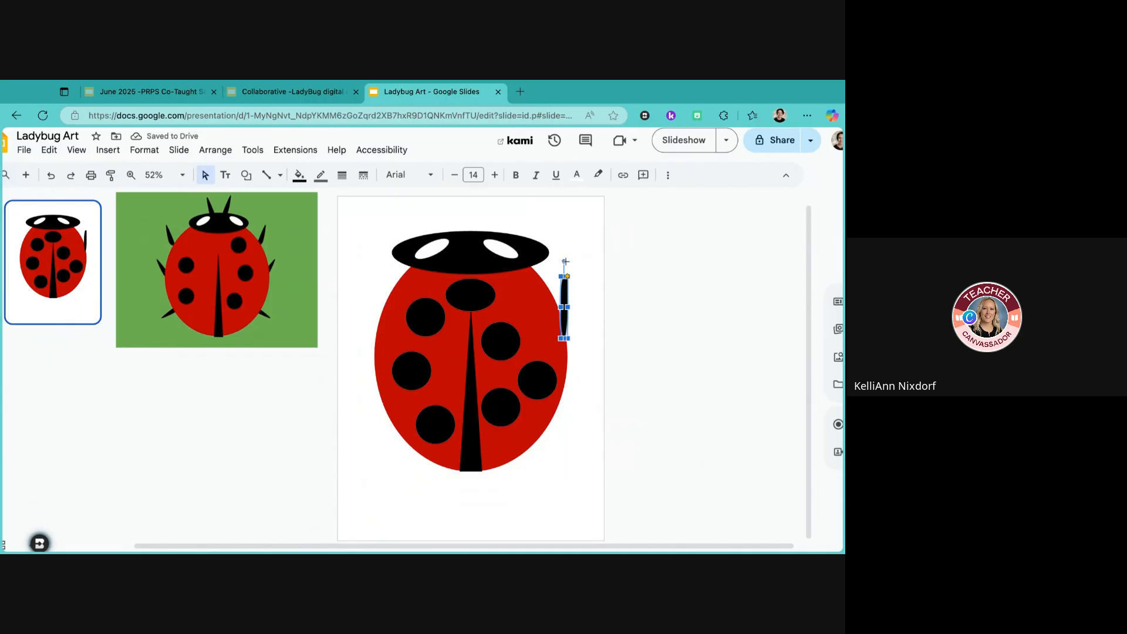
drag(566, 261, 560, 354)
click(568, 313)
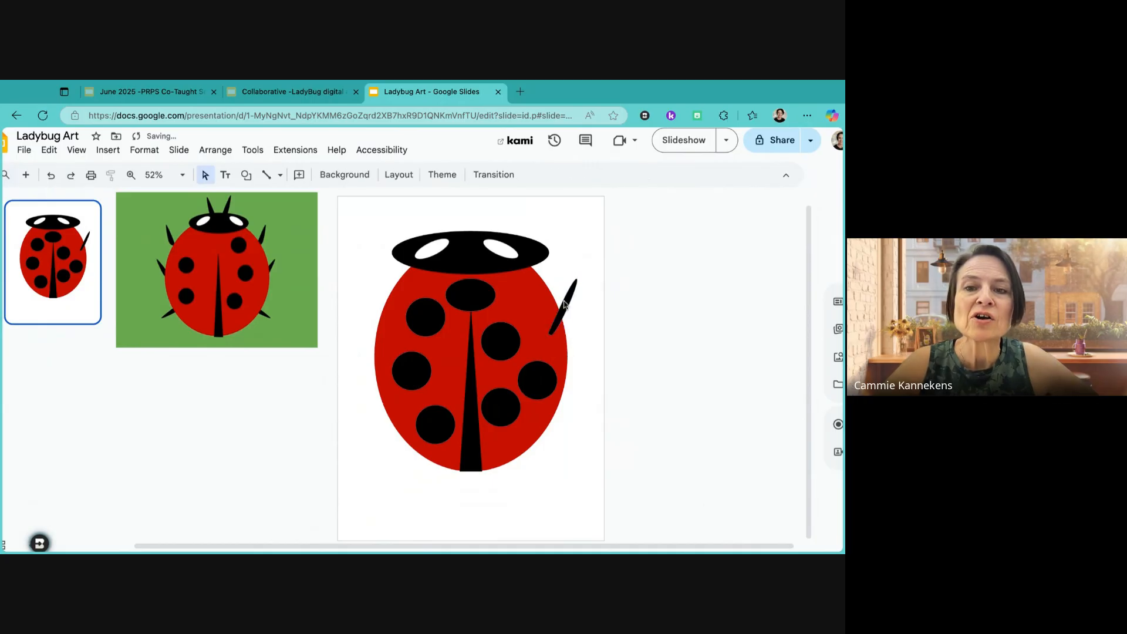
click(564, 304)
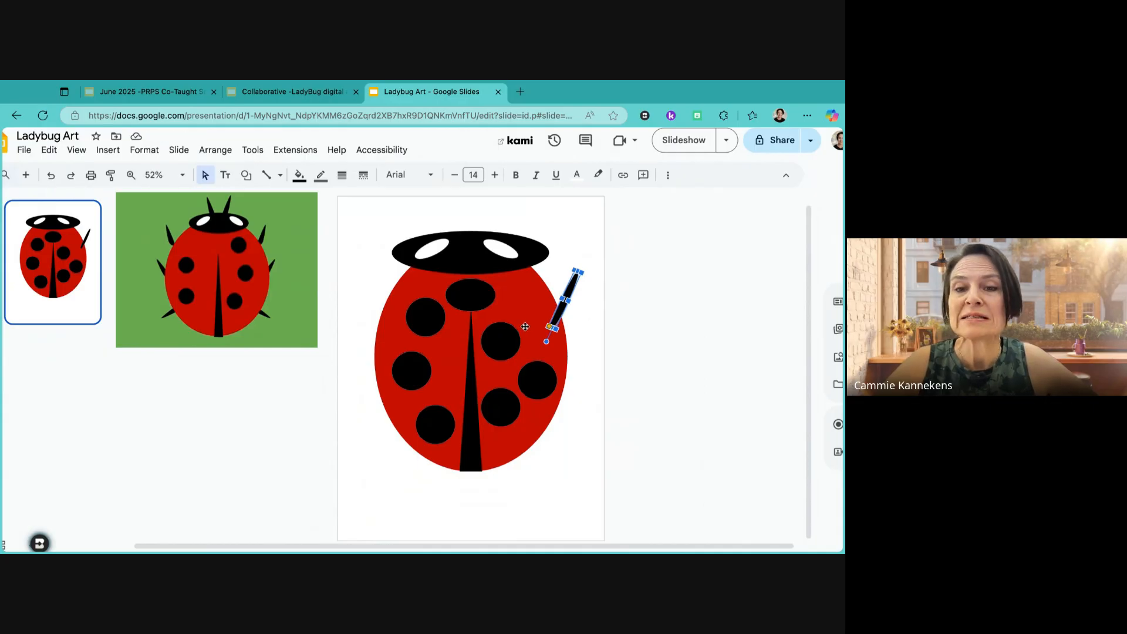
- Shift the right wing's upper spot slightly up and outward, and tilt the upper right leg further away from the body
drag(504, 343, 512, 333)
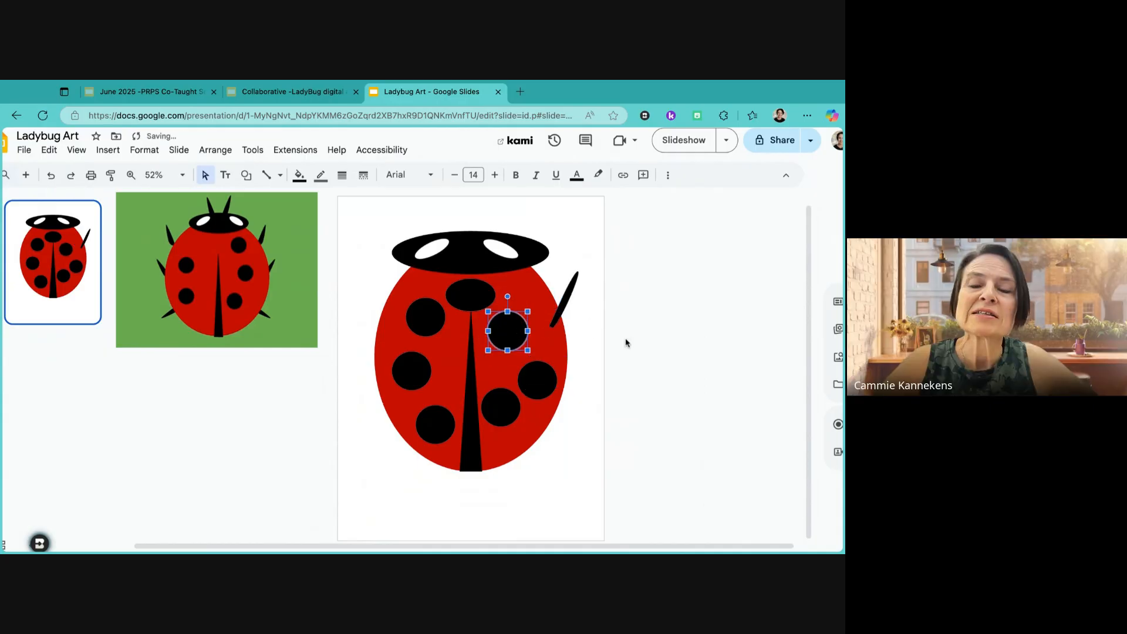
click(557, 317)
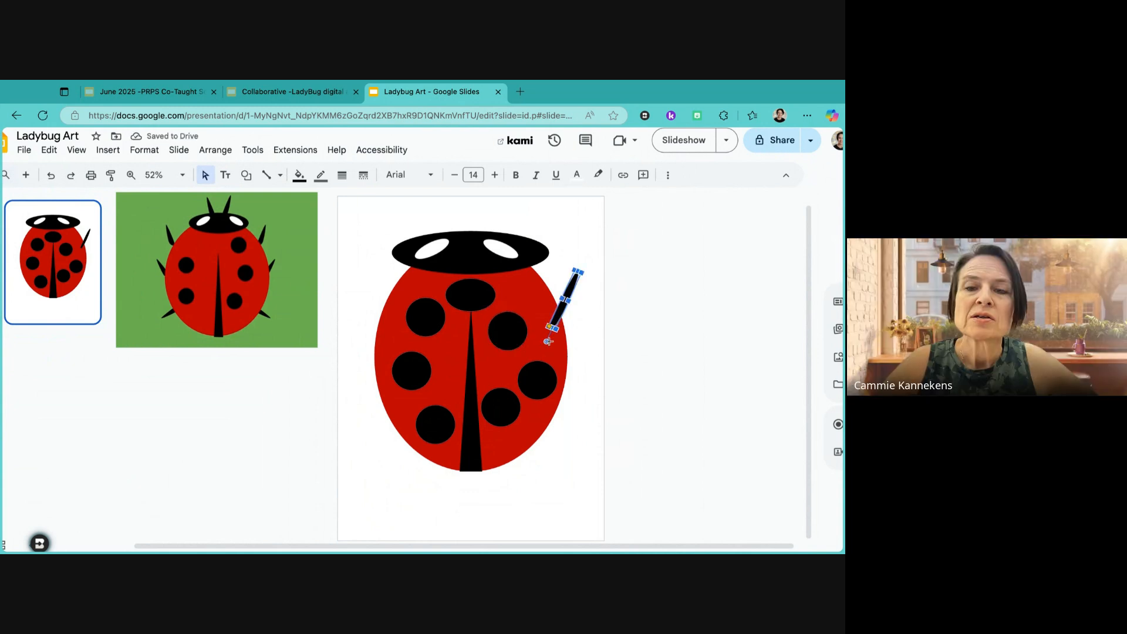
drag(546, 341, 546, 342)
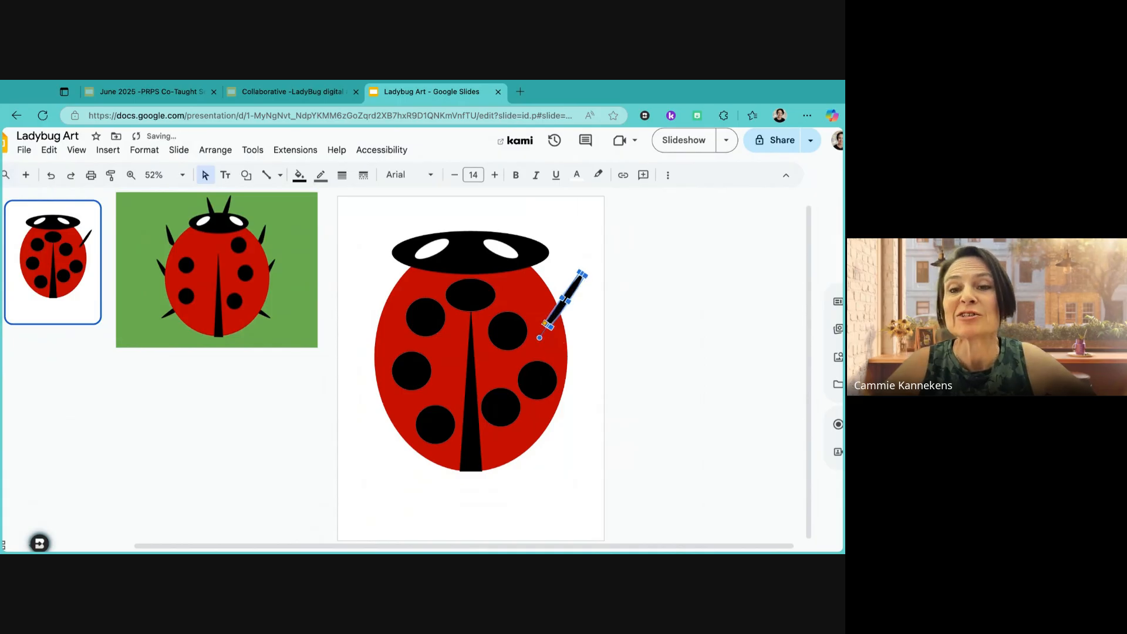
click(634, 350)
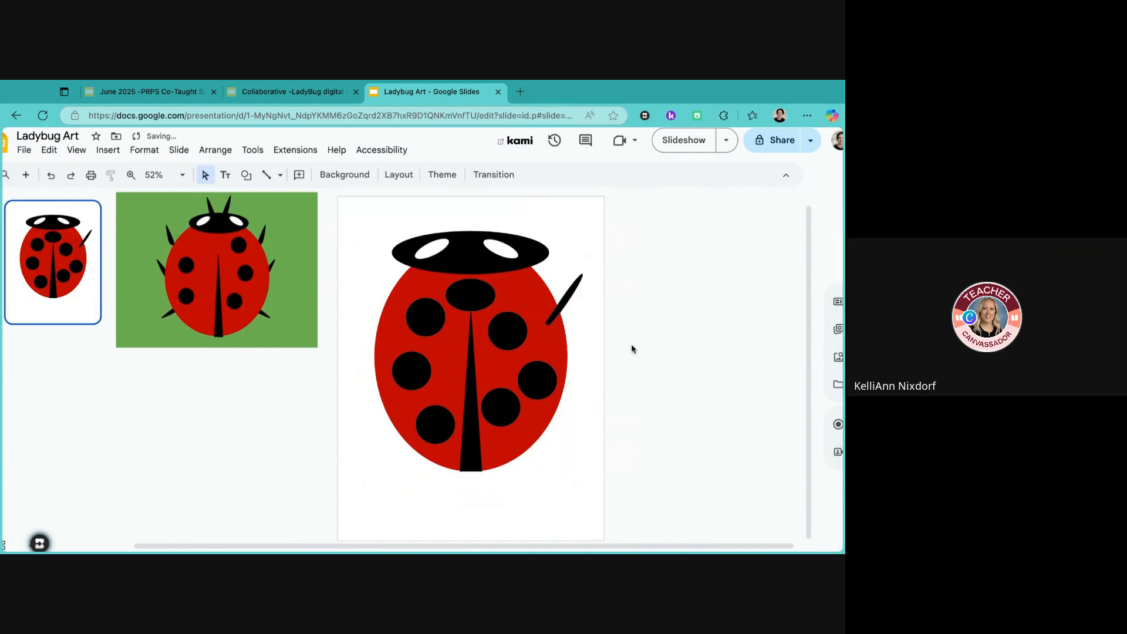
- Thicken the upper right leg slightly, and nudge the left wing's upper spot down a little
click(557, 309)
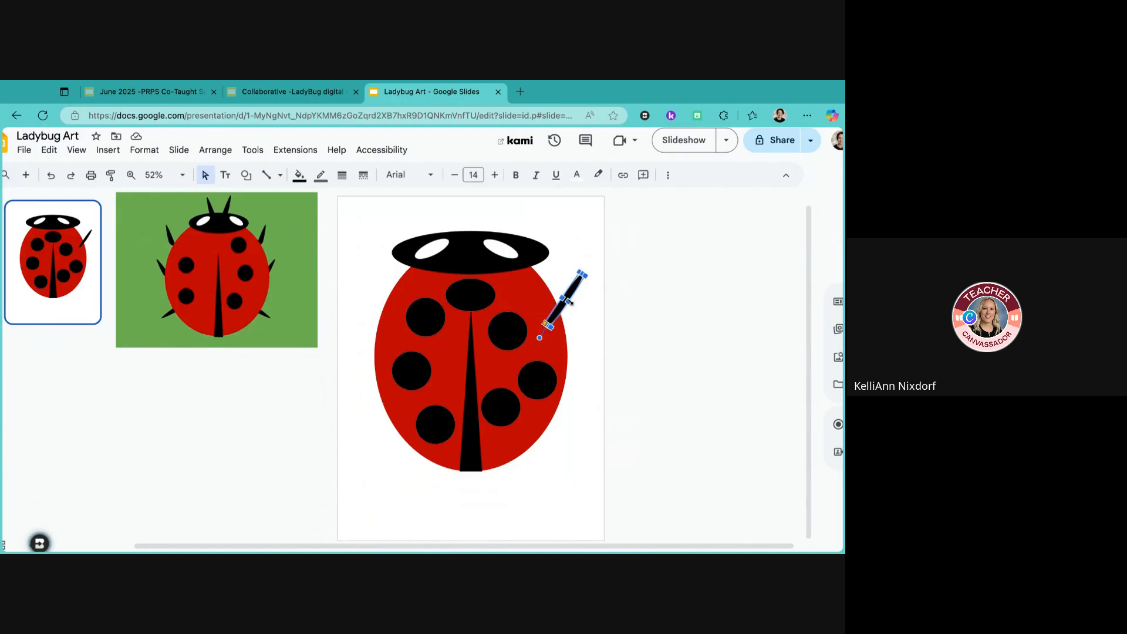
drag(570, 301, 563, 302)
click(585, 309)
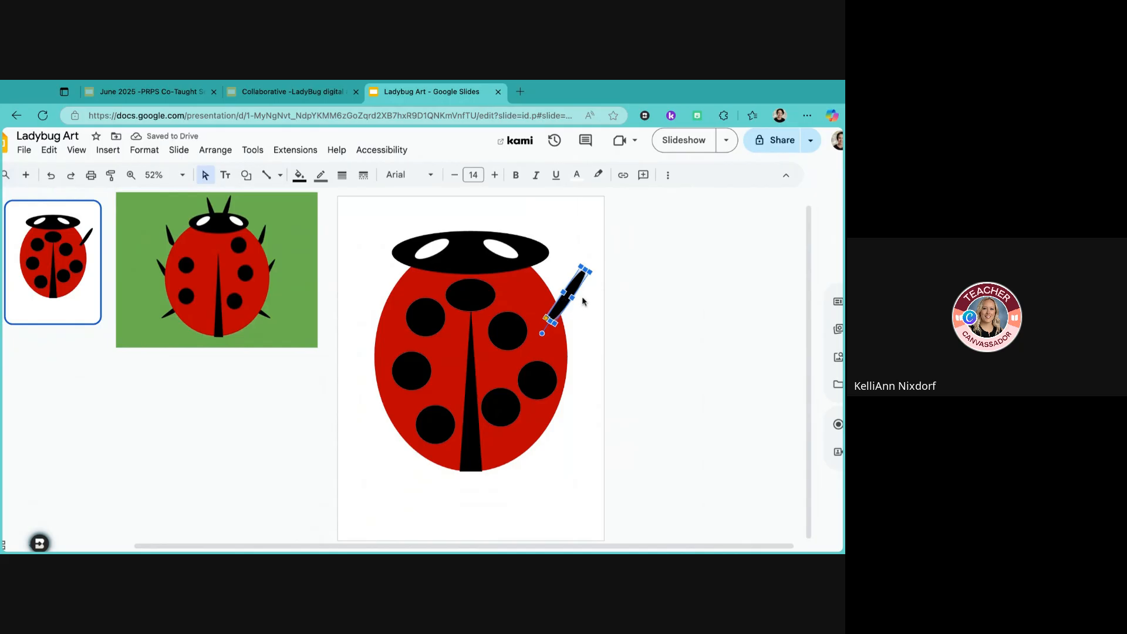
click(591, 306)
click(574, 293)
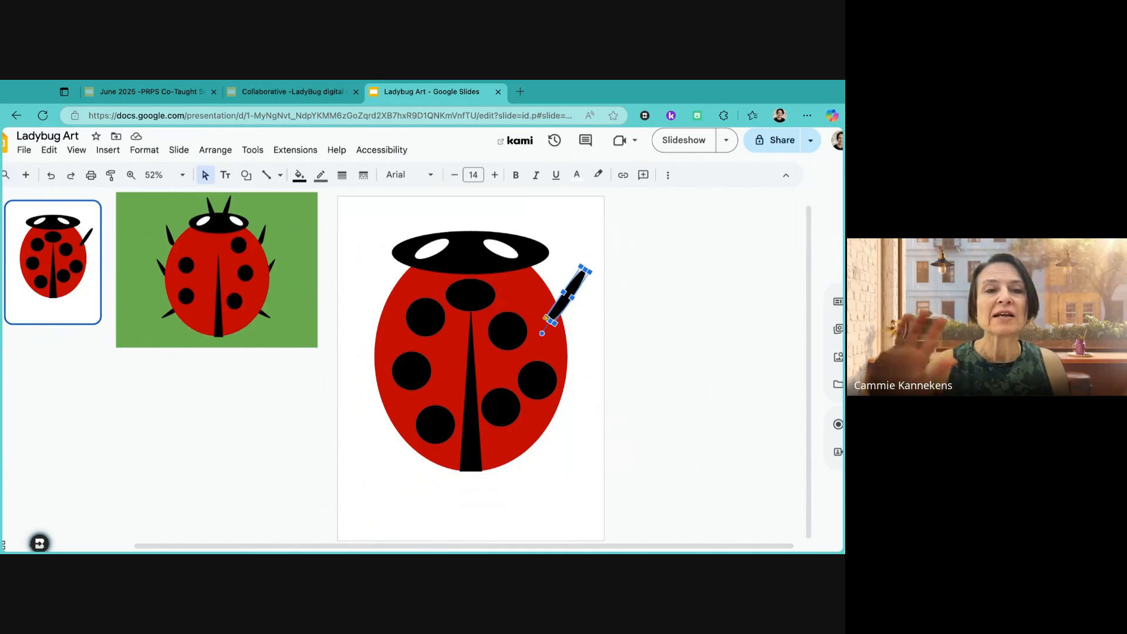
click(429, 323)
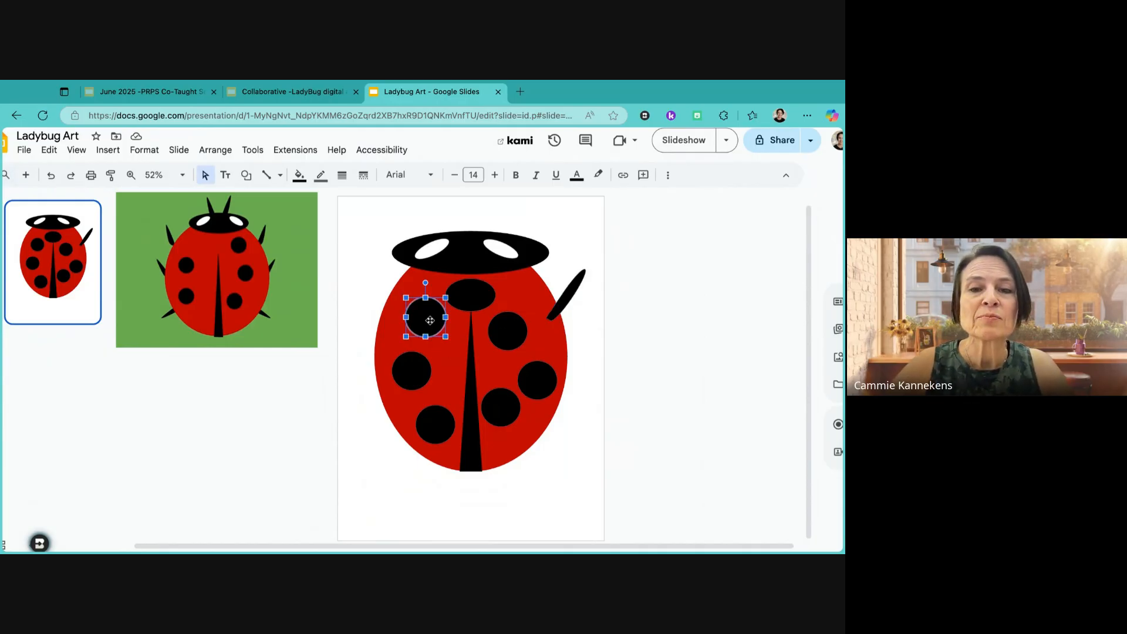
drag(430, 321, 429, 323)
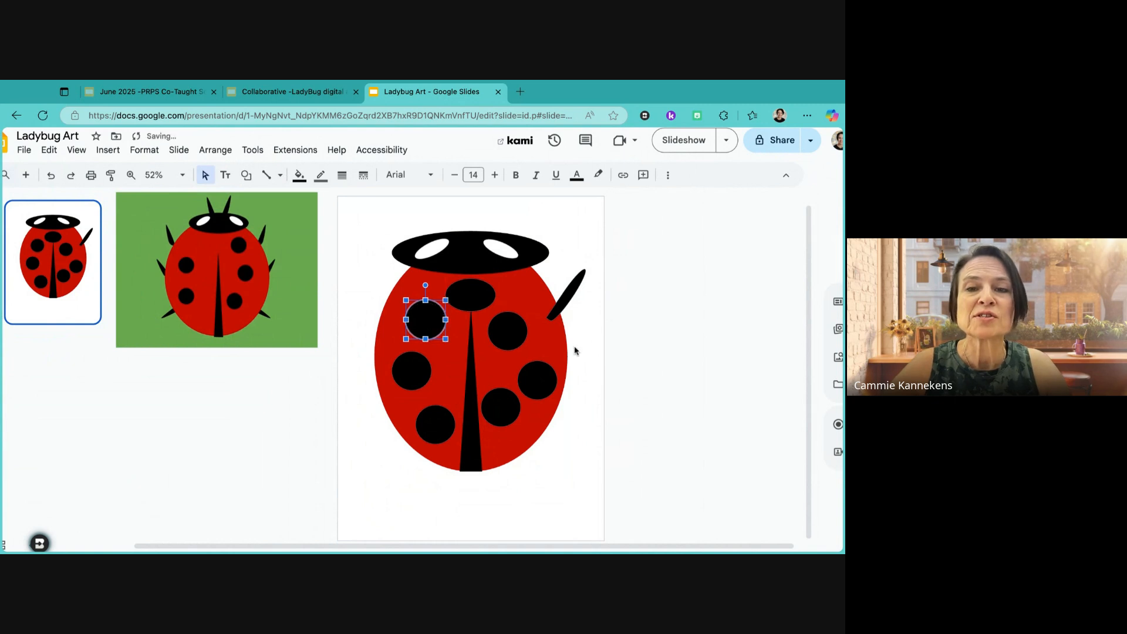
- Duplicate the upper right leg and place the copy below it along the body's right edge
click(566, 300)
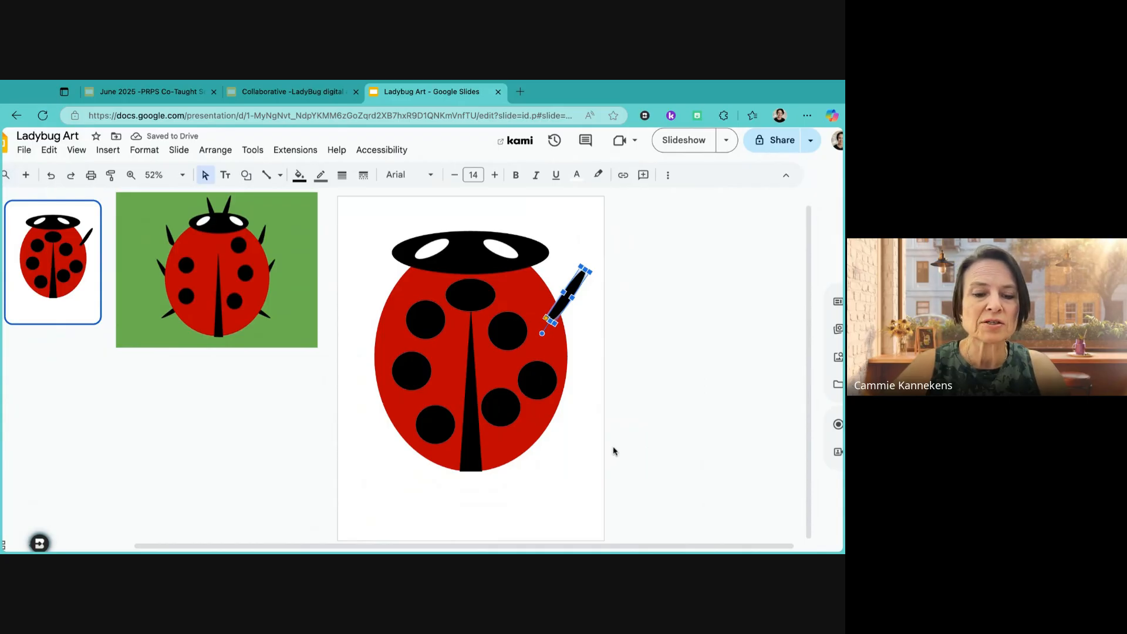
key(super+d)
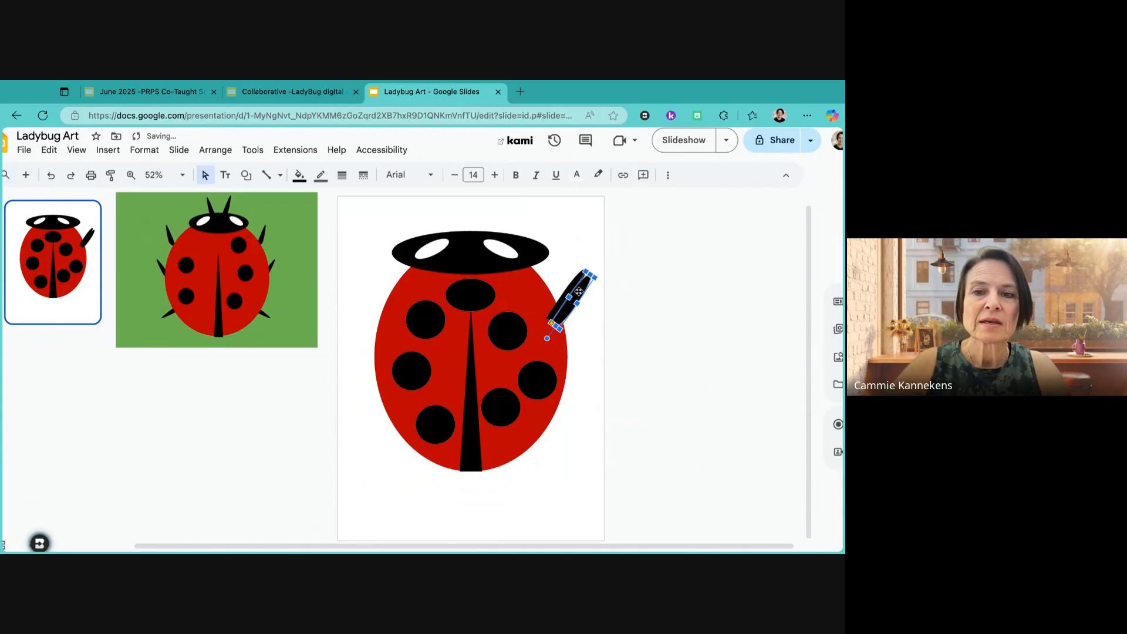
drag(579, 292, 581, 336)
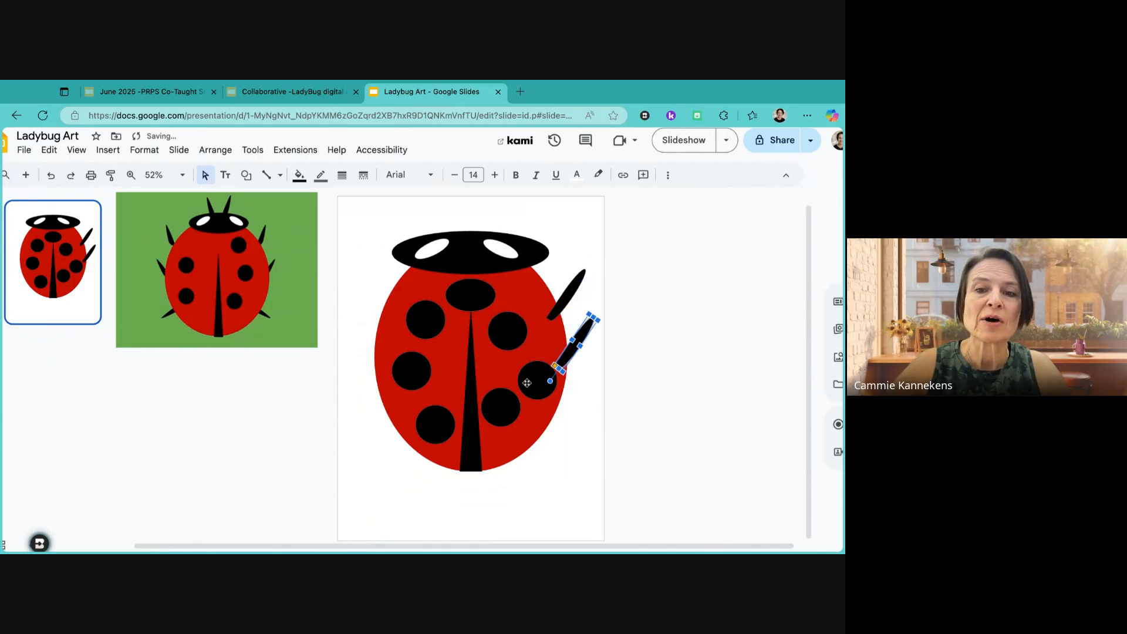
- Rearrange the right wing's middle and lower spots into an evenly spaced column beneath the upper spot
click(530, 382)
drag(530, 383, 515, 372)
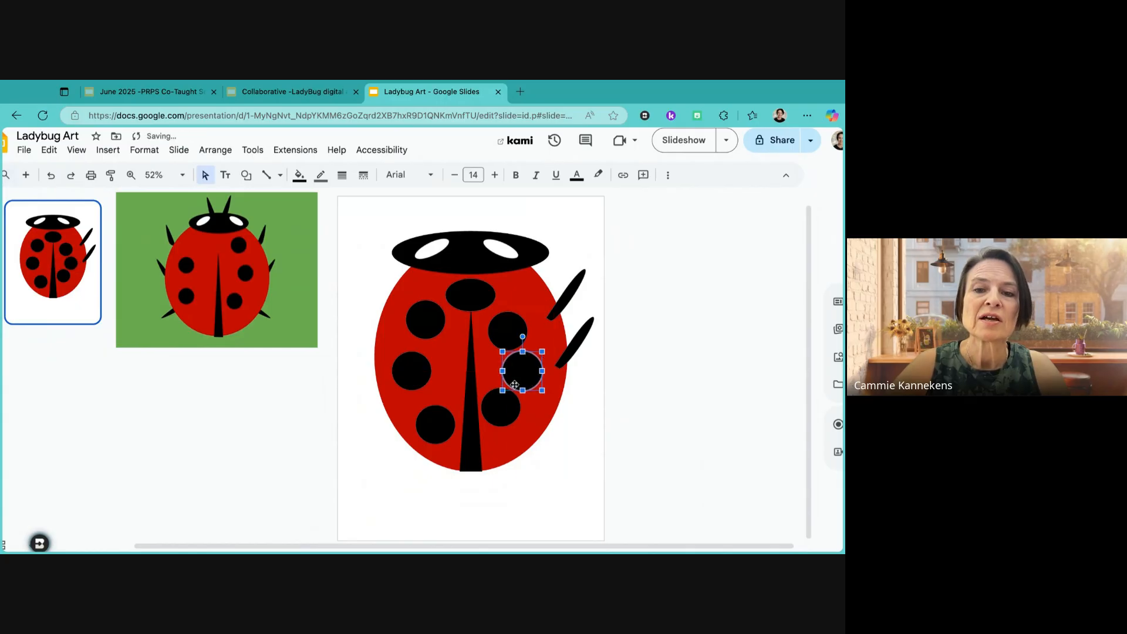
click(504, 412)
drag(505, 413, 510, 429)
click(526, 370)
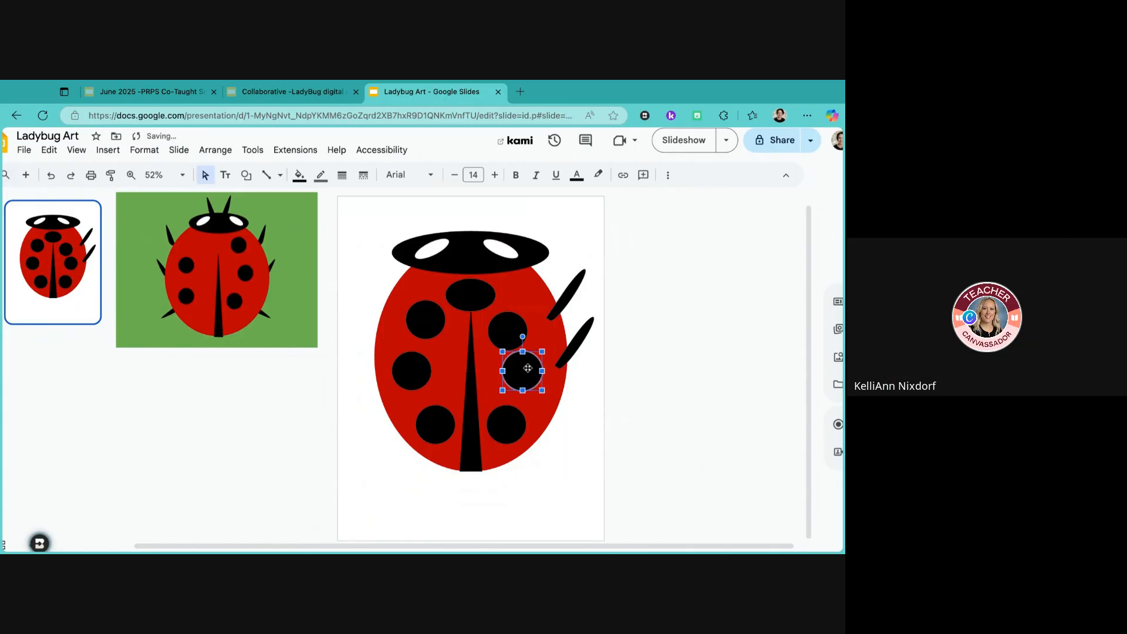
drag(528, 368, 528, 368)
- Tilt the middle right leg further outward, and place a copy at the body's lower right edge pointing down and outward
drag(586, 341, 583, 337)
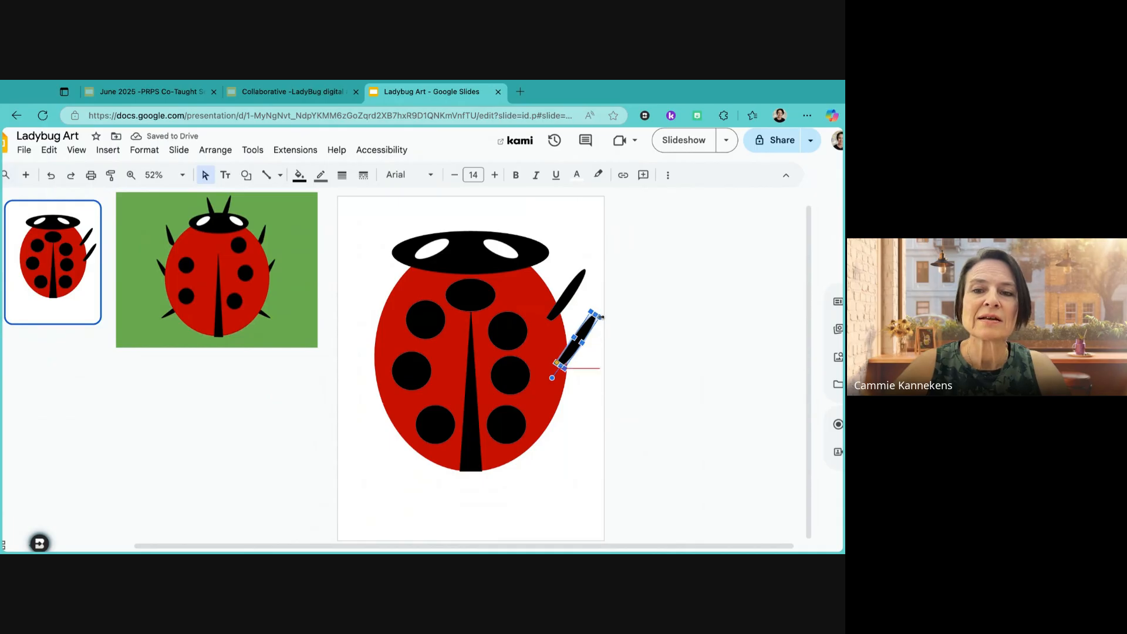
drag(552, 378, 552, 378)
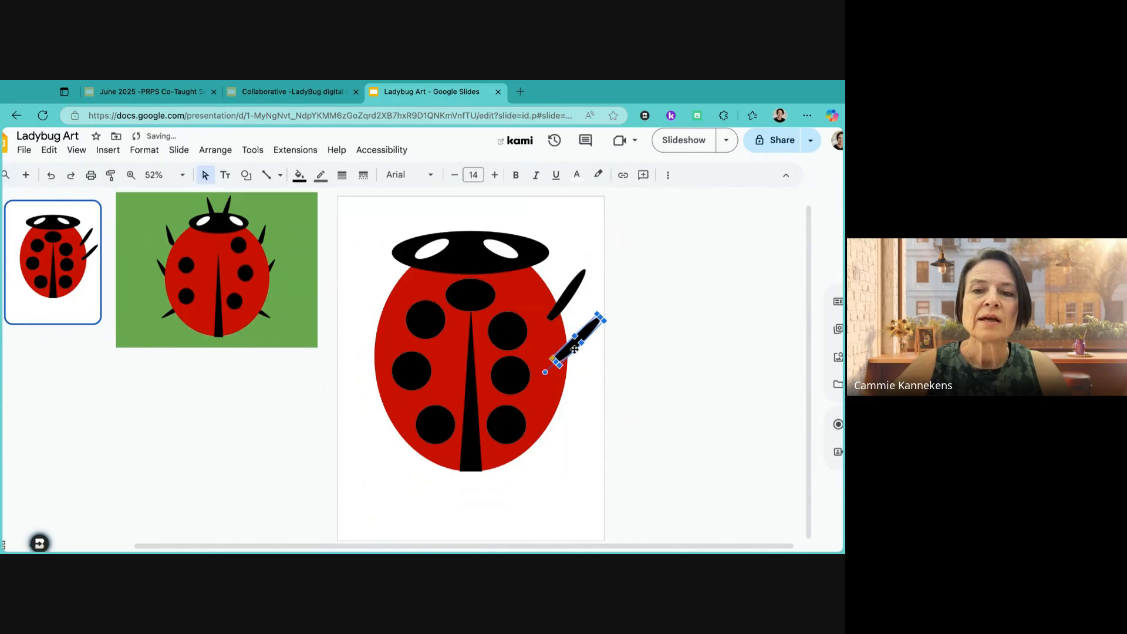
drag(575, 350, 567, 400)
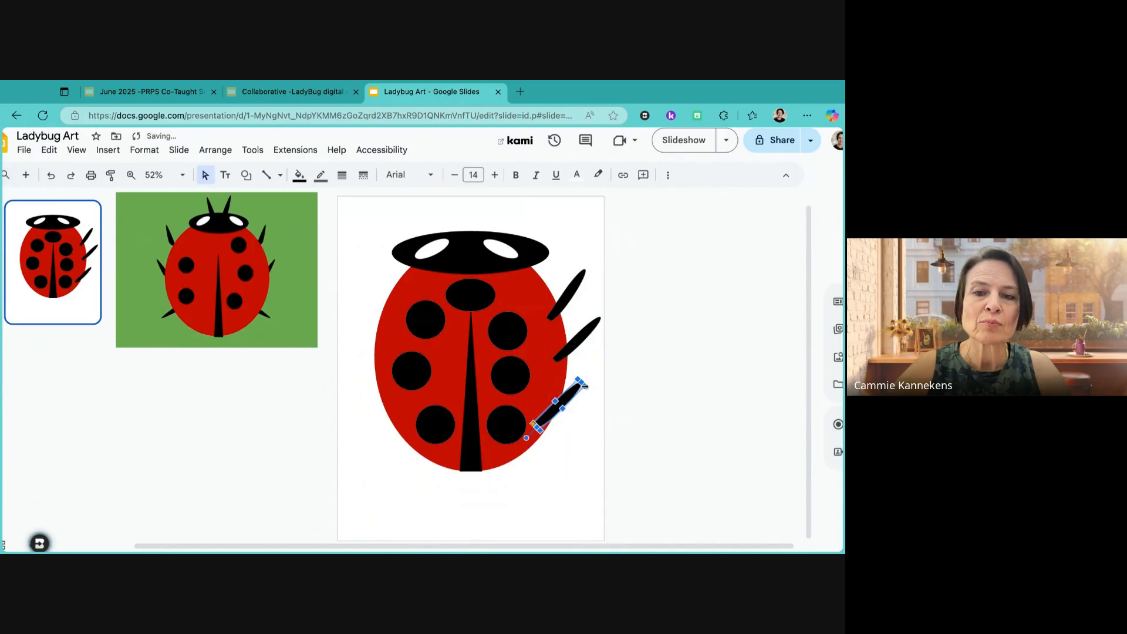
drag(525, 438, 552, 413)
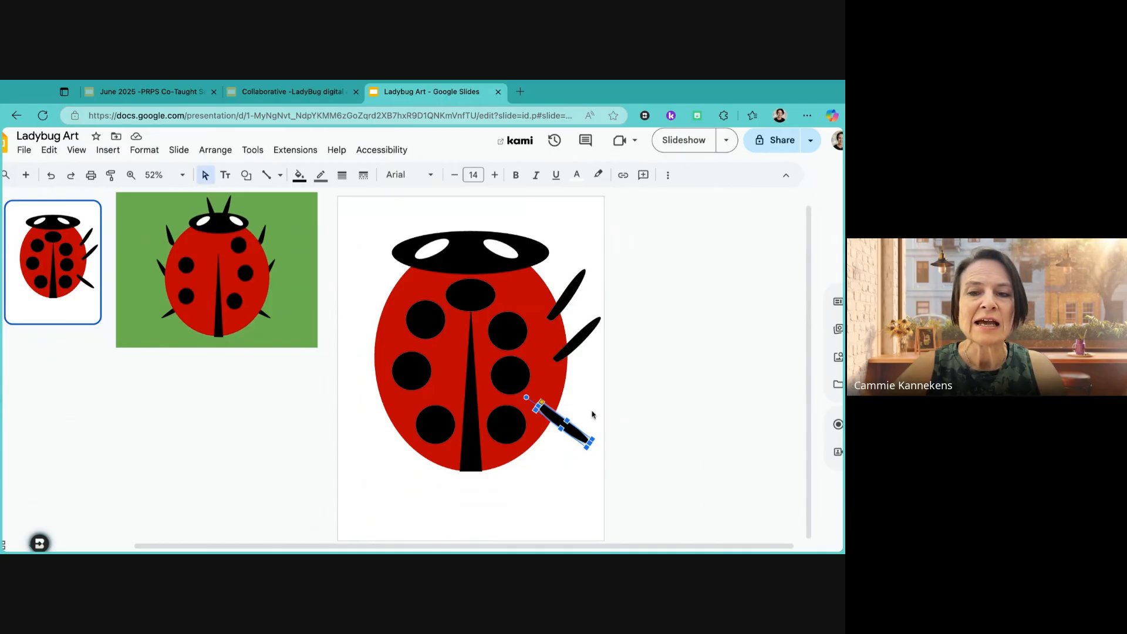
- Select all three right legs, nudge them down slightly, and send them behind the red body
shift+click(581, 337)
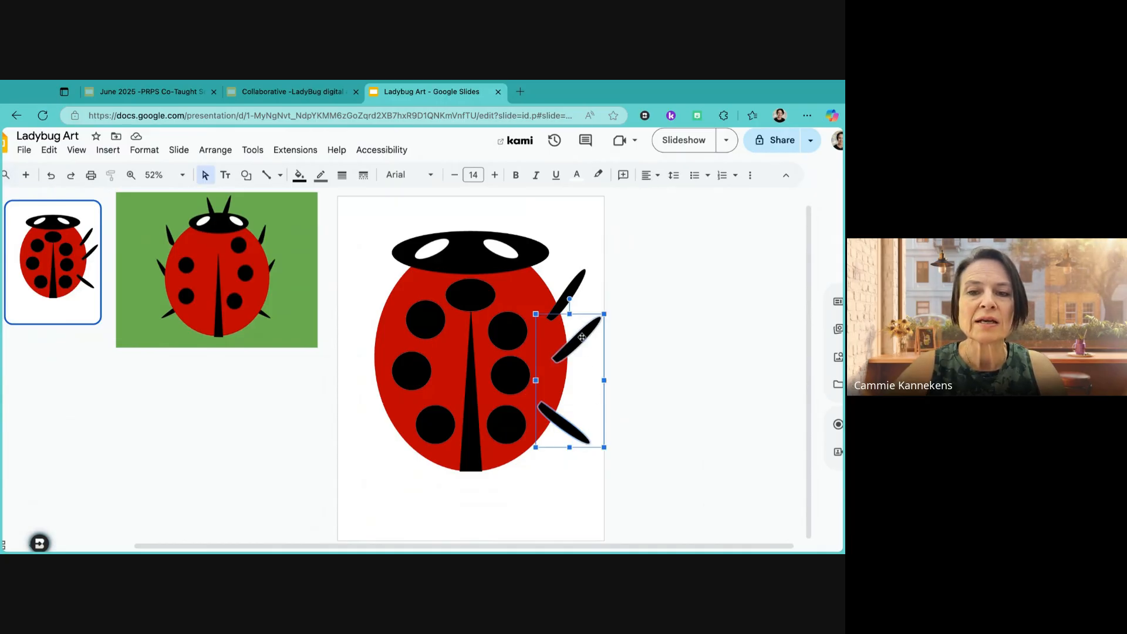
shift+click(574, 284)
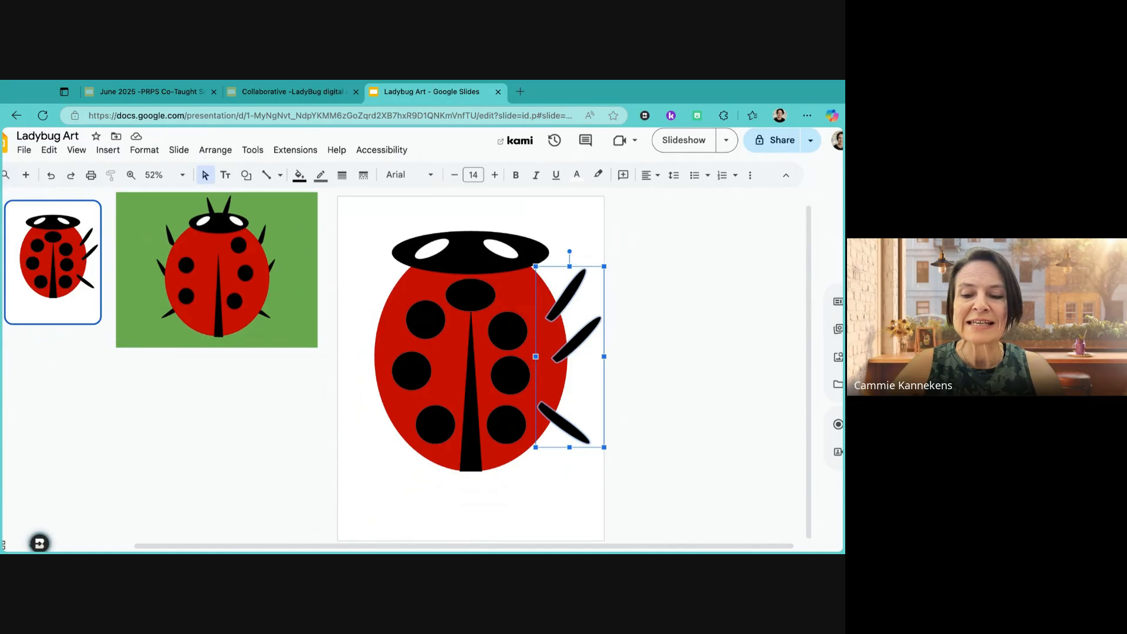
key(alt+super+g)
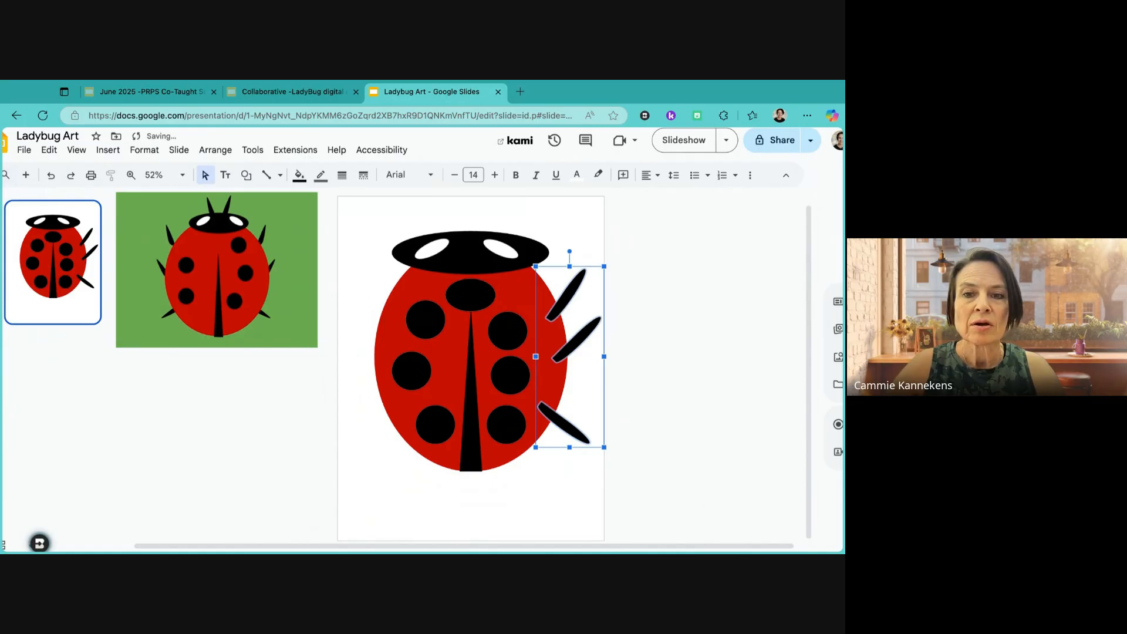
key(Down)
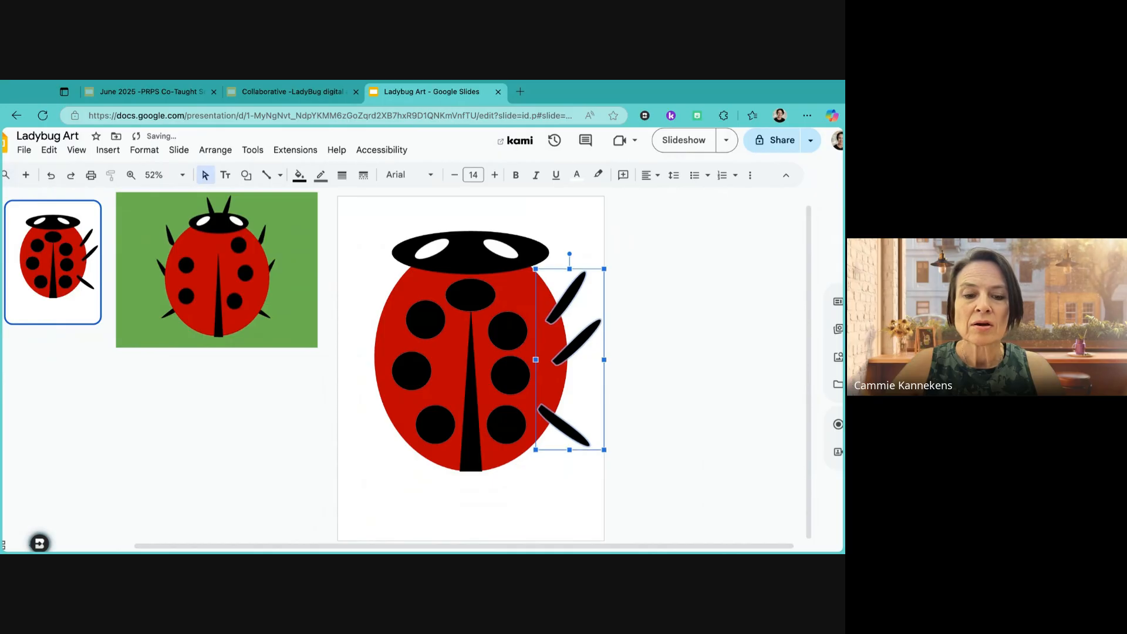
key(Down)
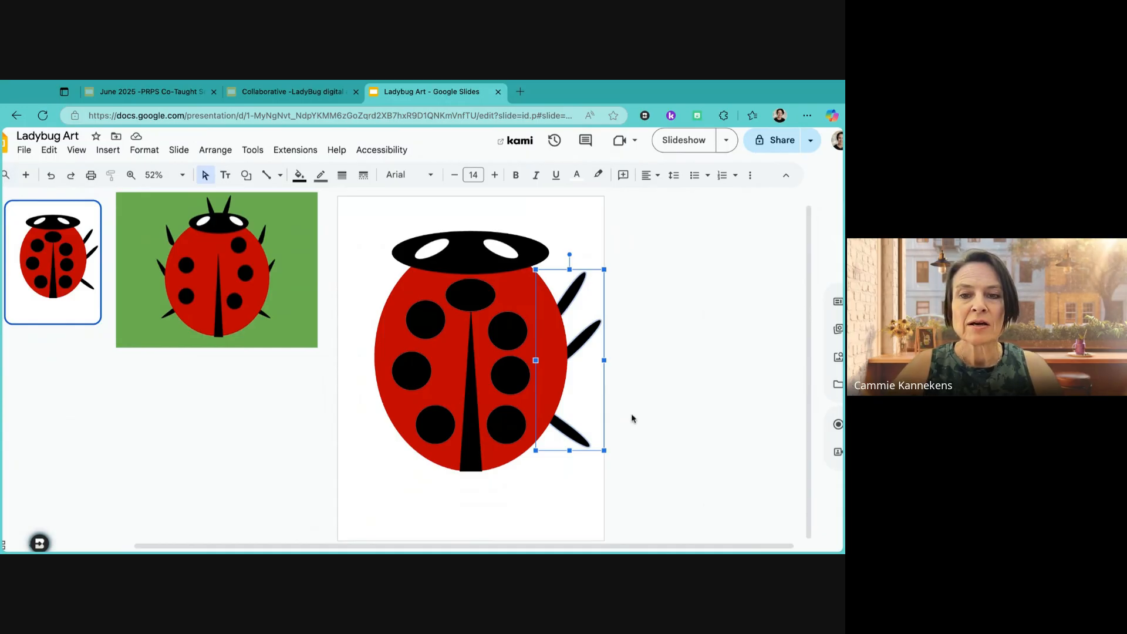
key(ctrl+shift+Up)
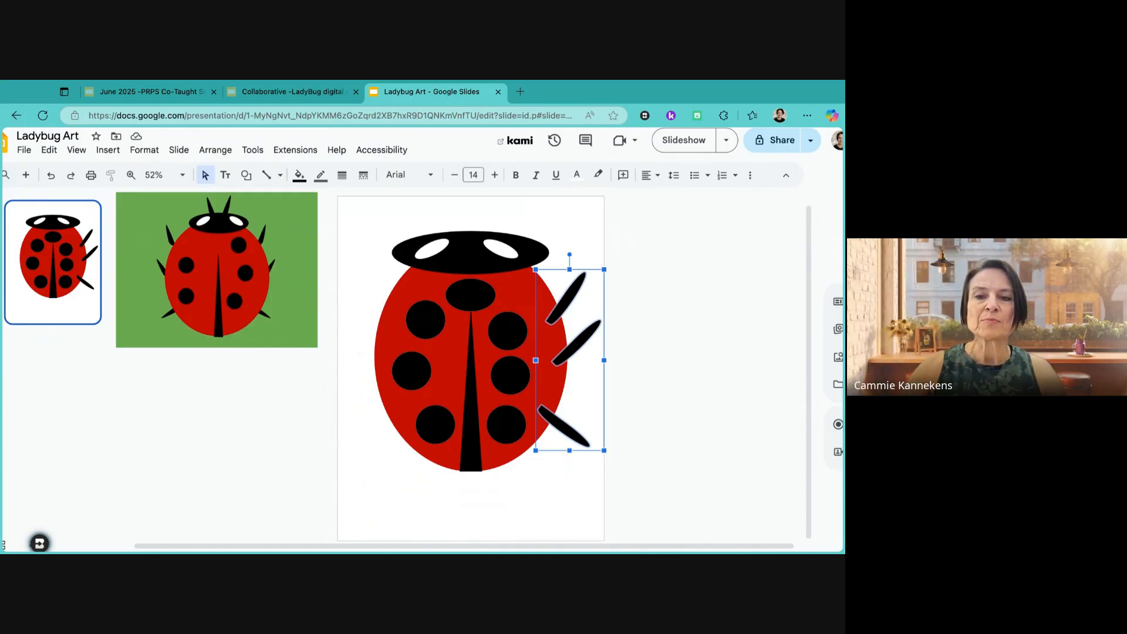
key(ctrl+Down)
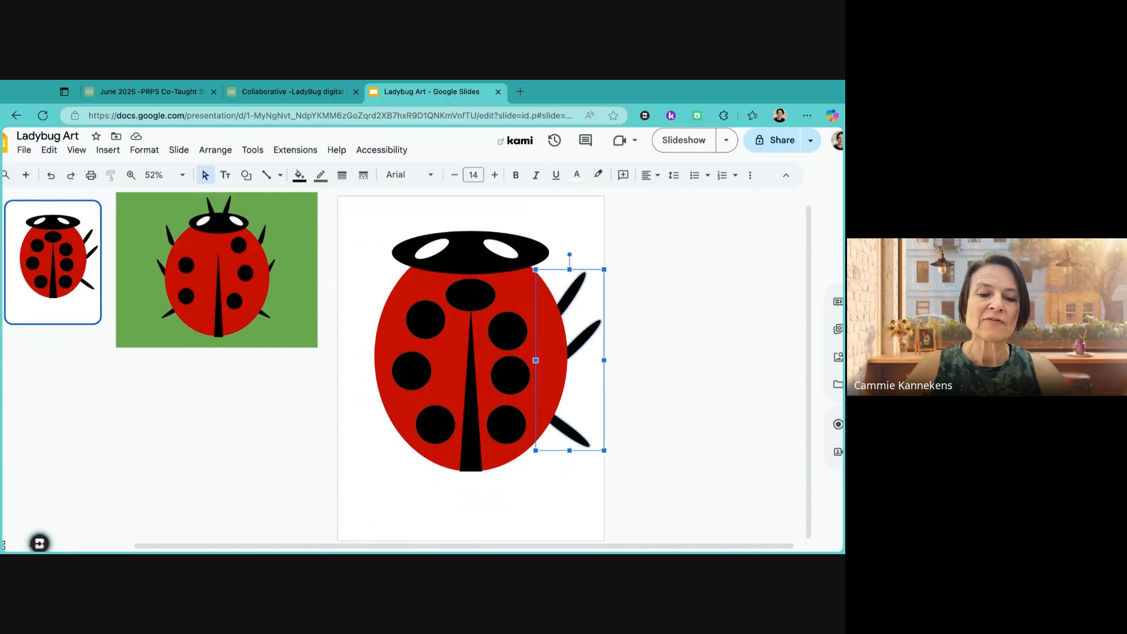
key(ctrl+d)
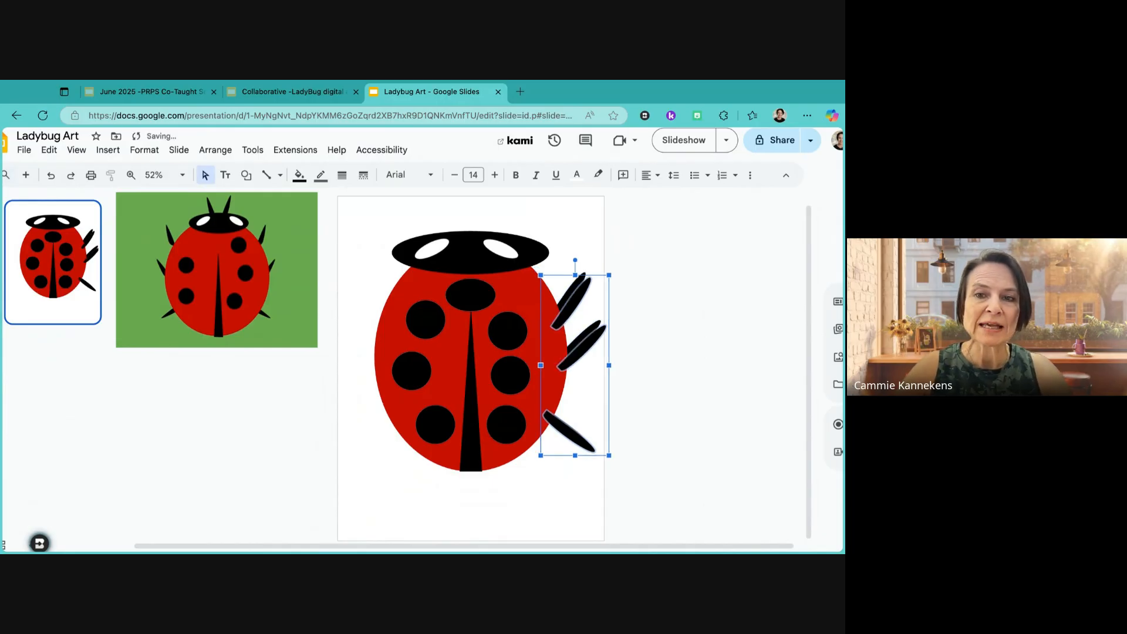
mouse_move(584, 324)
mouse_down()
mouse_move(445, 334)
mouse_move(526, 336)
mouse_move(590, 314)
mouse_up()
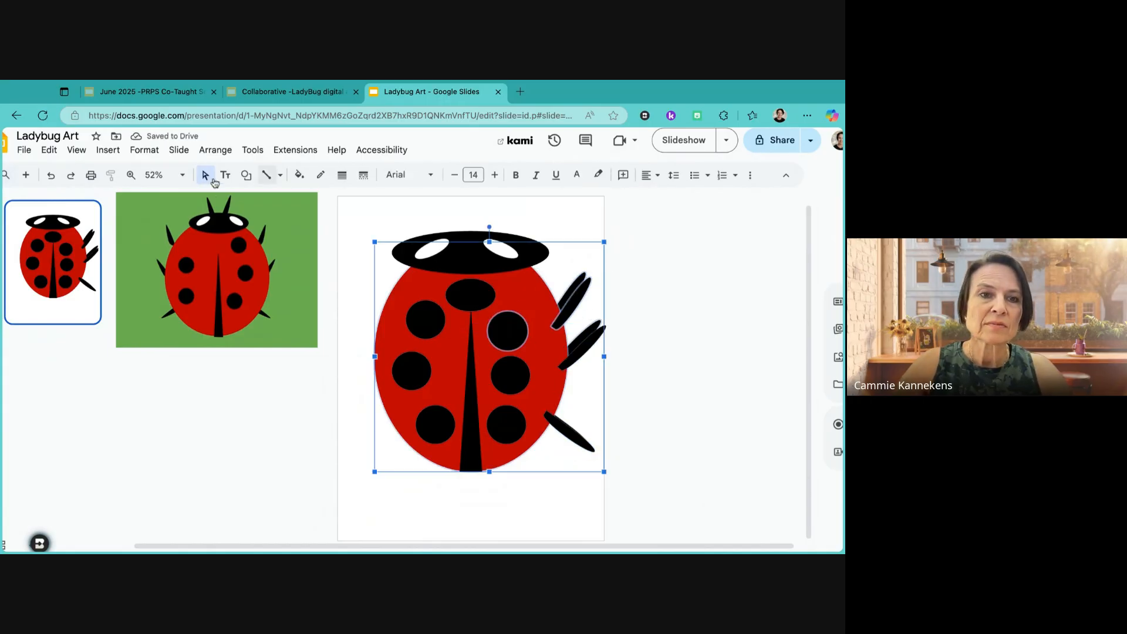
click(51, 175)
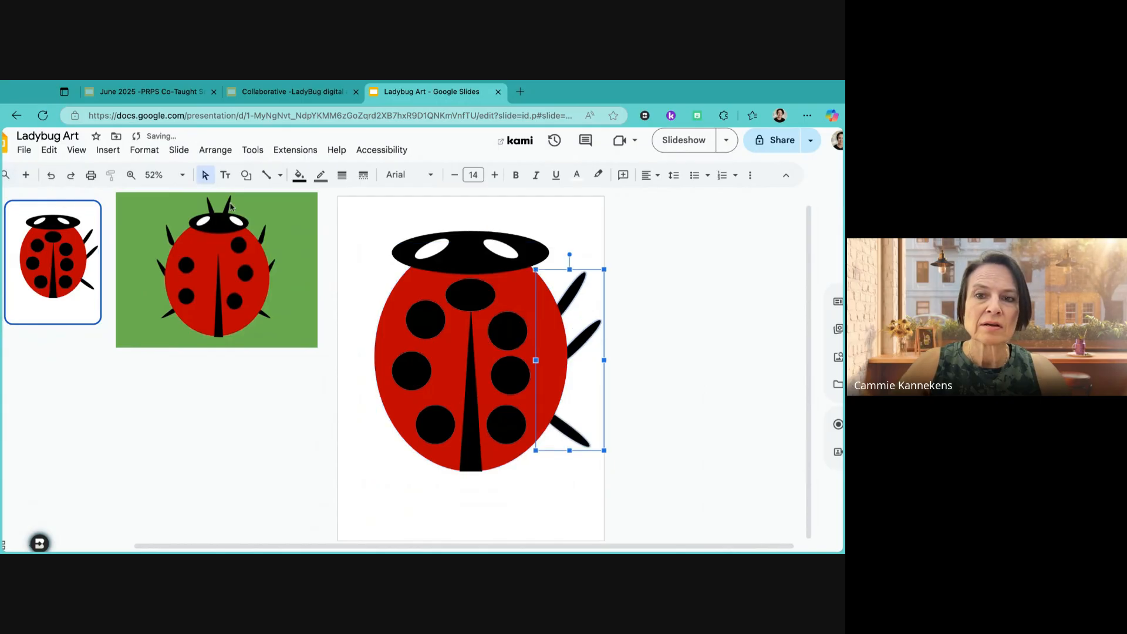
click(575, 311)
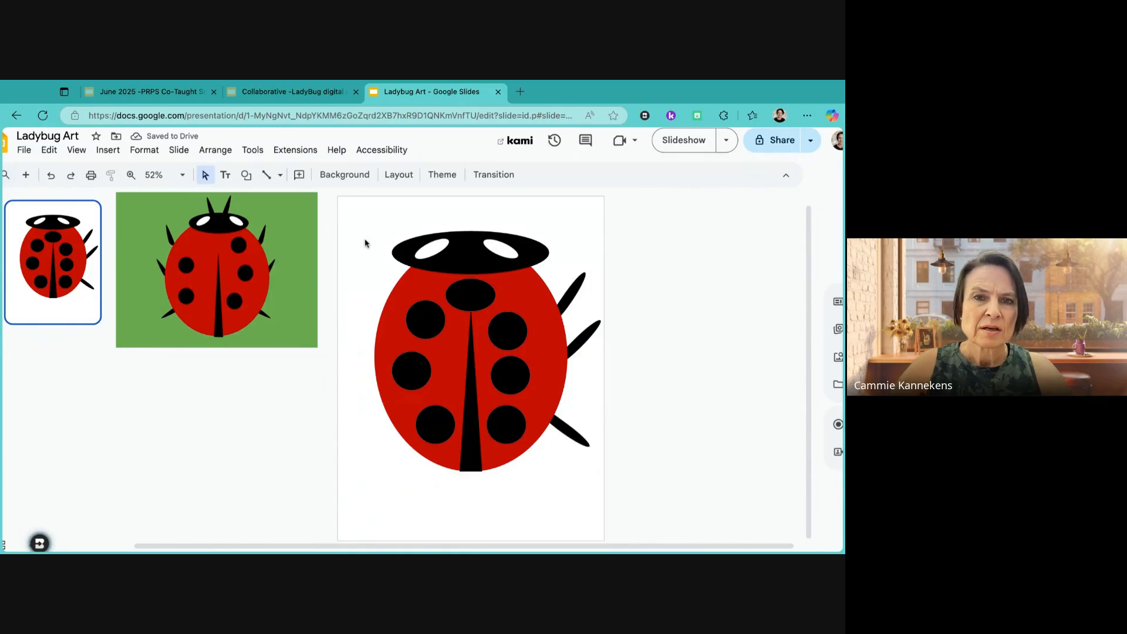
click(576, 295)
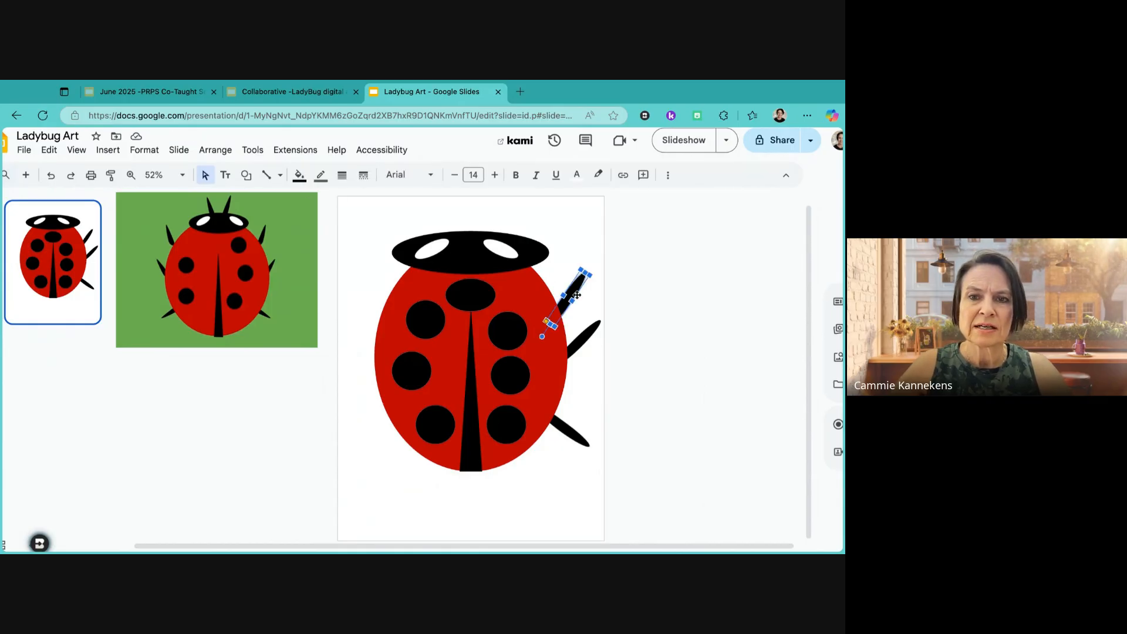
click(589, 338)
click(572, 437)
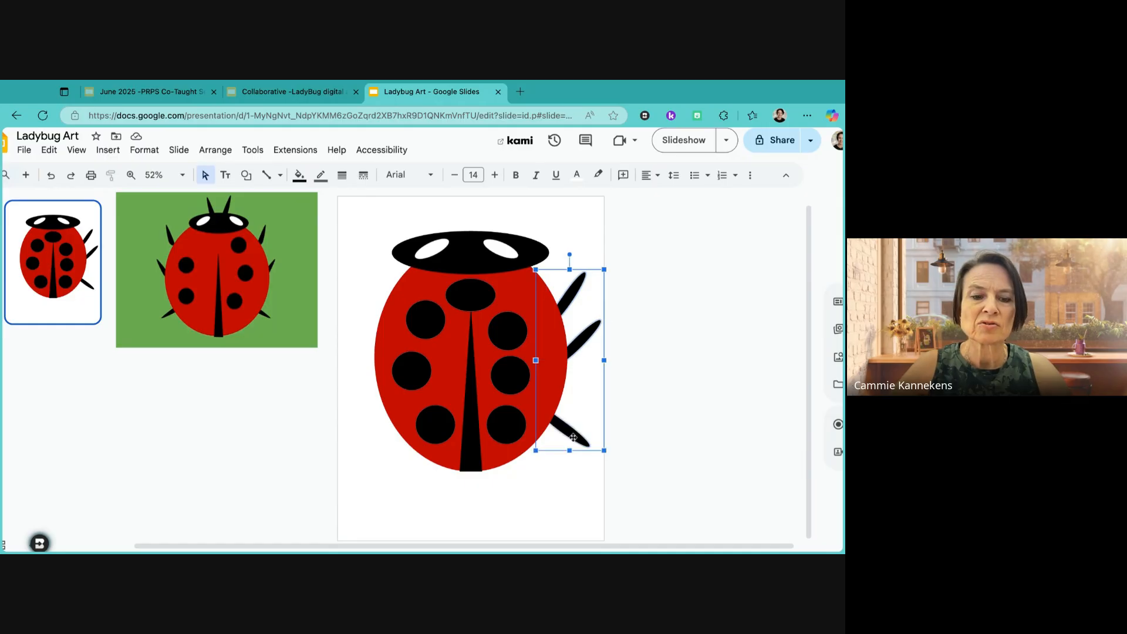
drag(573, 437, 578, 442)
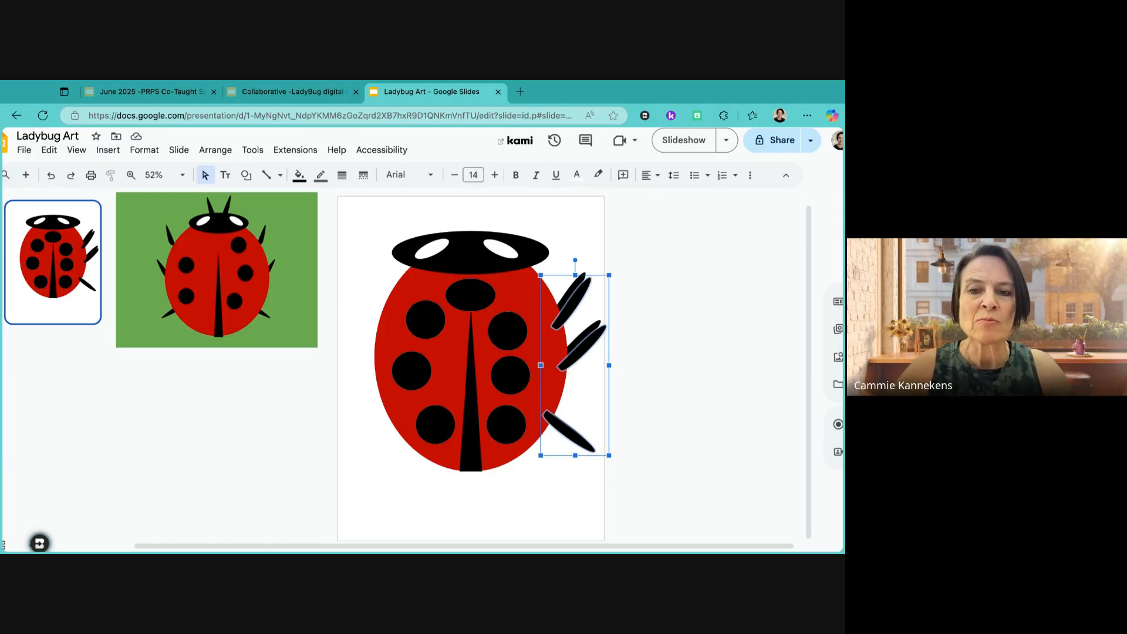
click(547, 388)
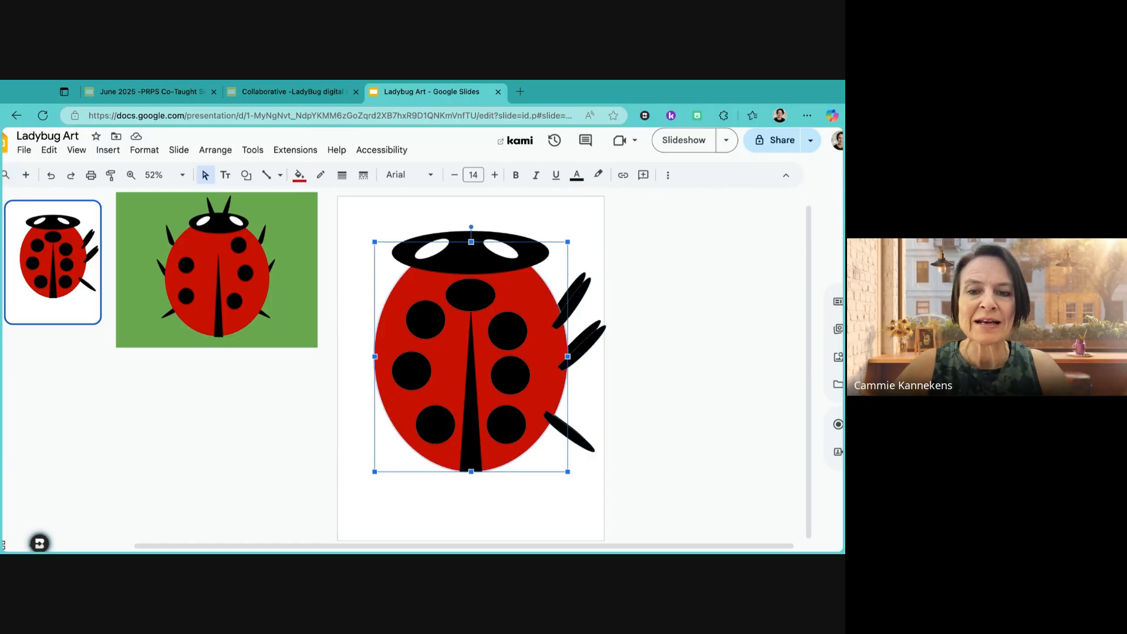
click(52, 176)
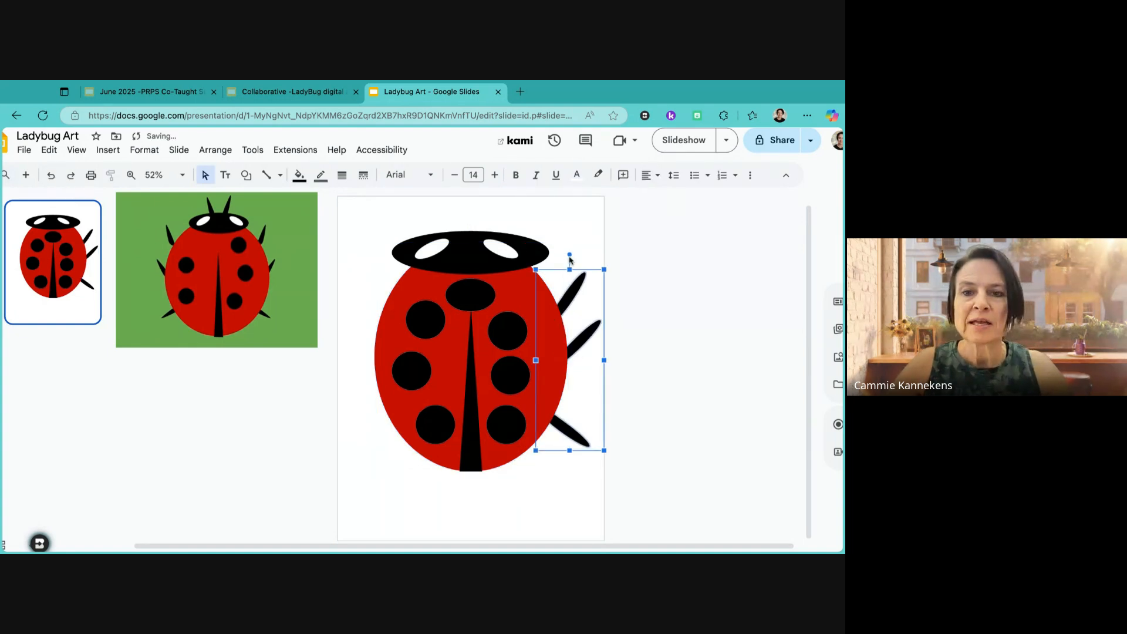
- Place a copy of the upper right leg at the body's upper left edge and rotate it to point up and outward
click(536, 287)
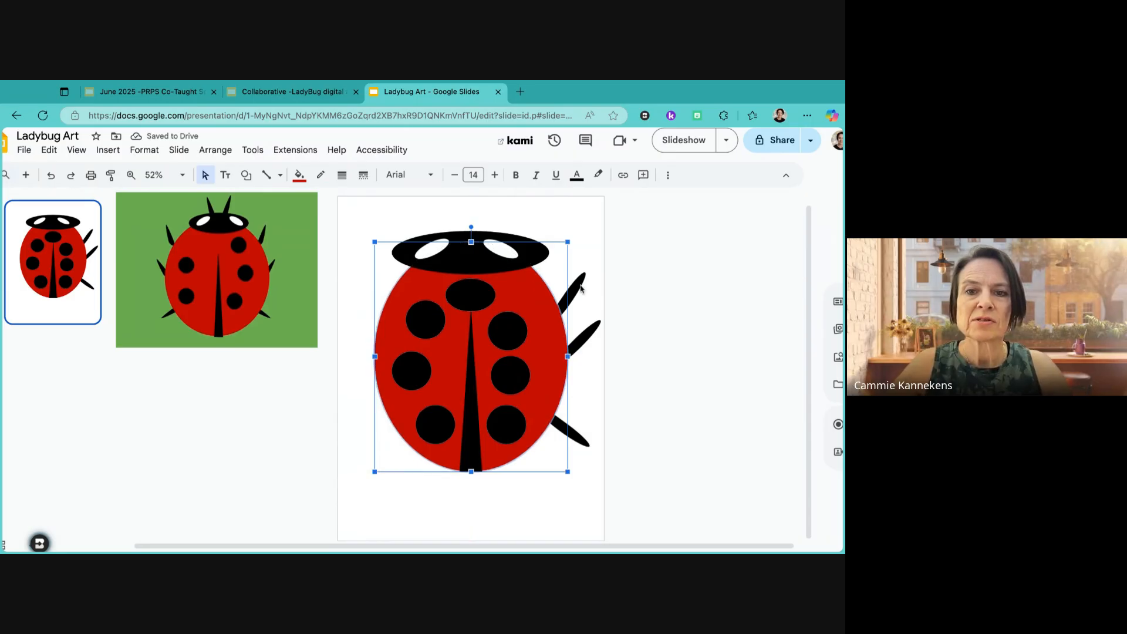
click(695, 283)
click(576, 291)
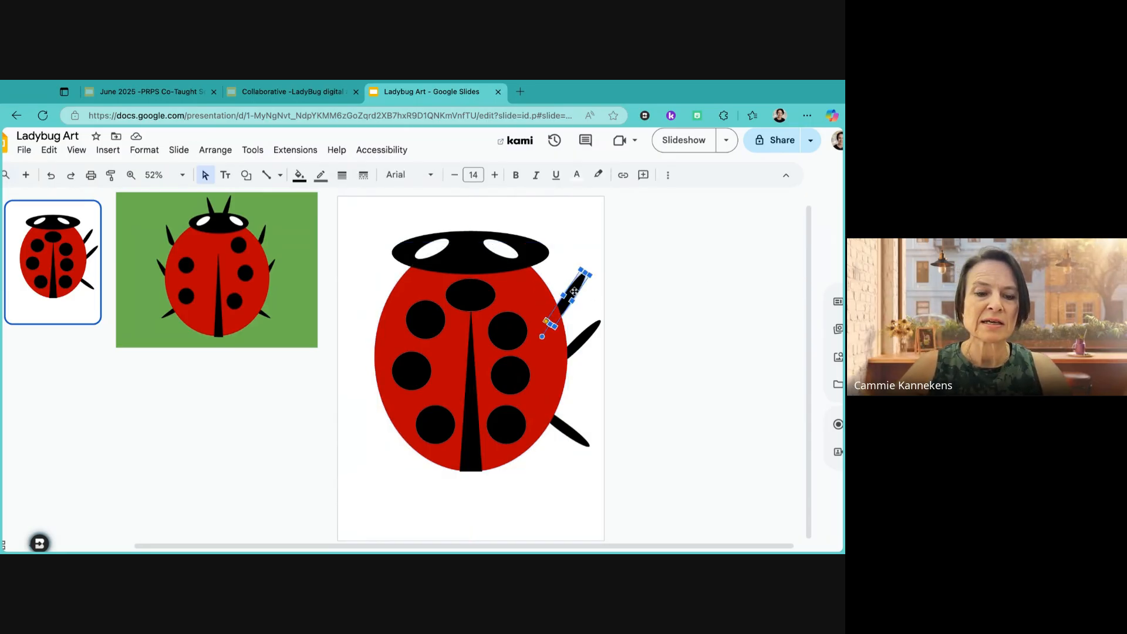
drag(574, 291, 400, 295)
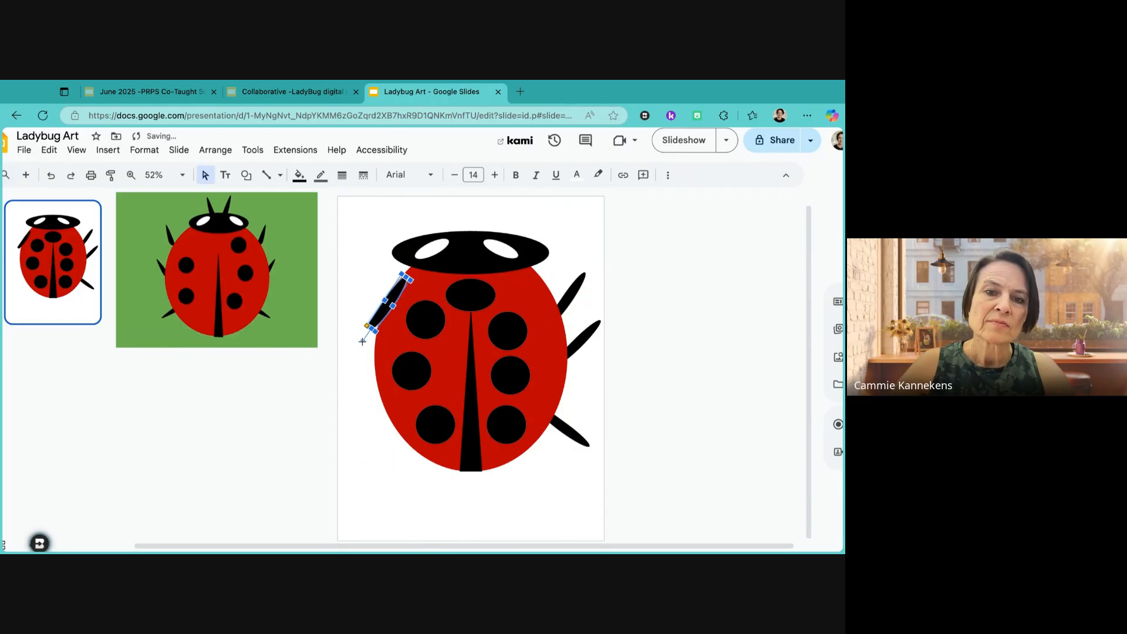
drag(362, 341, 338, 274)
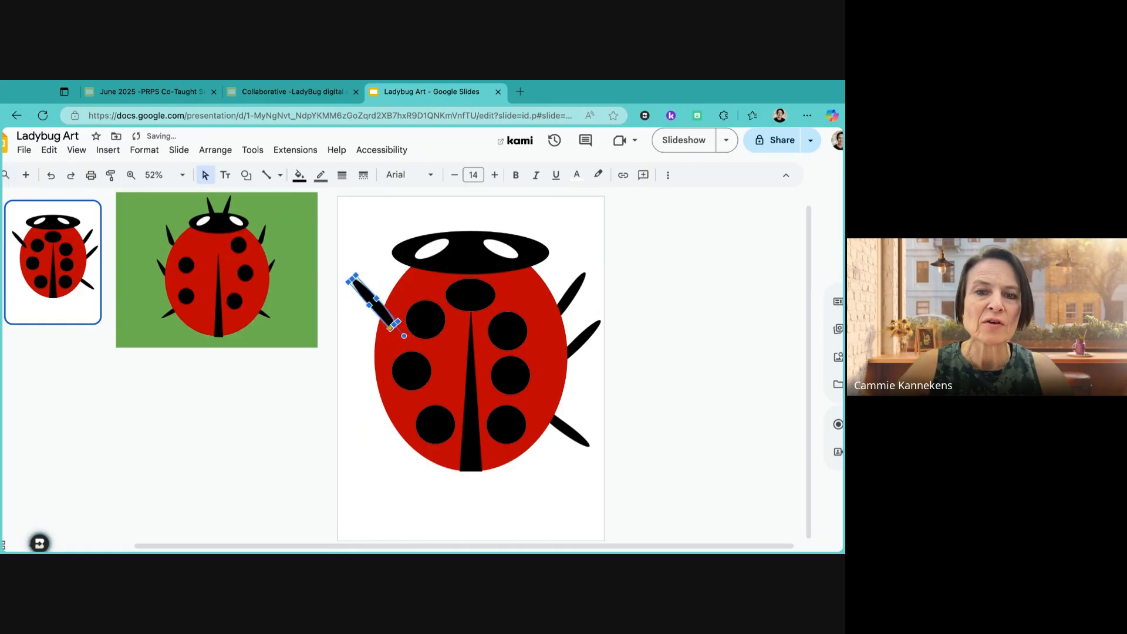
- Add middle and lower left legs as copies, tilting the middle one further outward and pointing the lower one down and outward
drag(386, 312, 365, 340)
key(super+d)
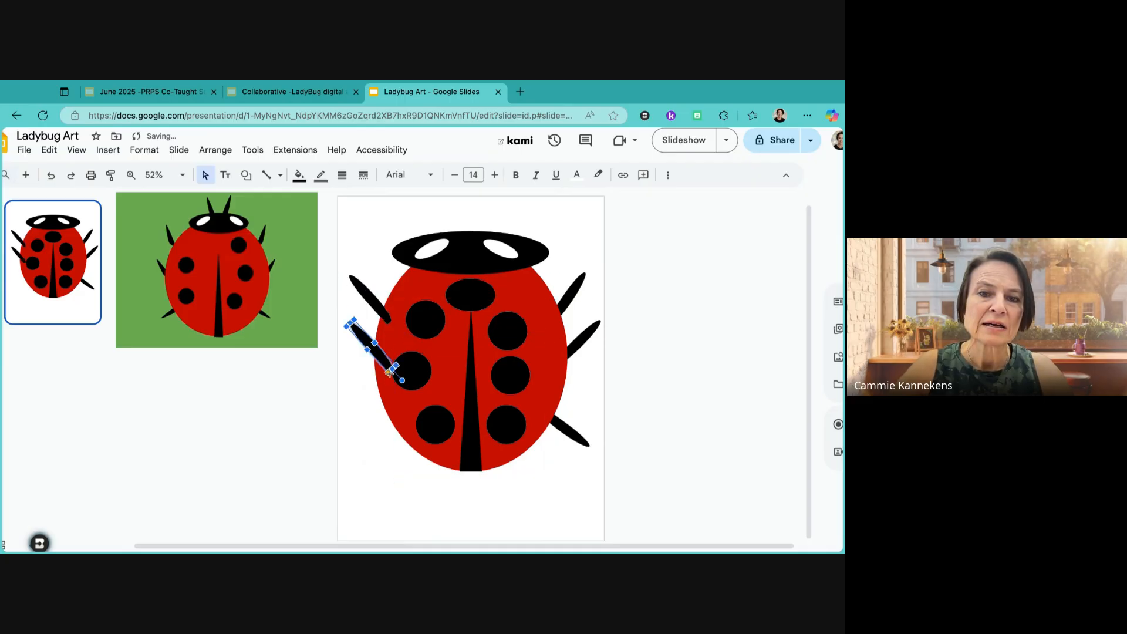
mouse_move(402, 380)
mouse_down()
mouse_move(412, 367)
mouse_move(386, 355)
mouse_move(381, 366)
mouse_move(405, 388)
mouse_up()
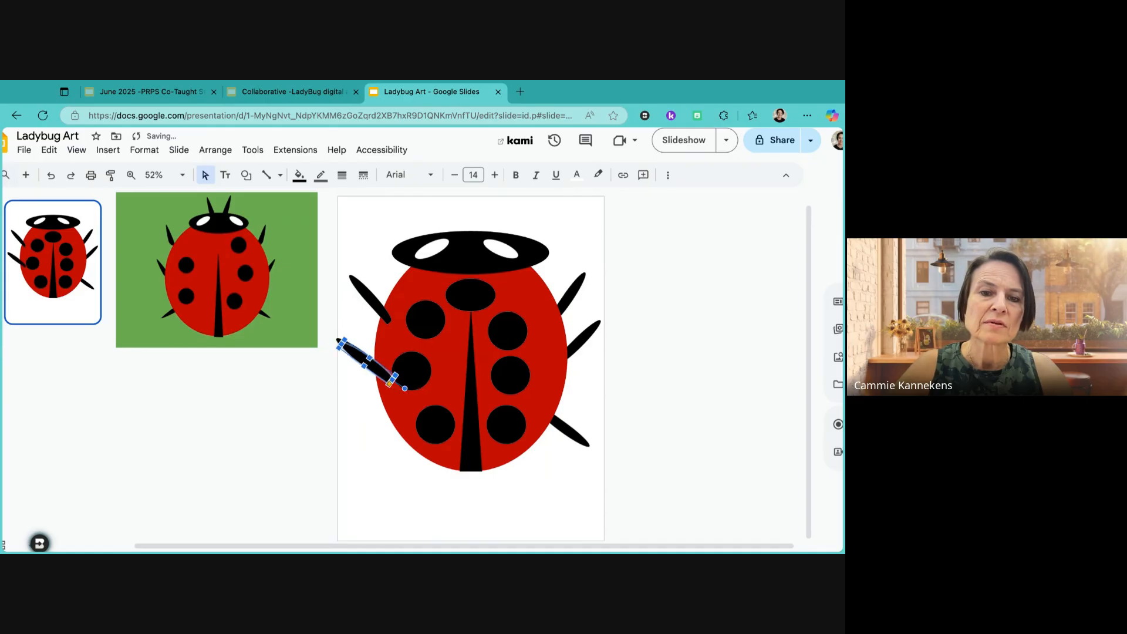
drag(355, 356, 360, 420)
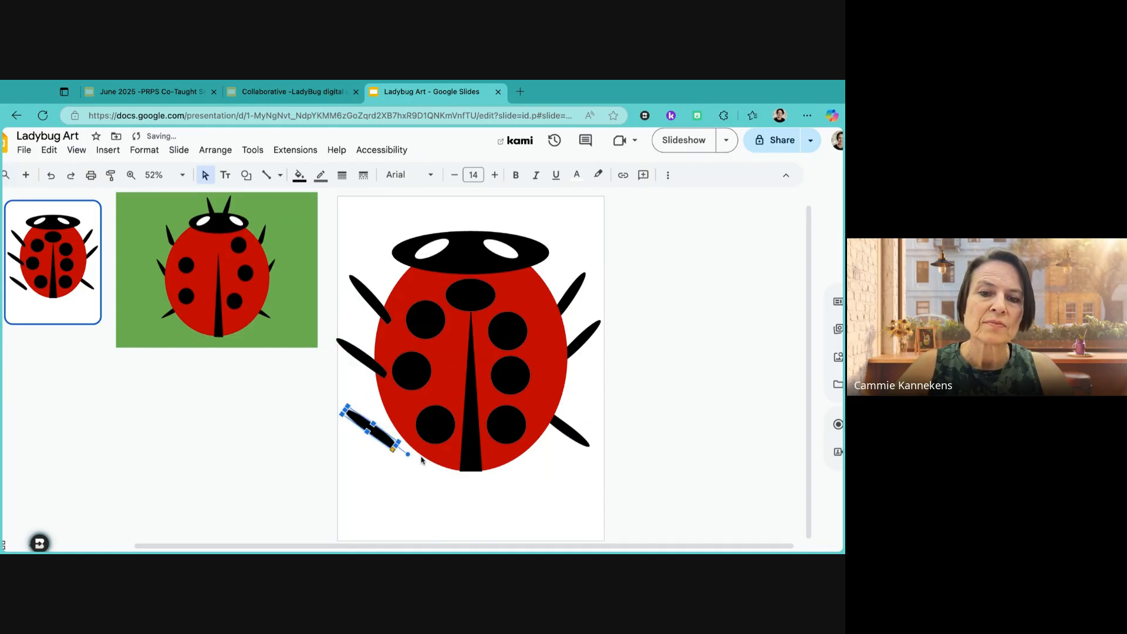
drag(408, 454, 368, 435)
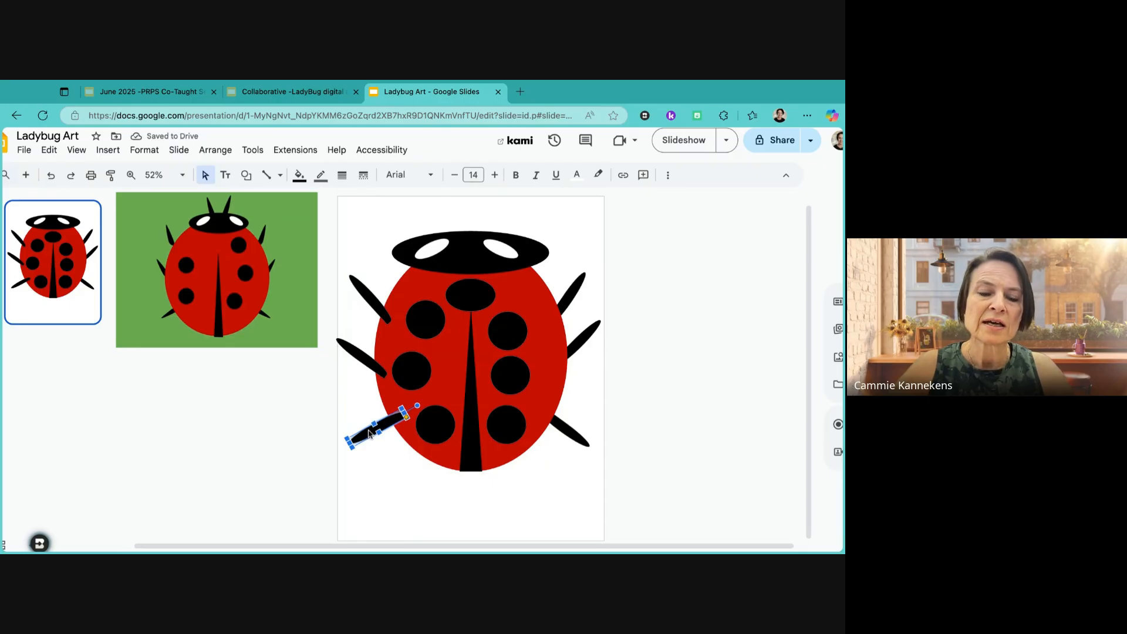
- Select all three left legs and send them behind the red body
shift+click(364, 358)
shift+click(373, 296)
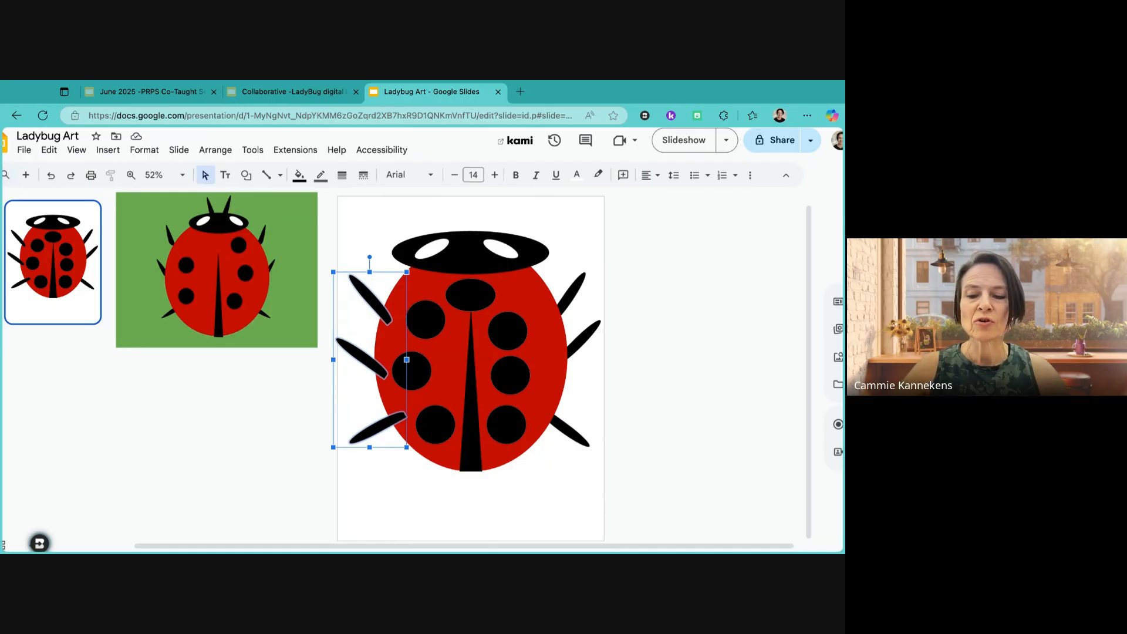
key(shift+super+Down)
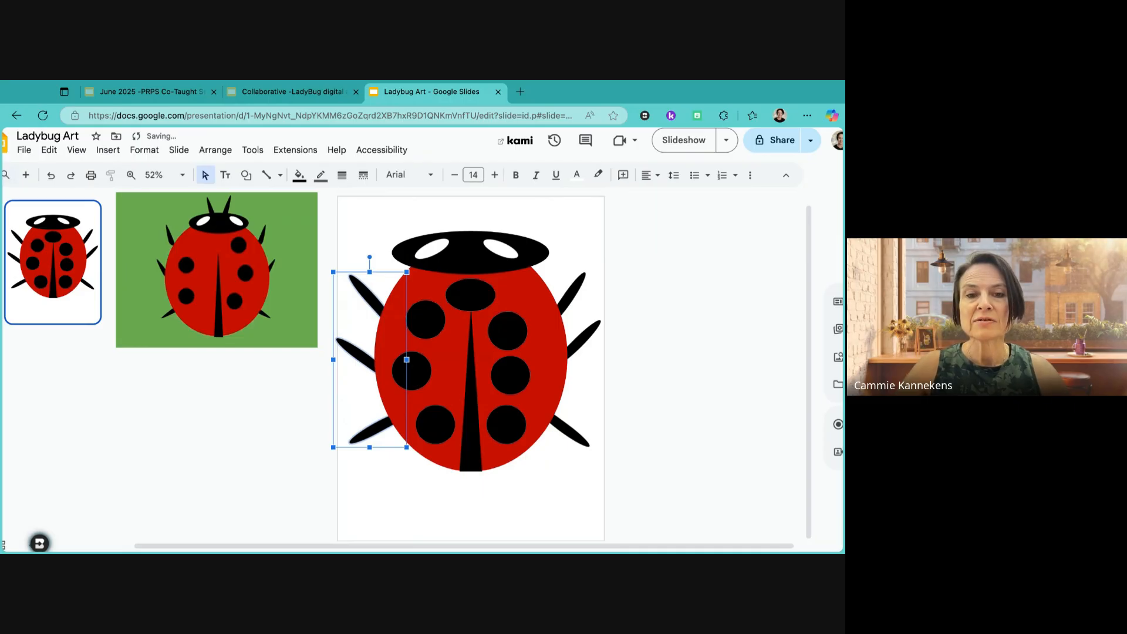
click(675, 346)
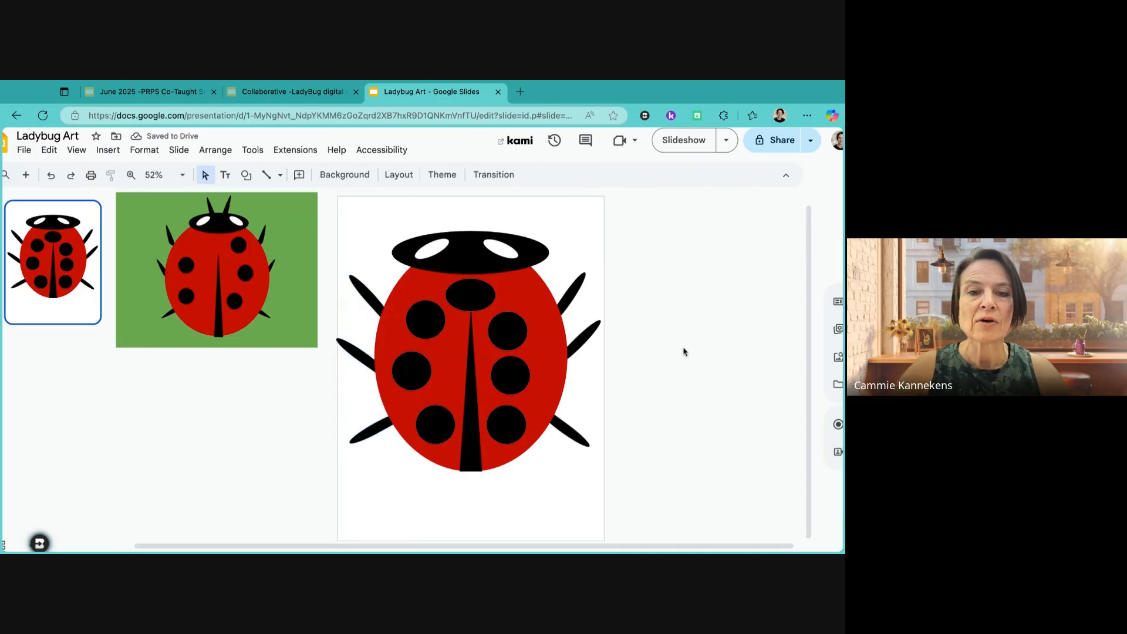
- Place two copies of the upper right leg on the head as outward-leaning antennae, and nudge the right white eye spot slightly outward
click(366, 362)
click(378, 427)
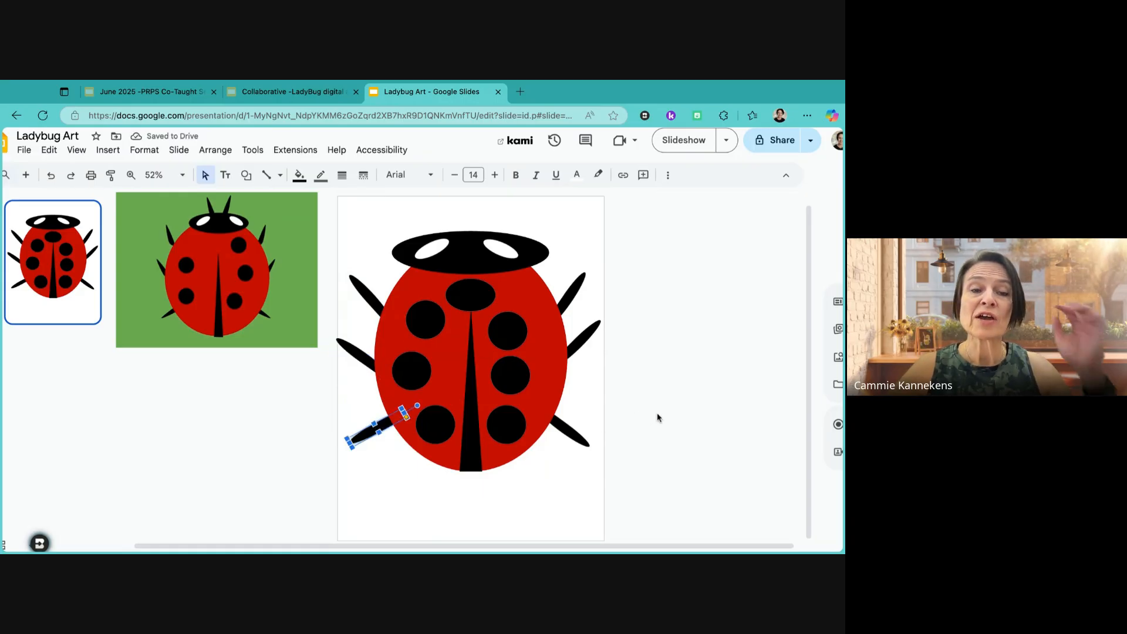
click(576, 287)
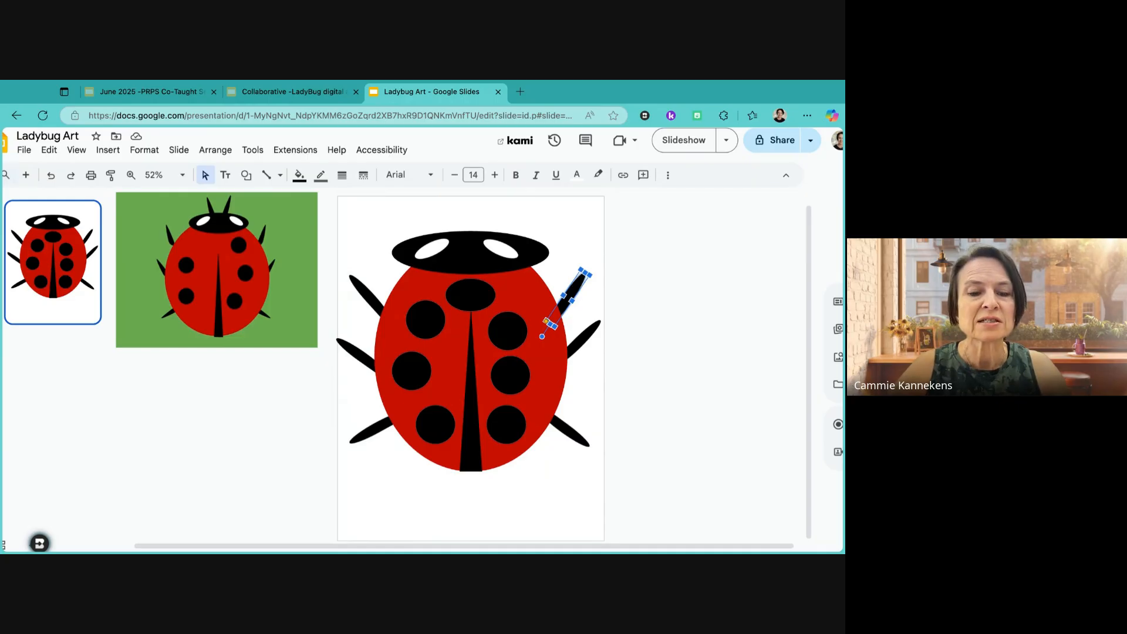
drag(576, 287, 479, 211)
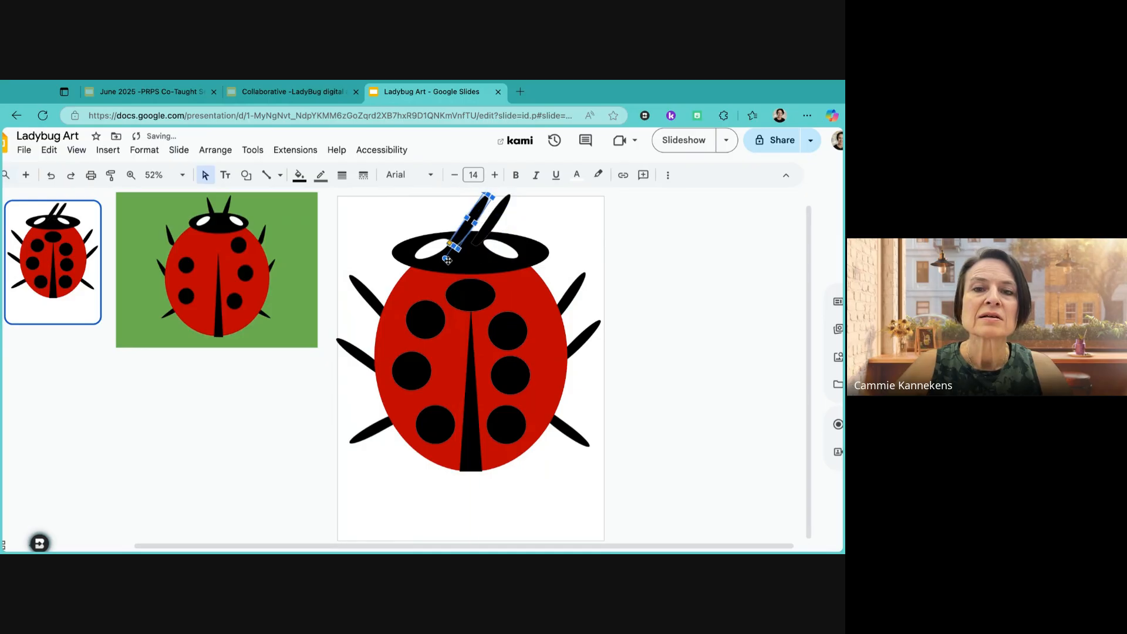
drag(444, 259, 490, 259)
drag(468, 211, 497, 221)
click(496, 215)
click(516, 244)
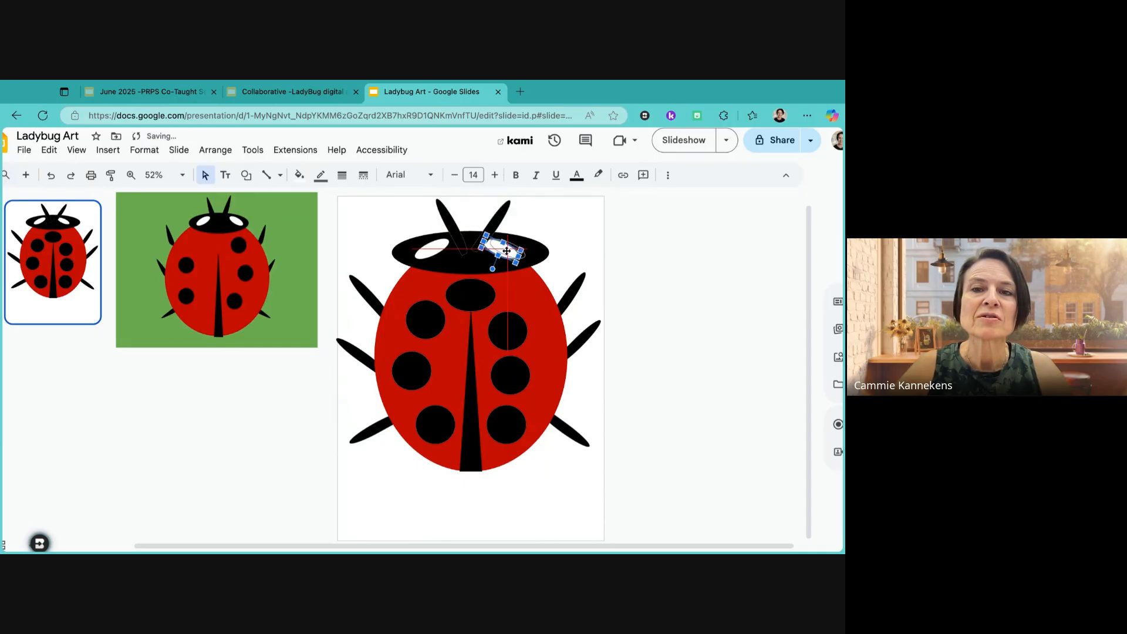
click(629, 246)
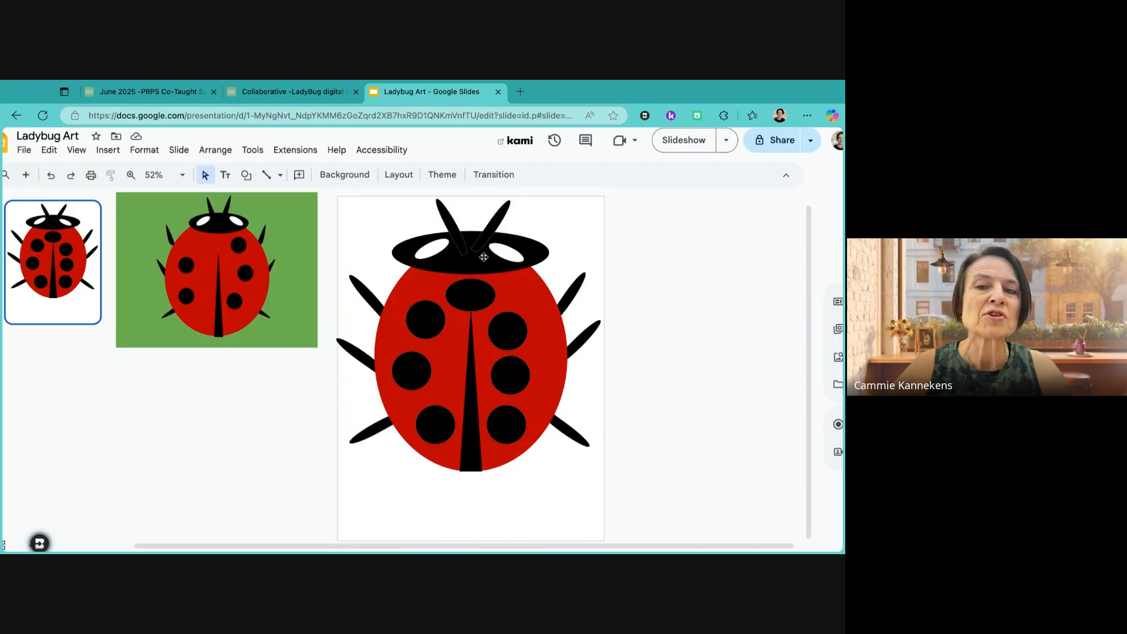
- Select both antennae and make their borders transparent
click(454, 219)
shift+click(499, 214)
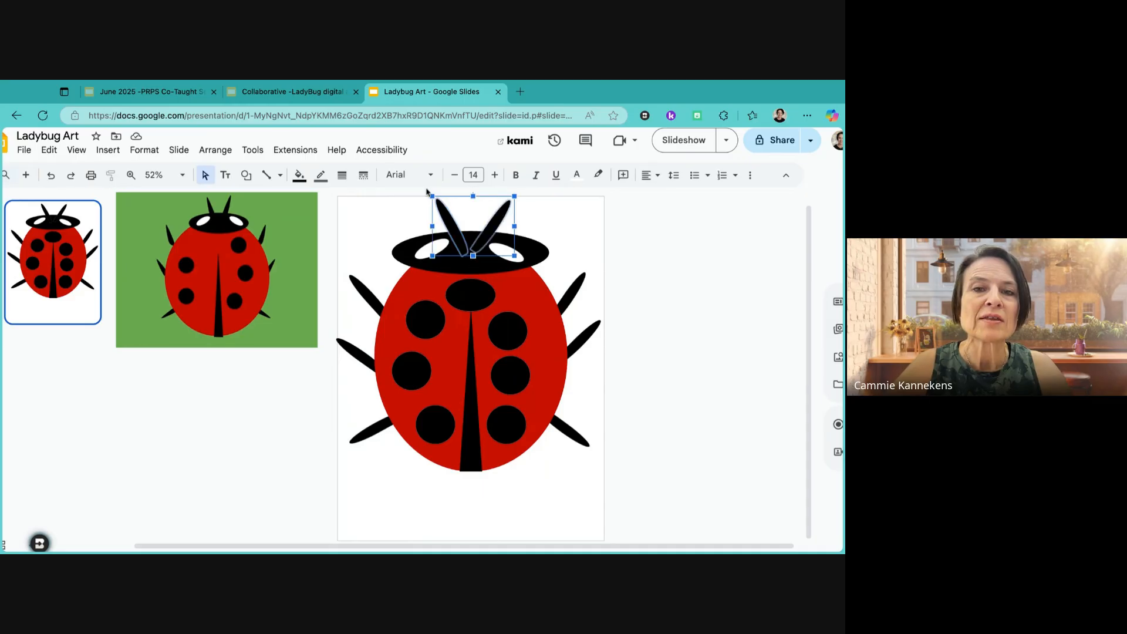
click(322, 176)
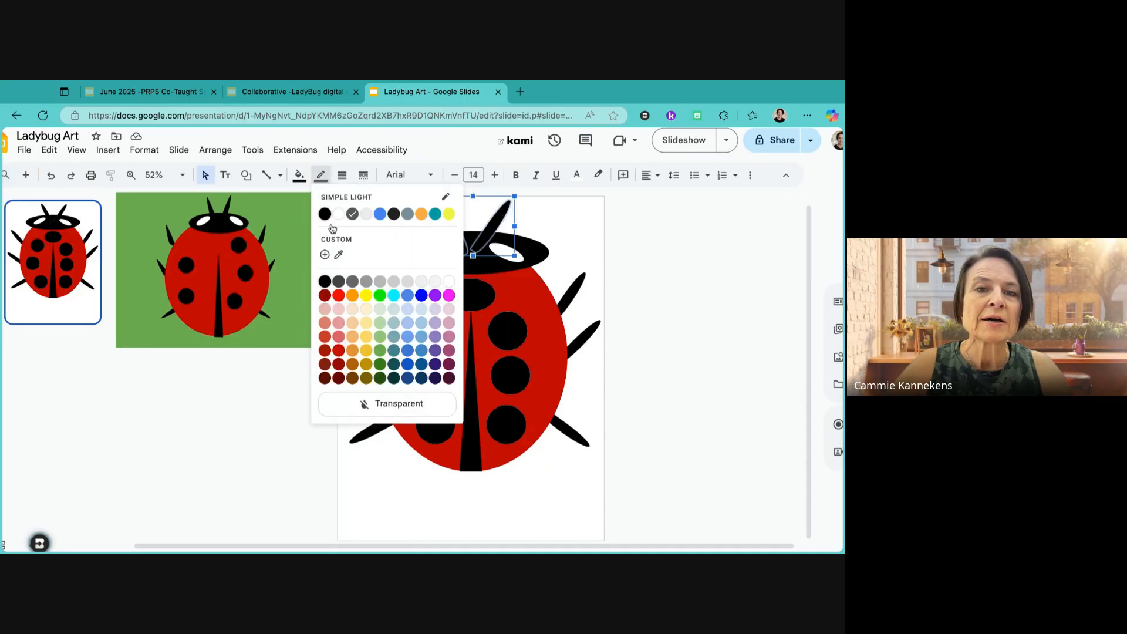
click(342, 176)
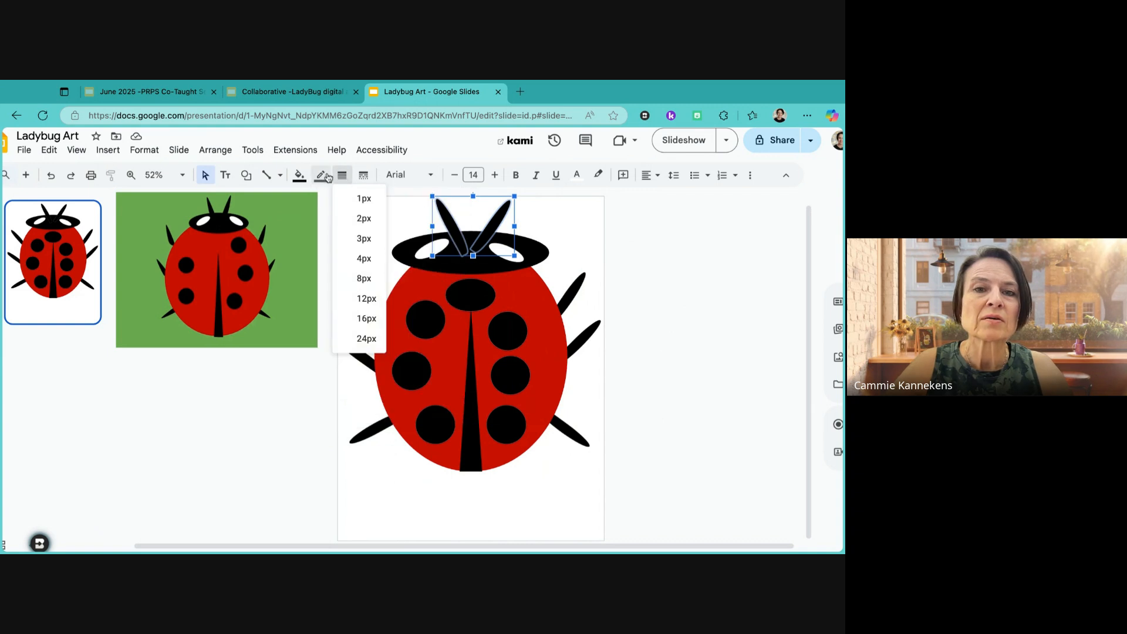
click(320, 175)
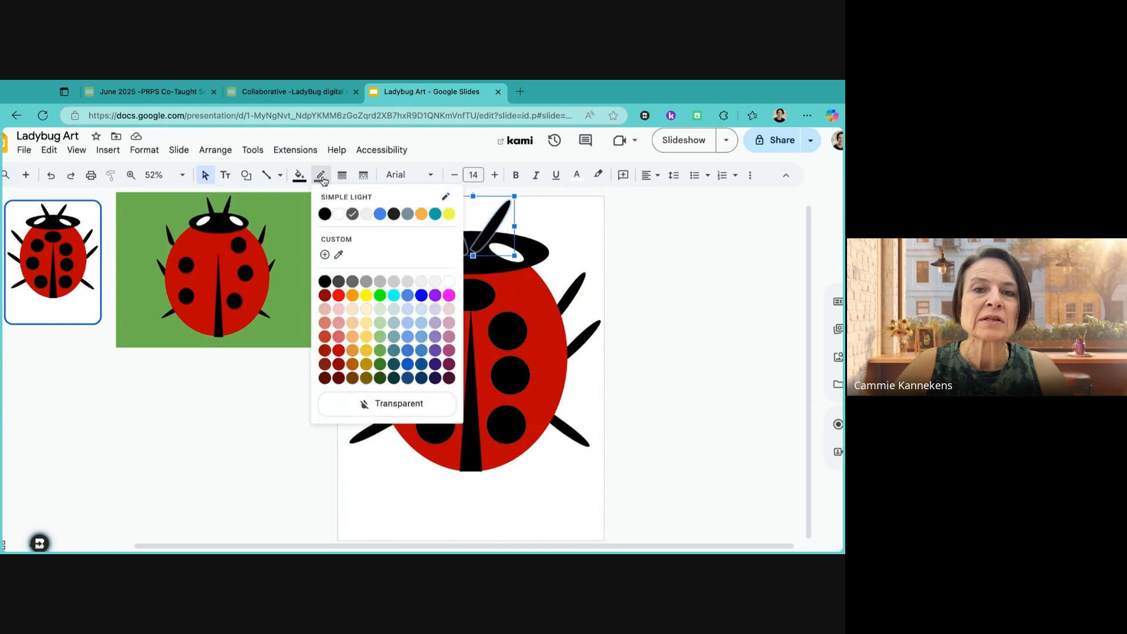
click(364, 405)
click(589, 234)
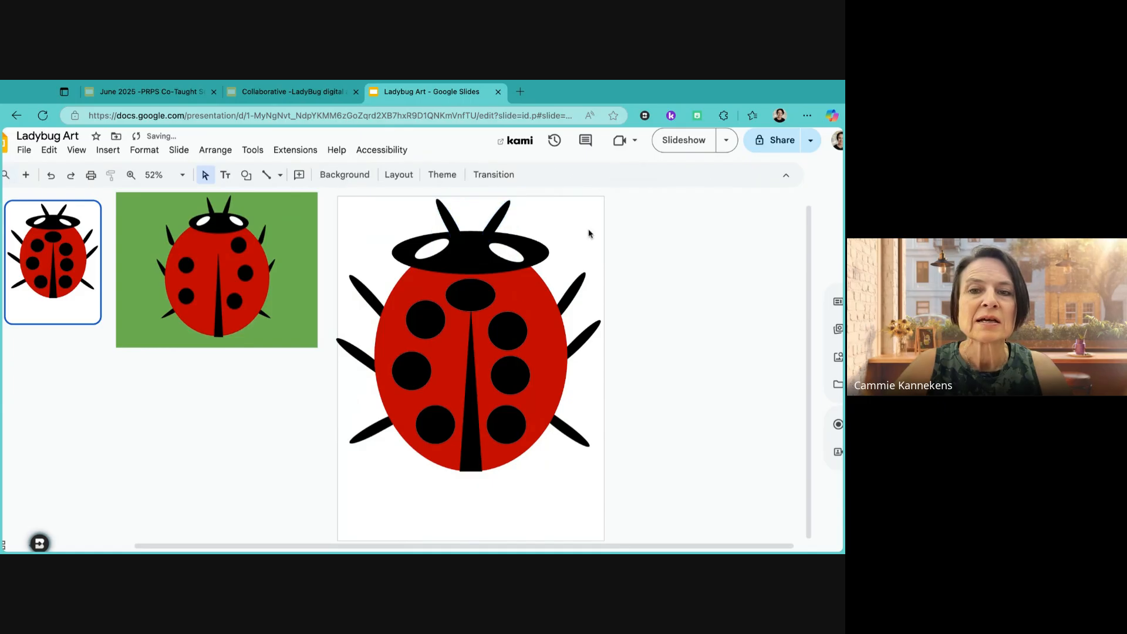
- Select both antennae and send them to the back, behind the black head
click(497, 222)
shift+click(444, 215)
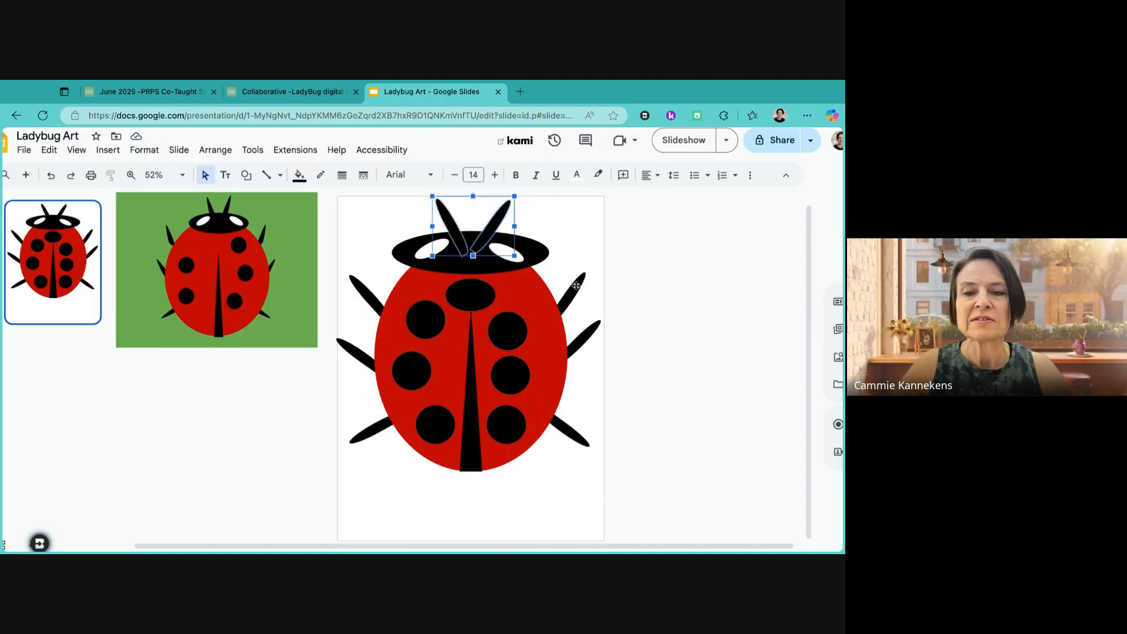
key(super+shift+Down)
click(689, 275)
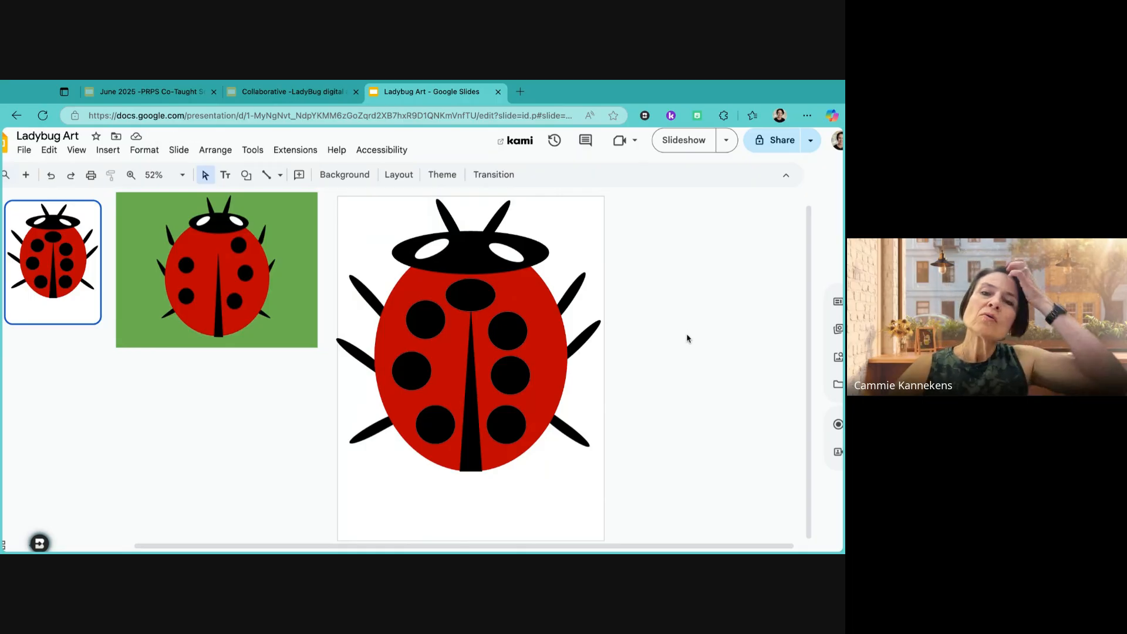
- Make the left and right antennae narrower so both are equally thin
click(449, 218)
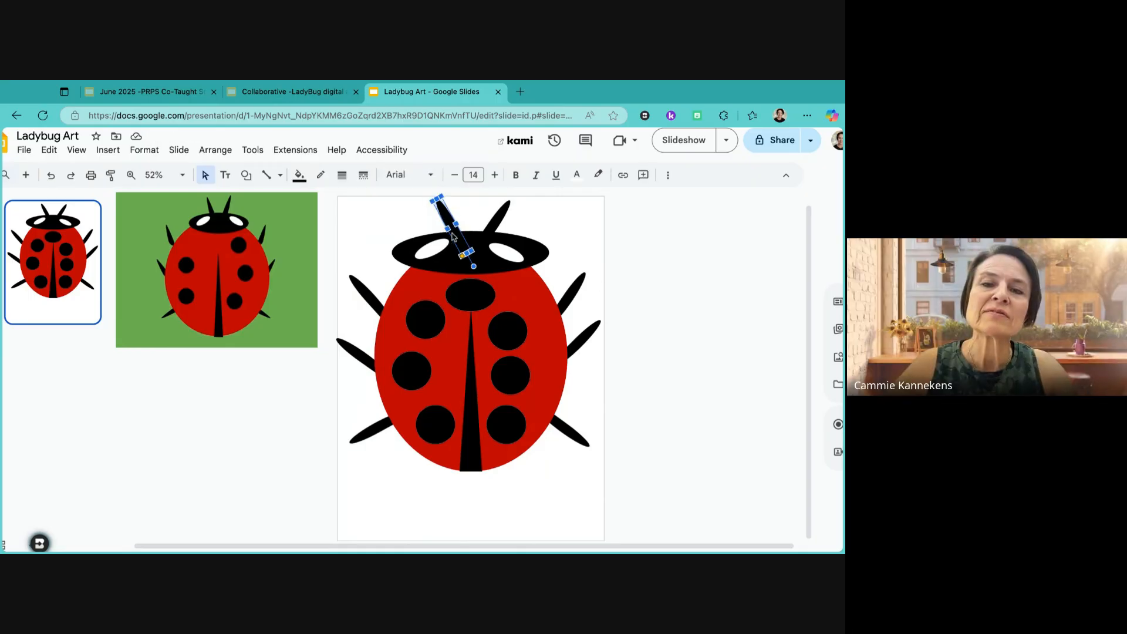
drag(448, 229, 496, 229)
click(504, 219)
click(533, 217)
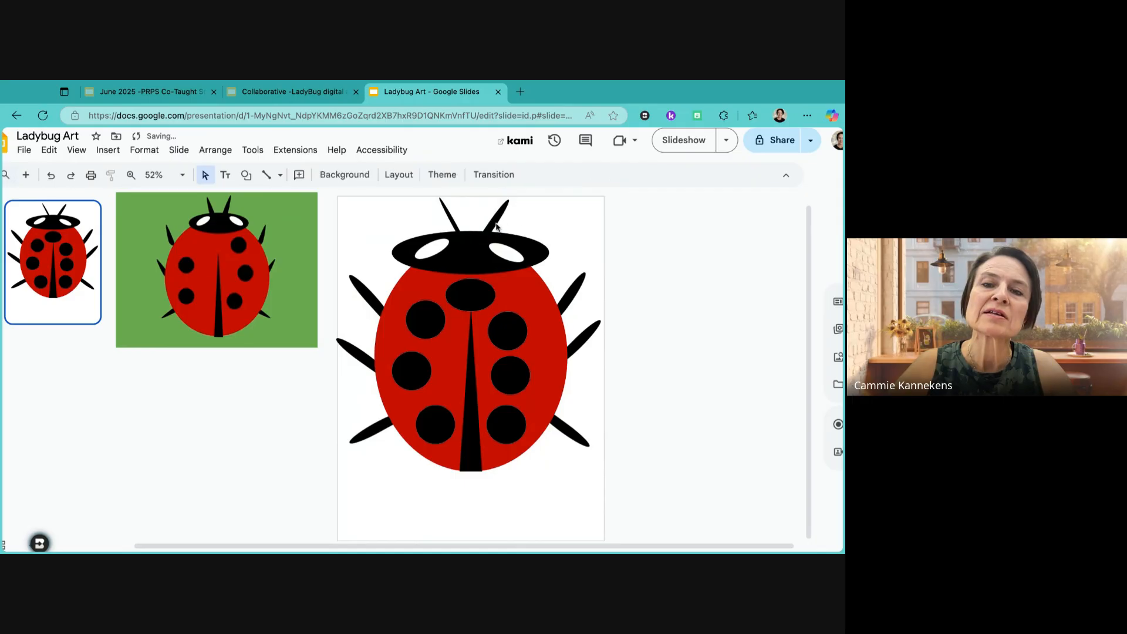
click(496, 226)
drag(495, 228, 493, 231)
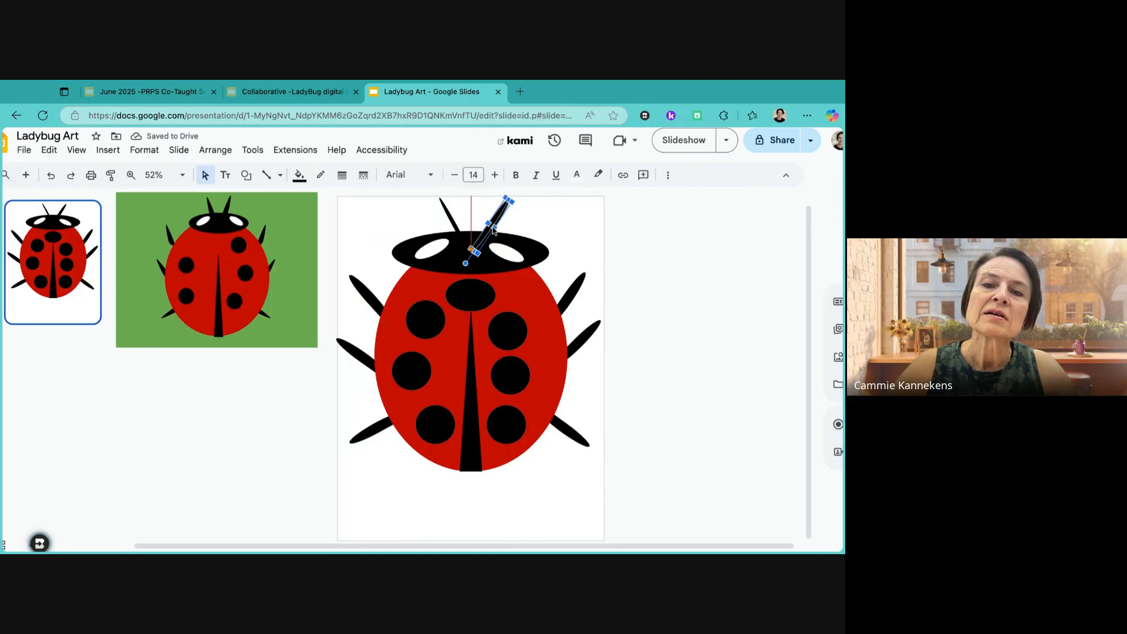
click(520, 223)
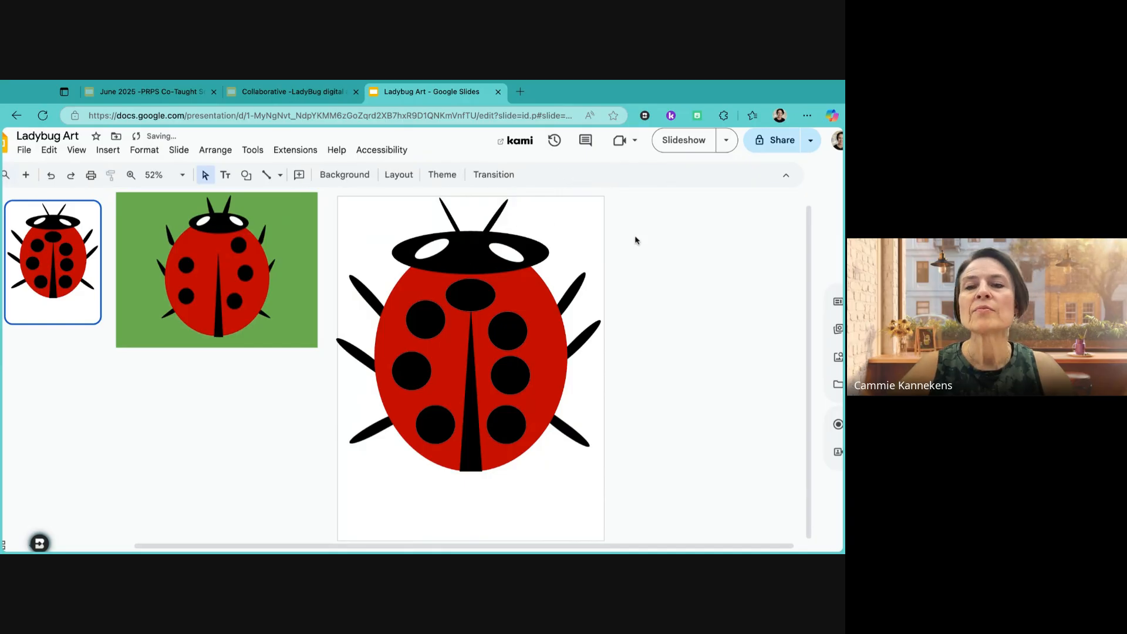
- Shift the example picture further away from the page and nudge the body's upper left spot slightly left
scroll(657, 252, up, 1)
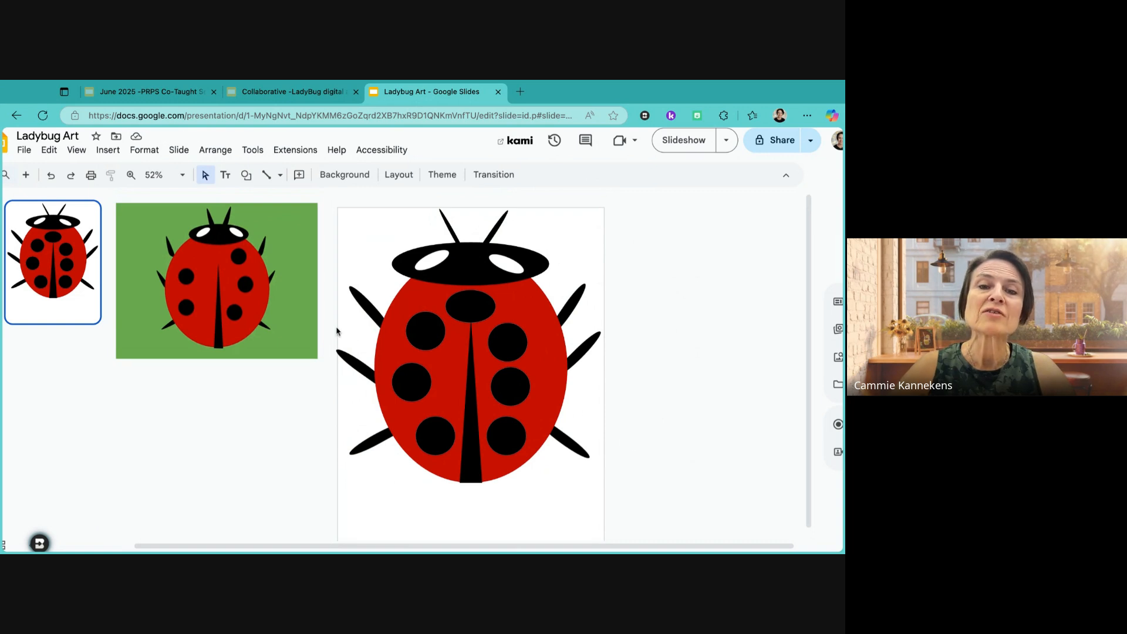
click(273, 298)
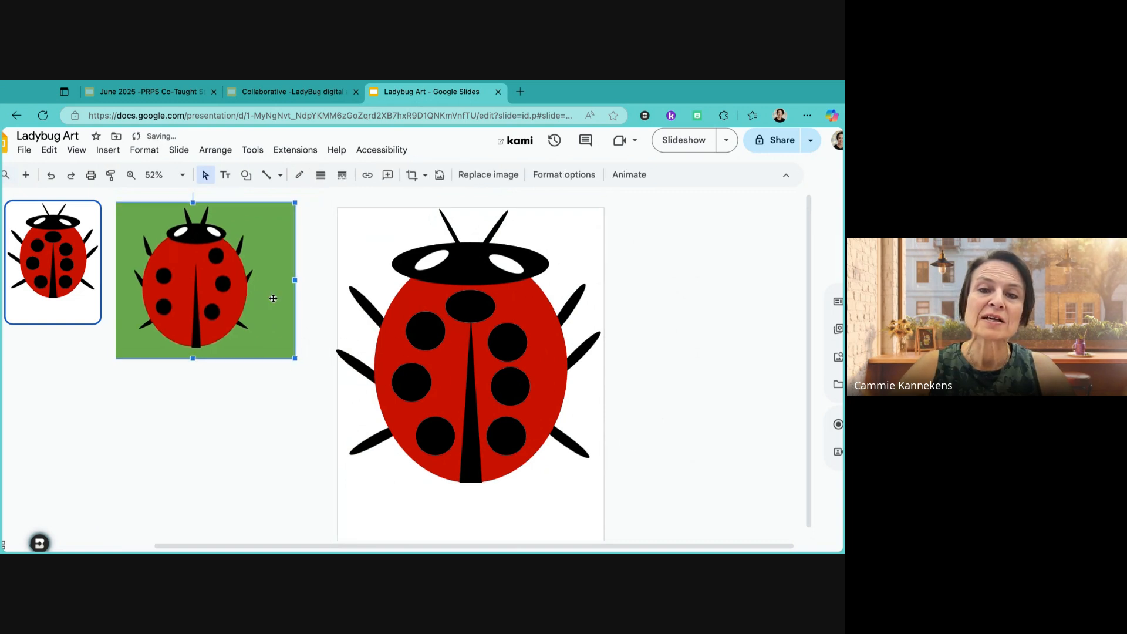
mouse_move(445, 330)
mouse_down()
mouse_move(431, 331)
mouse_move(444, 330)
mouse_up()
- Nudge the red body left out from between its legs, and undo the move
click(426, 293)
key(Left)
key(Left)
key(Left)
key(Left)
key(Left)
key(Left)
key(Left)
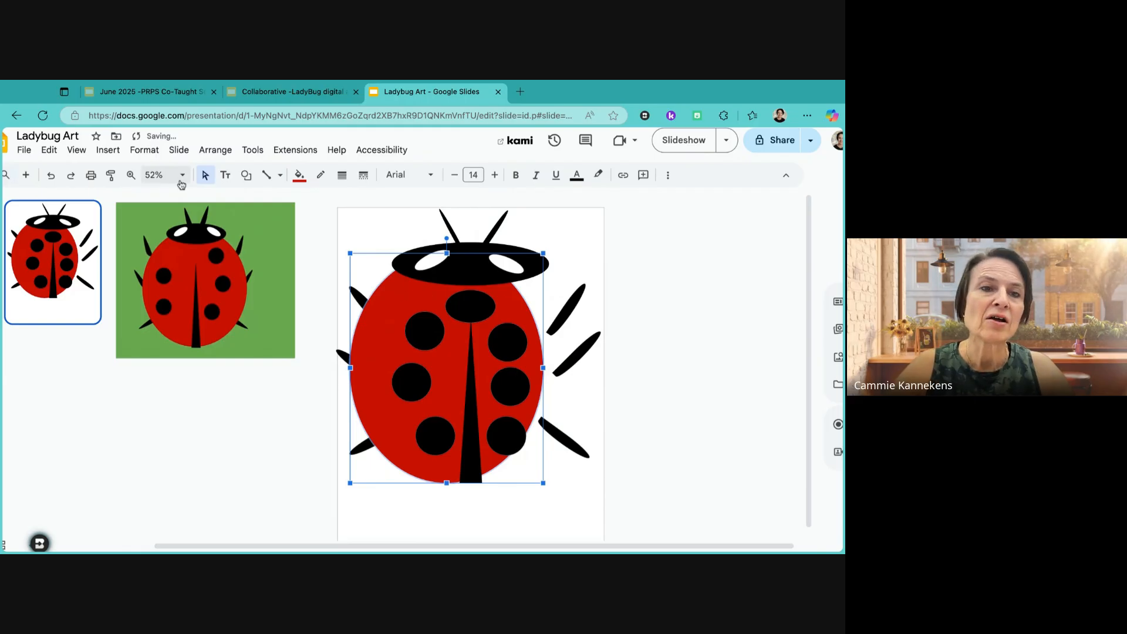
click(52, 176)
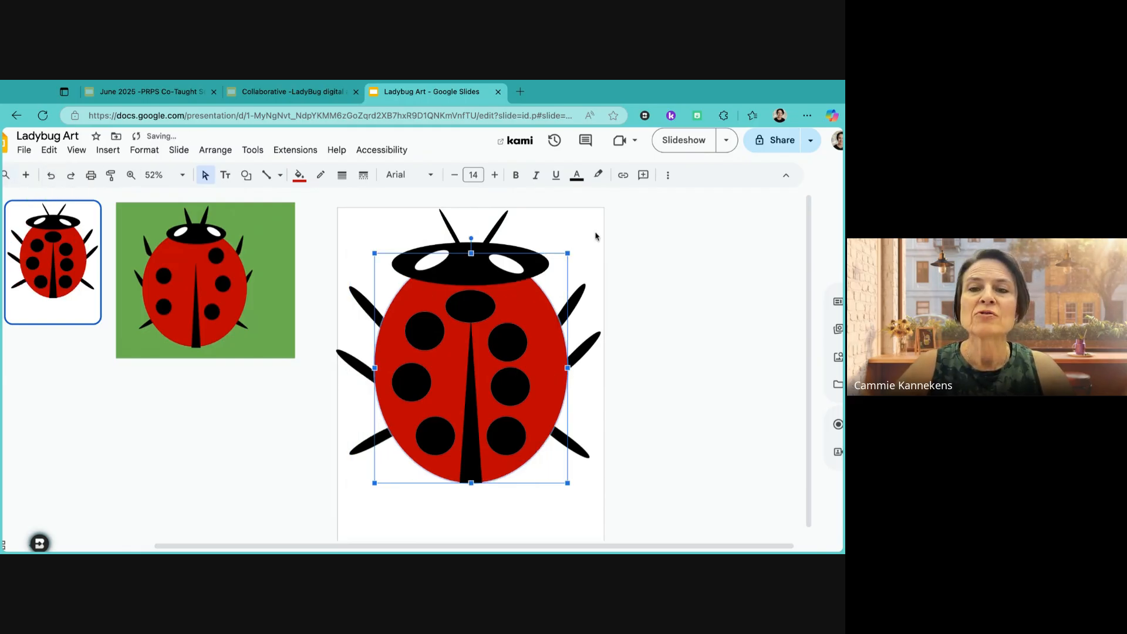
click(674, 265)
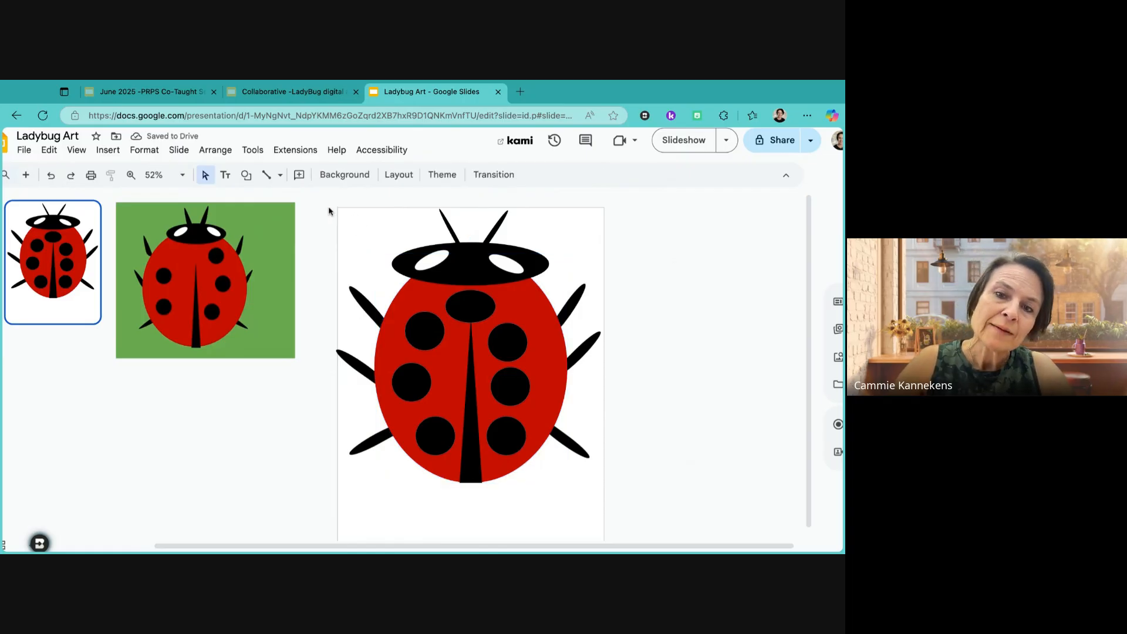
drag(329, 208, 605, 496)
key(ctrl+a)
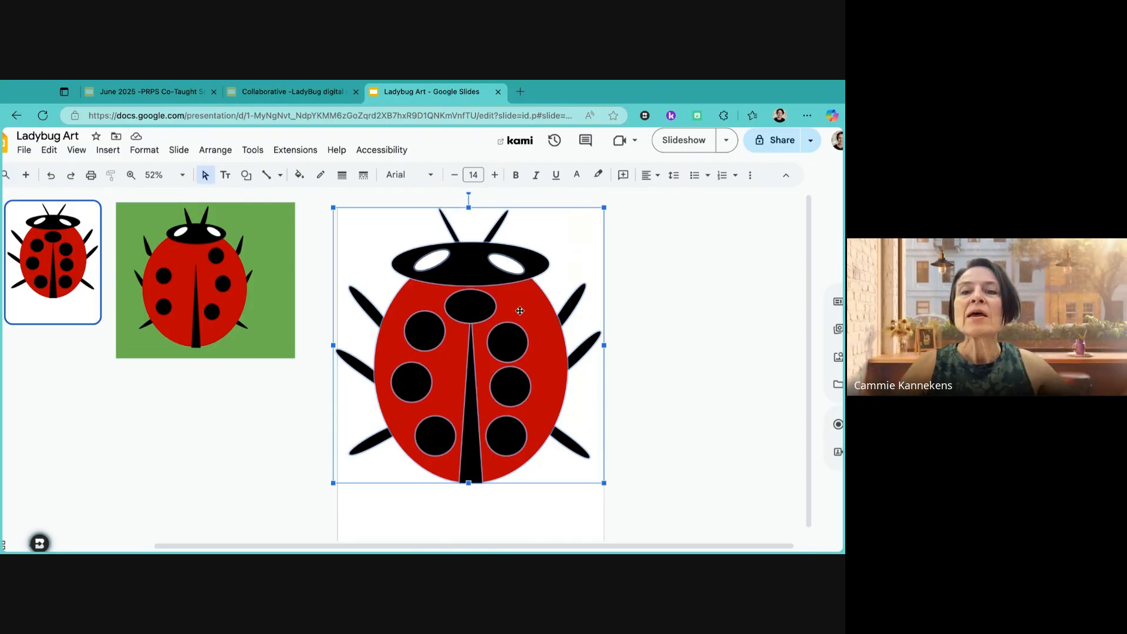
right_click(566, 226)
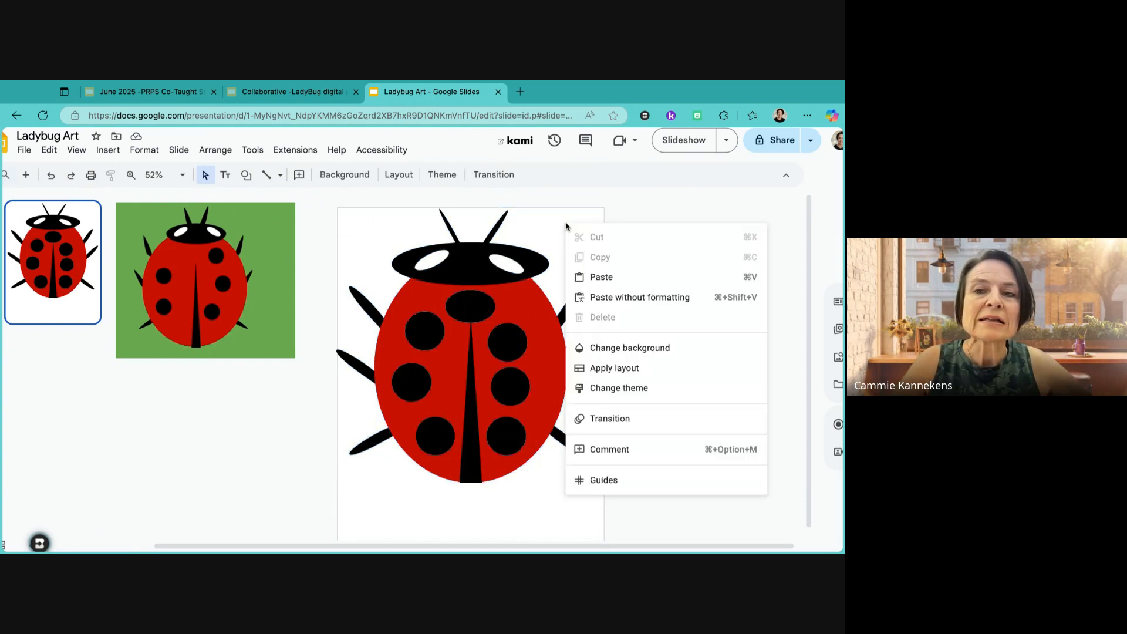
click(320, 205)
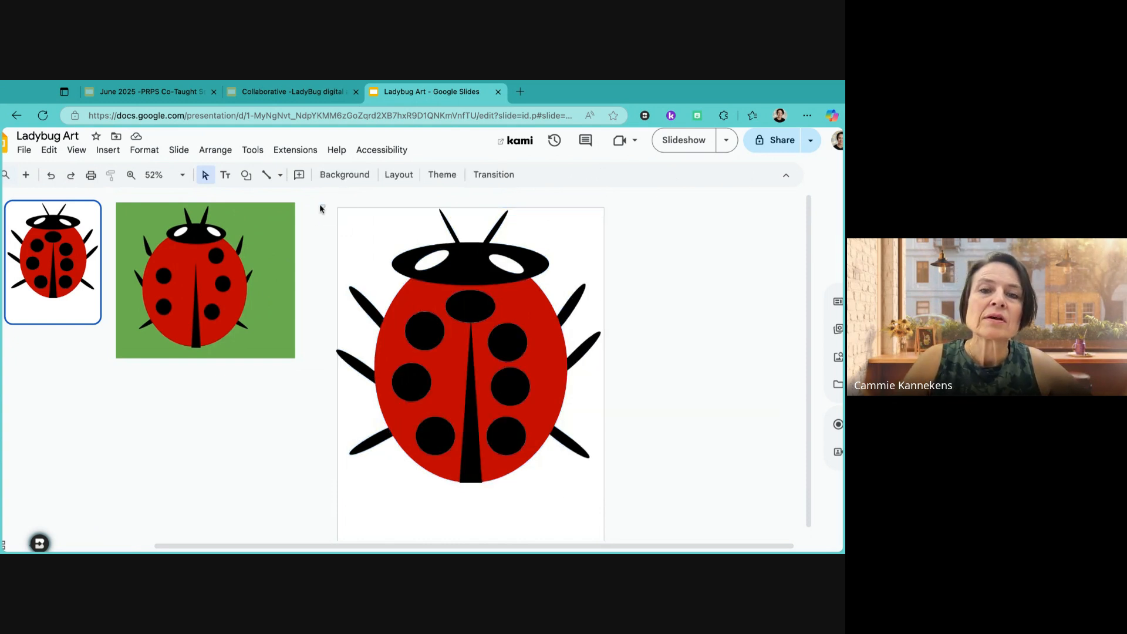
- Select all the shapes of the ladybug and group them into one object
drag(320, 208, 628, 490)
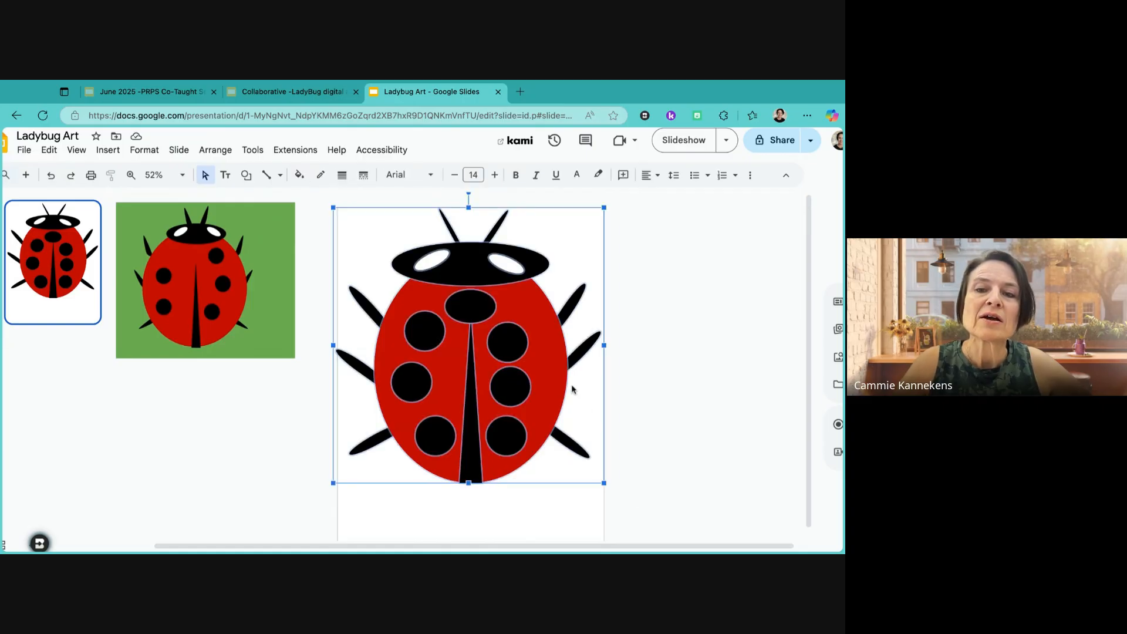
right_click(549, 363)
mouse_move(550, 355)
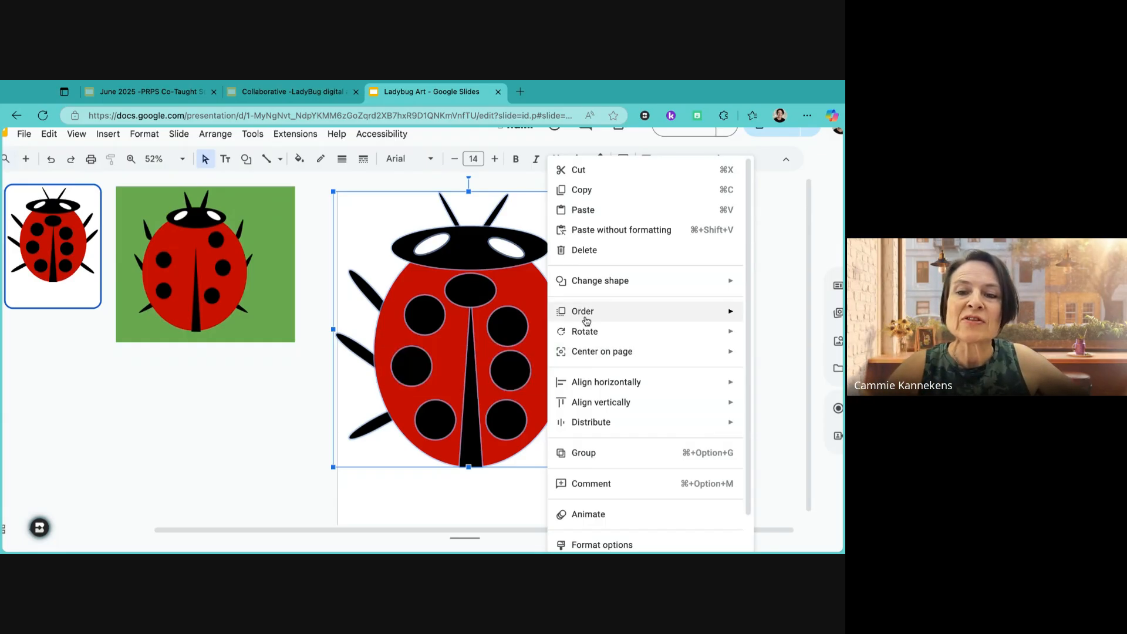
mouse_move(585, 320)
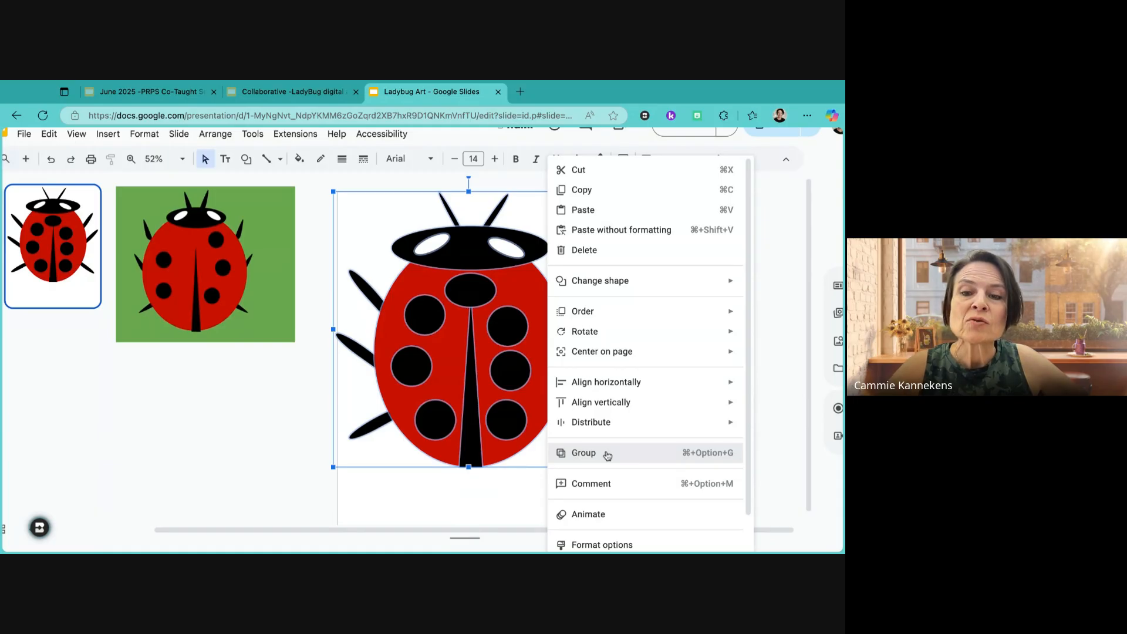
click(584, 453)
click(662, 425)
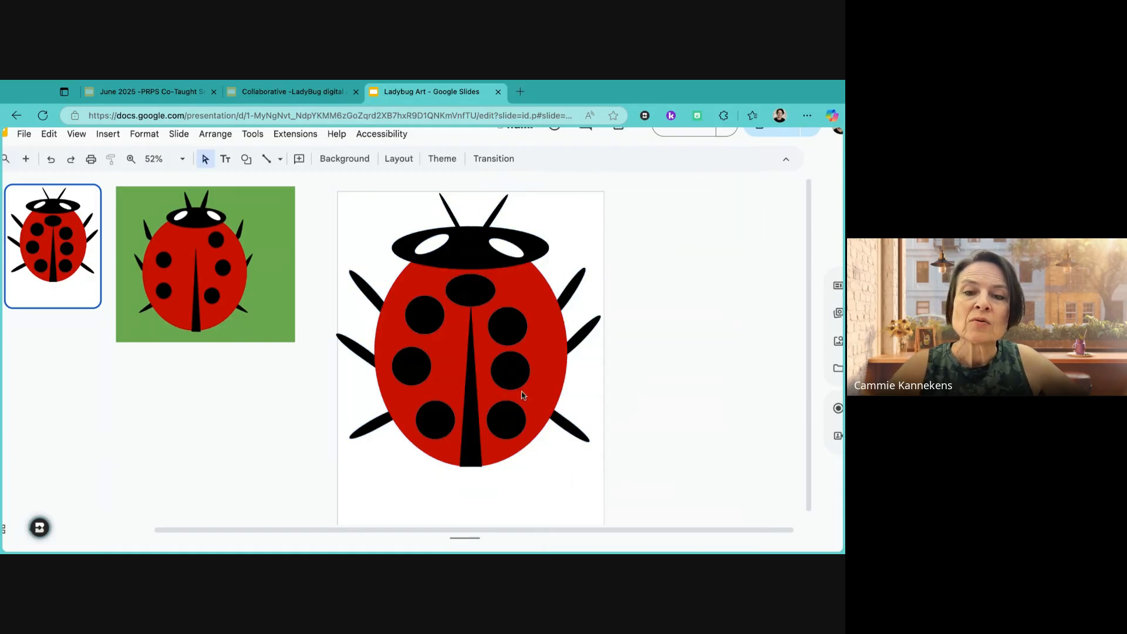
- Try moving the grouped ladybug, undo that, and shrink it slightly from its upper corners to leave a margin within the page
drag(454, 373, 519, 390)
key(super+z)
drag(590, 201, 574, 215)
drag(472, 337, 472, 337)
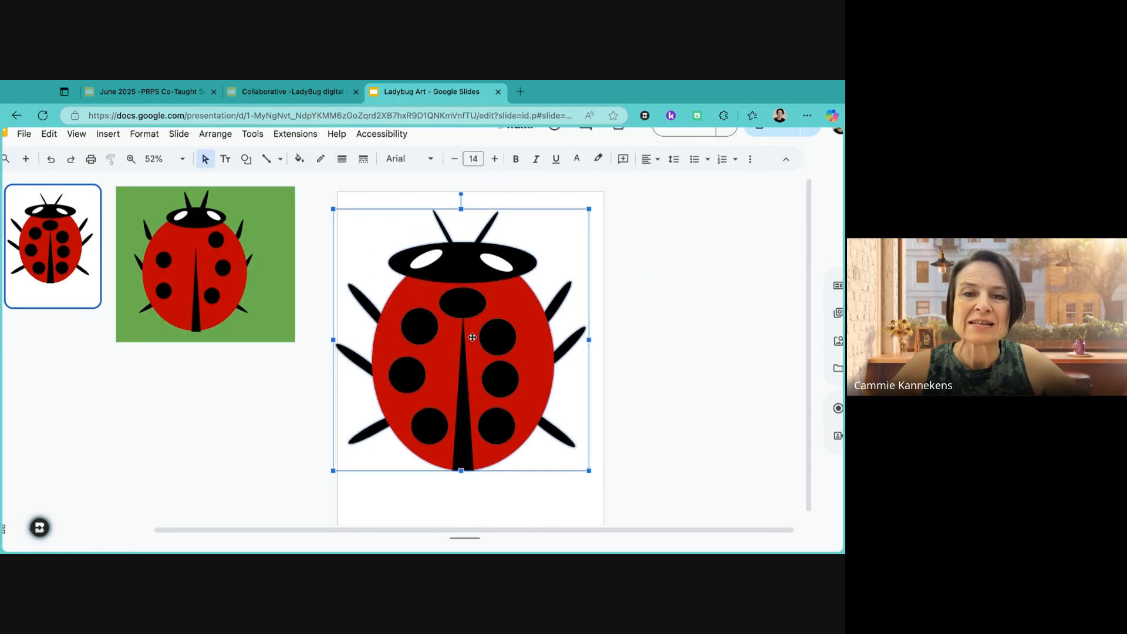
mouse_move(333, 209)
mouse_down()
mouse_move(459, 331)
mouse_move(371, 254)
mouse_move(333, 208)
mouse_move(343, 207)
mouse_up()
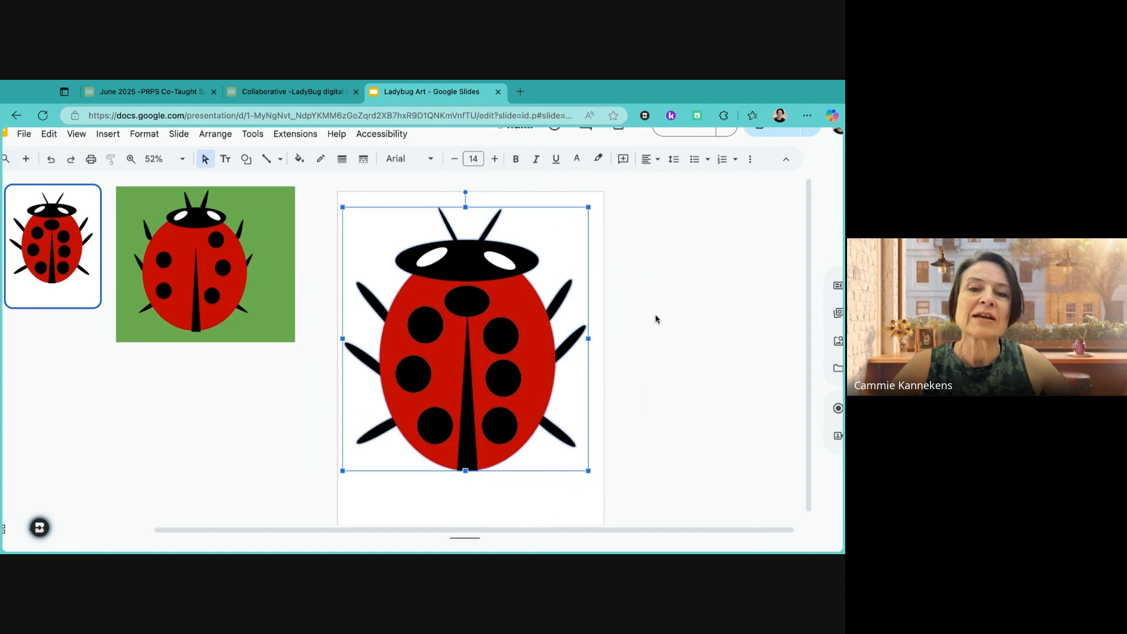
- Duplicate the grouped ladybug, shrink the copy to a tiny one, and place it in the page's upper right corner
key(ctrl+d)
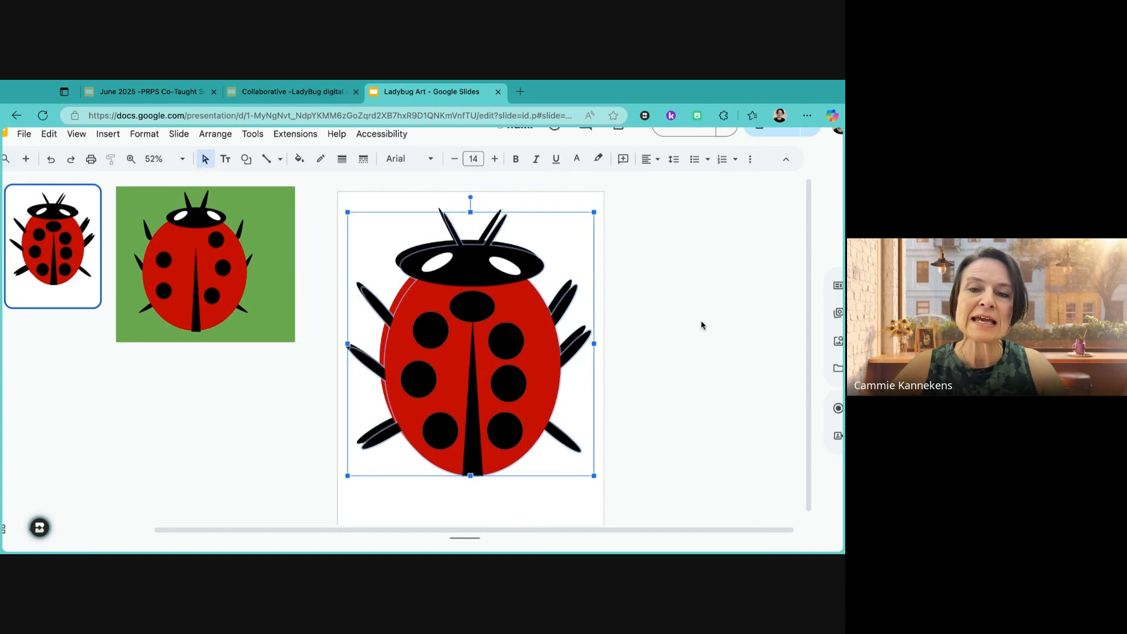
drag(594, 212, 379, 421)
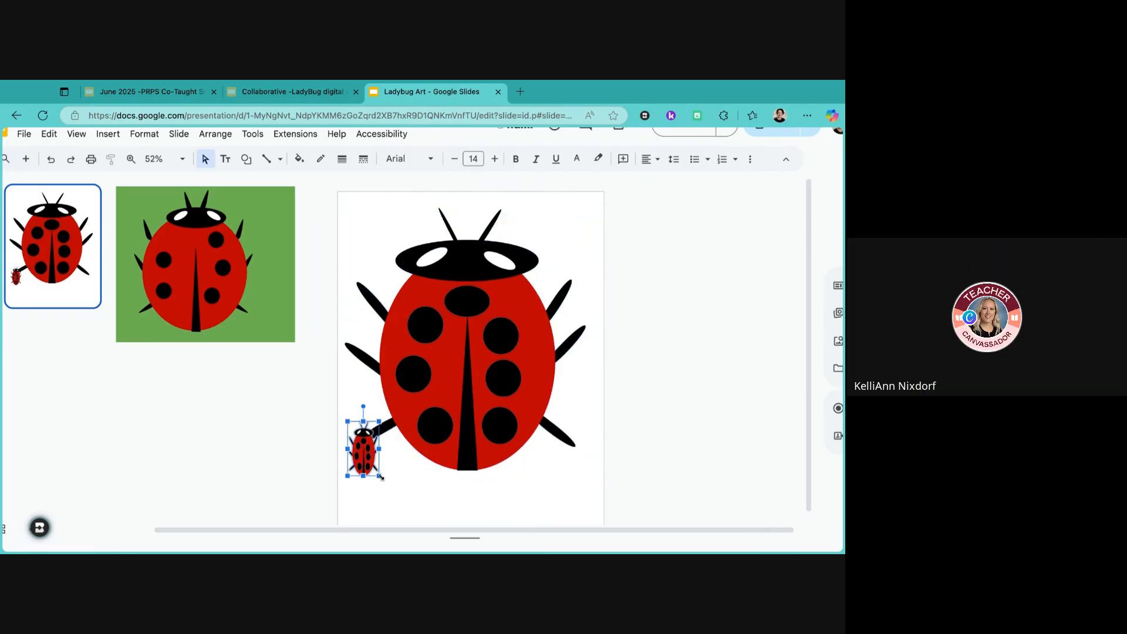
drag(381, 478, 393, 471)
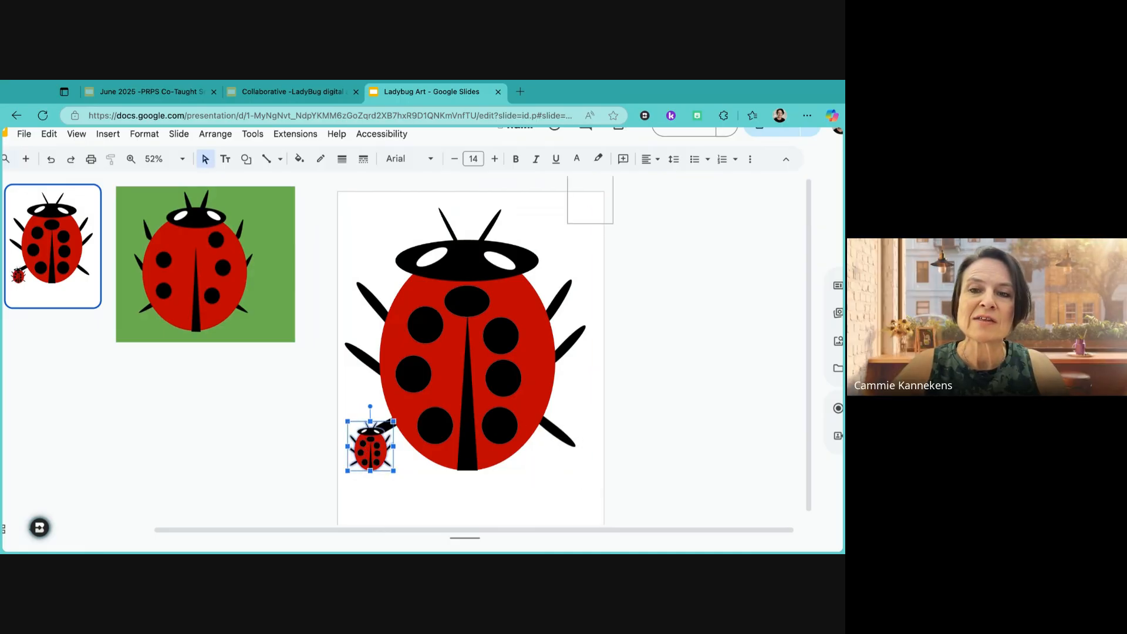
drag(590, 199, 568, 232)
click(643, 308)
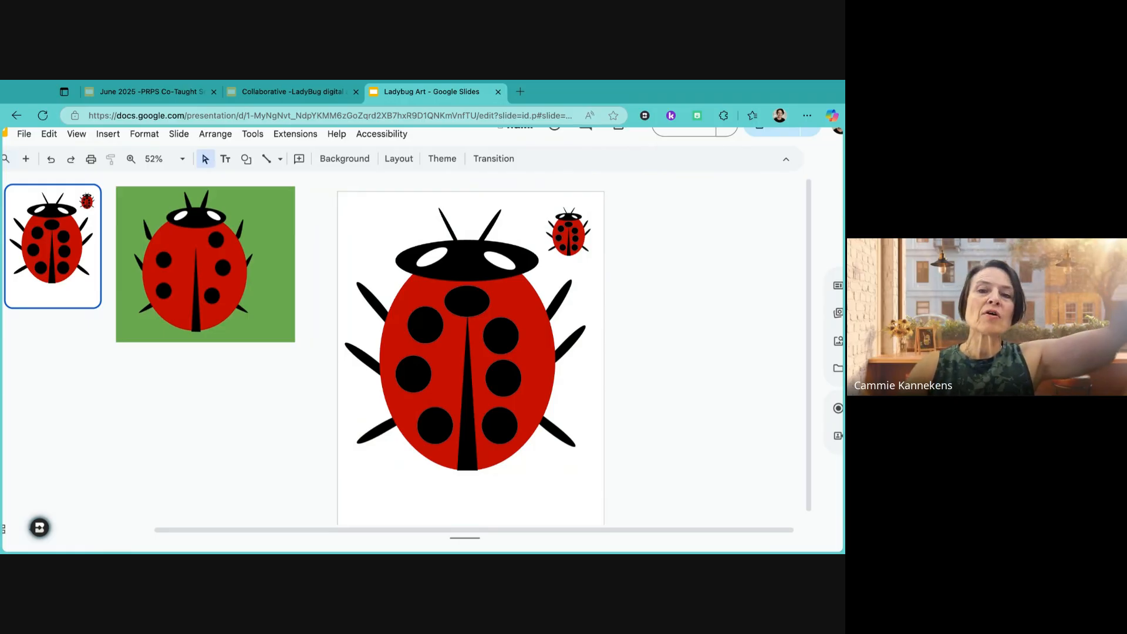
drag(325, 197, 613, 519)
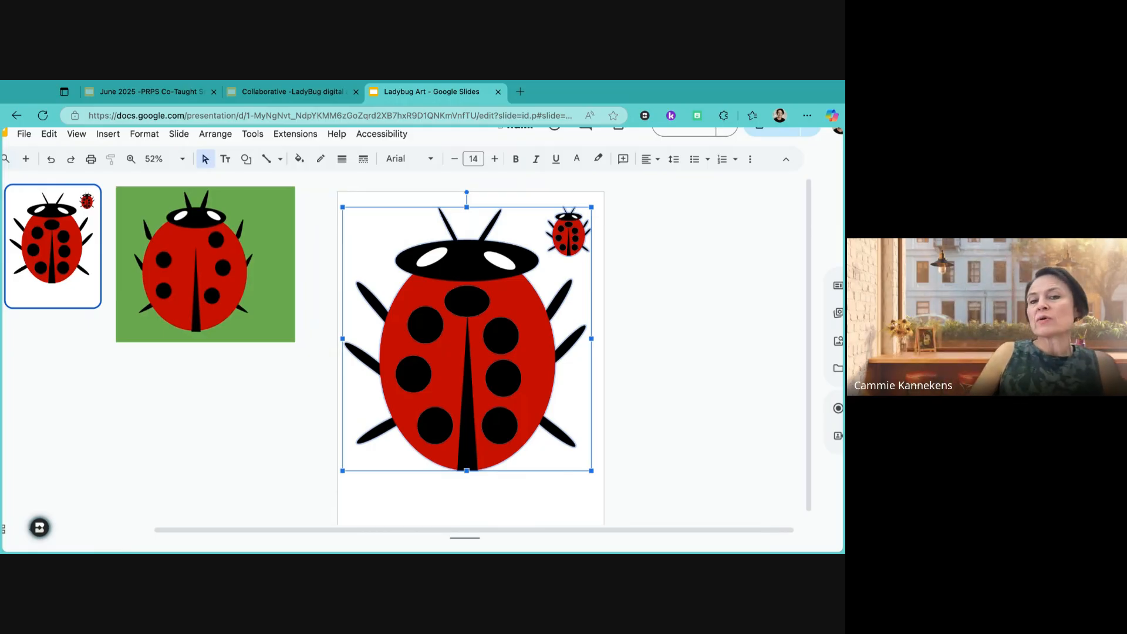
click(734, 352)
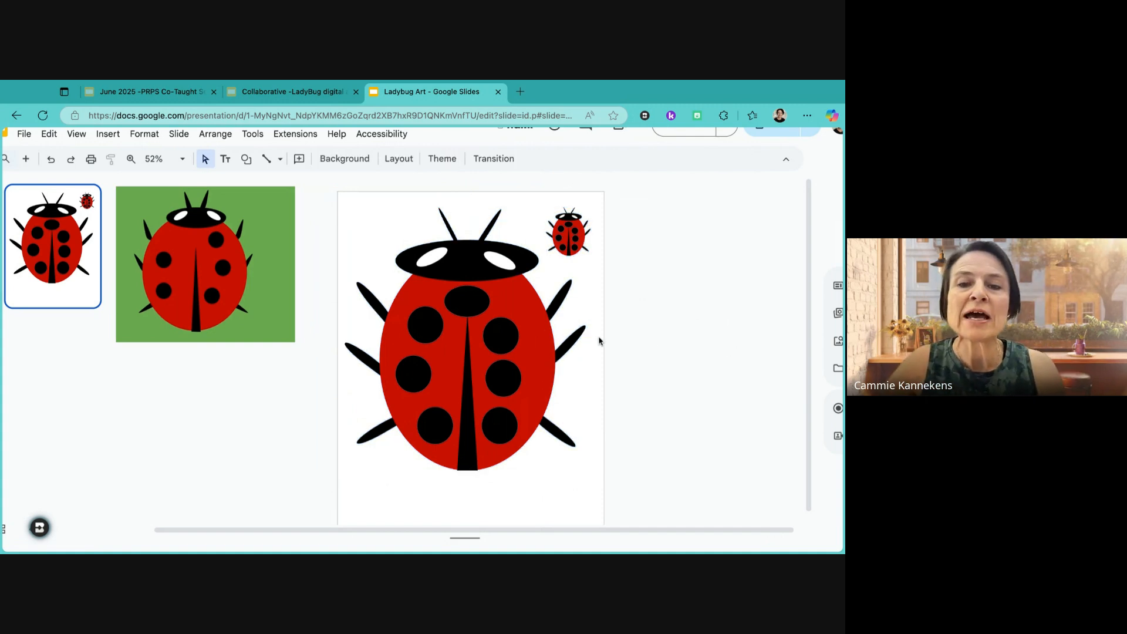
- Try changing every shape in the large ladybug group to a rectangle, and undo the change
drag(470, 302, 471, 303)
right_click(470, 303)
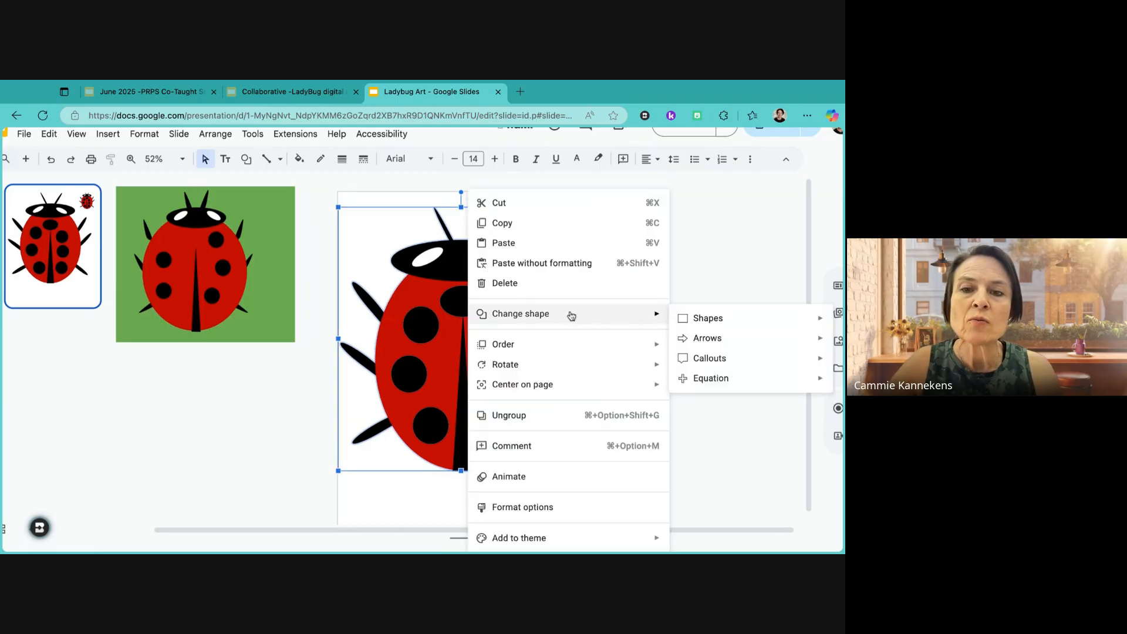
mouse_move(680, 322)
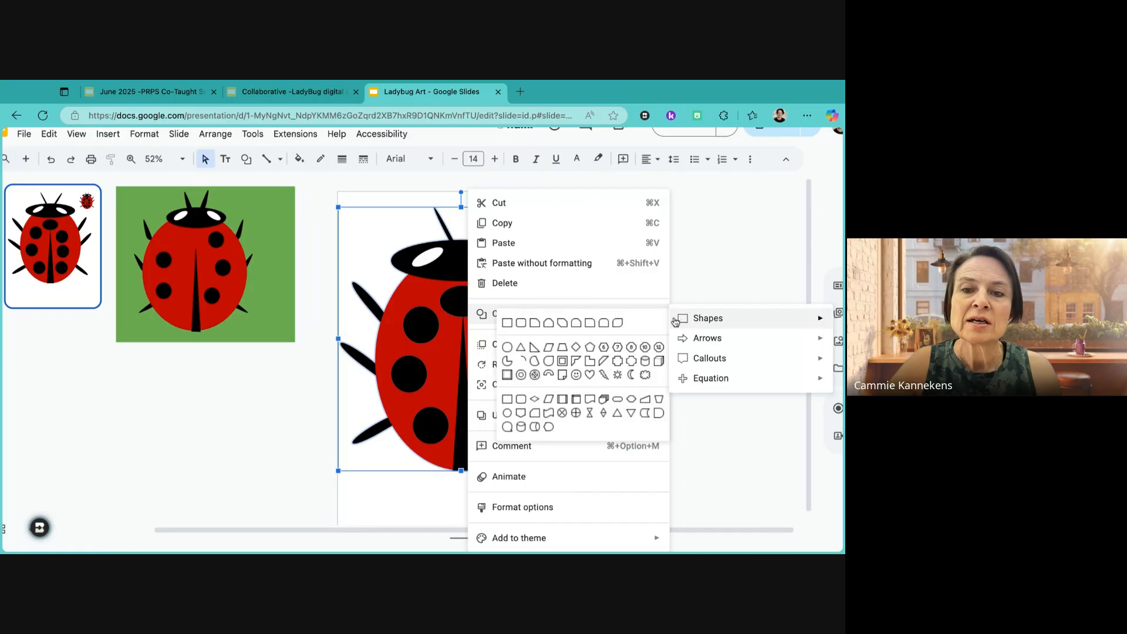
click(507, 324)
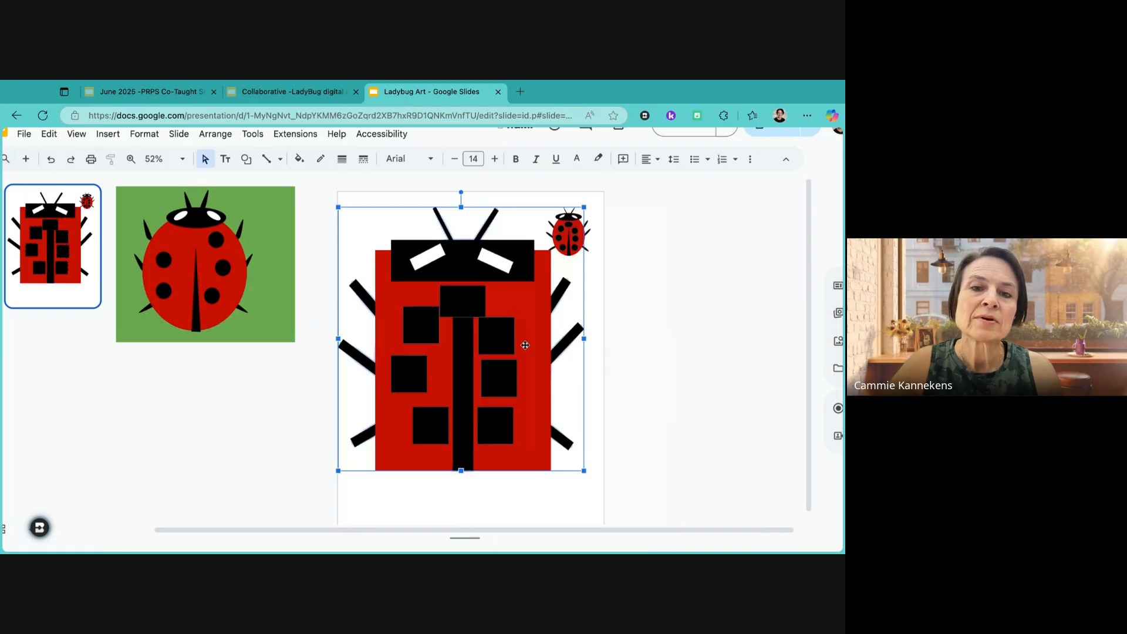
click(51, 160)
click(673, 329)
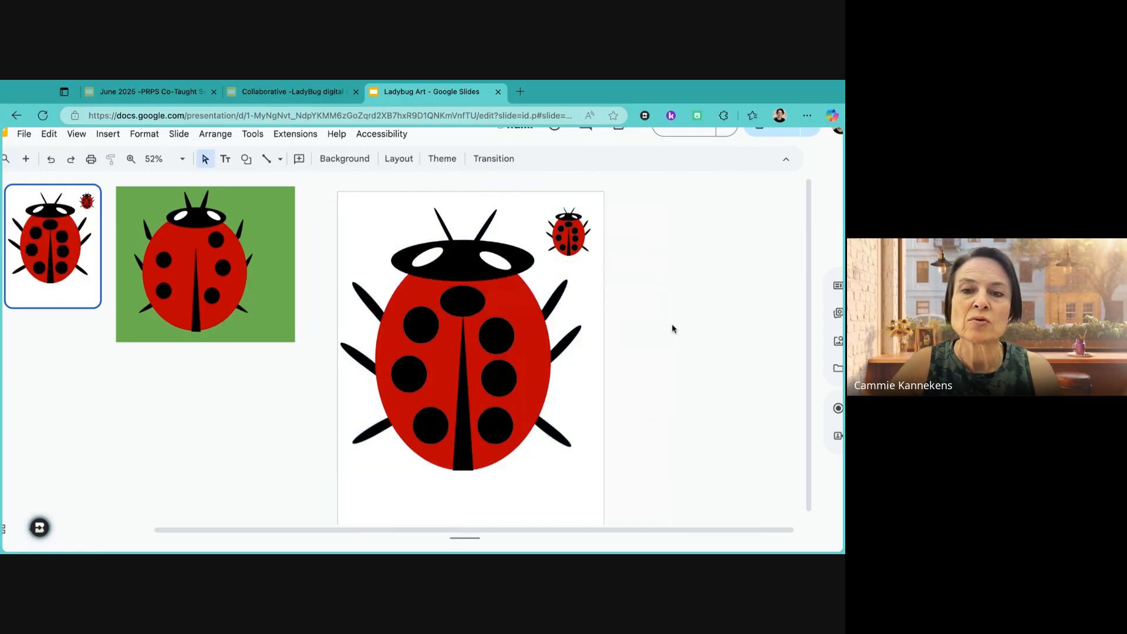
- Select the large grouped ladybug and shift it slightly down the page
click(537, 311)
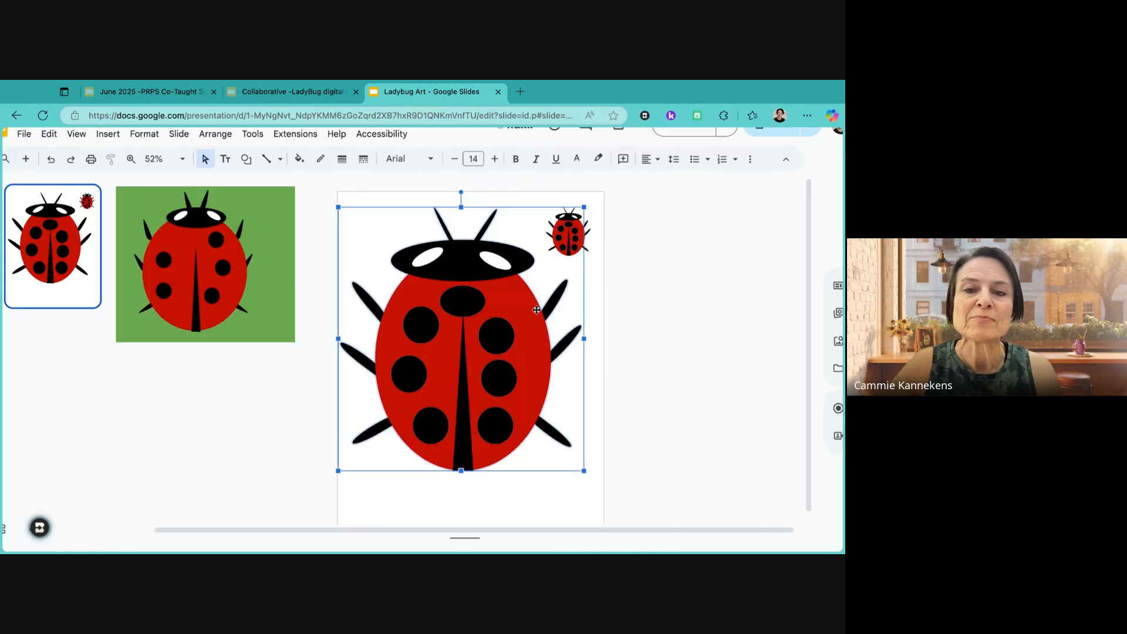
click(644, 317)
click(505, 302)
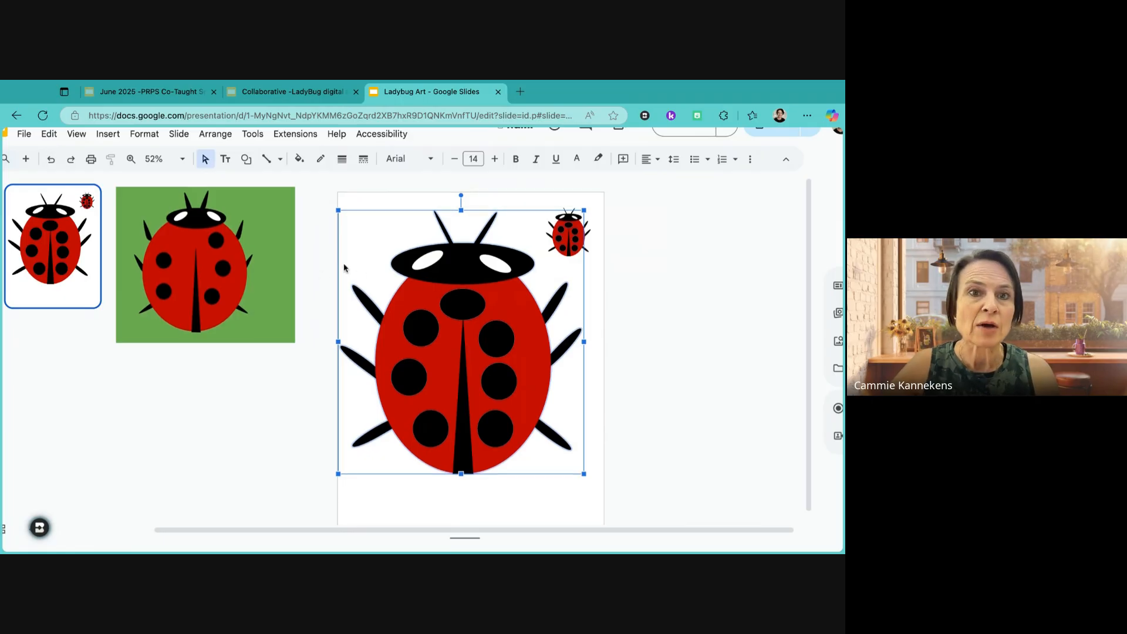
- Deselect the ladybug and set the slide's background to a solid light green
scroll(669, 189, down, 1)
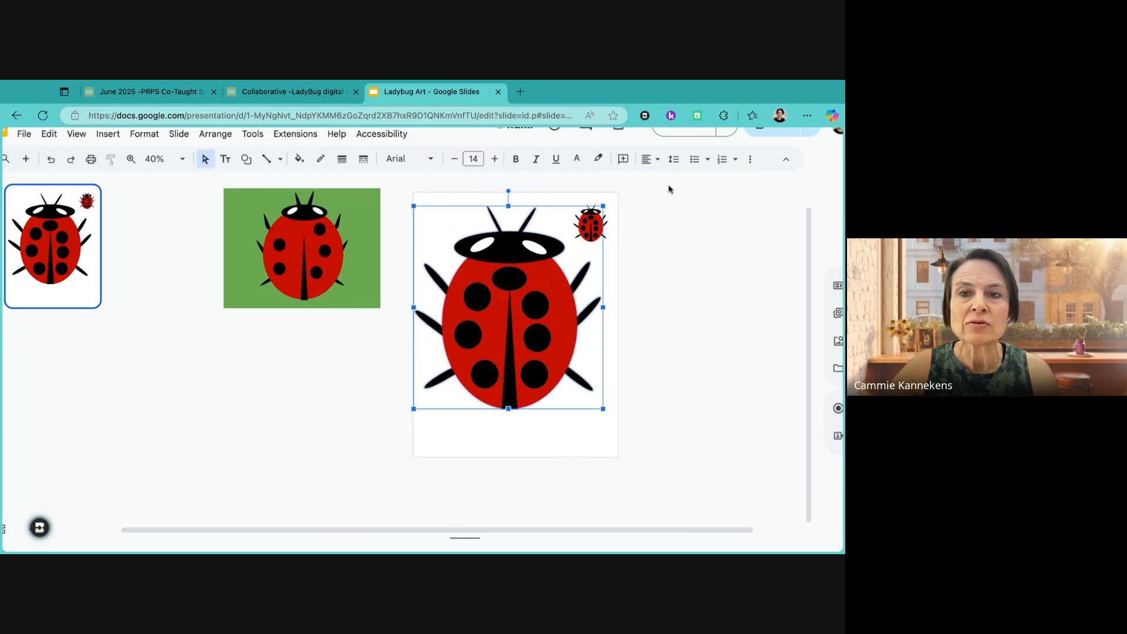
scroll(669, 189, up, 2)
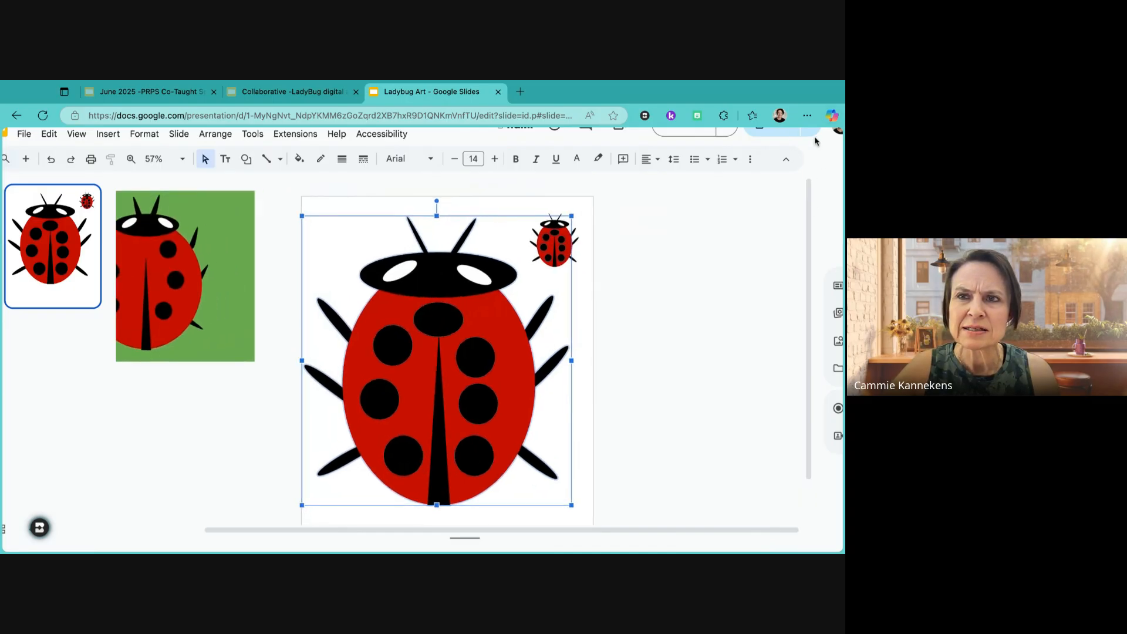
scroll(820, 145, up, 1)
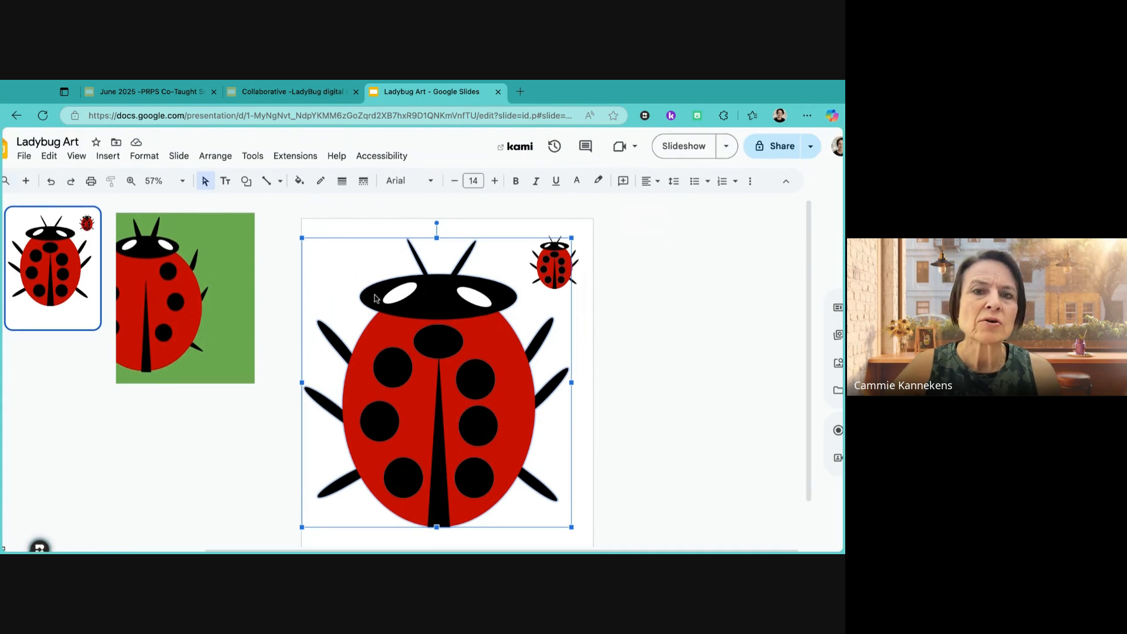
click(338, 228)
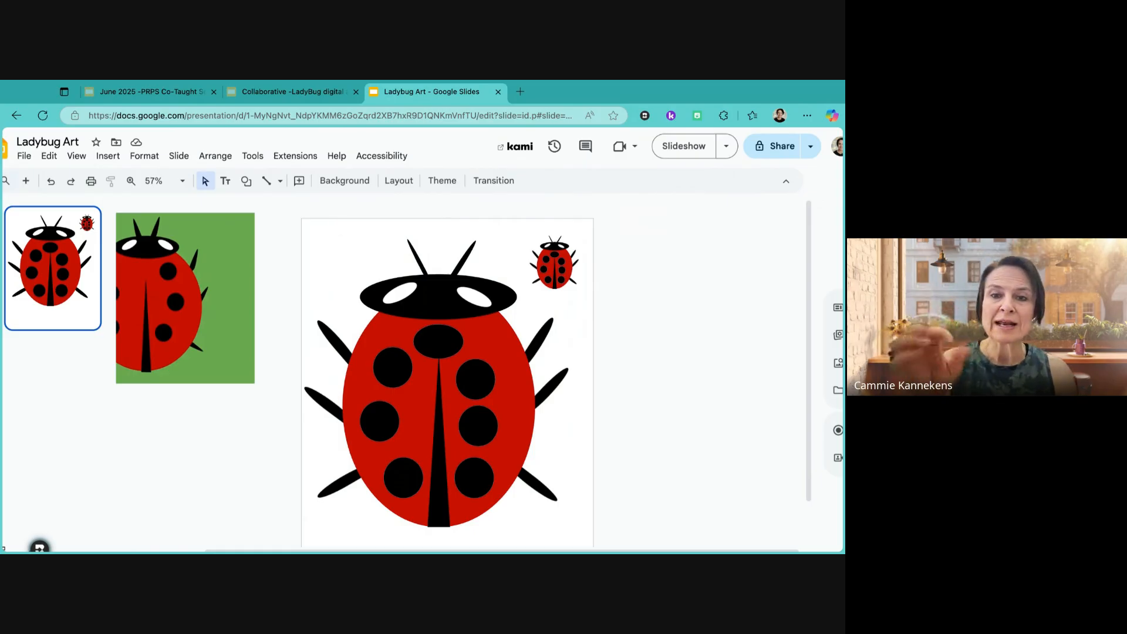
click(347, 182)
click(510, 318)
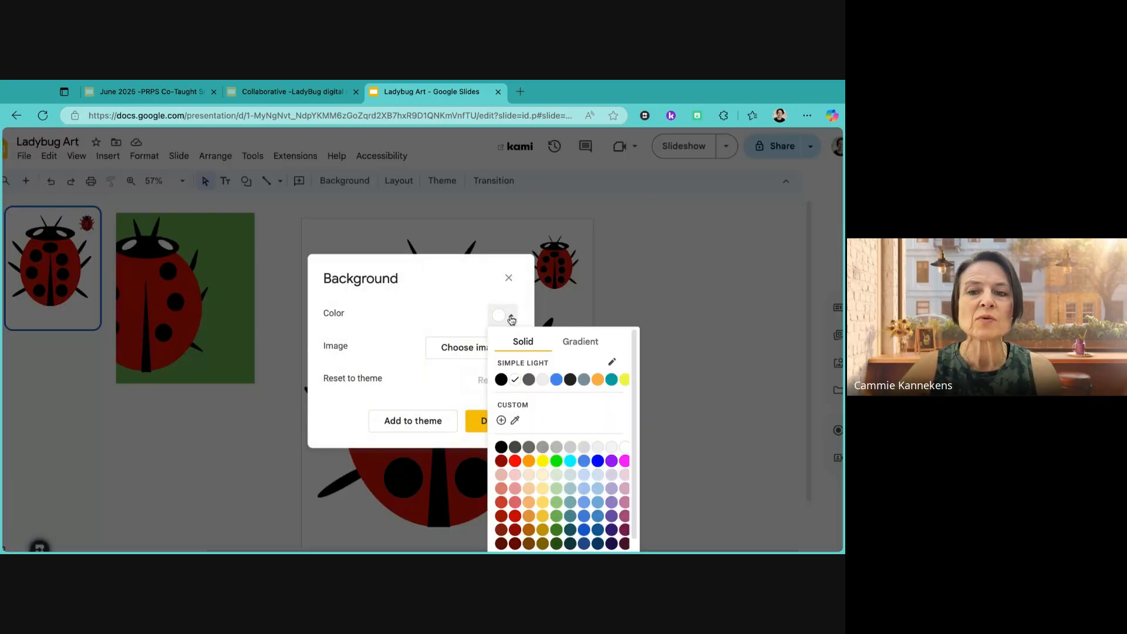
click(557, 505)
click(502, 421)
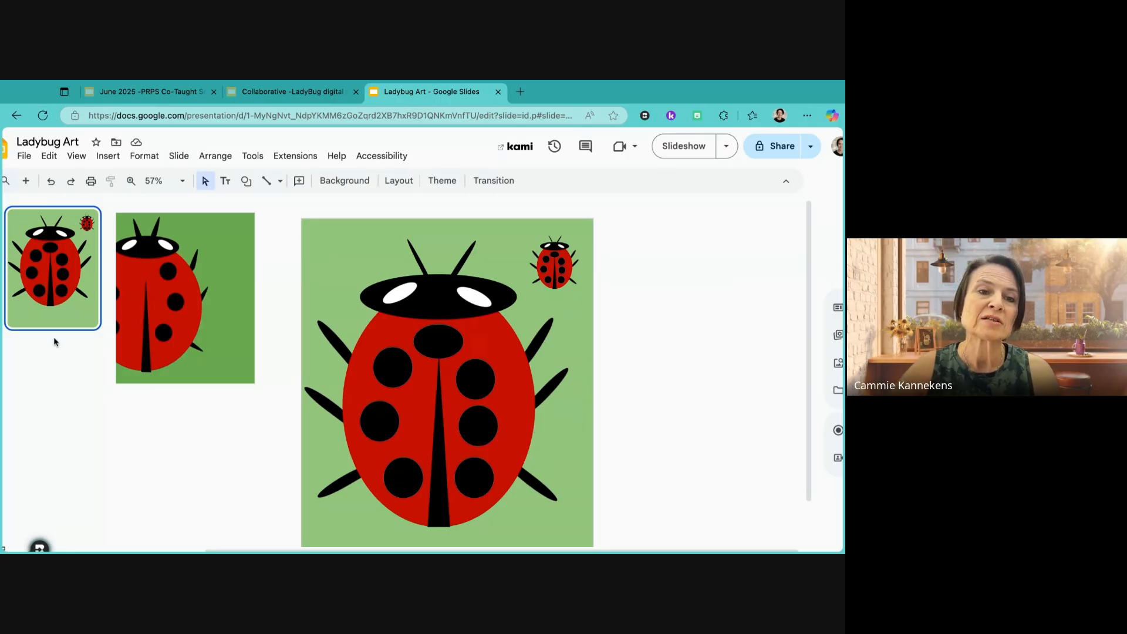
- Duplicate the green ladybug slide to make a second slide
scroll(82, 329, left, 2)
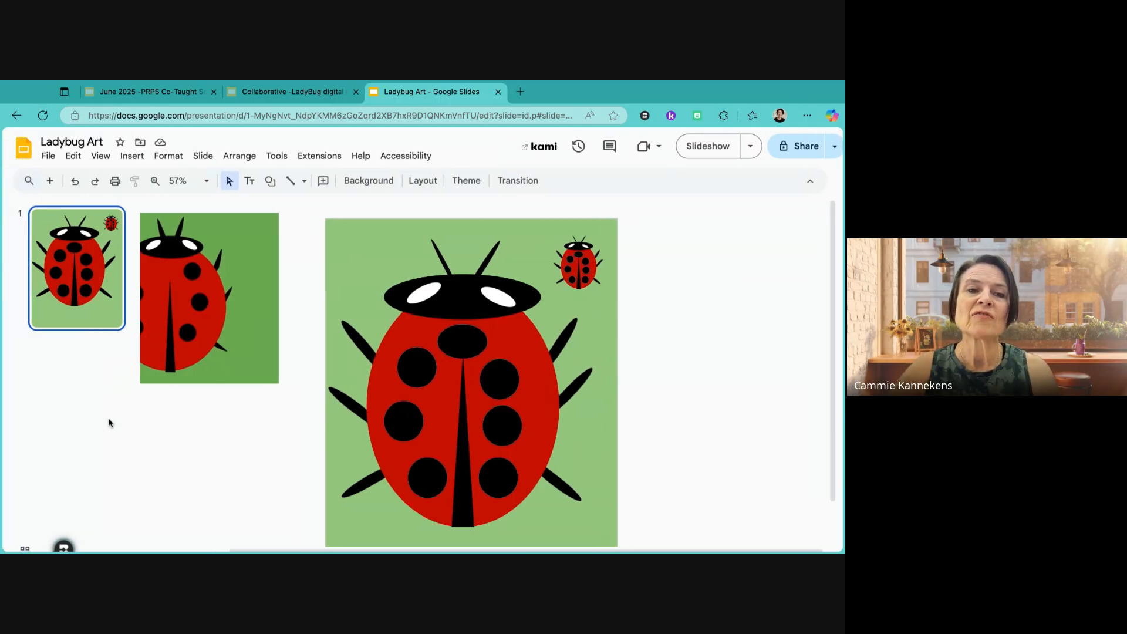
click(99, 391)
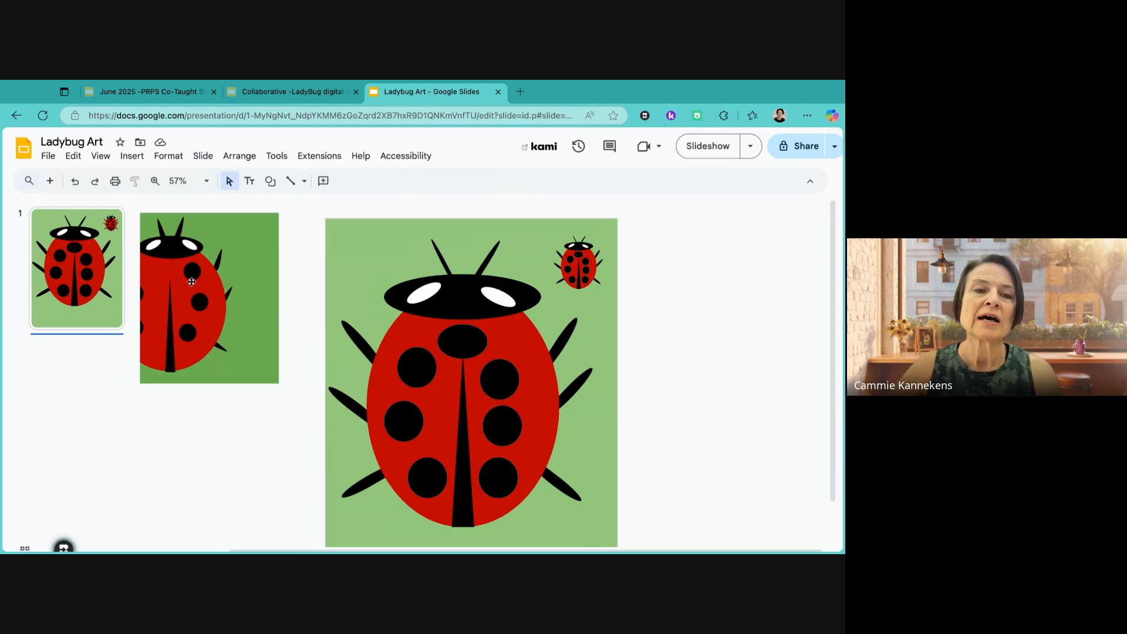
click(106, 323)
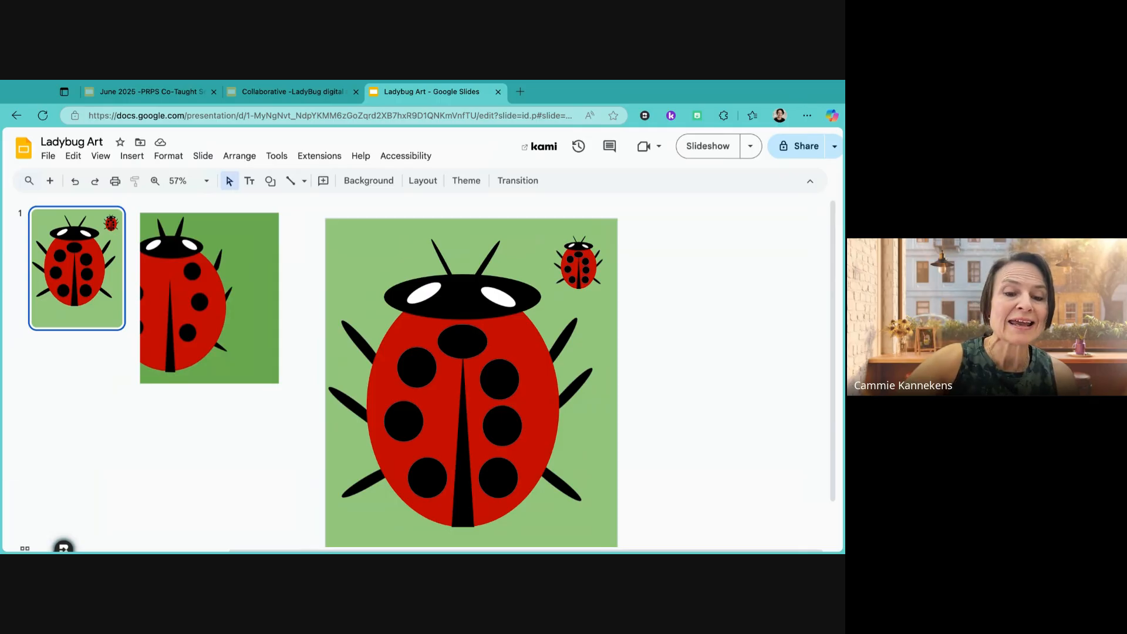
key(ctrl+d)
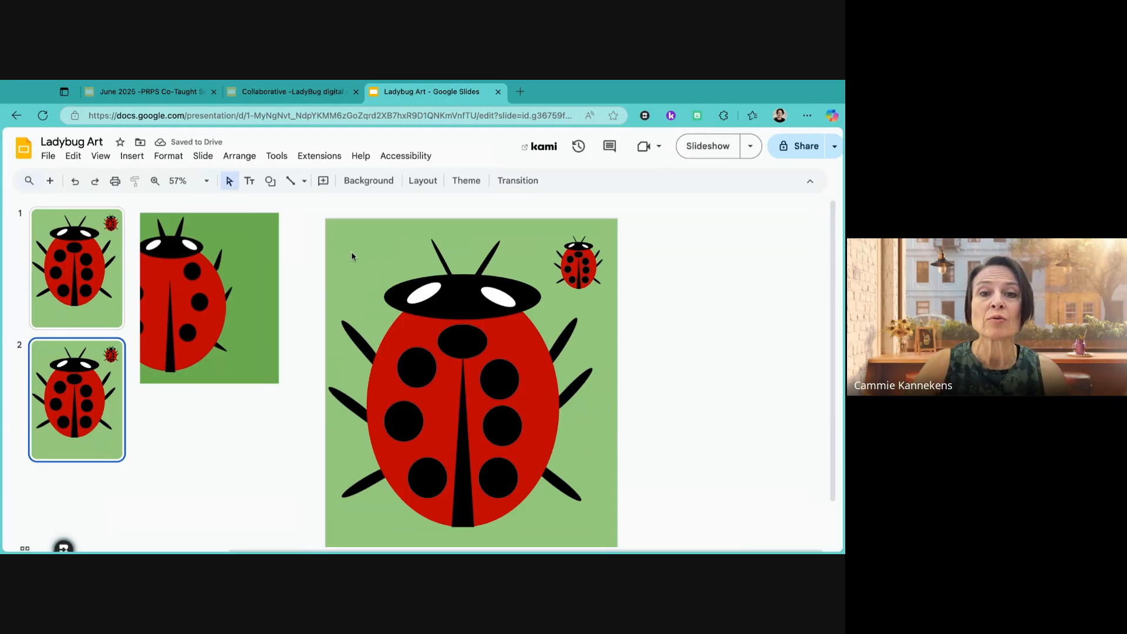
- Set the duplicate slide's background to a solid pale blue
click(370, 180)
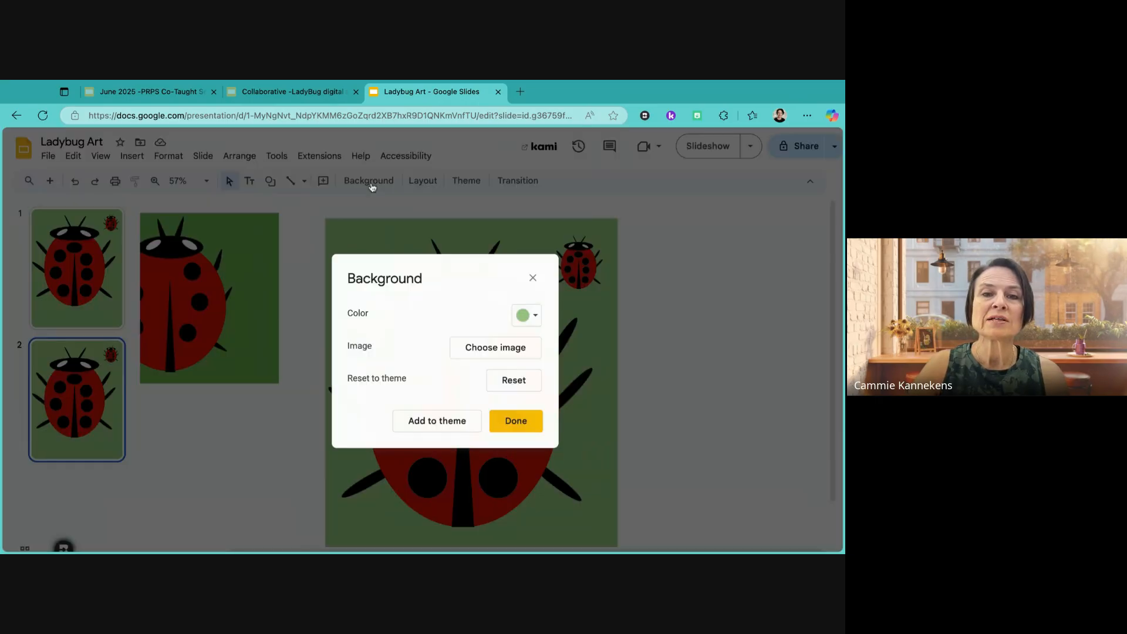
click(531, 315)
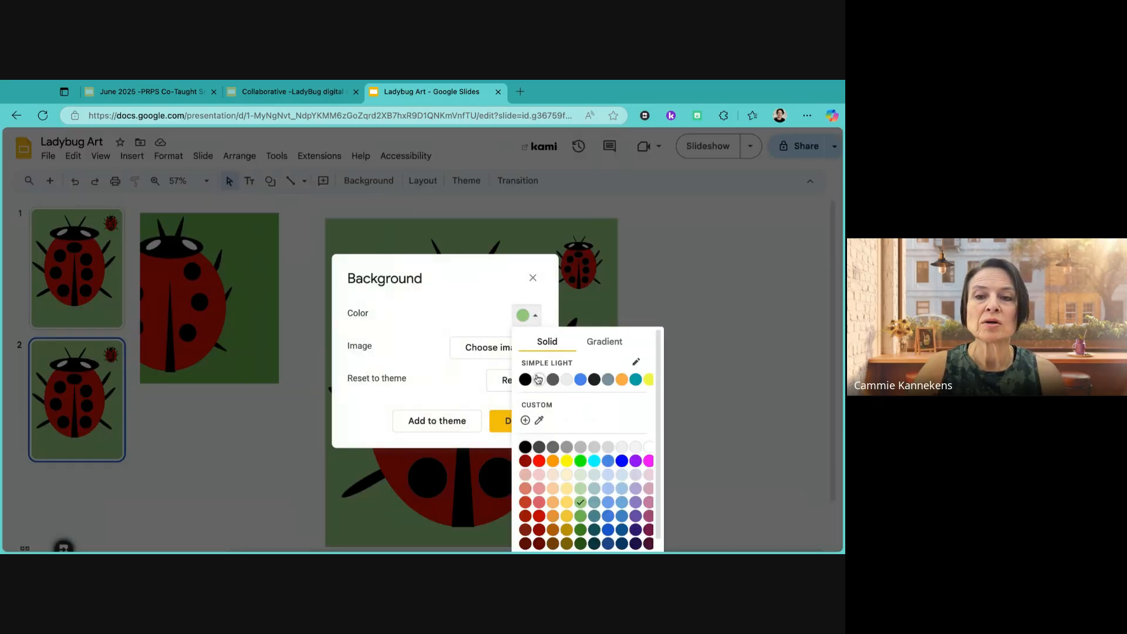
click(622, 476)
click(519, 419)
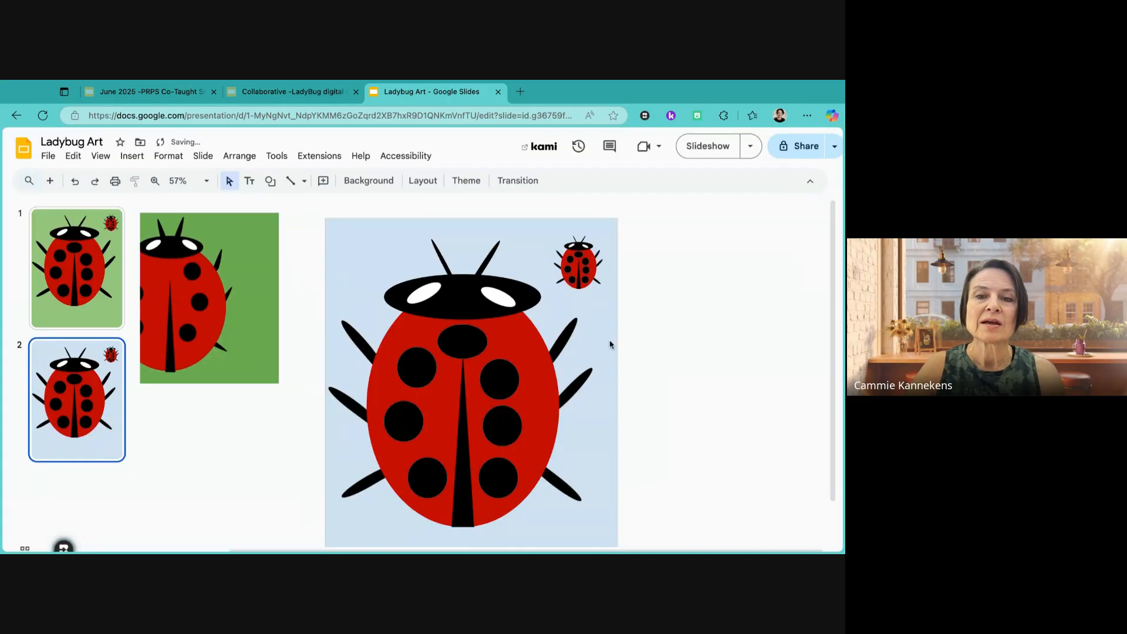
scroll(662, 317, down, 1)
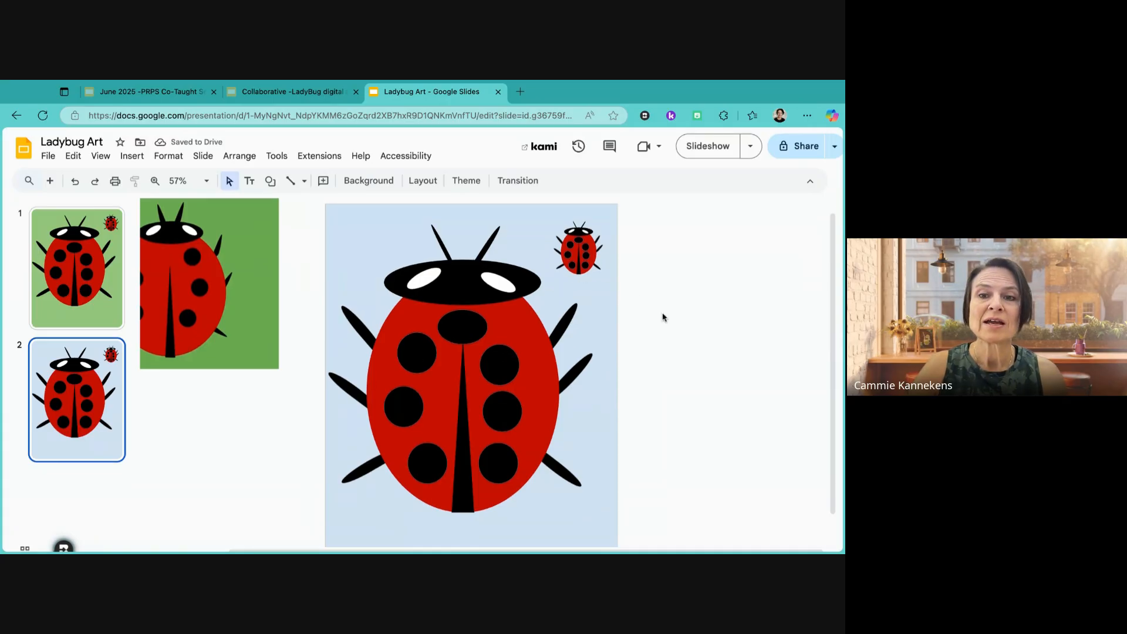
scroll(662, 317, down, 2)
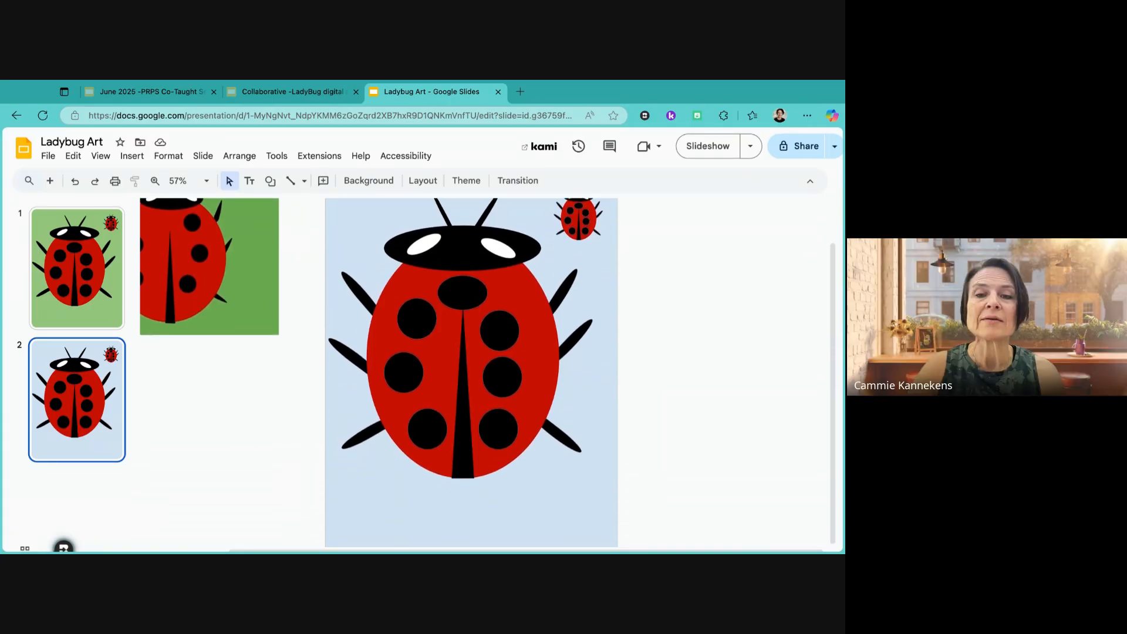
scroll(487, 371, up, 3)
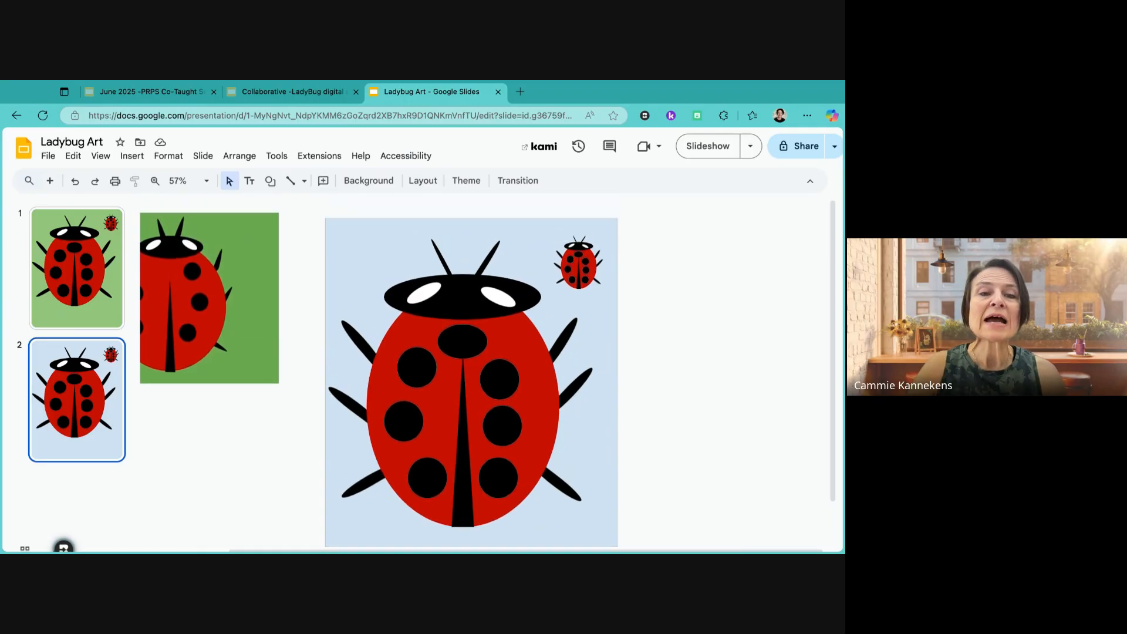
scroll(488, 371, left, 2)
scroll(487, 371, left, 1)
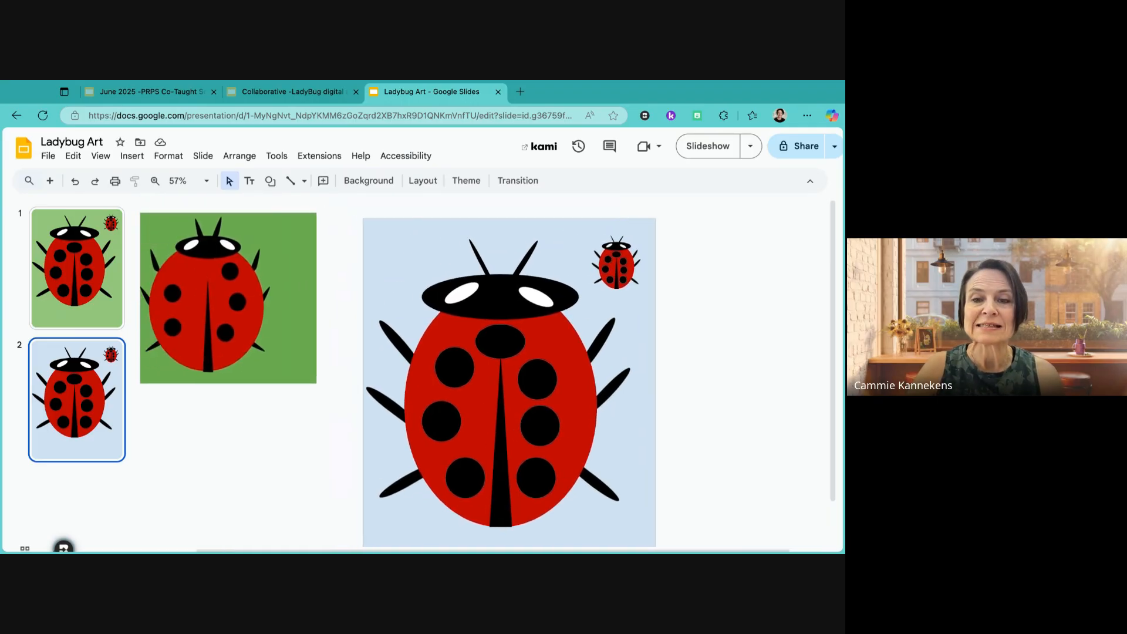
scroll(519, 502, down, 2)
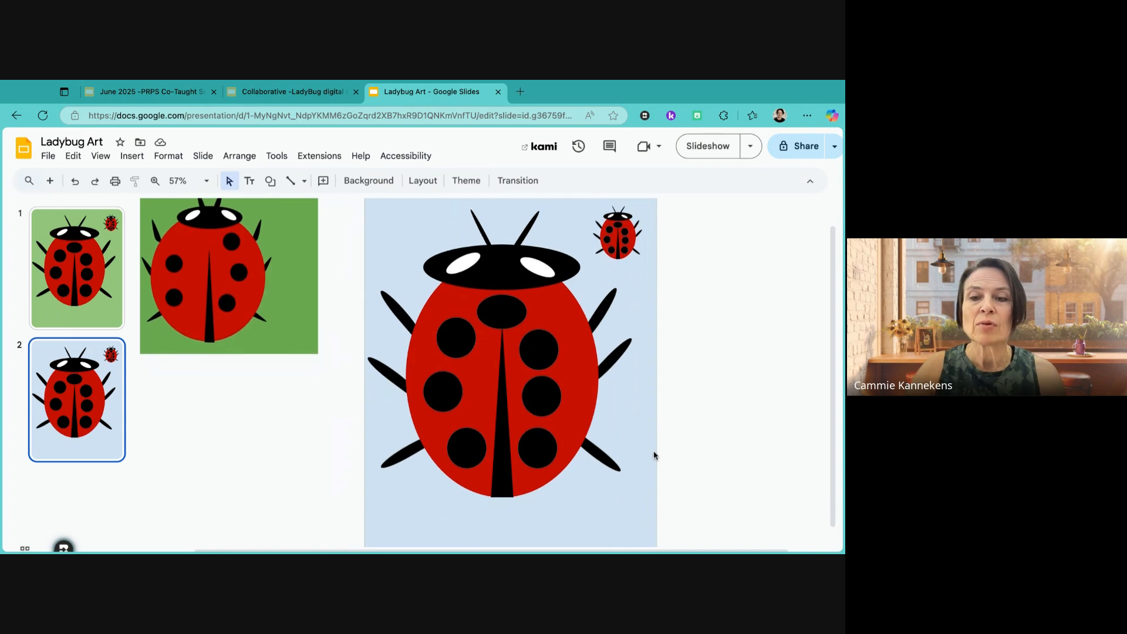
scroll(707, 435, down, 1)
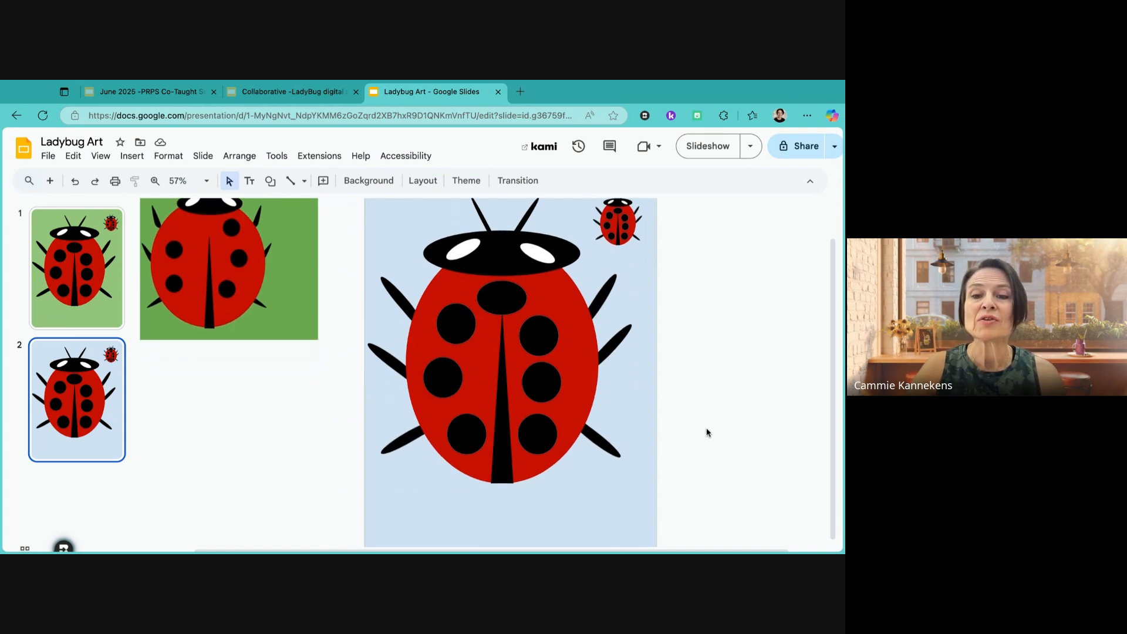
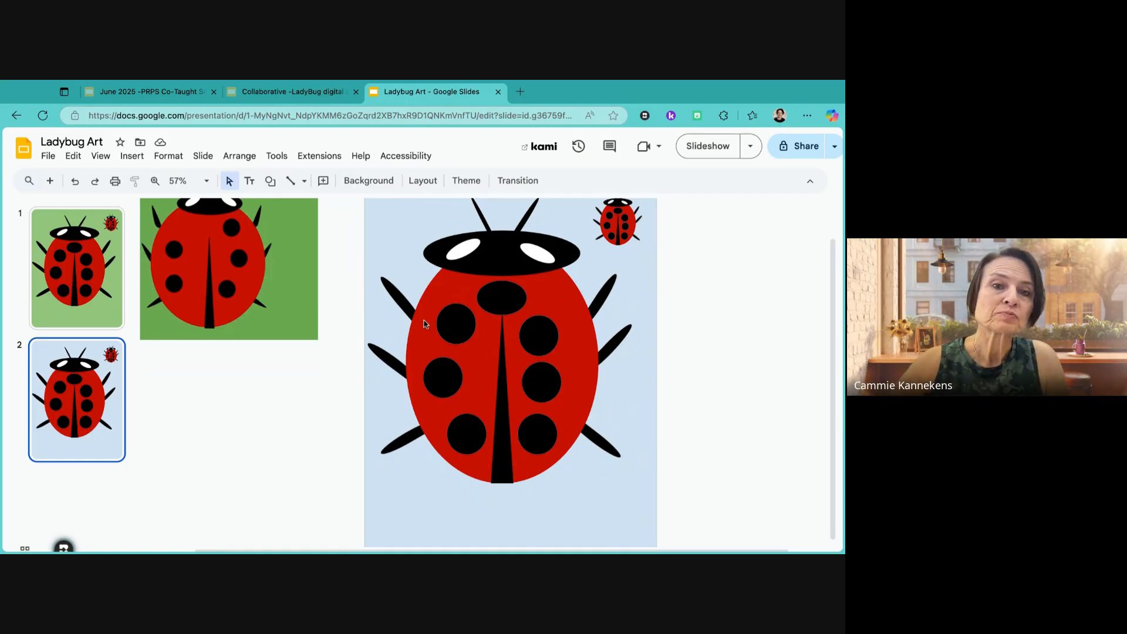
click(276, 156)
click(233, 398)
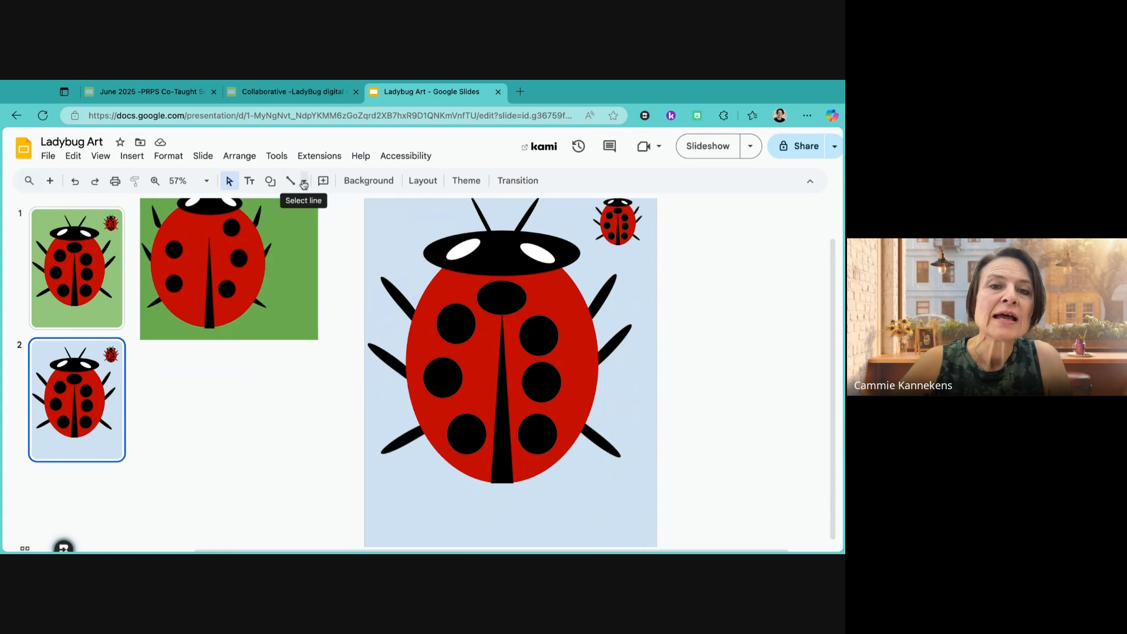
- Draw a closed zigzag grass shape with the Polyline tool across the lower-left half of the blue slide, with tall narrow spikes
click(303, 183)
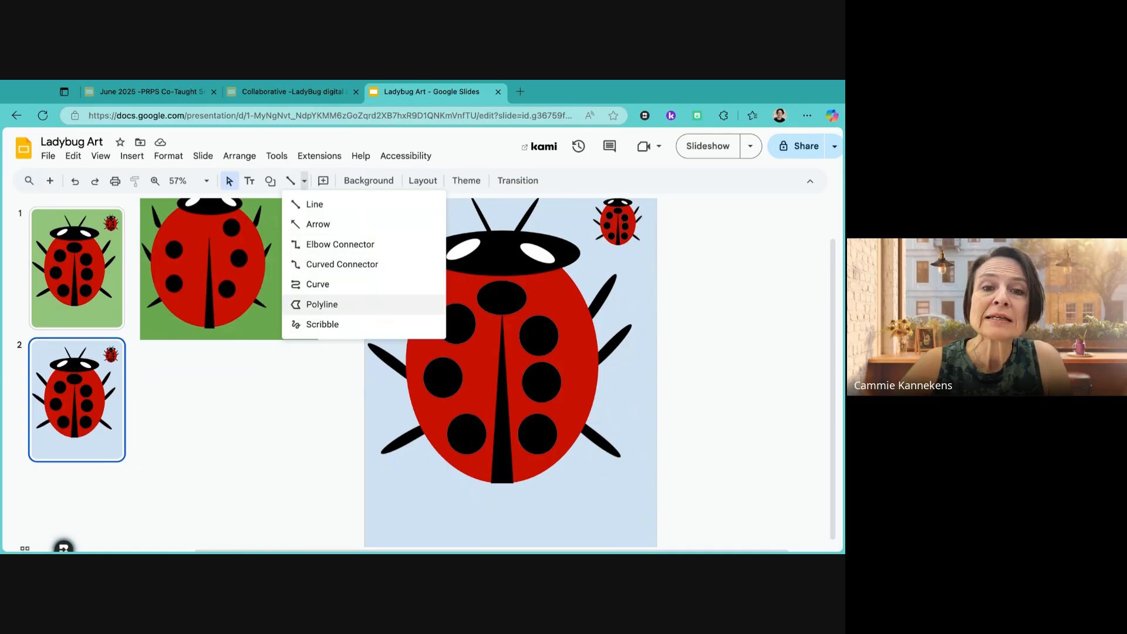
click(321, 304)
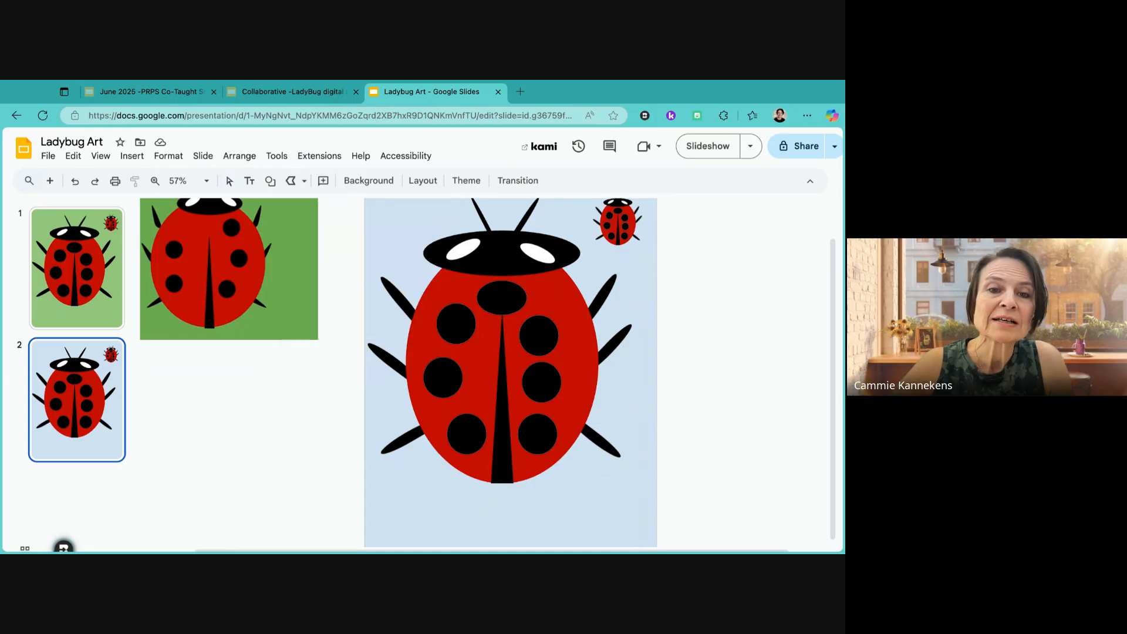
scroll(331, 415, up, 2)
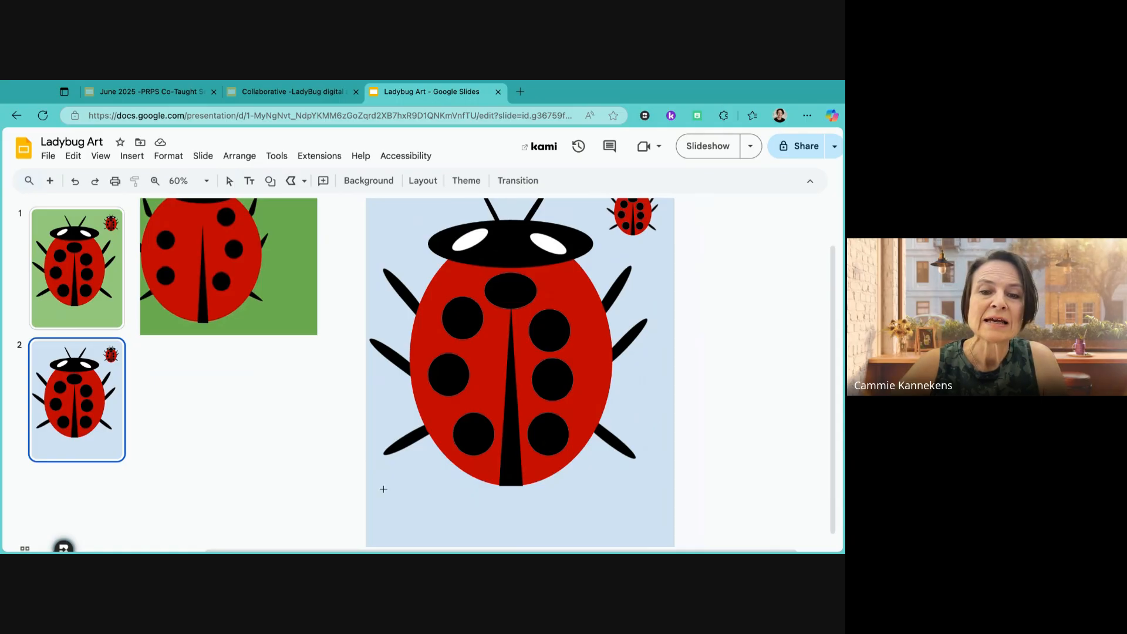
scroll(383, 489, down, 1)
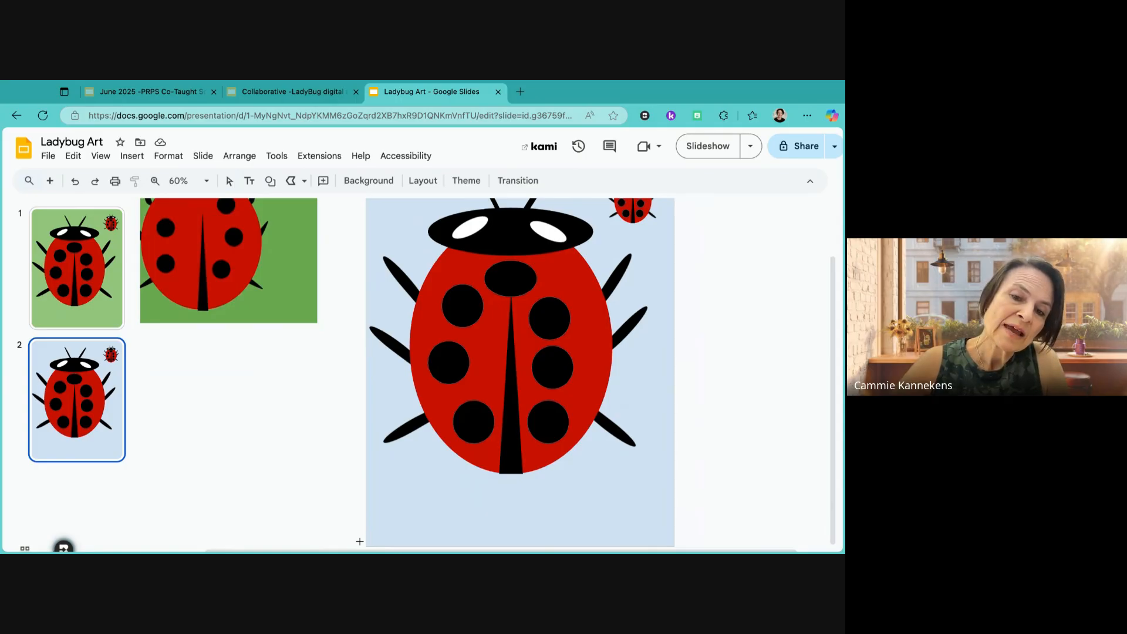
drag(360, 541, 384, 449)
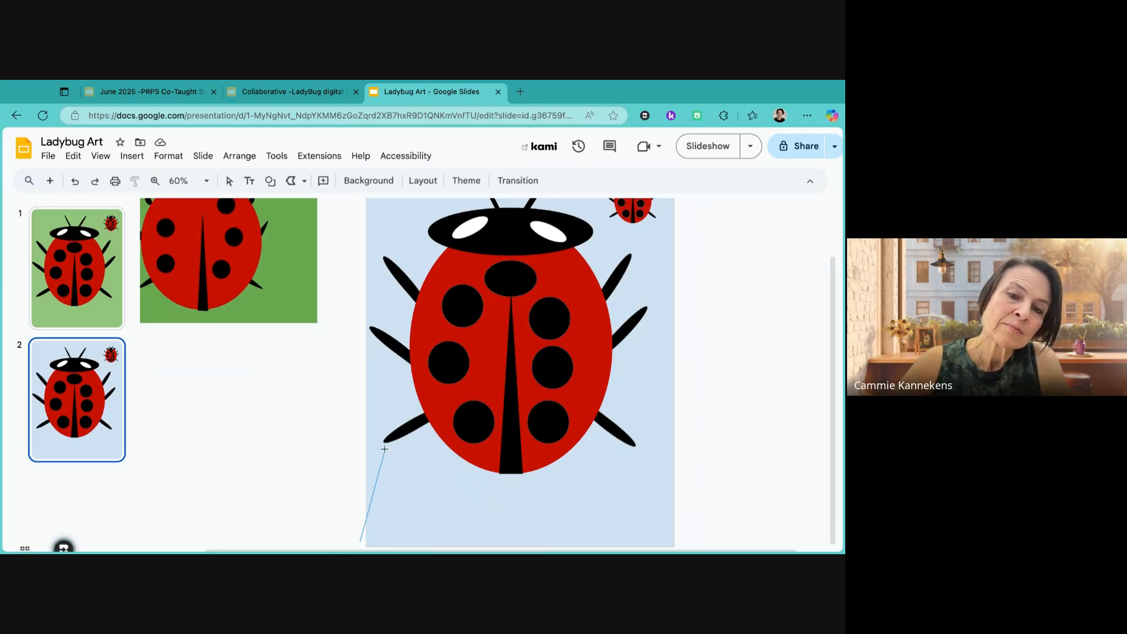
click(385, 449)
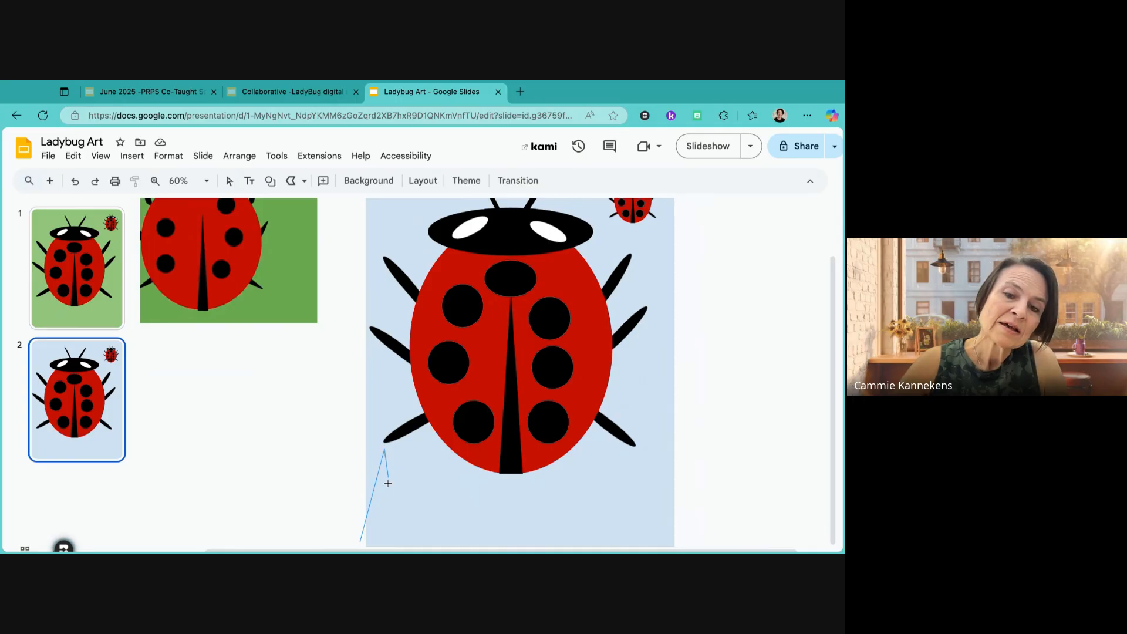
click(378, 537)
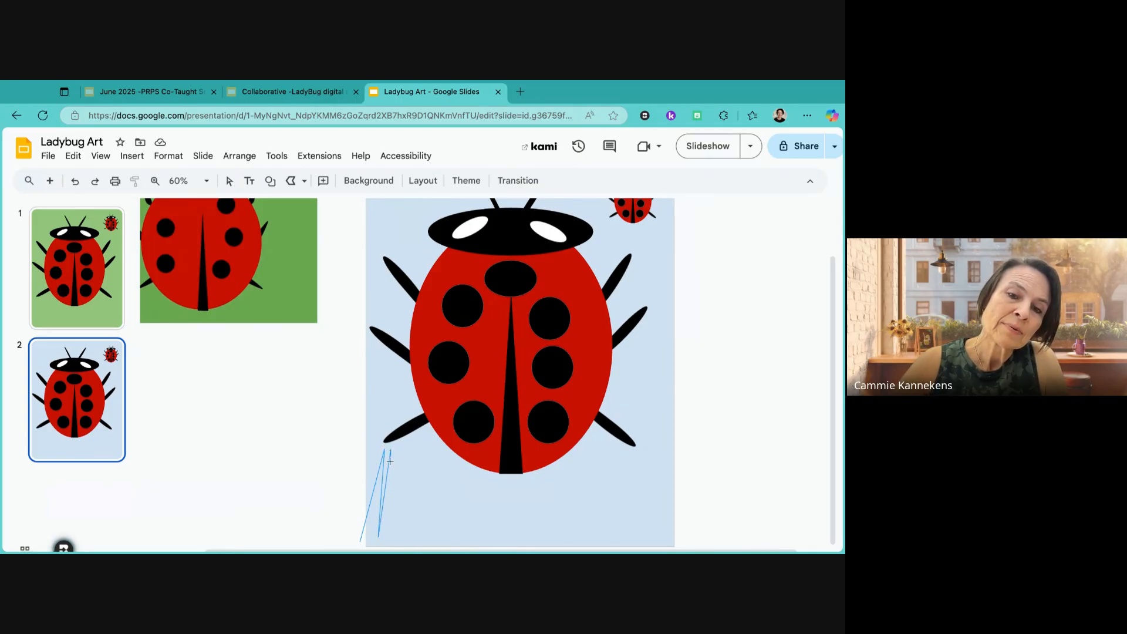
click(390, 449)
click(392, 541)
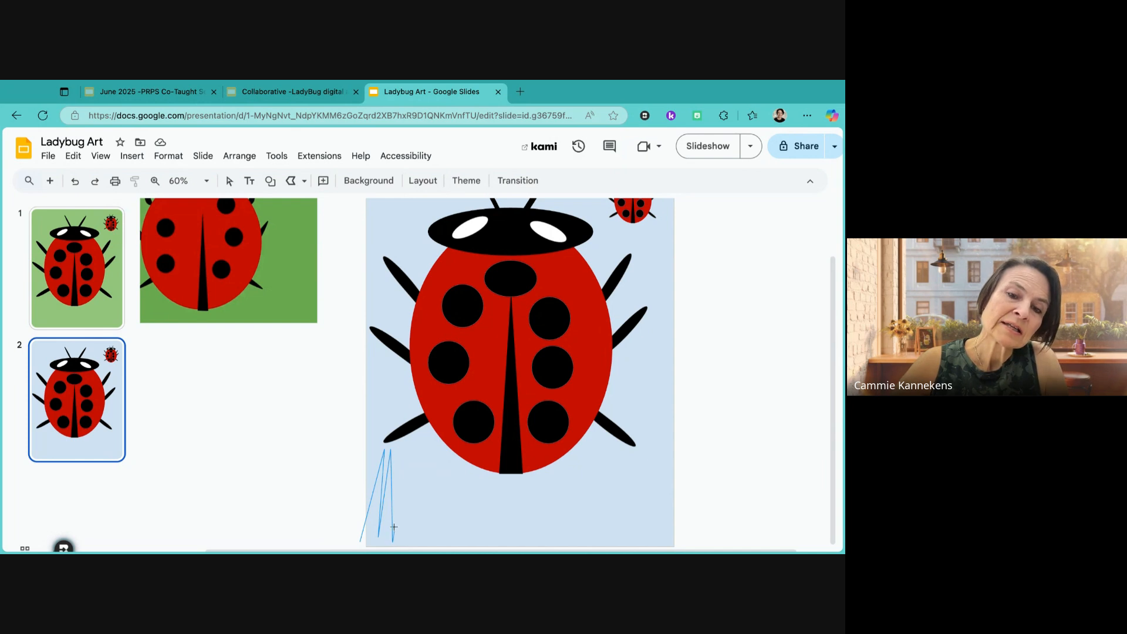
click(405, 450)
click(409, 542)
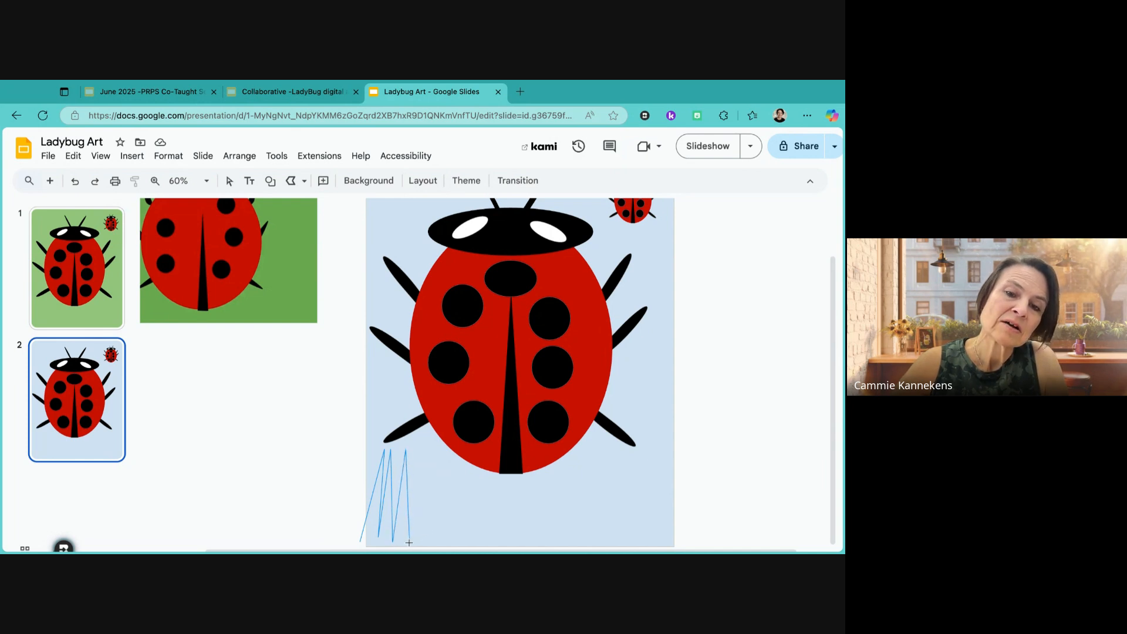
click(423, 450)
click(424, 544)
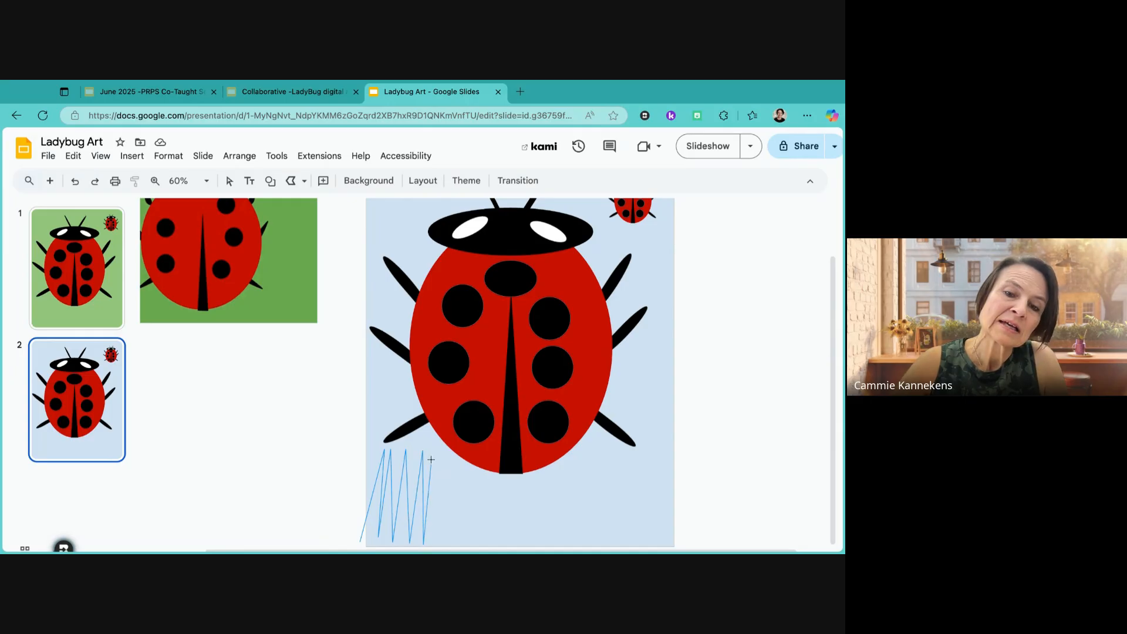
click(434, 452)
click(441, 529)
click(450, 469)
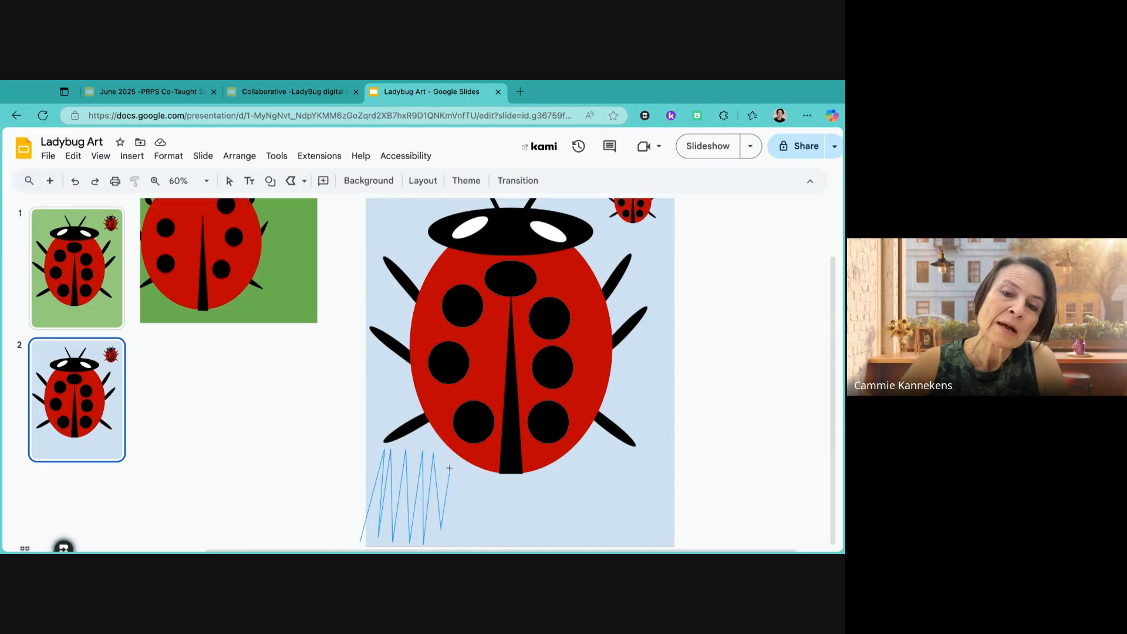
click(460, 467)
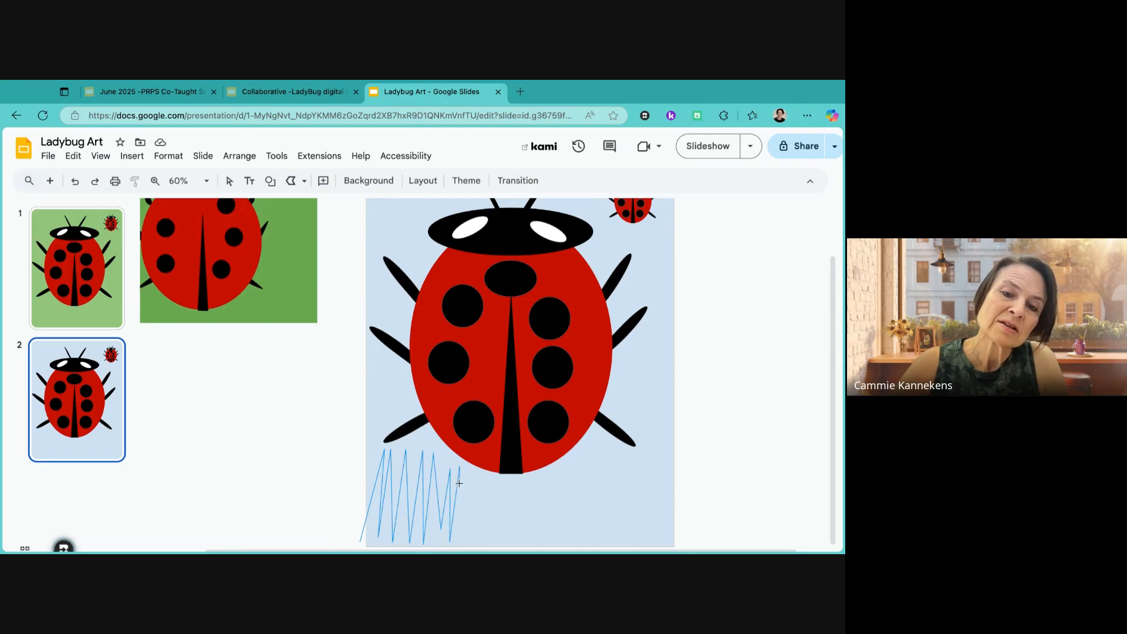
click(465, 531)
click(470, 450)
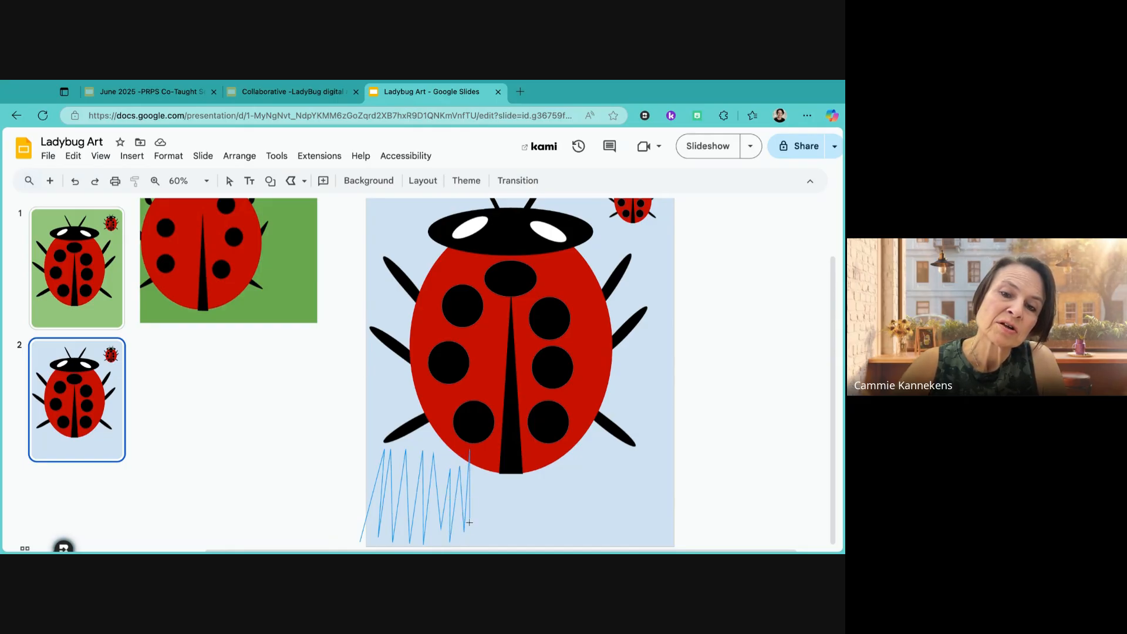
click(475, 540)
click(486, 456)
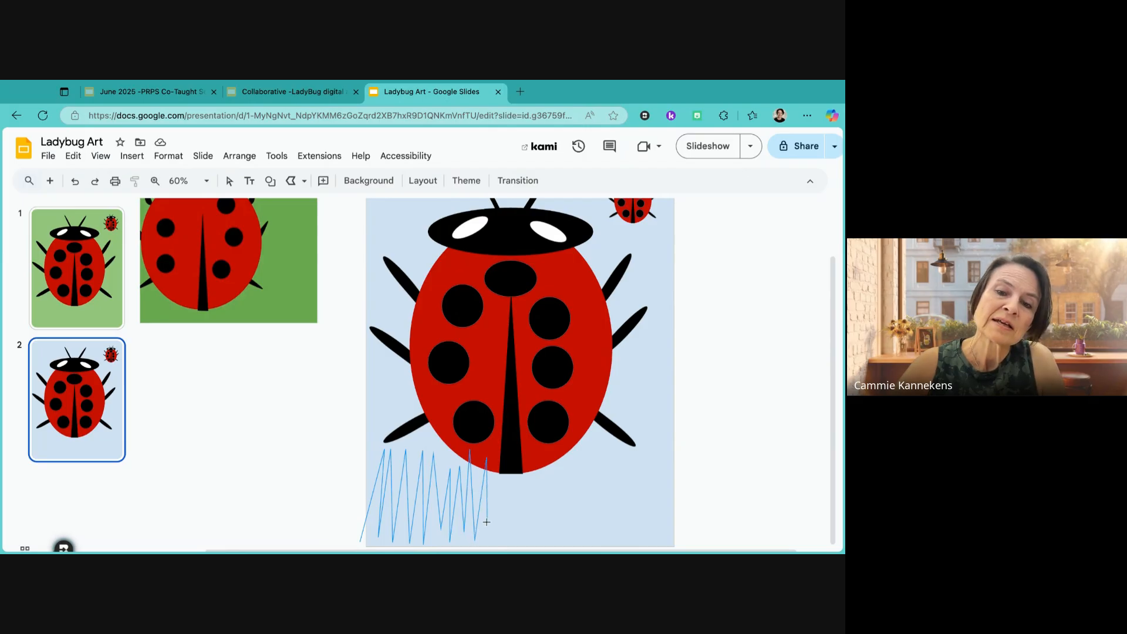
click(492, 535)
click(508, 472)
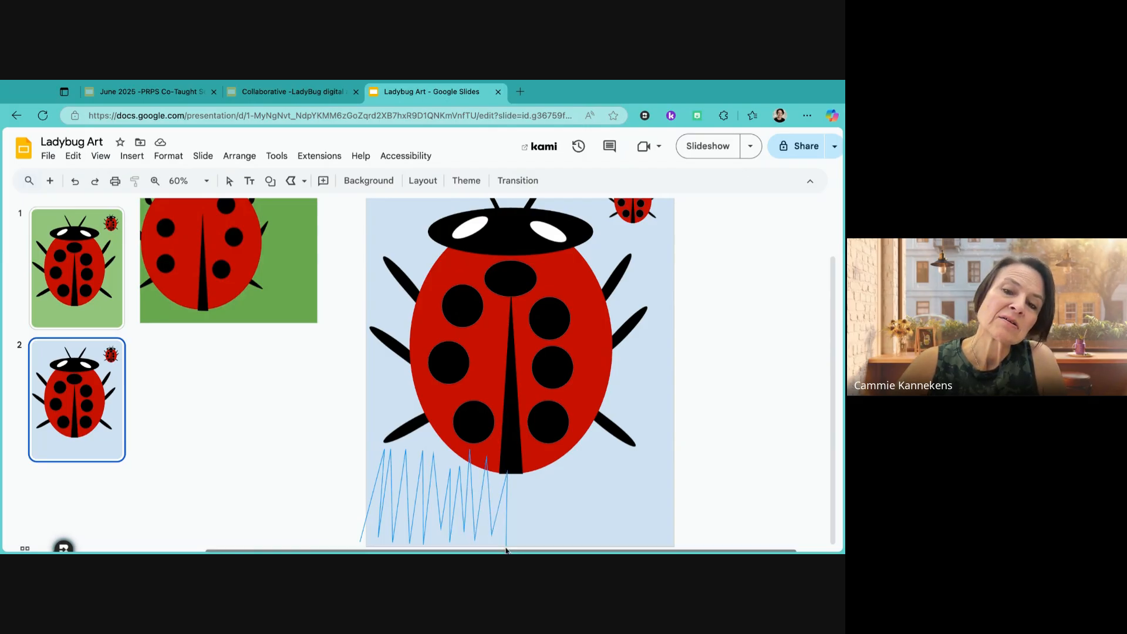
click(507, 537)
click(517, 462)
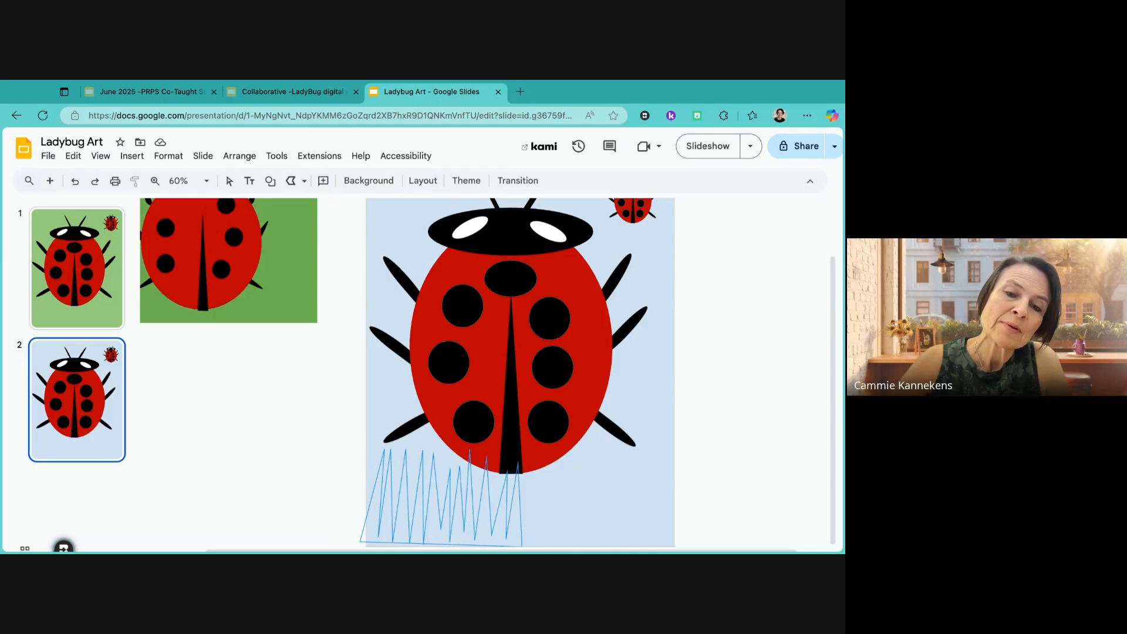
click(360, 541)
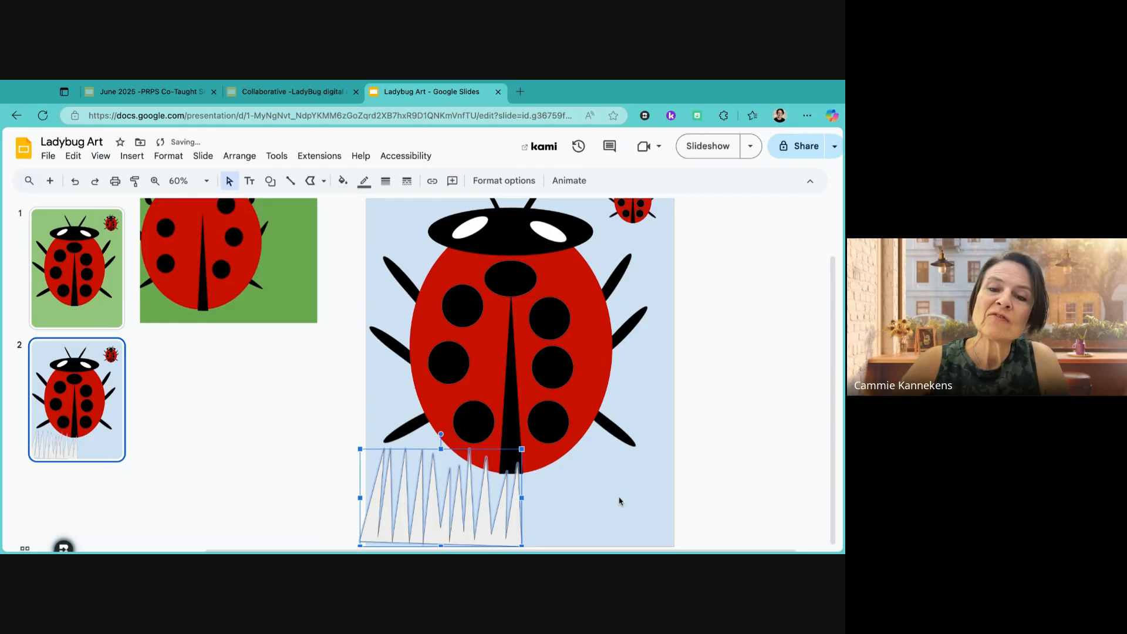
- Move the zigzag grass shape slightly up and to the left on the blue slide
scroll(735, 465, down, 2)
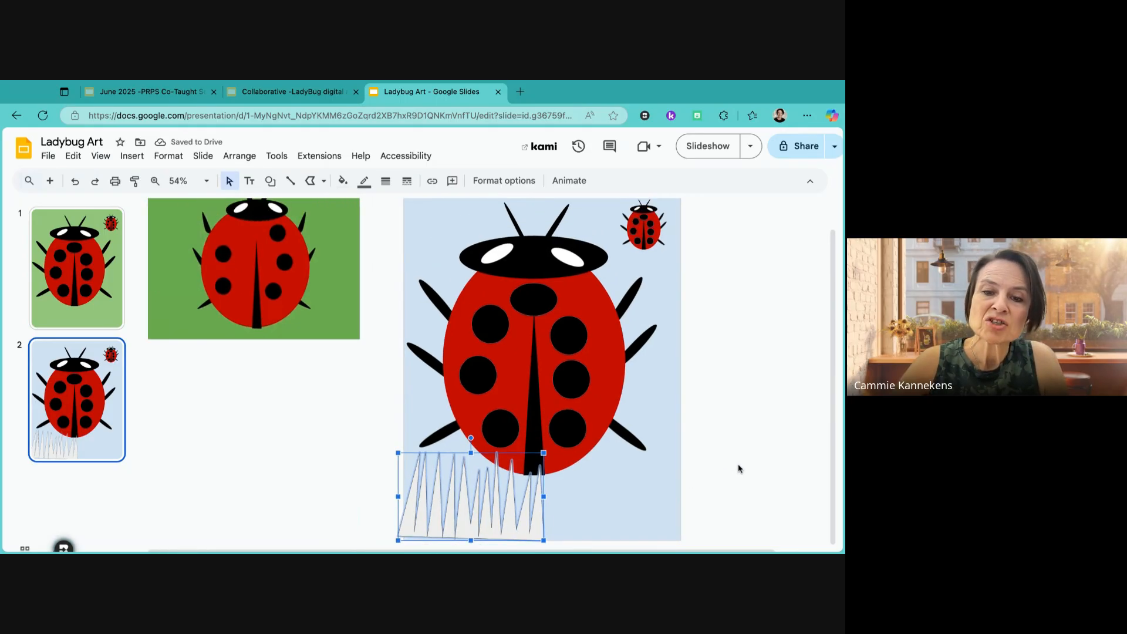
scroll(739, 468, down, 1)
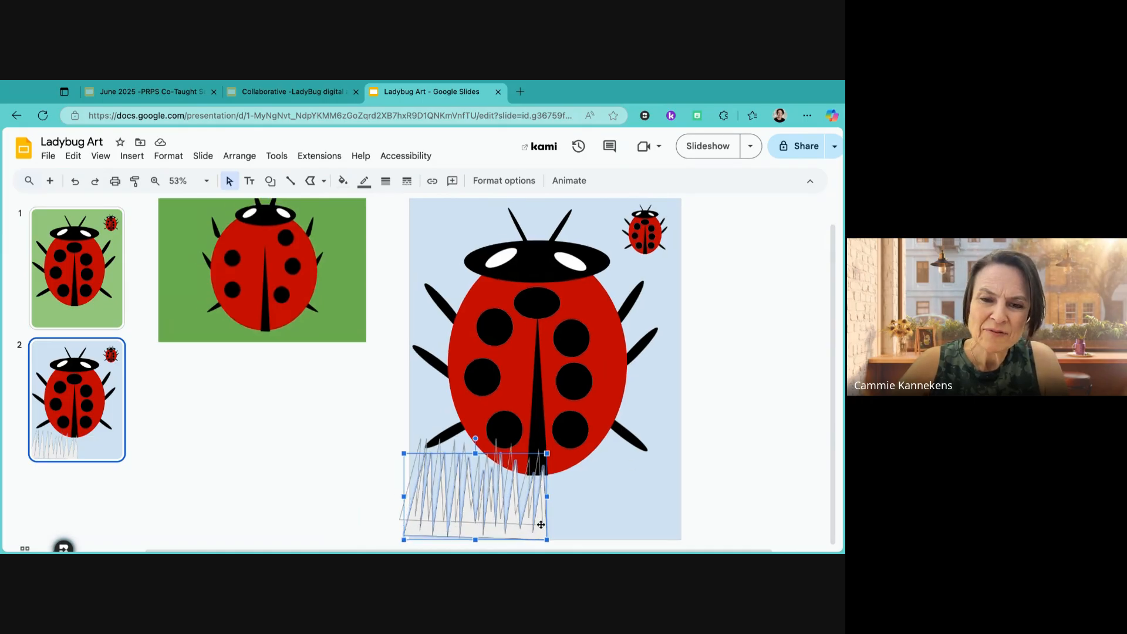
drag(540, 523, 535, 504)
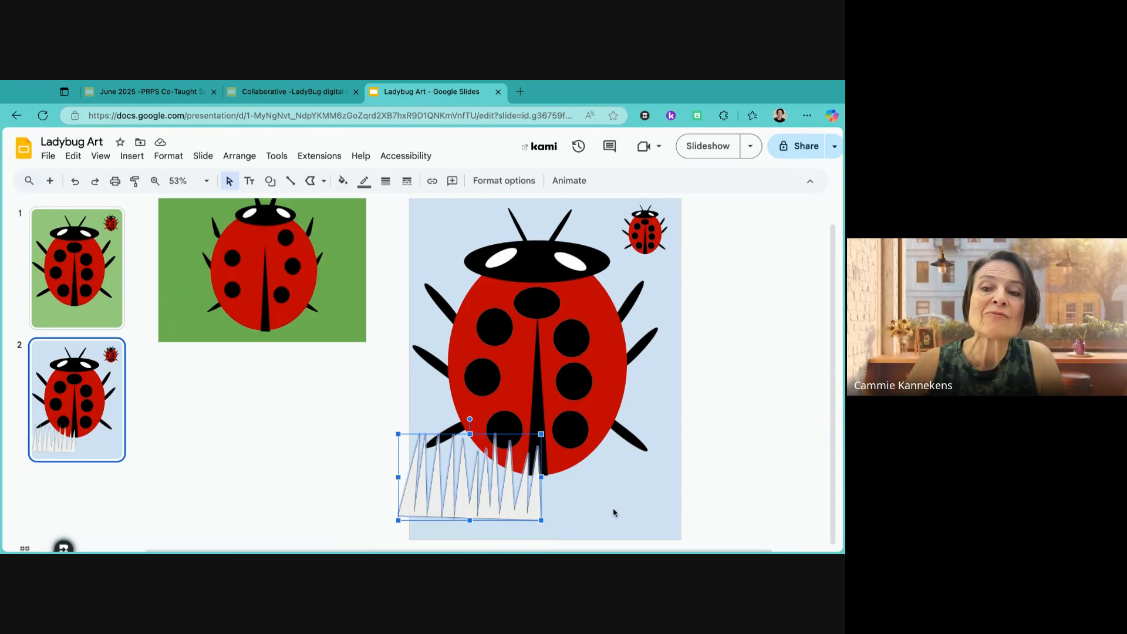
- Edit the grass shape's points, raising two blade tips and lowering both bottom corners to form a deeper, level base
double_click(509, 511)
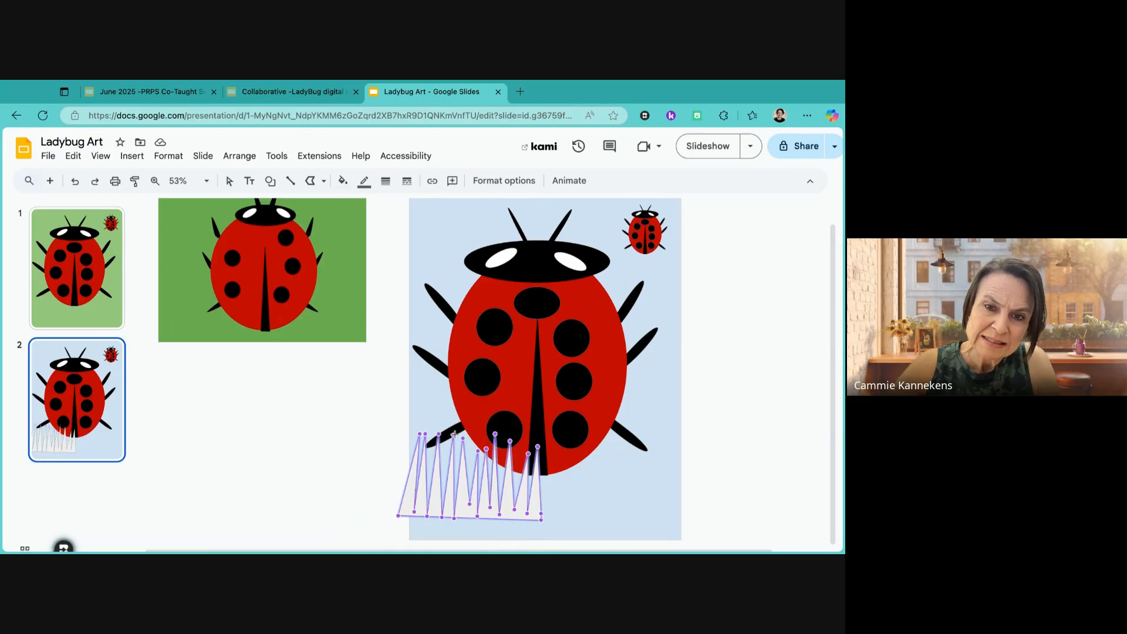
drag(454, 434, 429, 418)
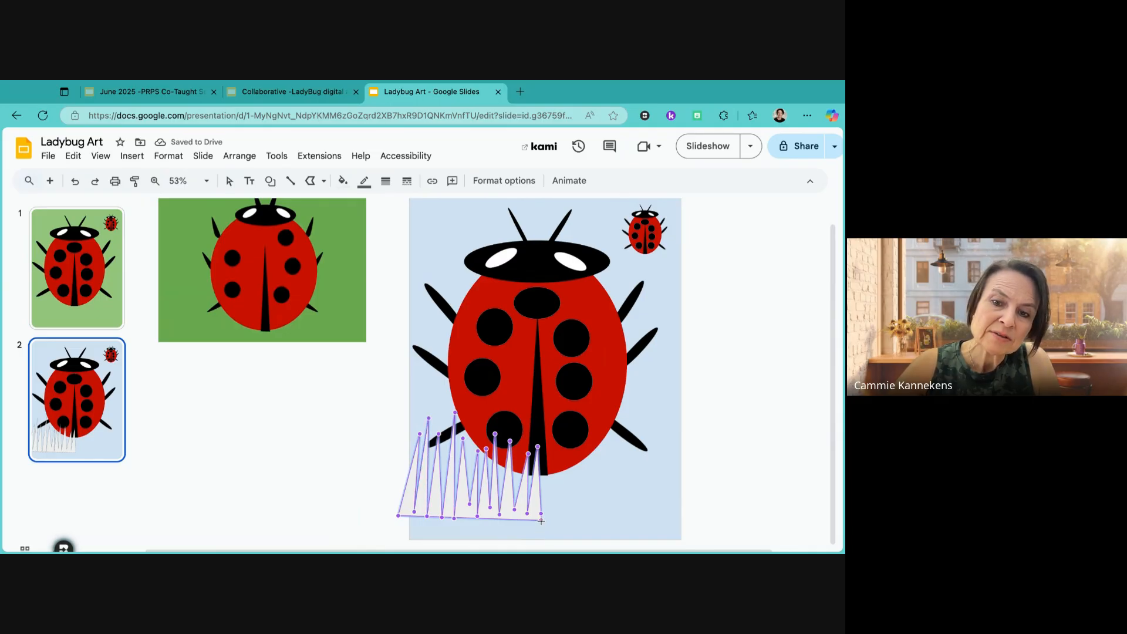
drag(541, 521, 541, 533)
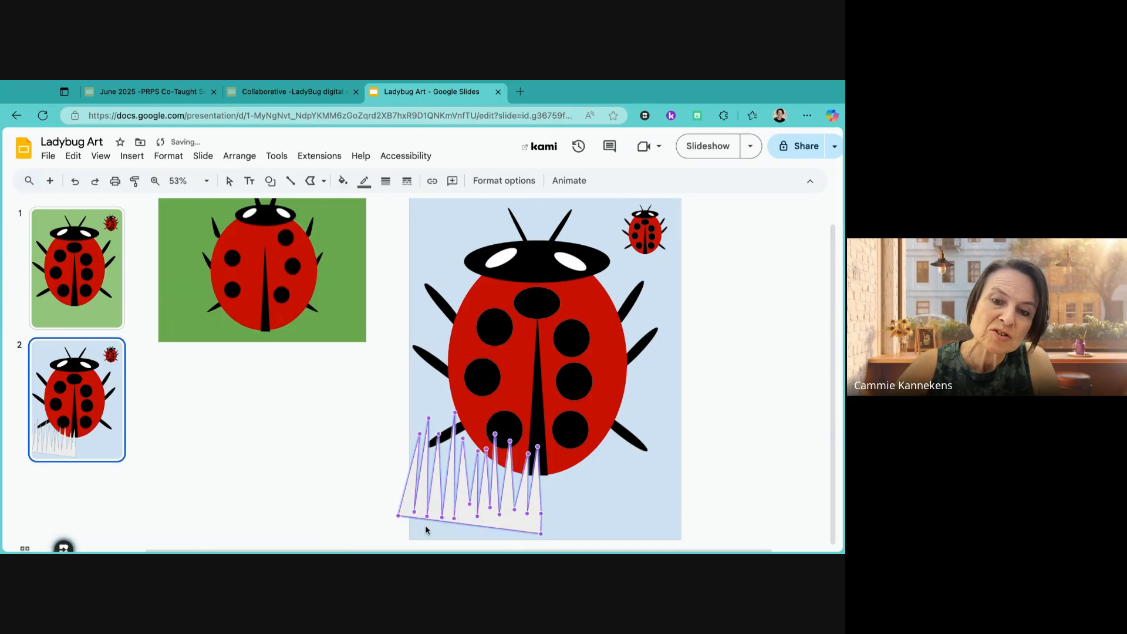
drag(398, 514, 394, 534)
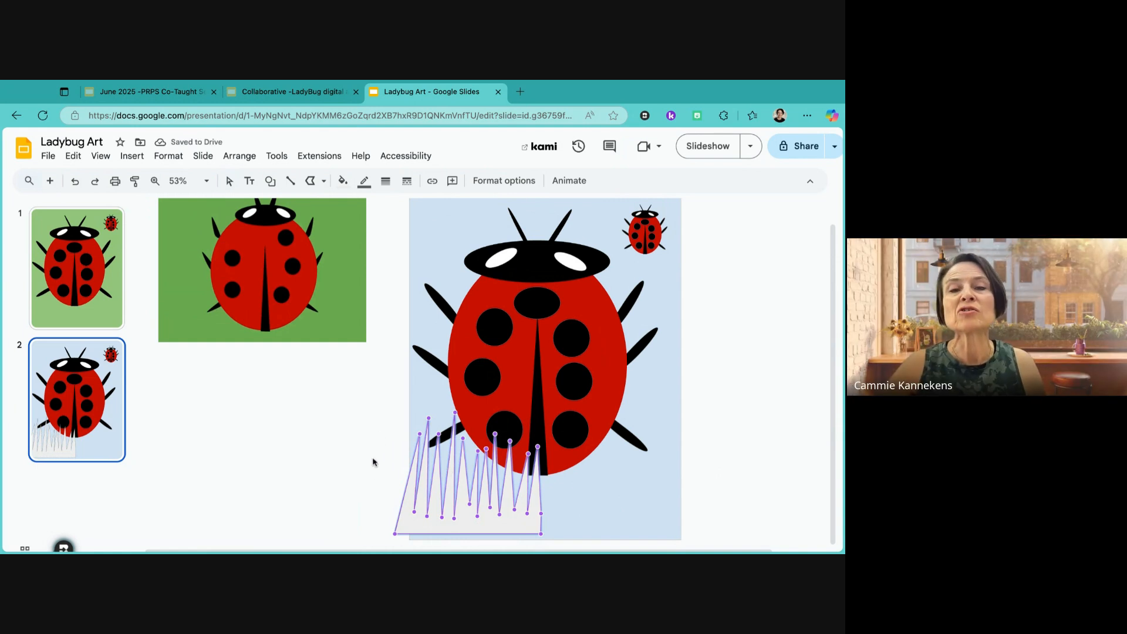
- Fill the grass shape with solid medium green and make its outline transparent
click(343, 186)
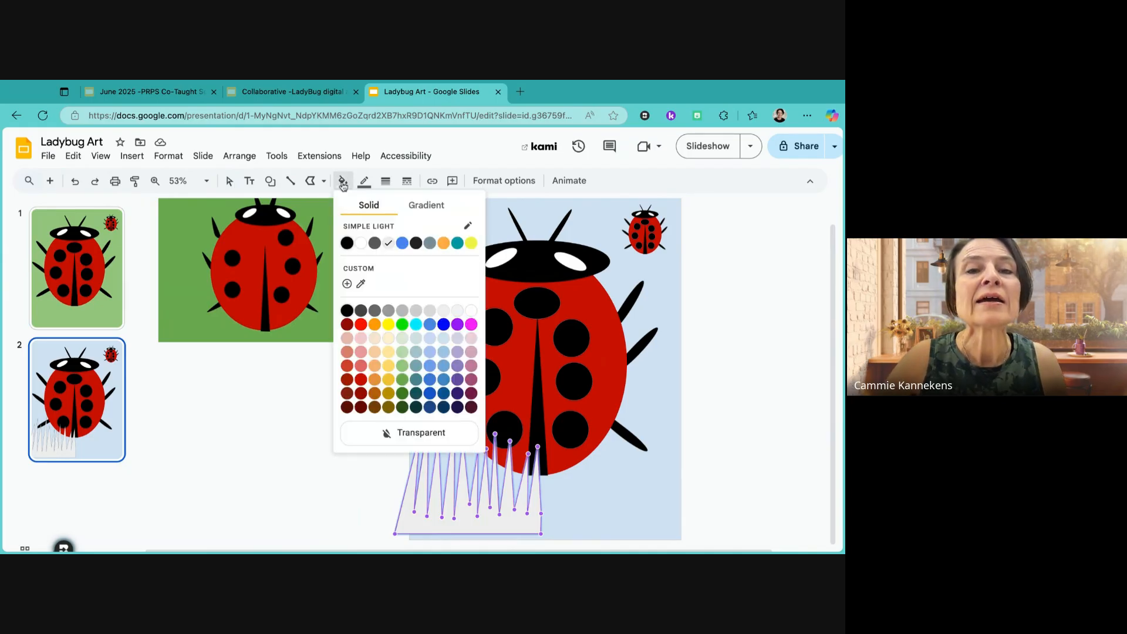
click(402, 380)
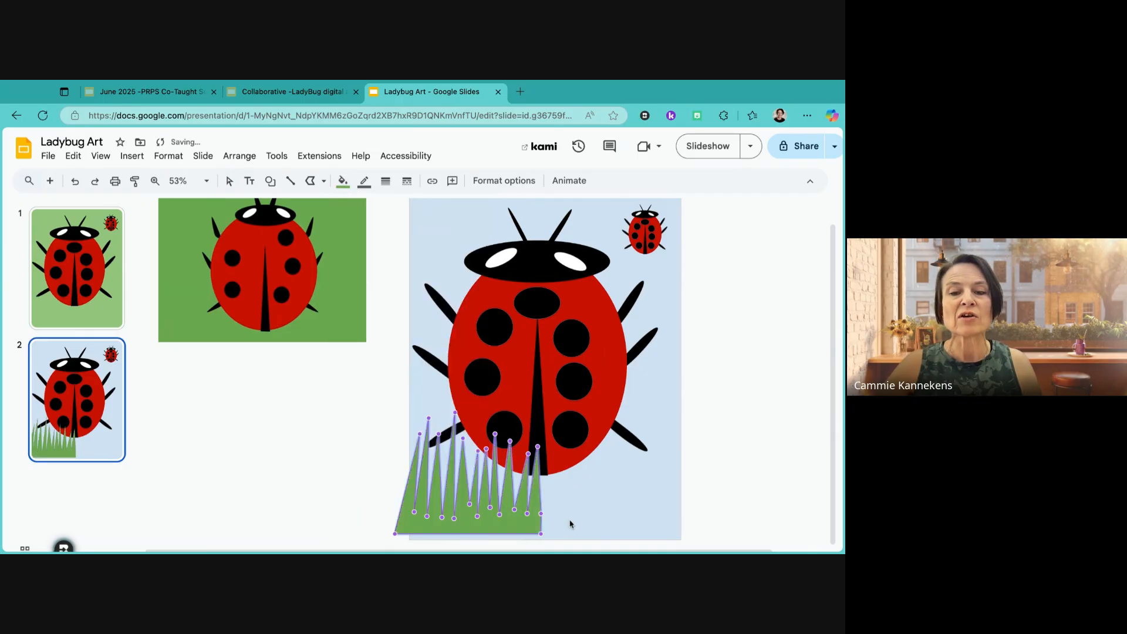
key(Escape)
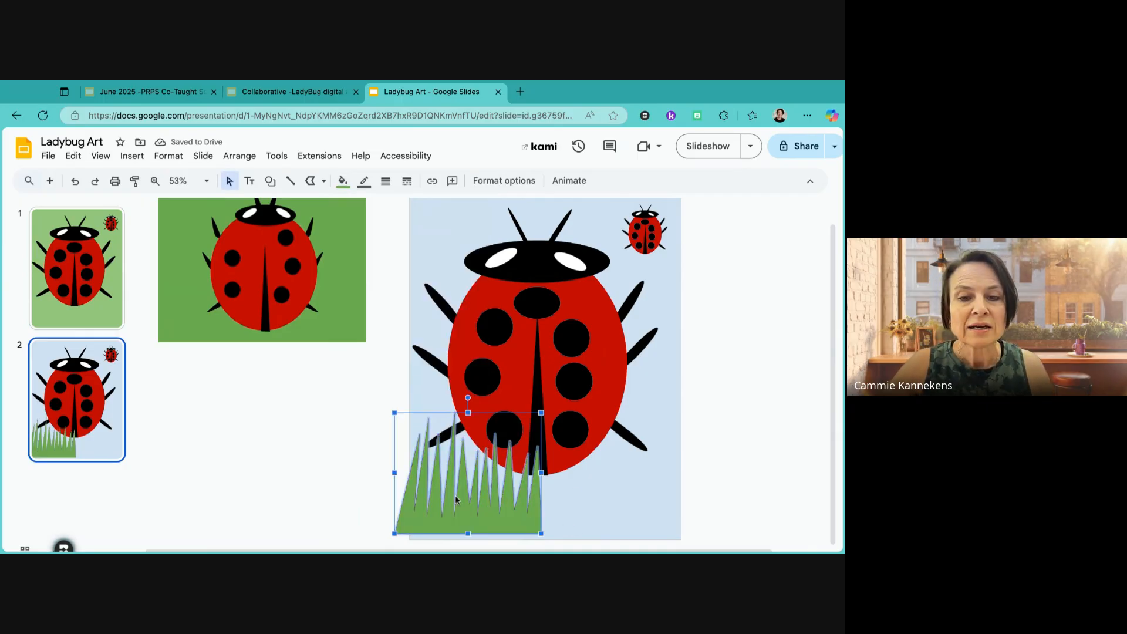
click(364, 181)
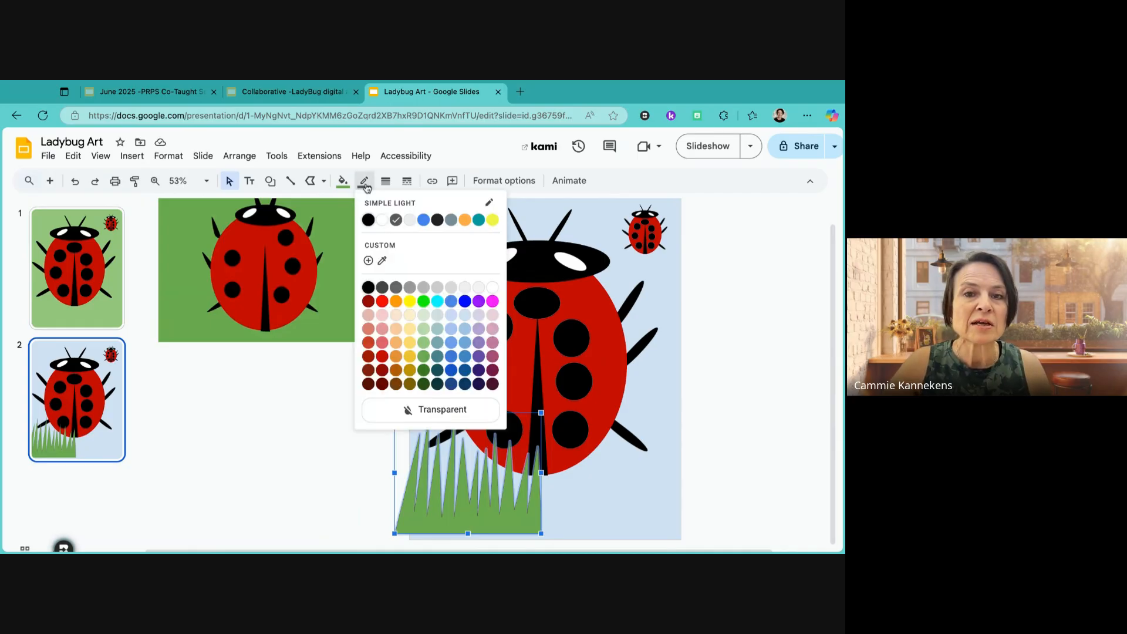
click(414, 408)
click(598, 518)
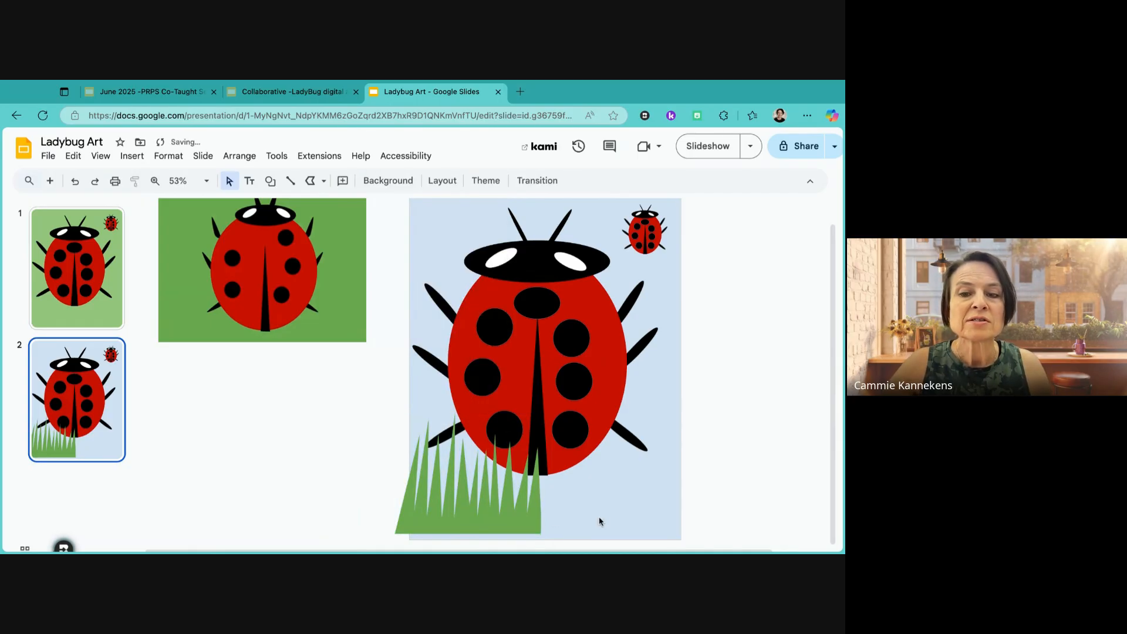
- Duplicate the green grass and align the two pieces side by side along the slide's bottom edge to span its width
drag(534, 509, 668, 519)
key(ctrl+d)
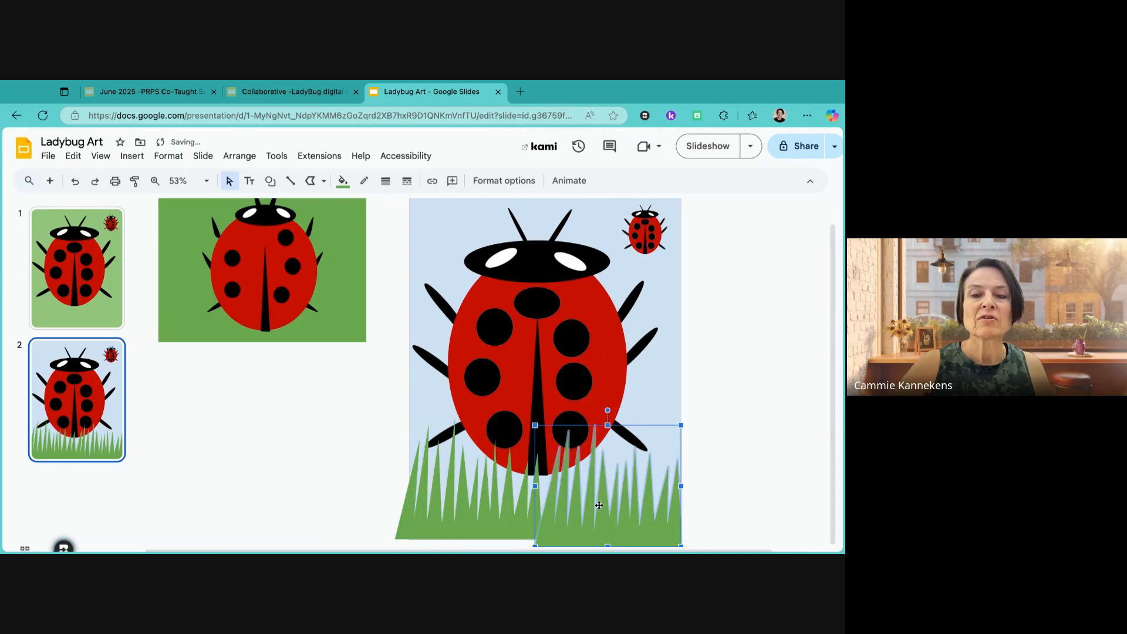
click(709, 489)
click(646, 506)
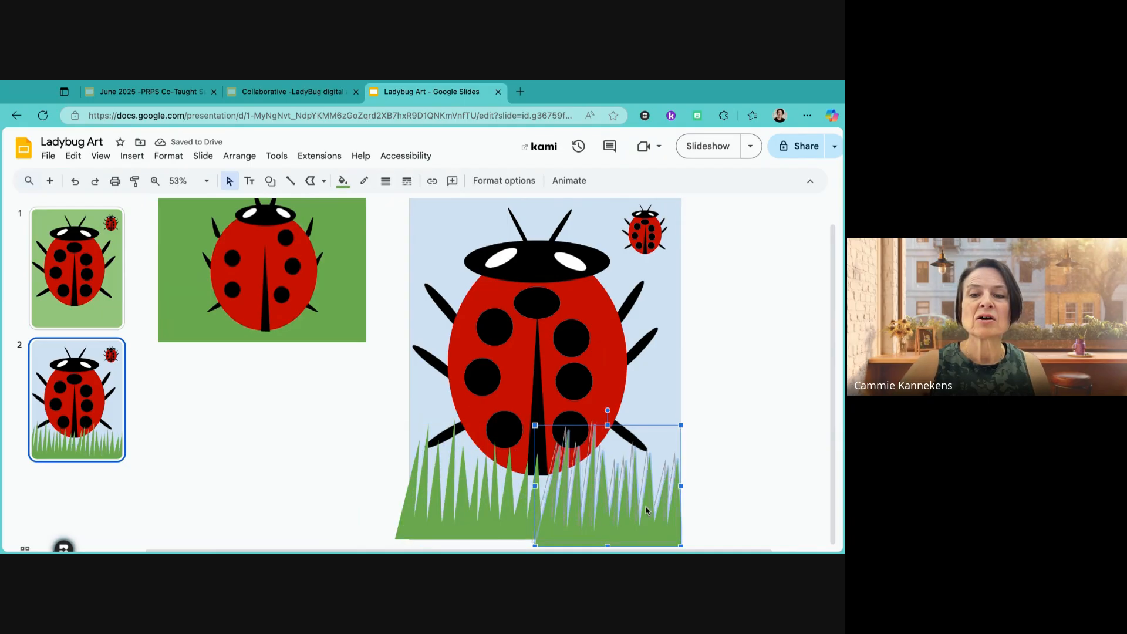
drag(646, 506, 640, 504)
drag(675, 544, 679, 542)
click(710, 518)
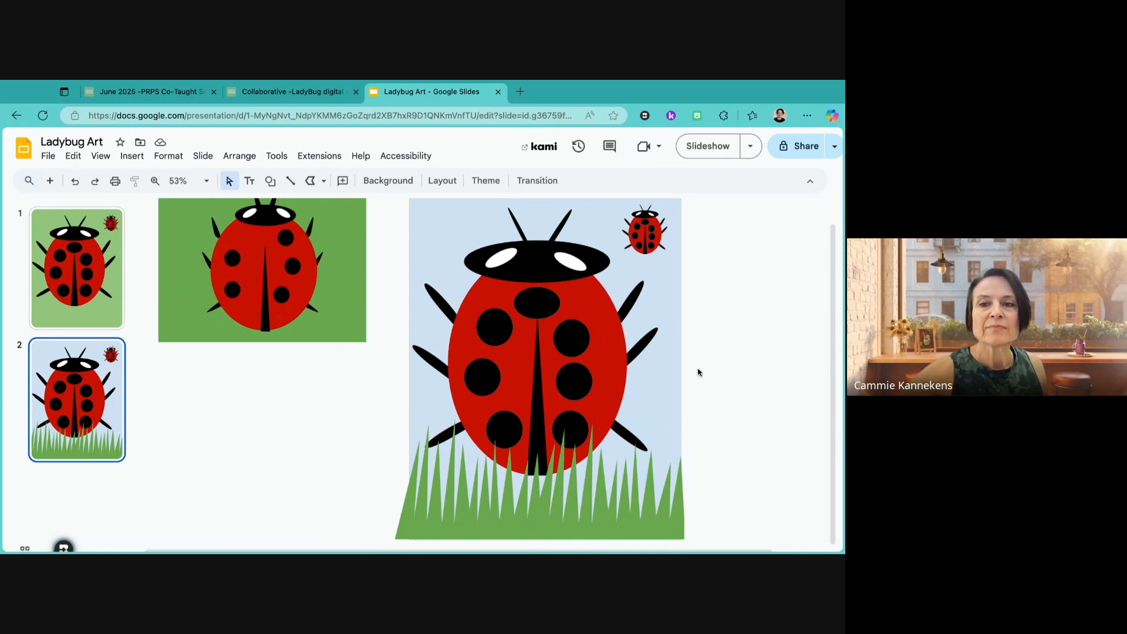
- Move the small ladybug into the grass near the slide's lower-right corner, bringing it to the front and sending it back behind the blades
click(651, 232)
drag(652, 232, 638, 499)
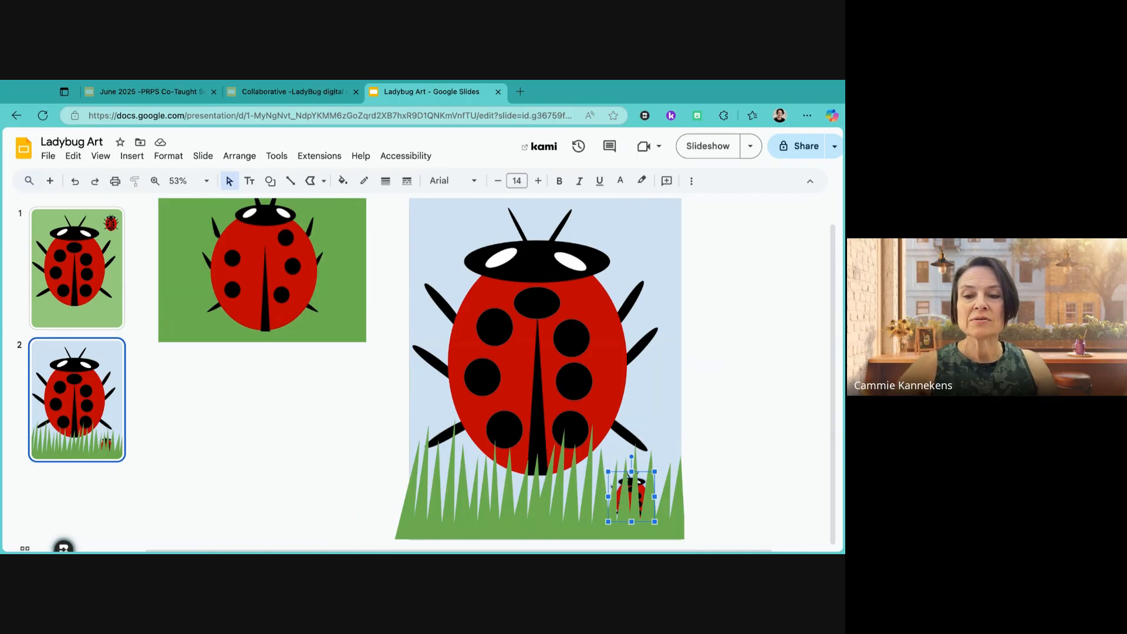
key(ctrl+shift+Up)
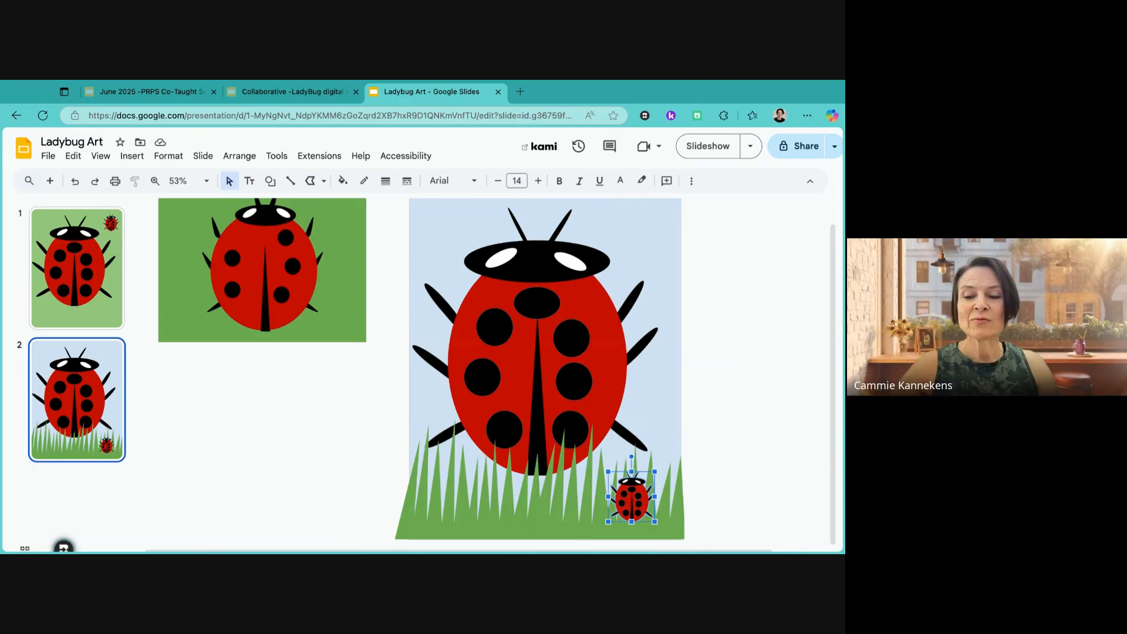
key(ctrl+shift+Down)
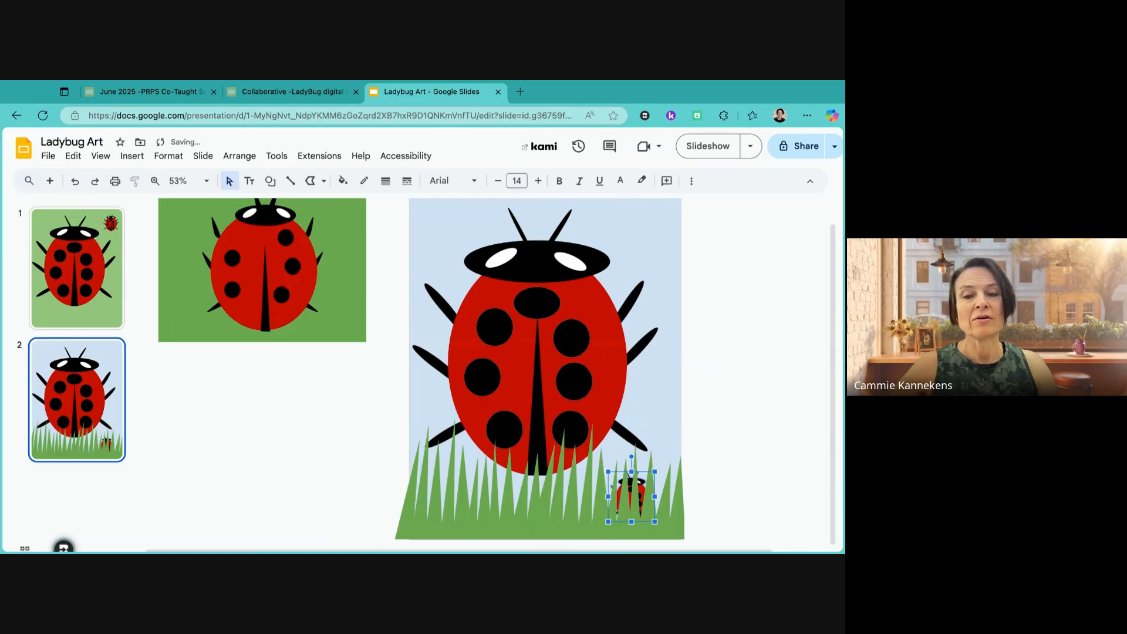
- Duplicate the small ladybug twice, place the copies in the grass near the lower-left corner and lower centre-right, and send both behind the blades
key(ctrl+d)
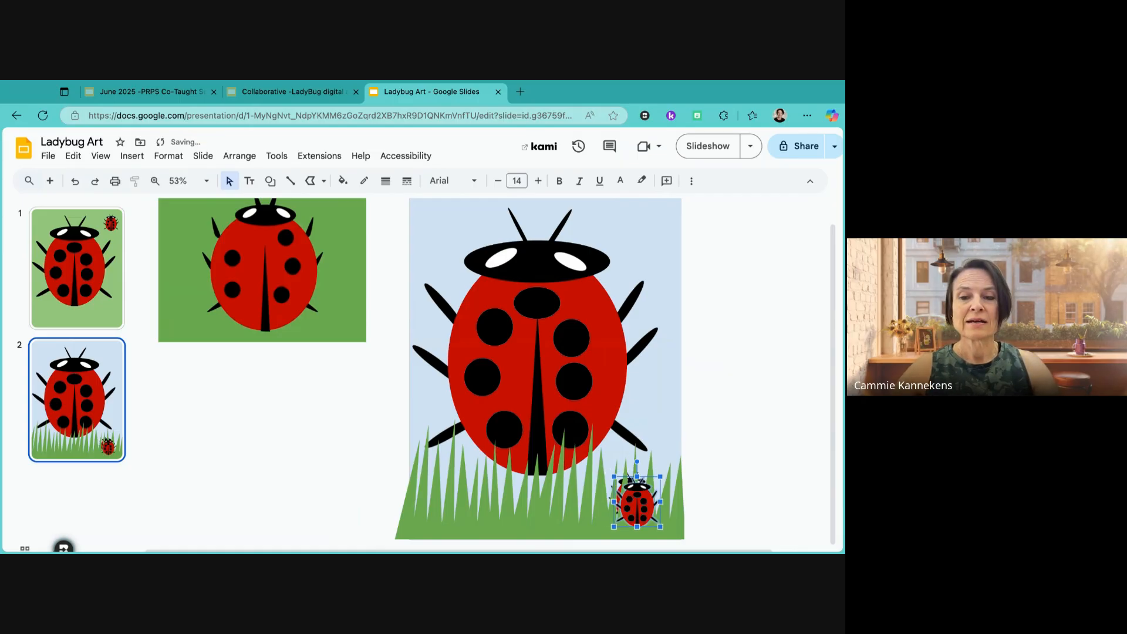
drag(637, 504, 445, 495)
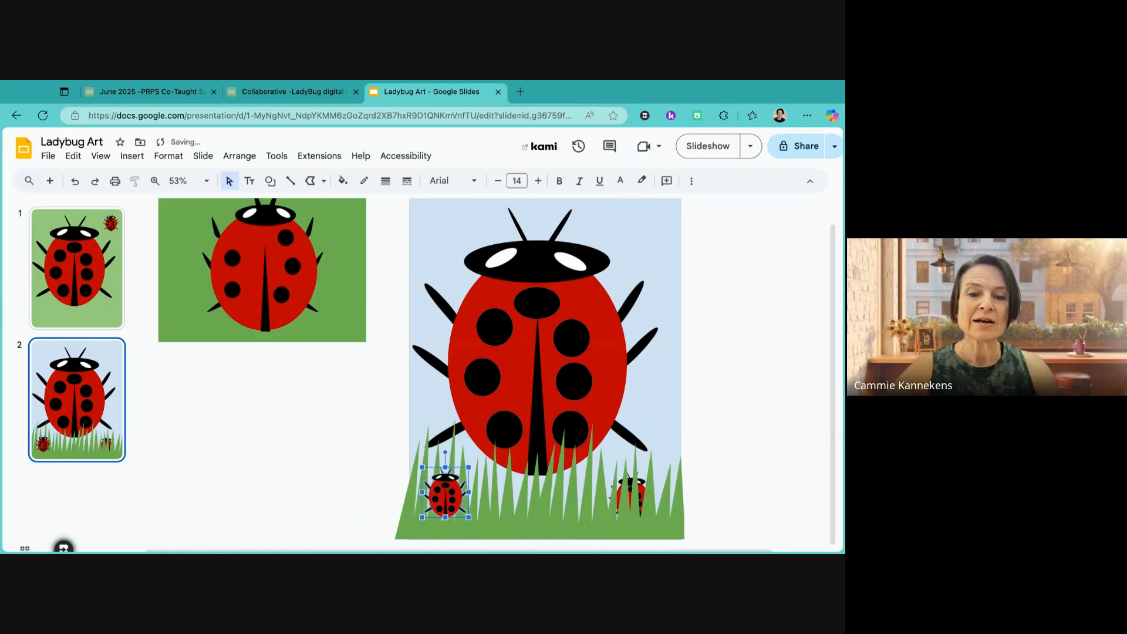
key(ctrl+Down)
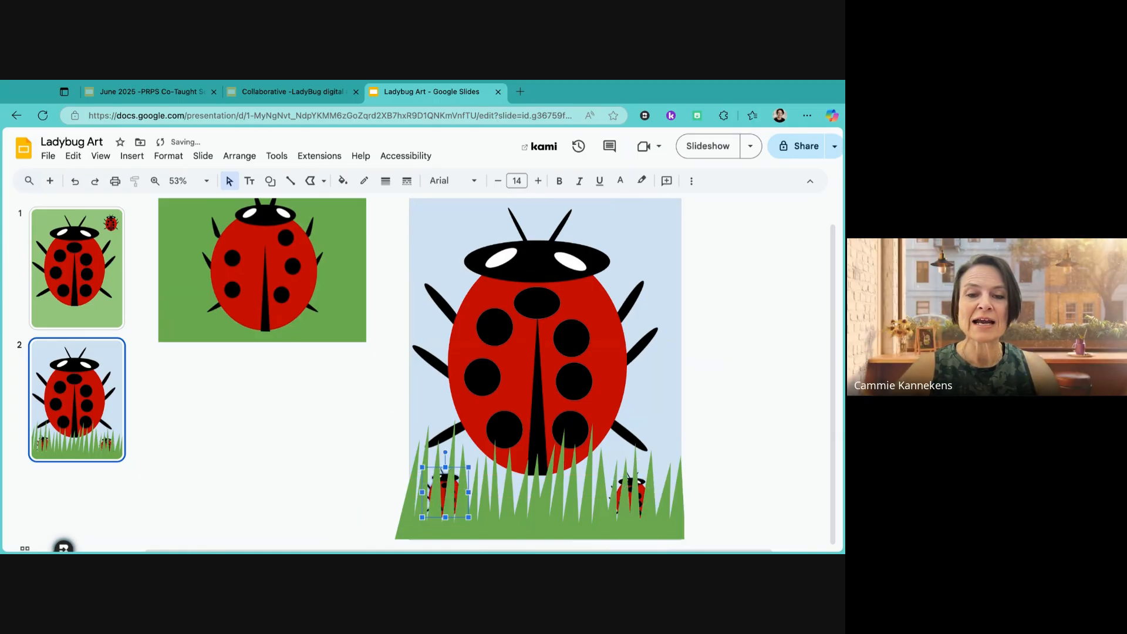
key(ctrl+Up)
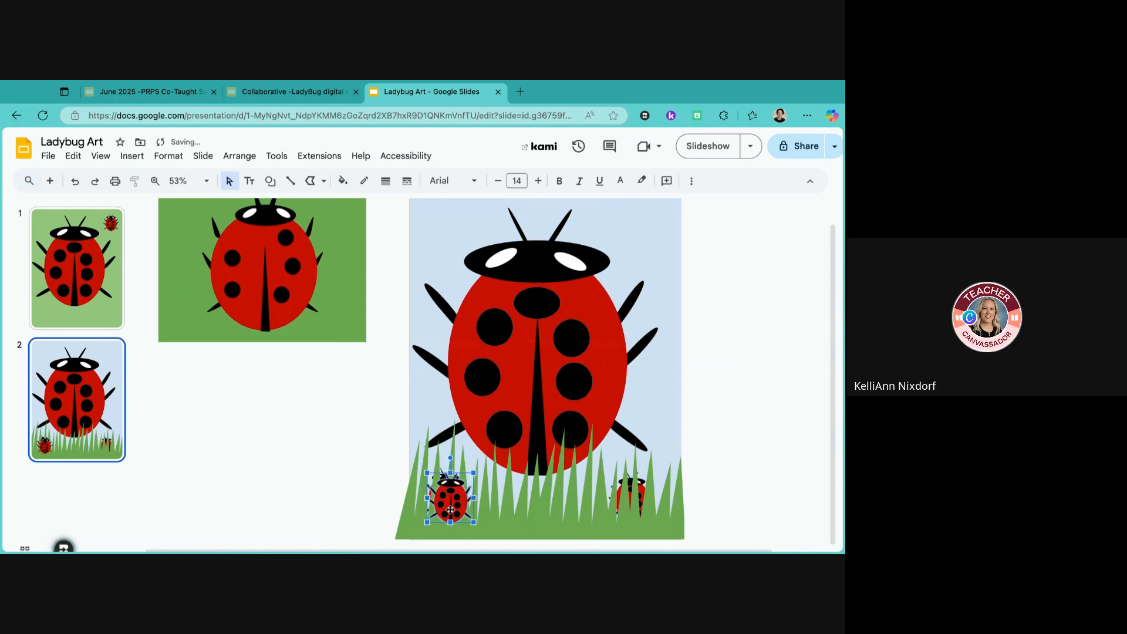
drag(444, 503, 574, 506)
key(ctrl+Down)
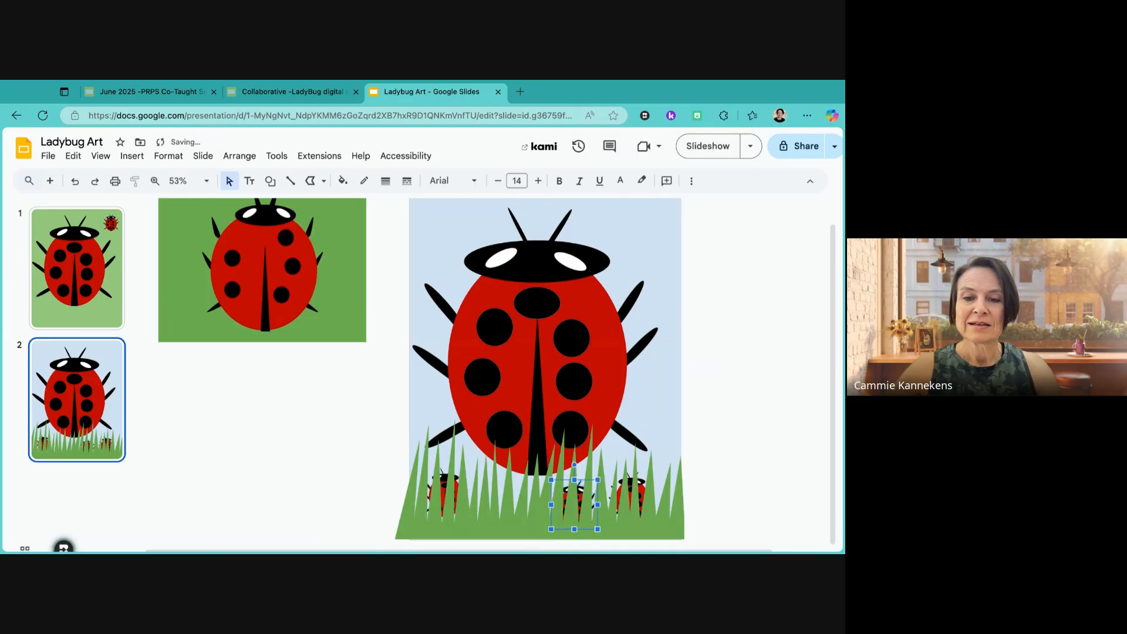
click(741, 456)
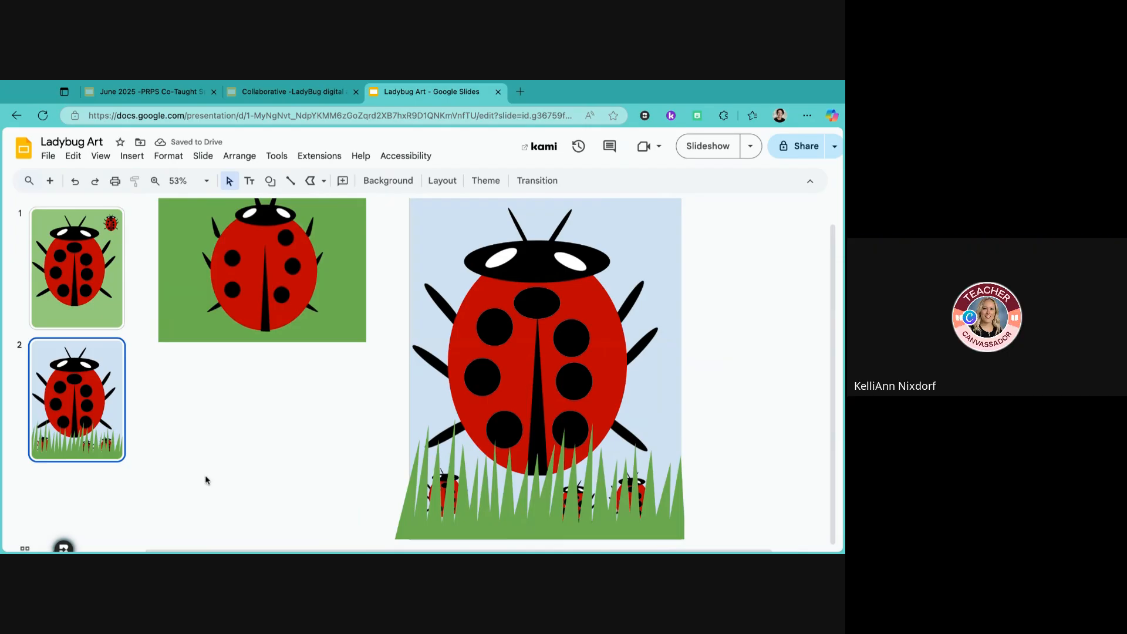
- Duplicate the first slide with the light green background
click(106, 316)
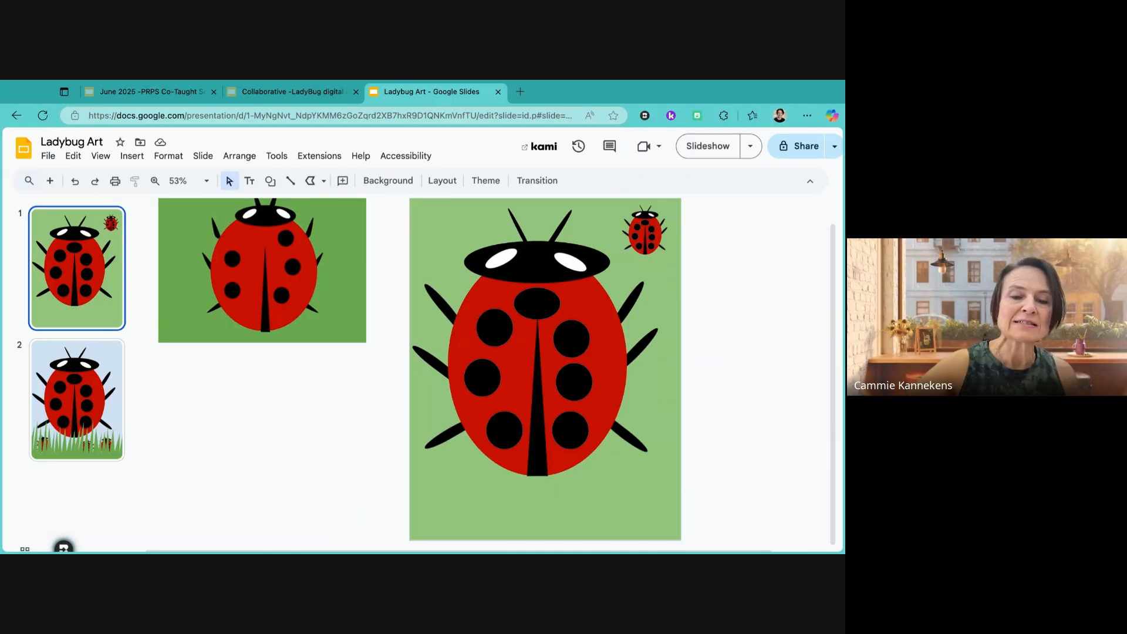
key(ctrl+d)
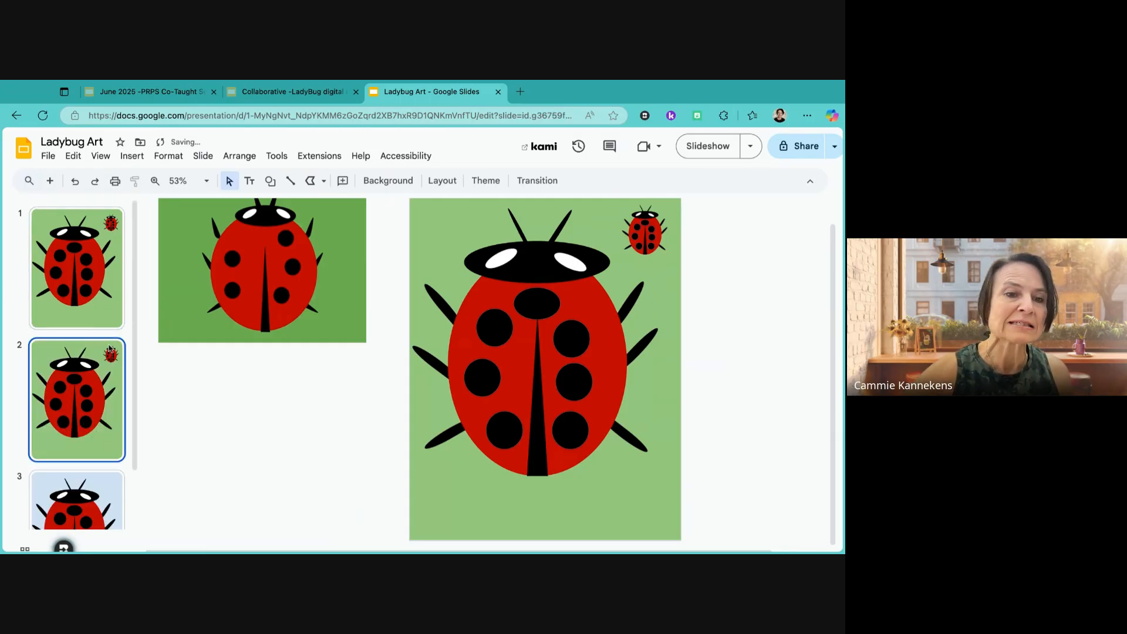
scroll(117, 414, down, 2)
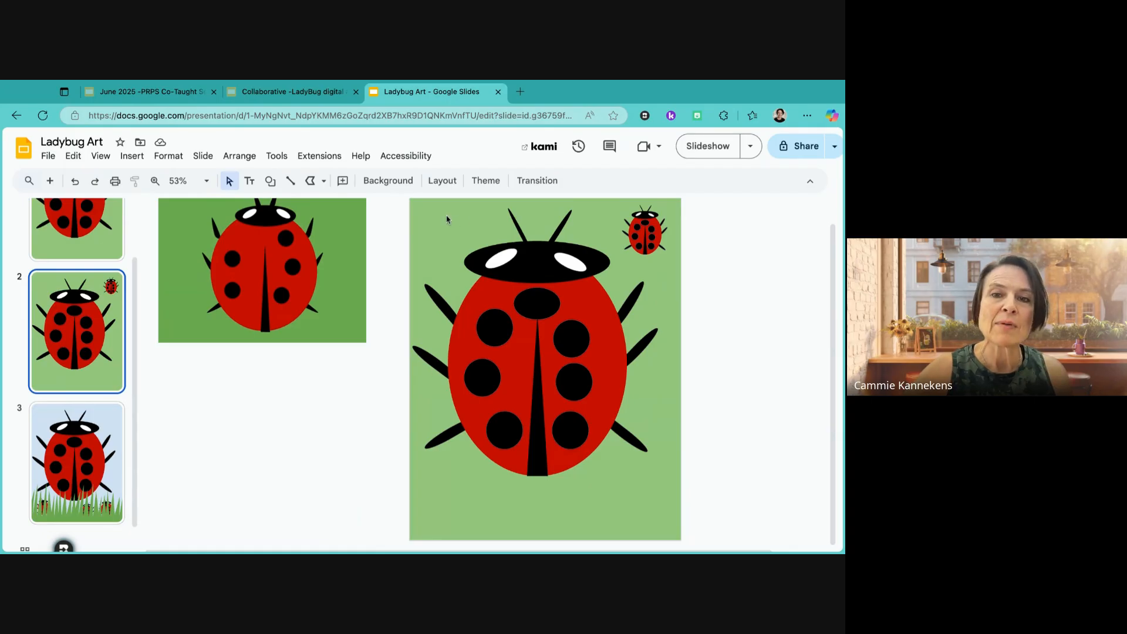
- Set the duplicated slide's background colour to solid white
click(411, 182)
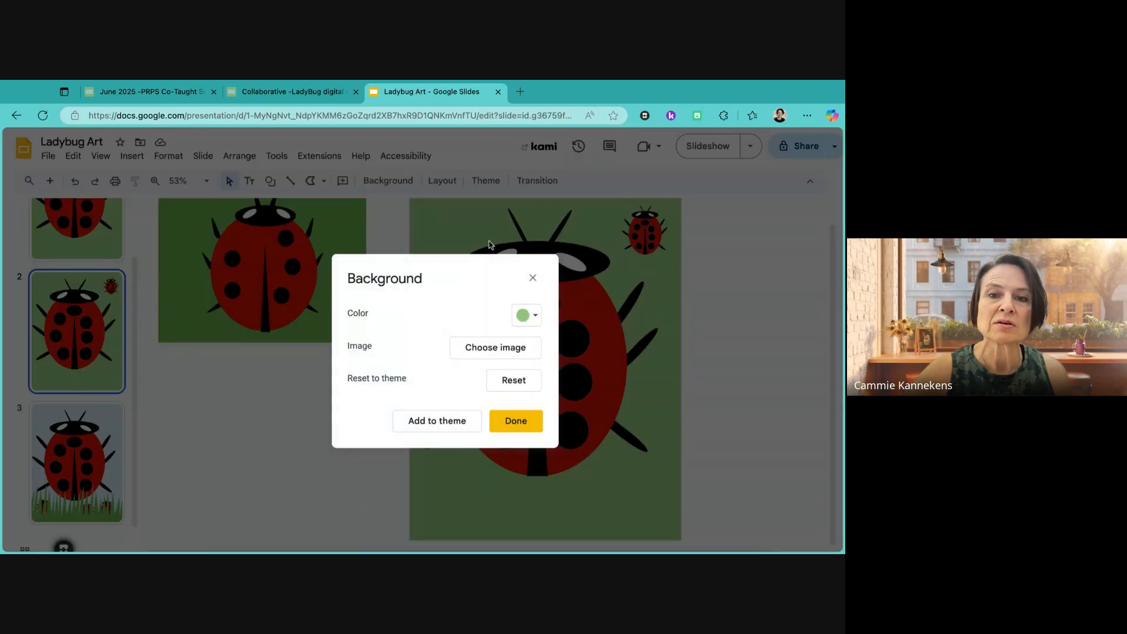
click(534, 320)
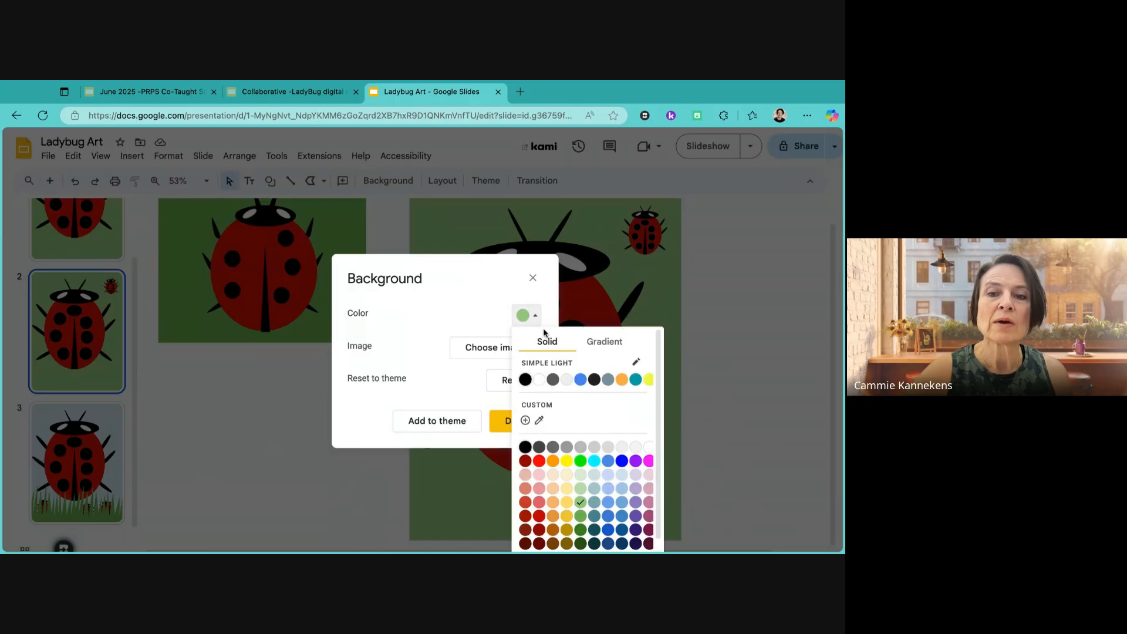
click(539, 379)
click(517, 420)
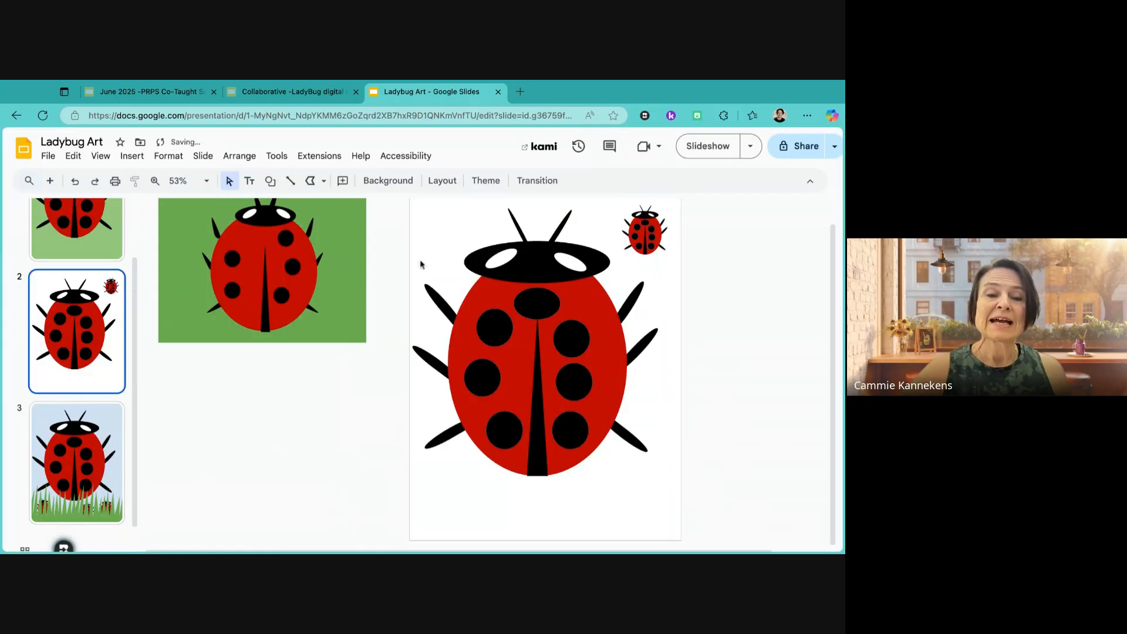
- Search Google Images for a slide background with the phrase "background of blue sky and green grass"
click(376, 183)
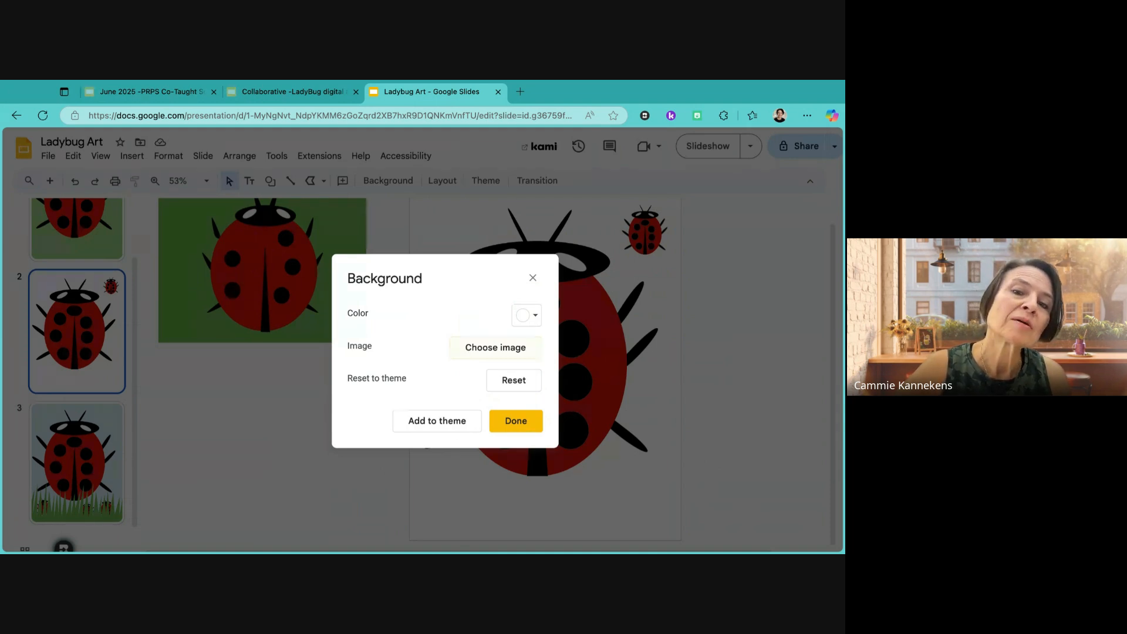
click(528, 346)
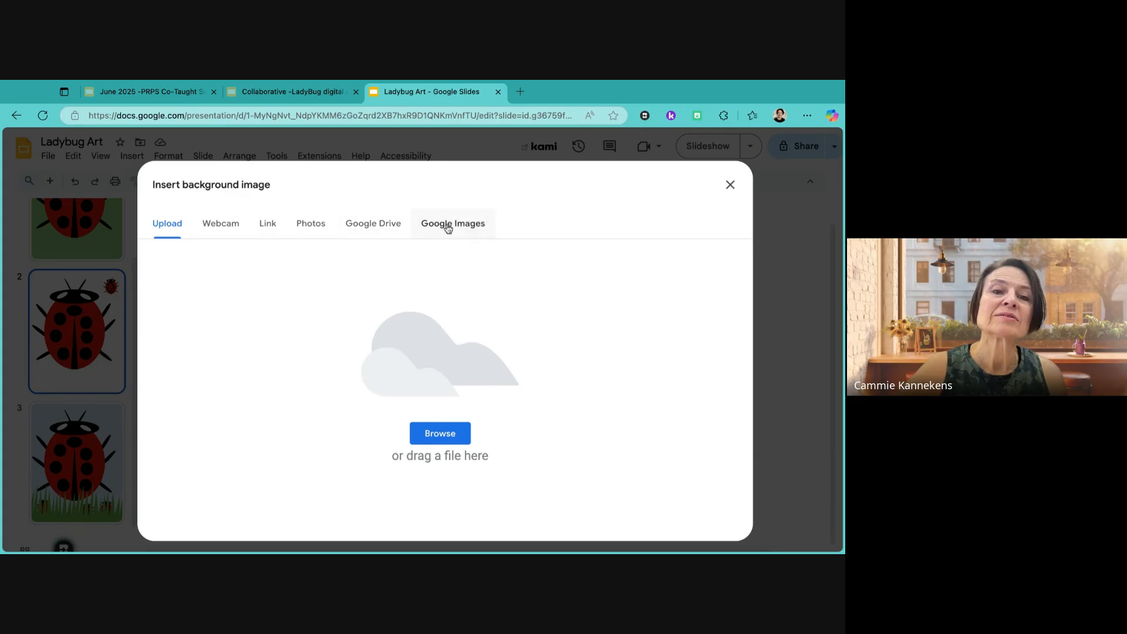
click(449, 226)
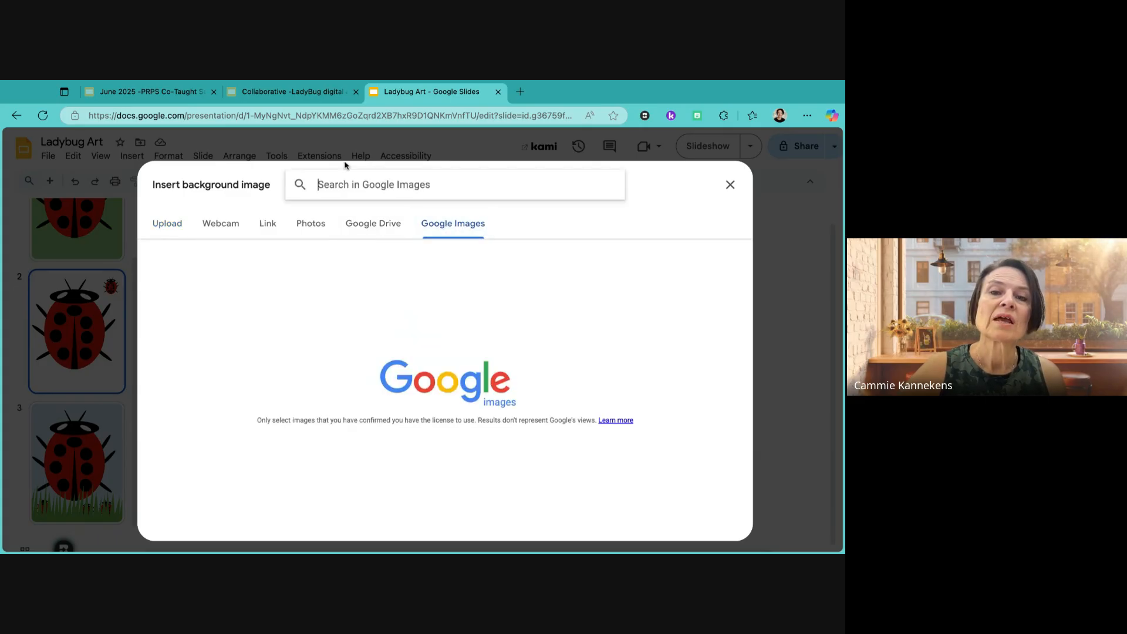
click(318, 184)
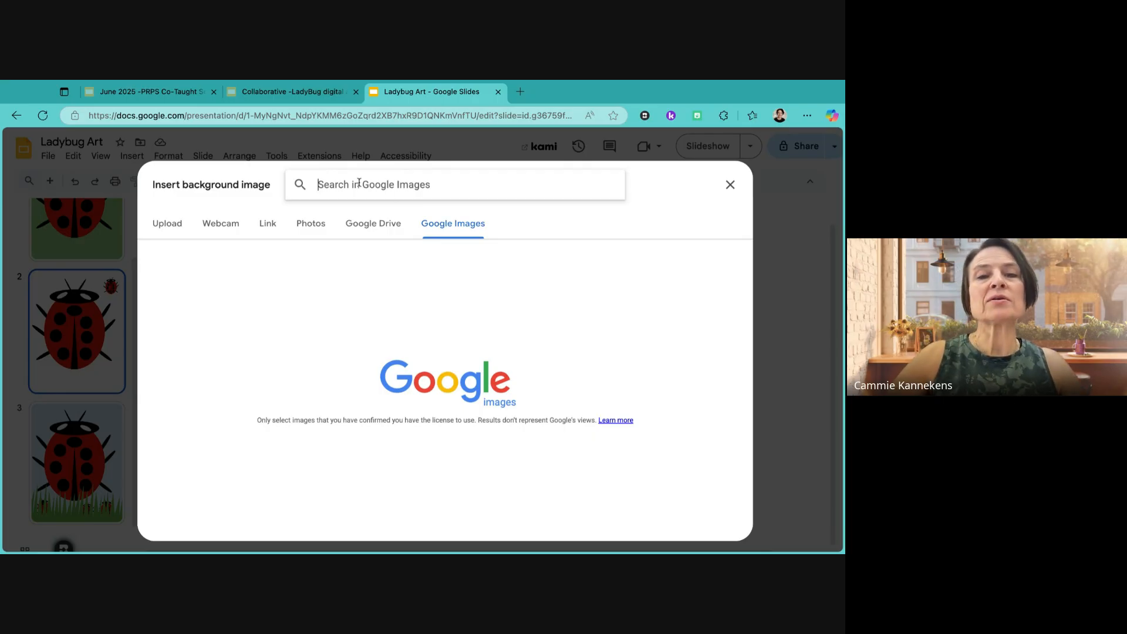
text(backgro)
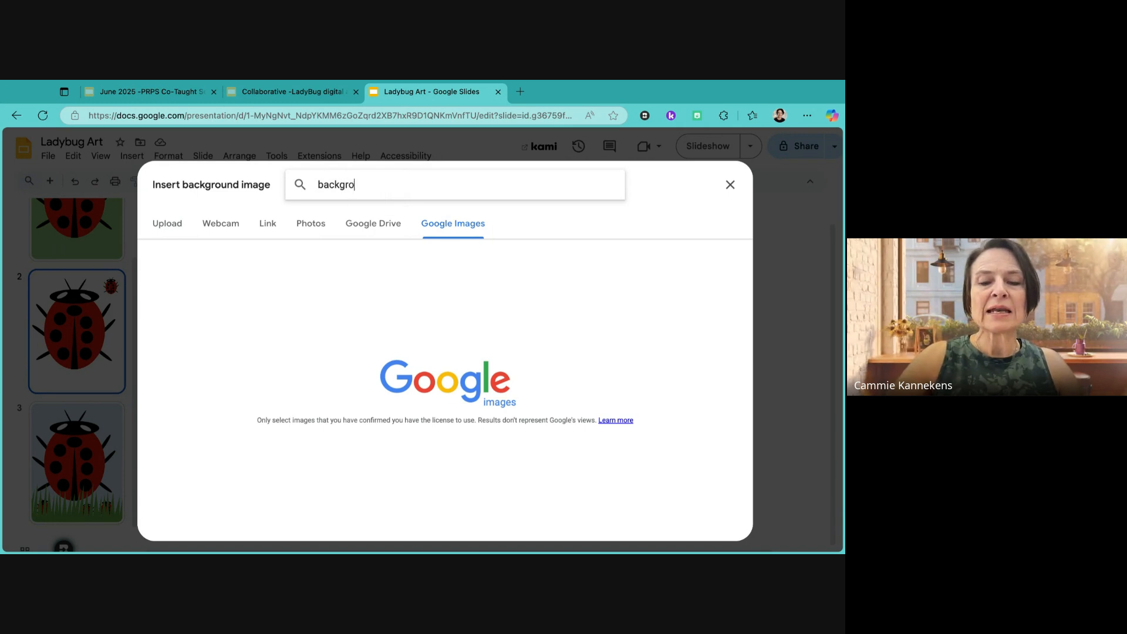
text(und o)
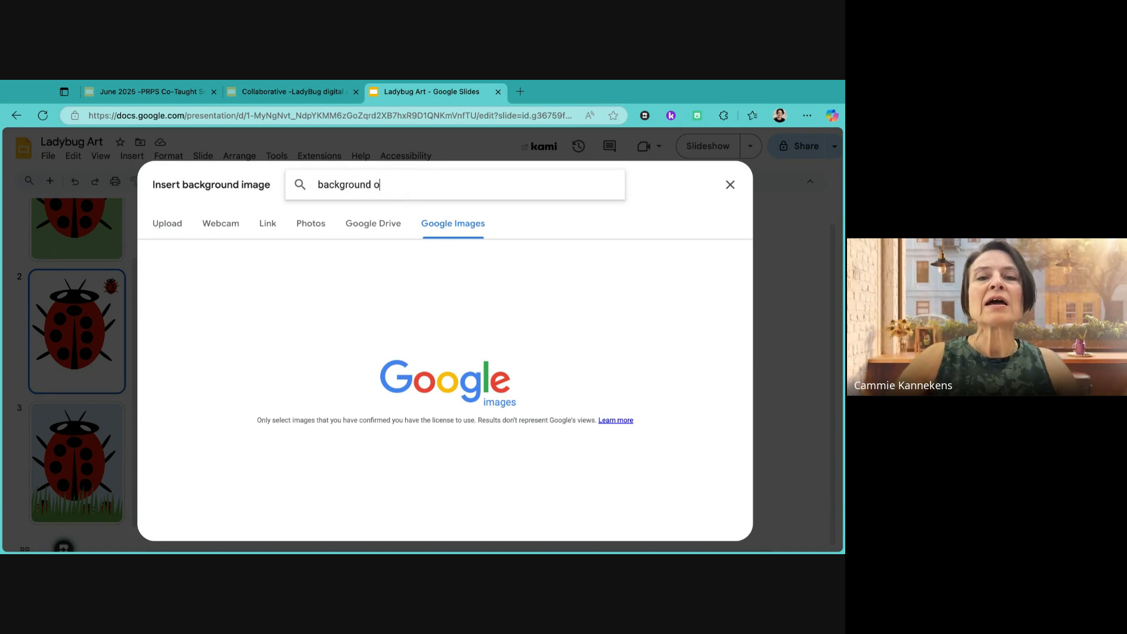
text(f blue )
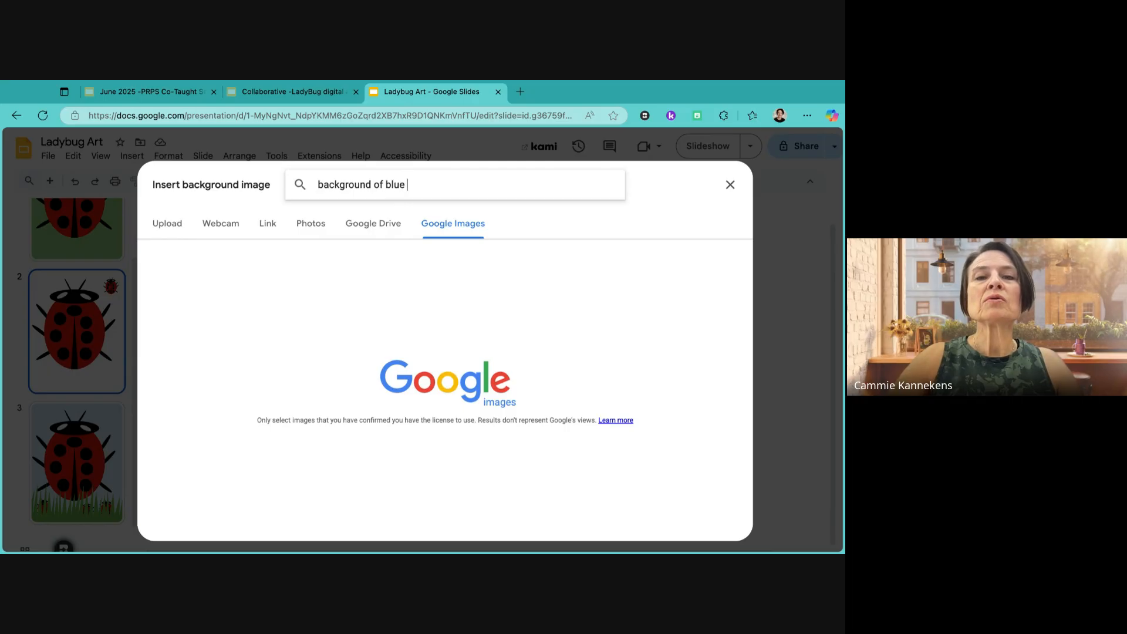
text(sky and green)
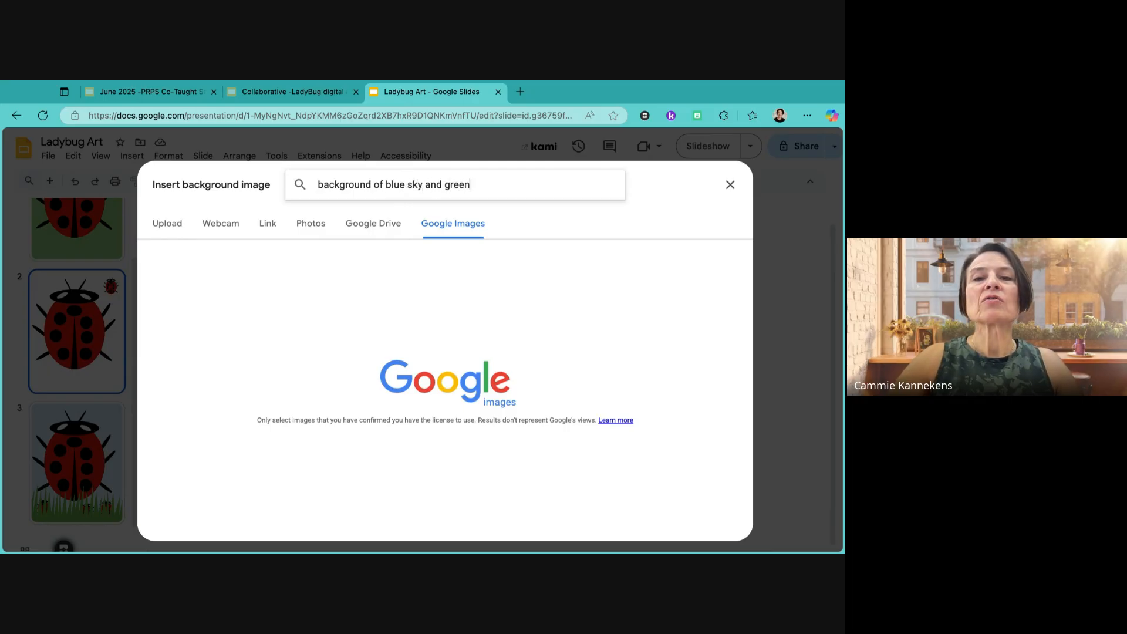
text( grass)
key(Return)
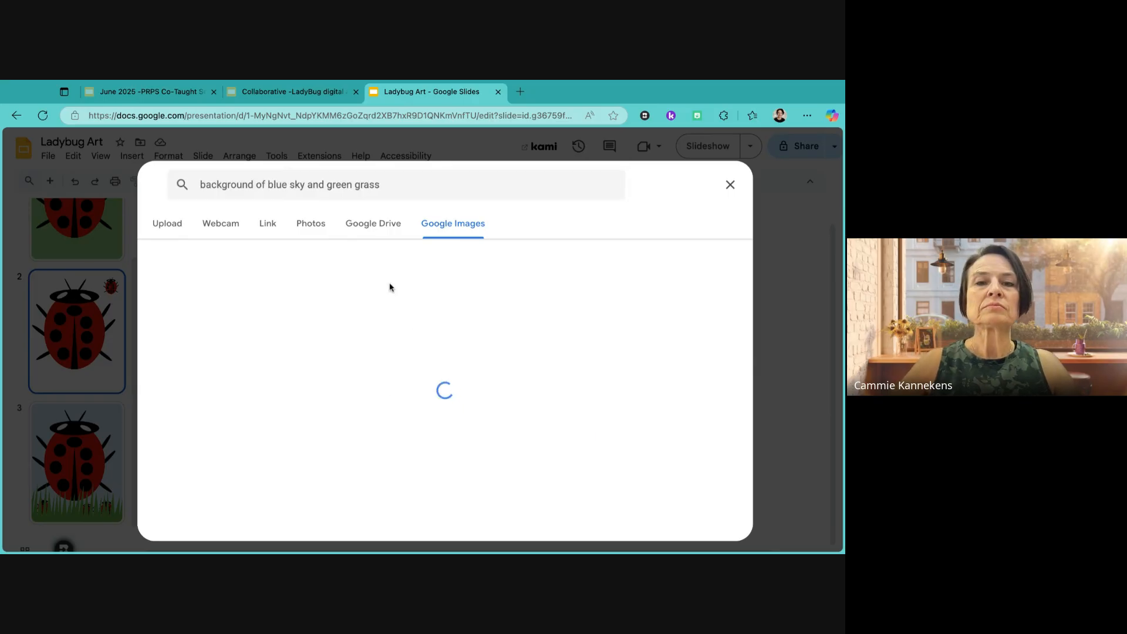
- Insert the photo of a grassy hill under a cloudy blue sky as the slide's background image and apply it
scroll(503, 403, down, 3)
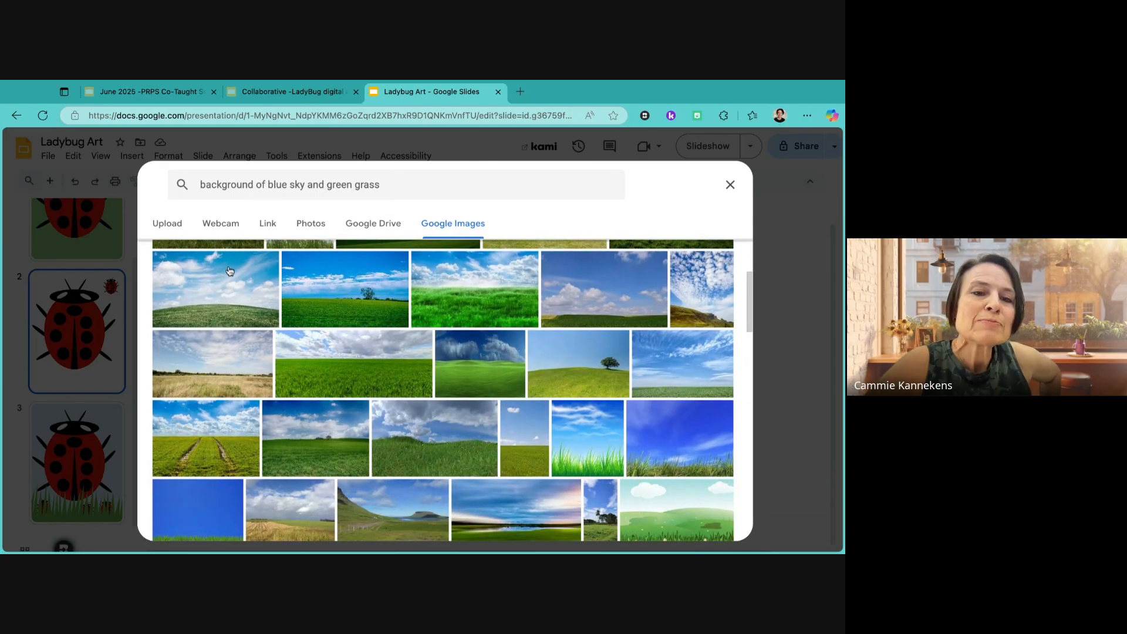
scroll(238, 310, down, 2)
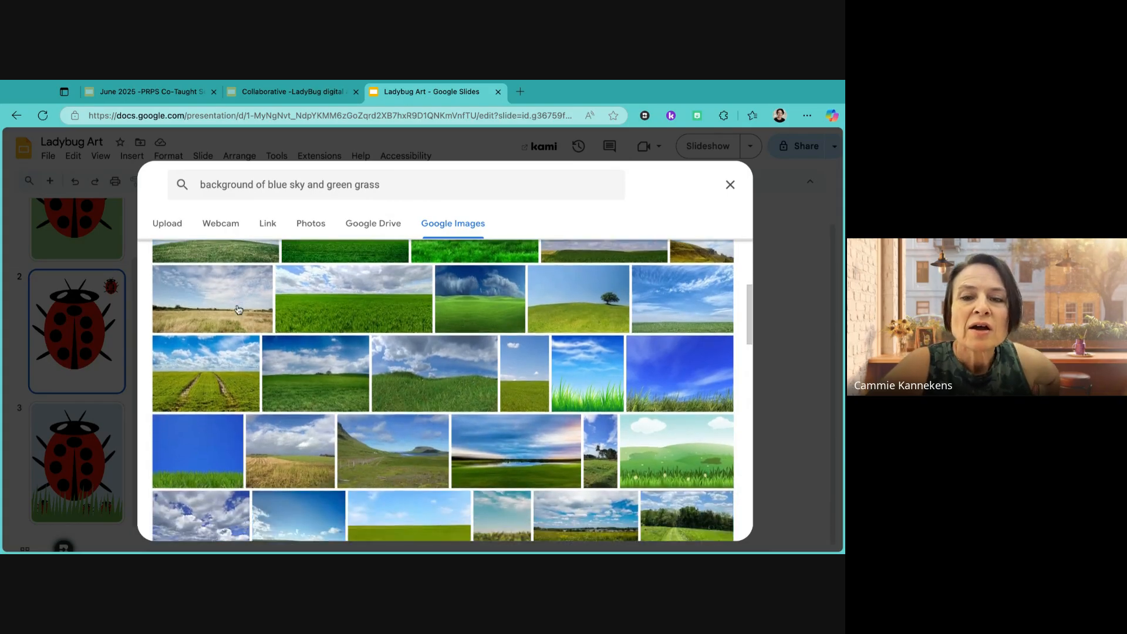
scroll(238, 309, up, 2)
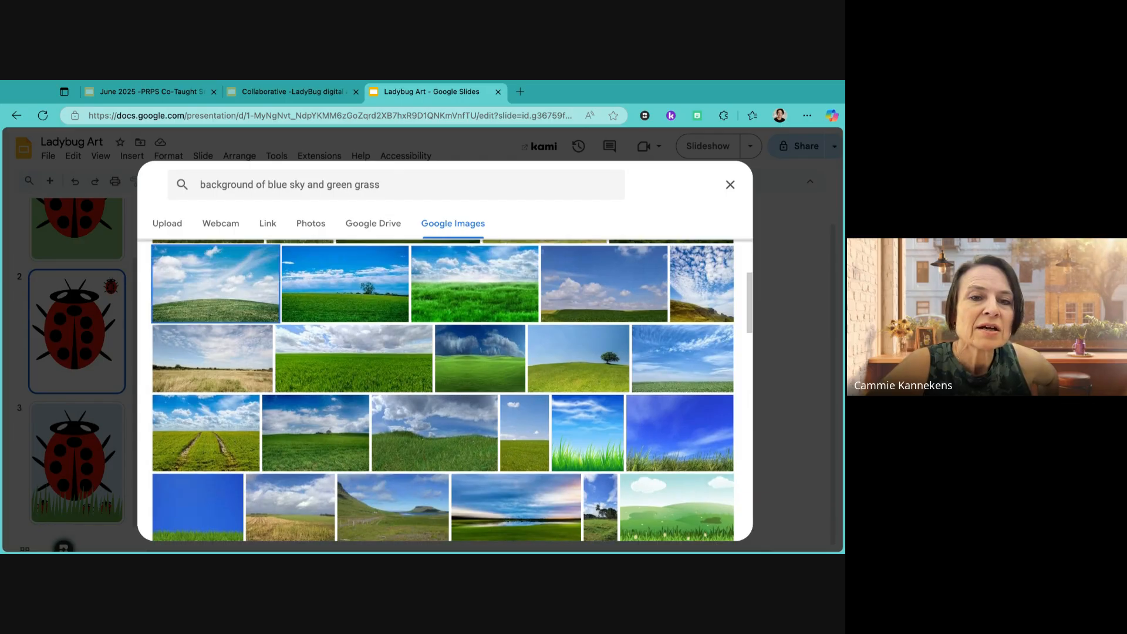
click(273, 279)
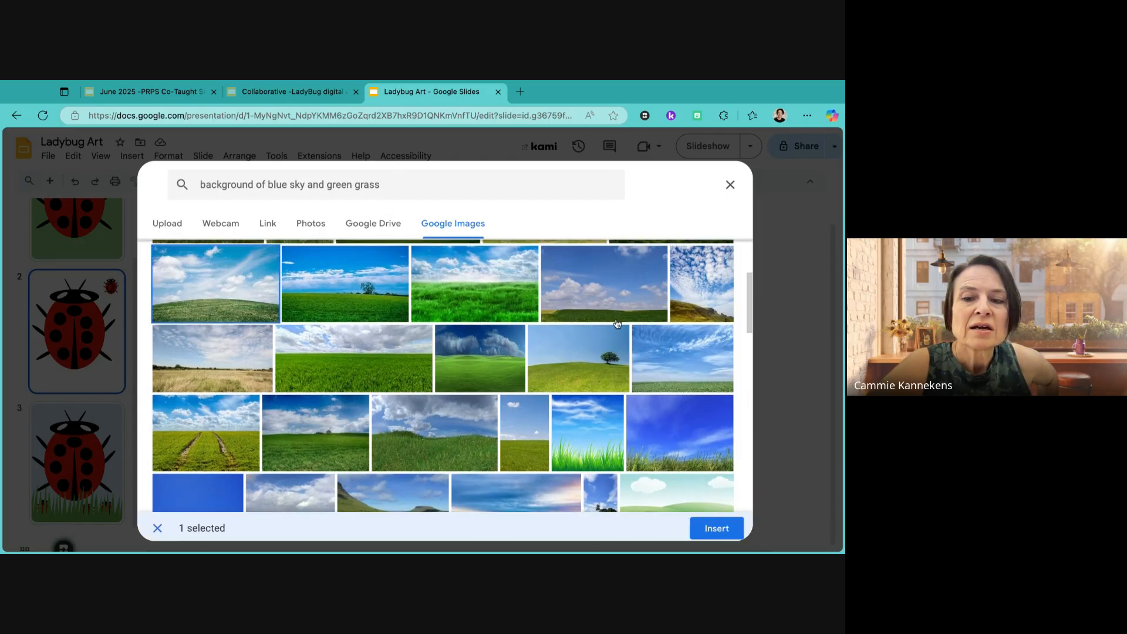
click(717, 524)
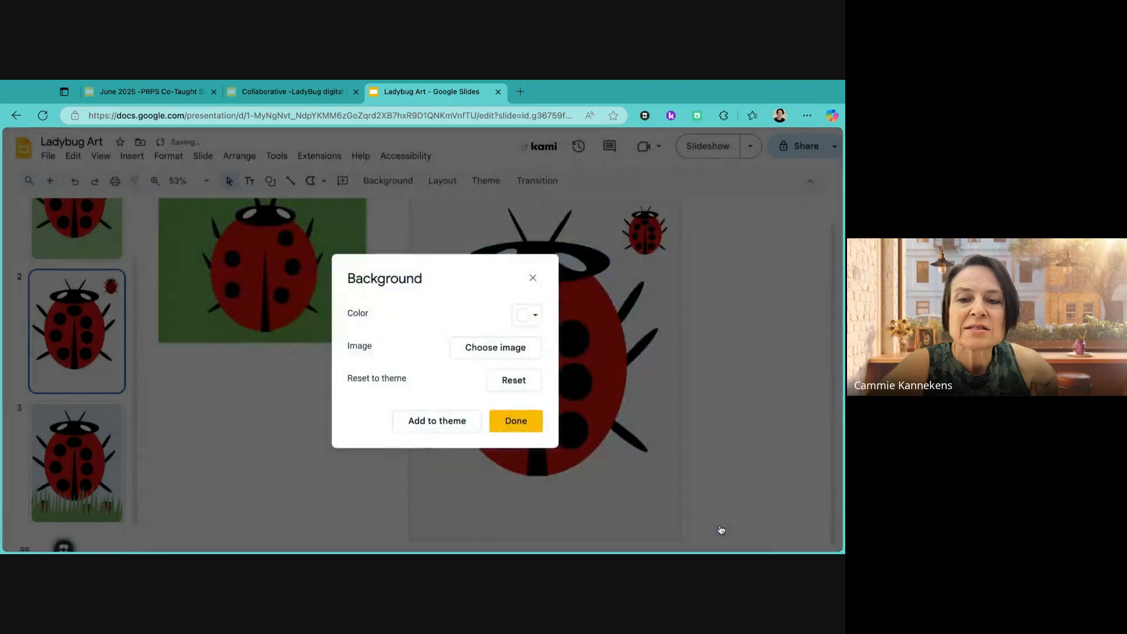
click(524, 422)
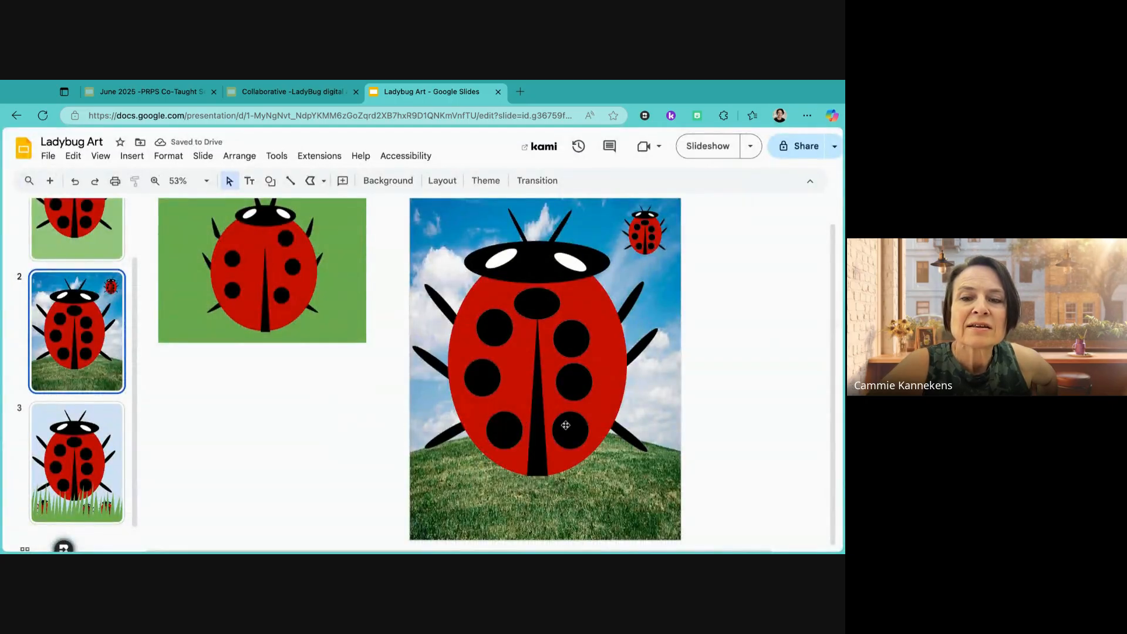
- Shrink the large ladybug and move it down over the hill, and place the small ladybug on the grass to its lower right
click(561, 428)
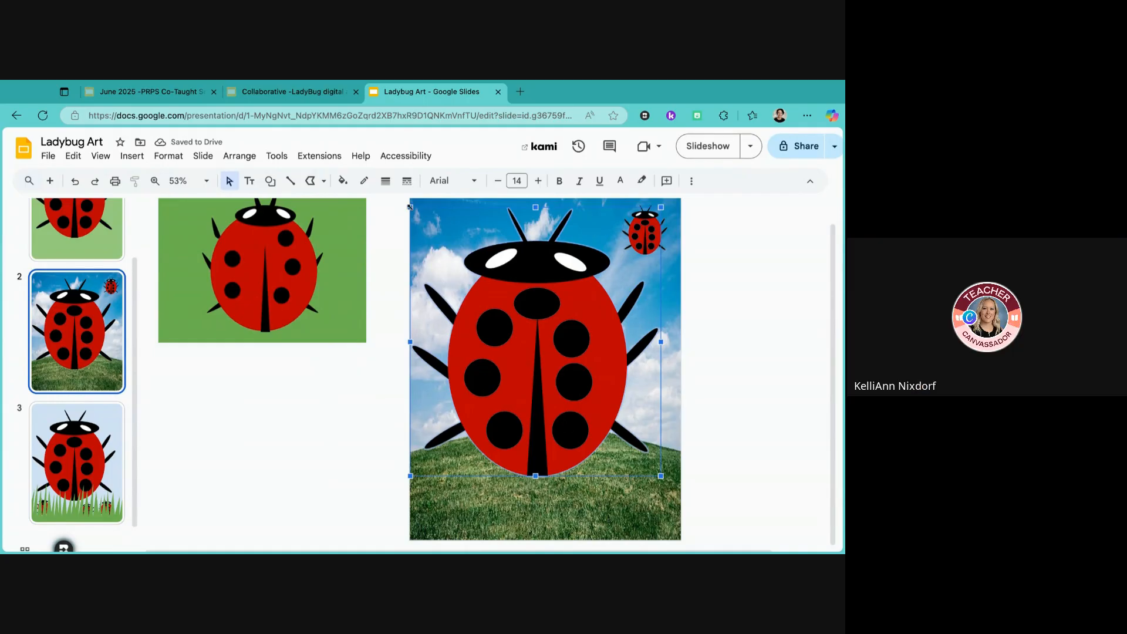
drag(409, 206, 481, 310)
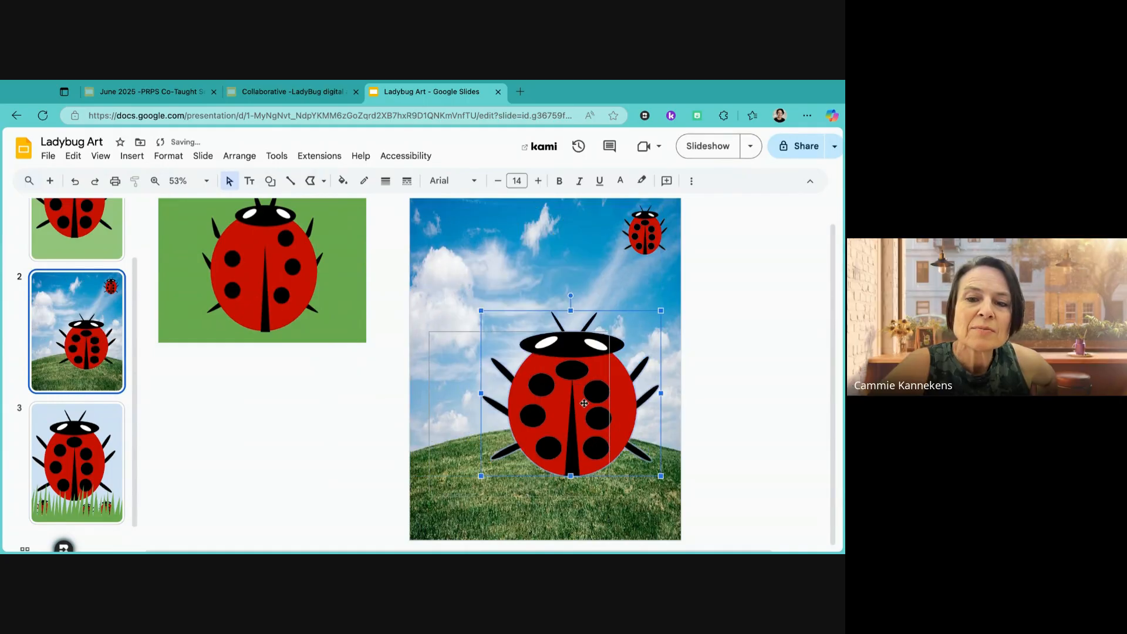
drag(584, 403, 541, 408)
drag(643, 245, 625, 468)
click(622, 477)
key(super+d)
key(super+d)
key(super+d)
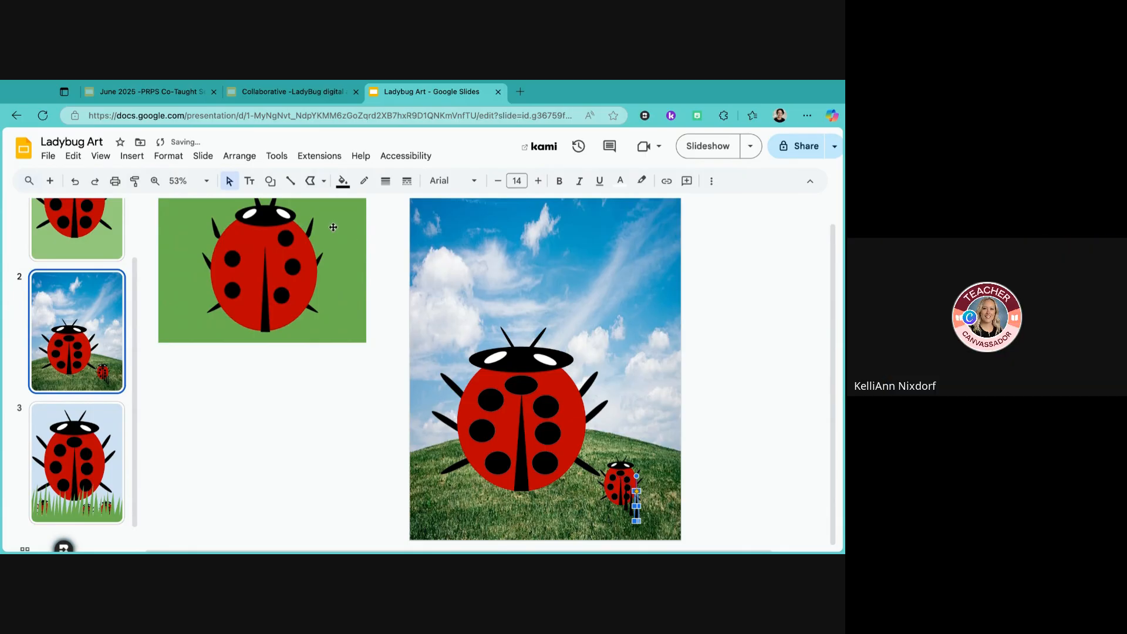
click(77, 182)
click(76, 182)
click(76, 182)
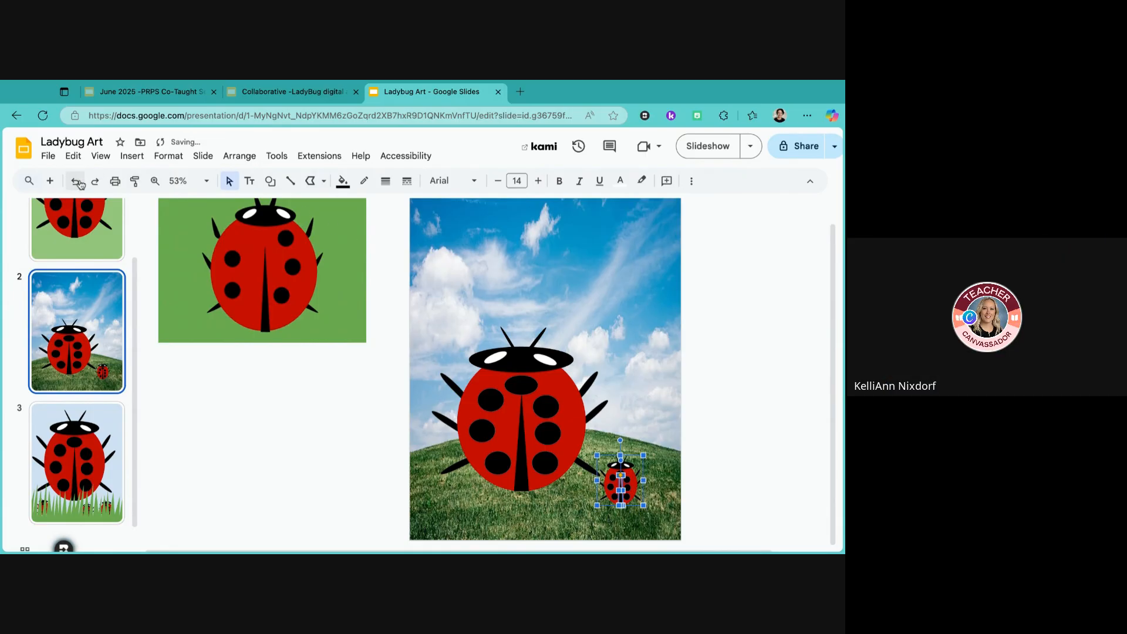
- Rotate the large ladybug clockwise so its head points to the upper right, and scale it down onto the grass at the hill's left
click(531, 423)
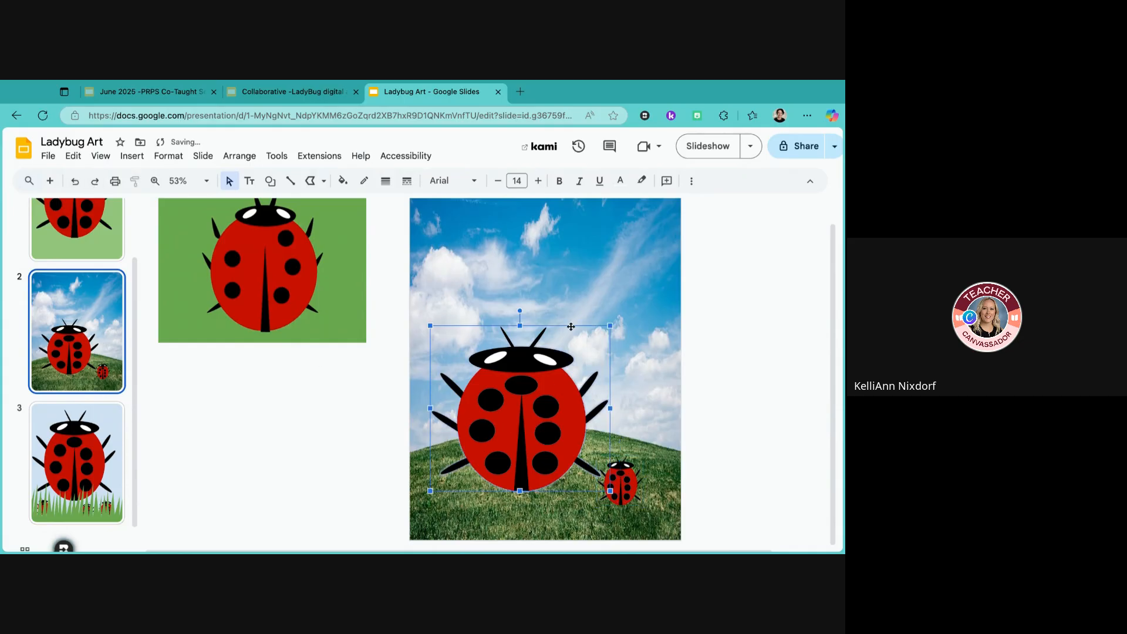
drag(518, 306, 592, 355)
drag(543, 290, 498, 442)
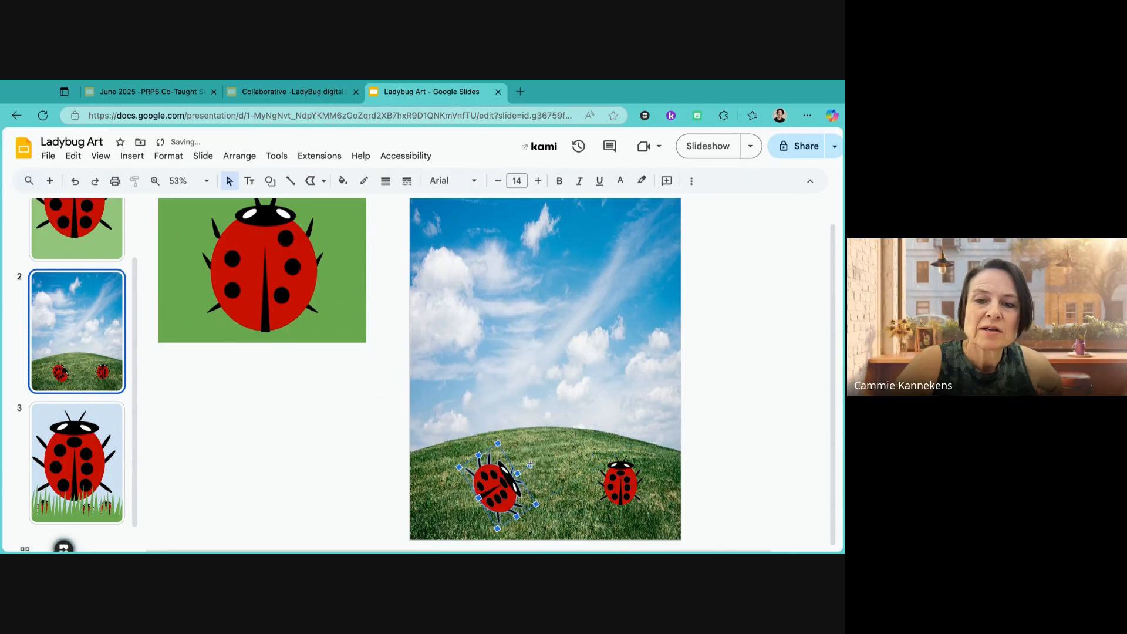
mouse_move(531, 465)
mouse_down()
mouse_move(538, 473)
mouse_move(520, 475)
mouse_up()
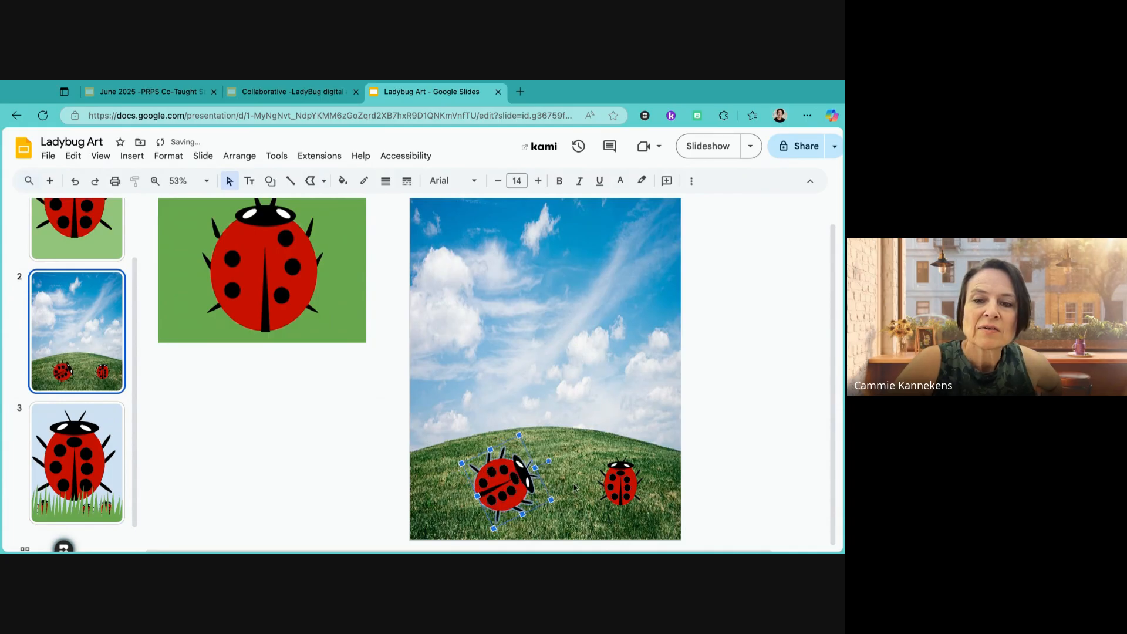
- Rotate the small ladybug clockwise so its head points to the upper right, and move it beside the large ladybug on the hill
click(622, 486)
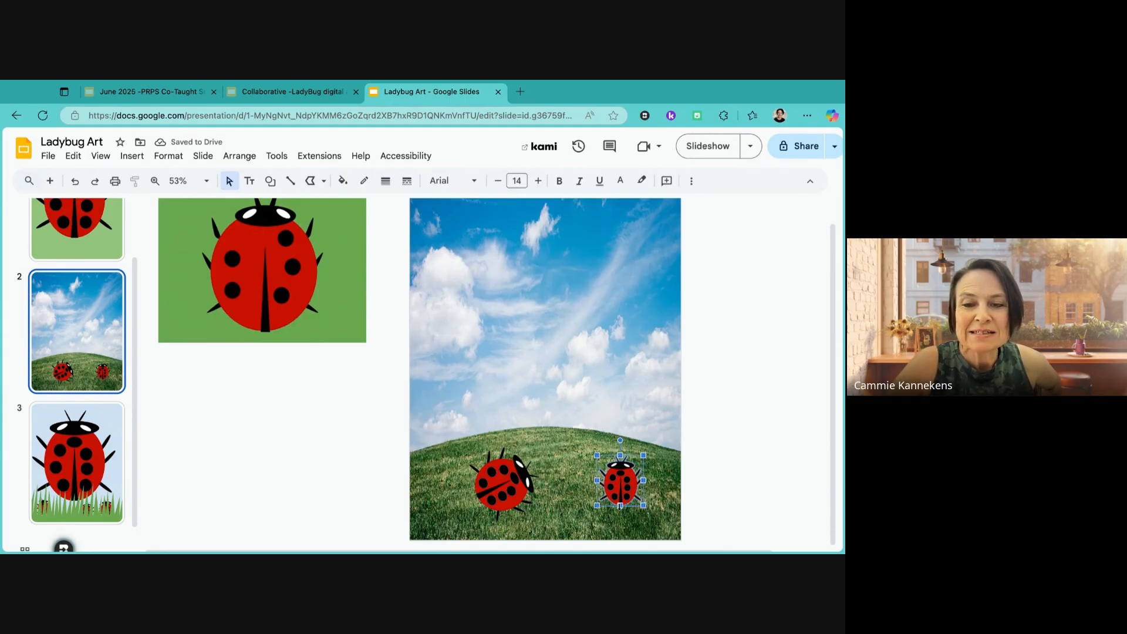
drag(620, 506, 620, 506)
drag(620, 439, 578, 481)
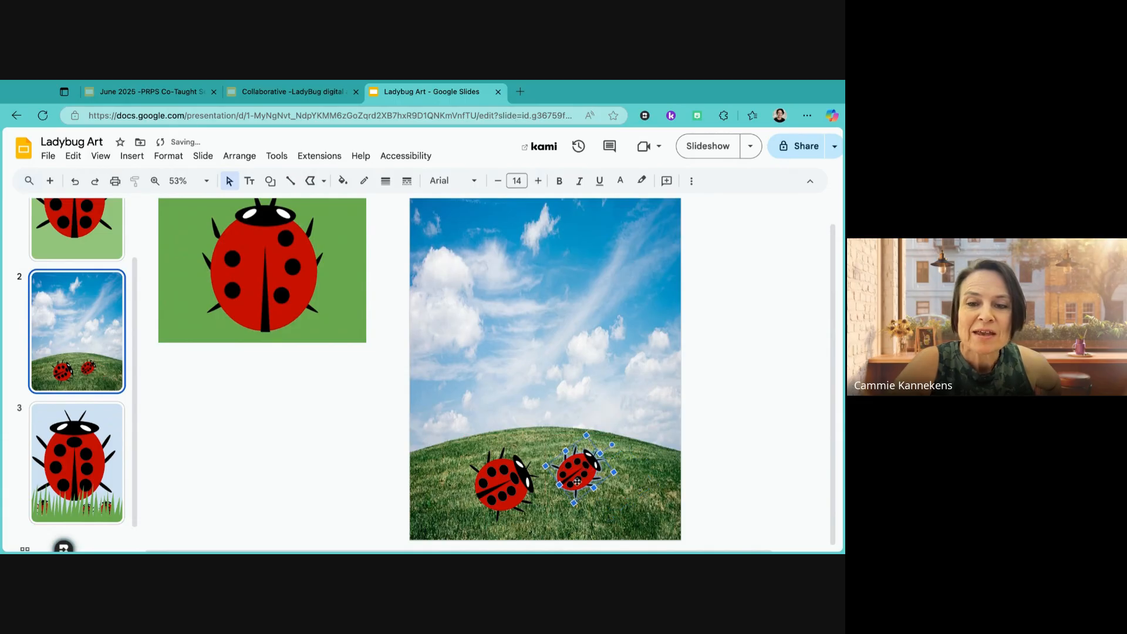
drag(612, 444, 634, 459)
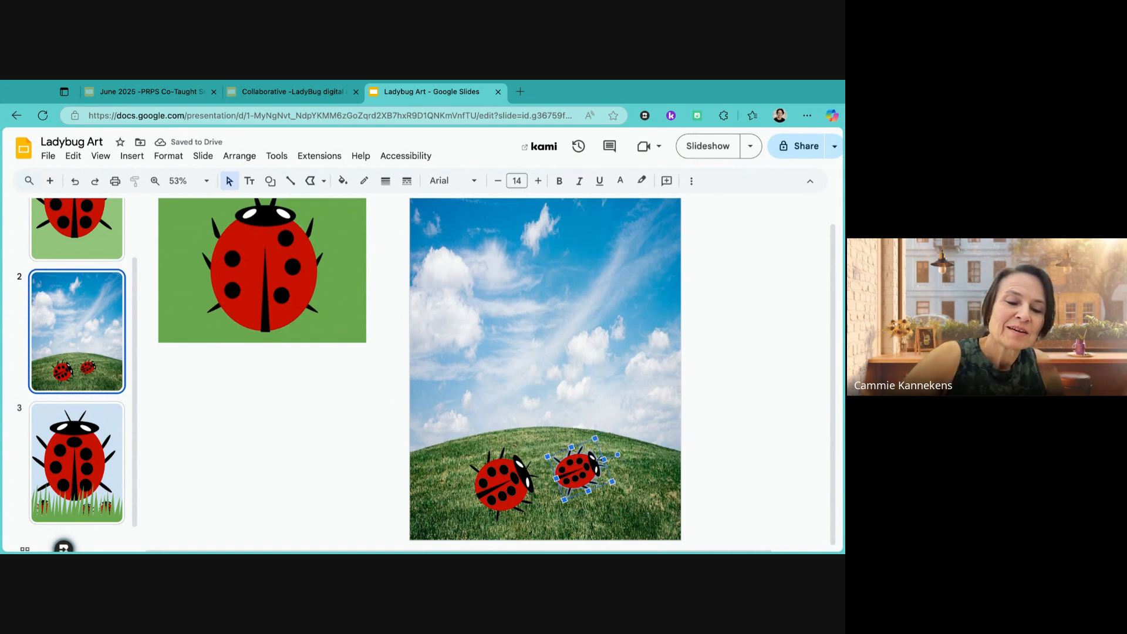
- Duplicate the small ladybug and place the copy to its right, spacing the ladybugs in a row across the hill
key(super+d)
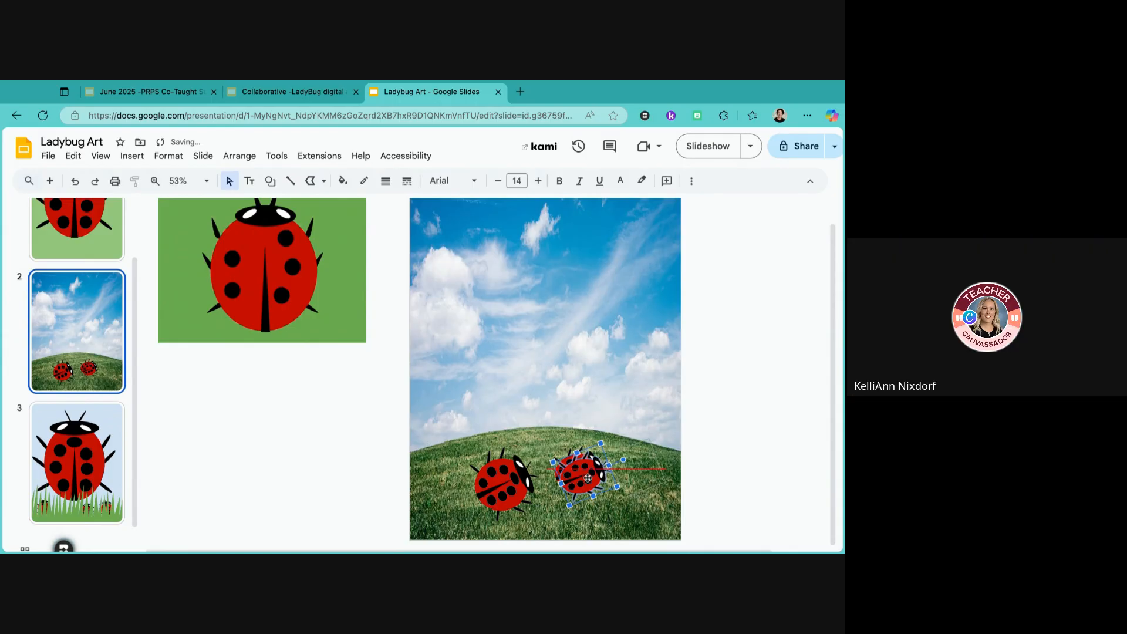
drag(595, 460, 642, 469)
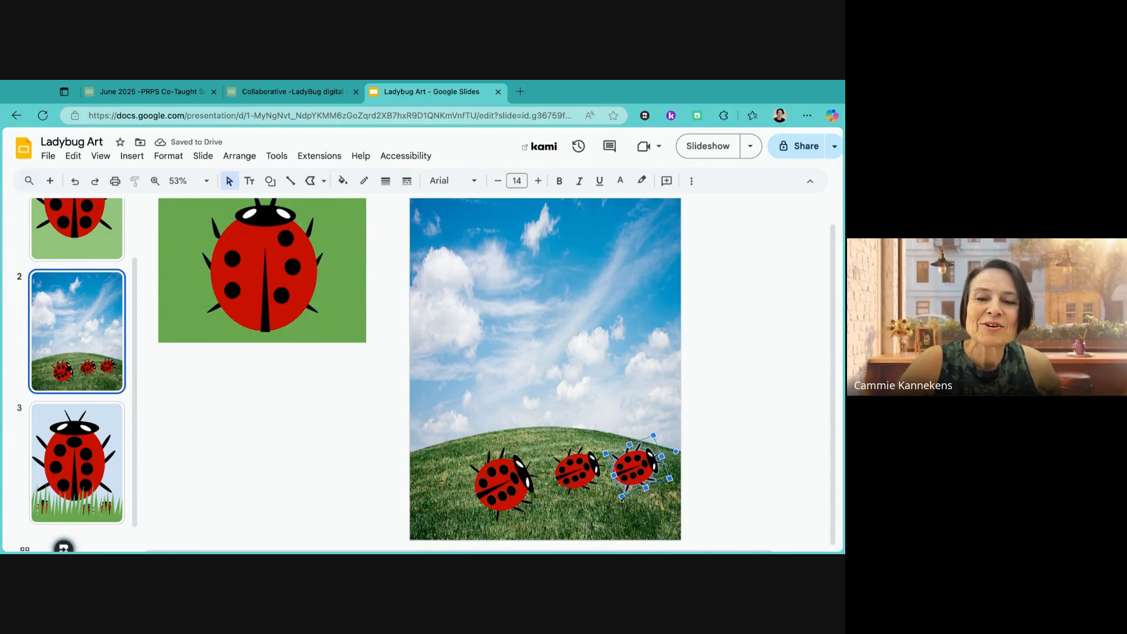
drag(623, 498, 623, 494)
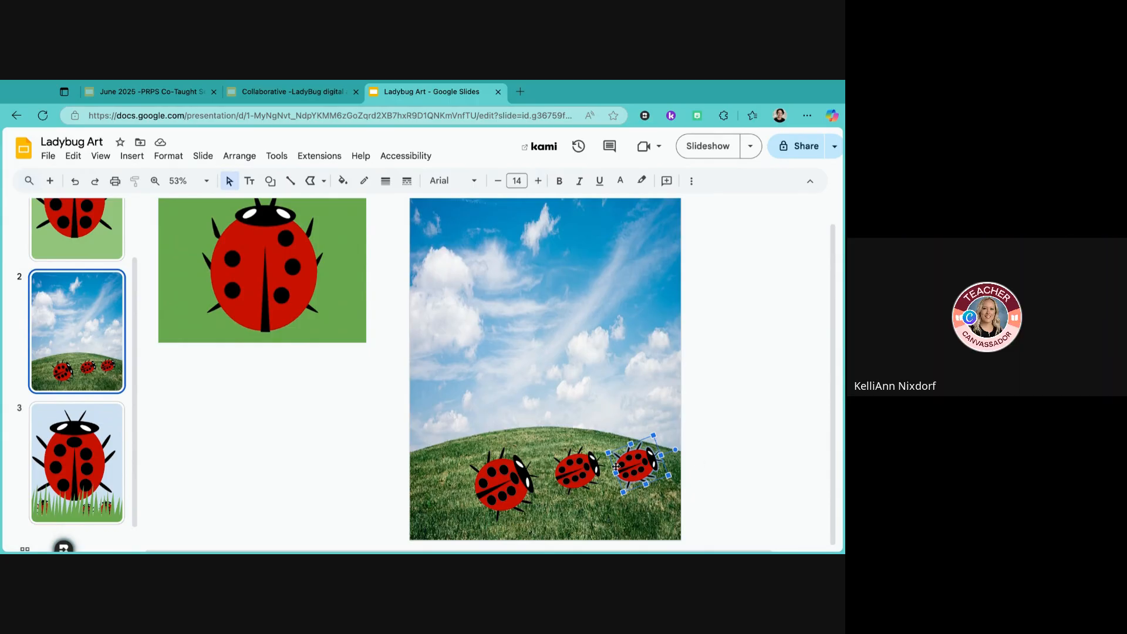
drag(578, 471, 627, 476)
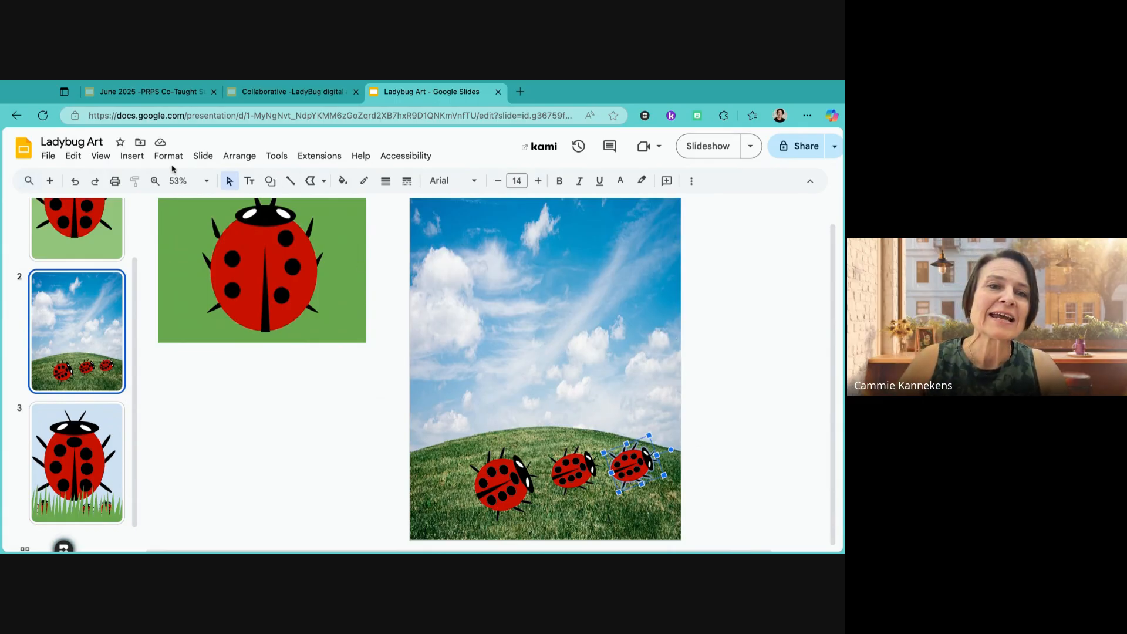
- Search the stock and web image library for "campfire"
click(132, 158)
mouse_move(151, 178)
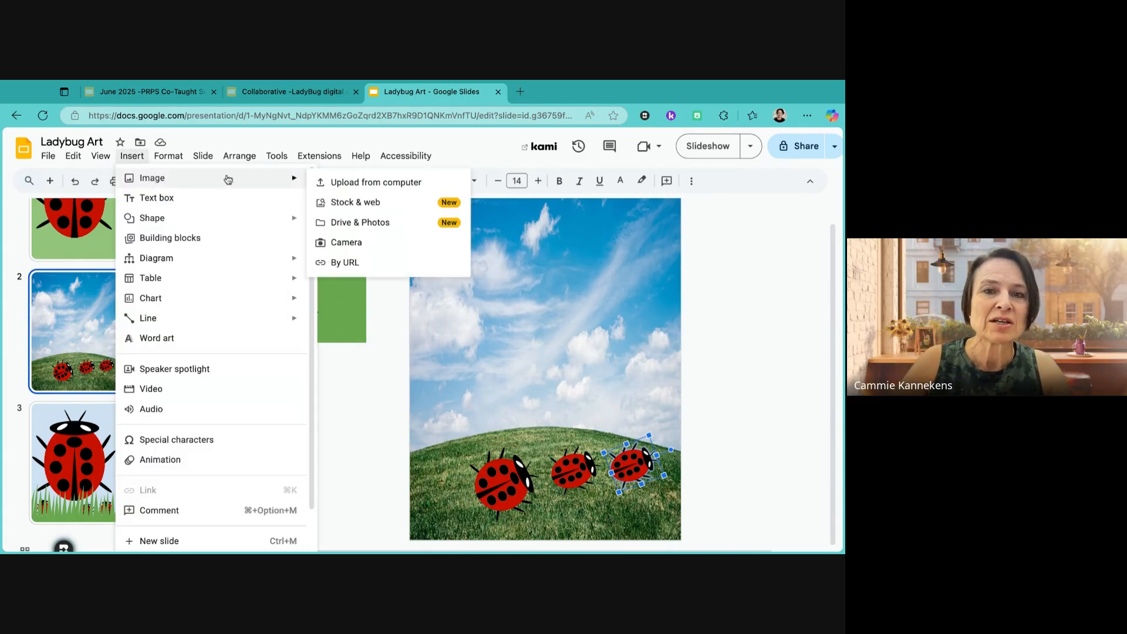
click(357, 203)
click(713, 208)
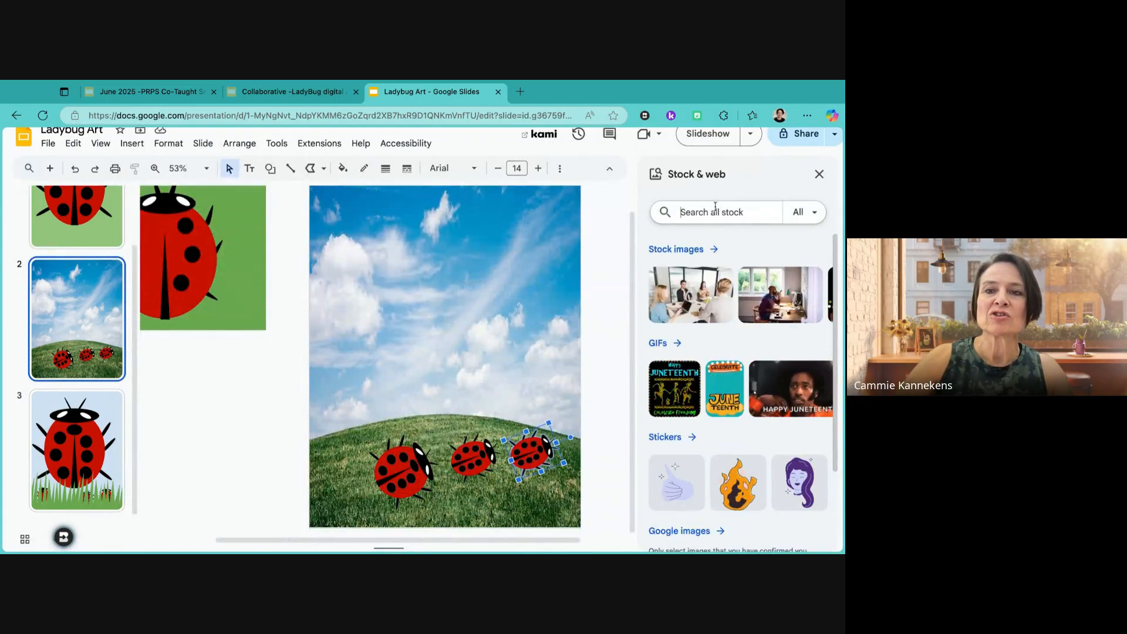
text(campfire)
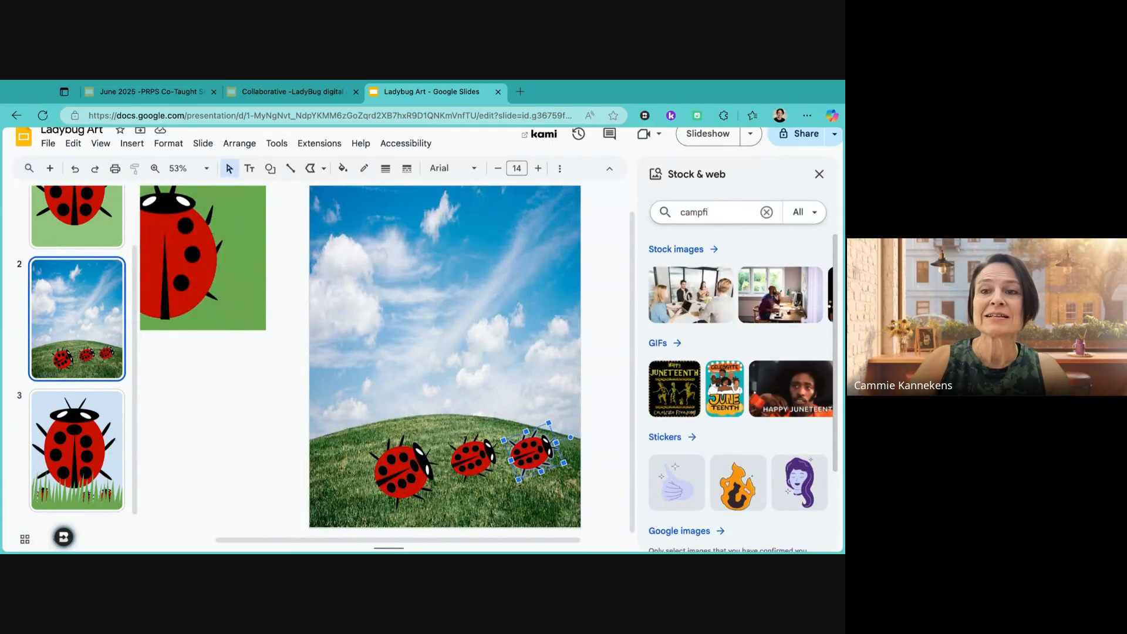
key(Return)
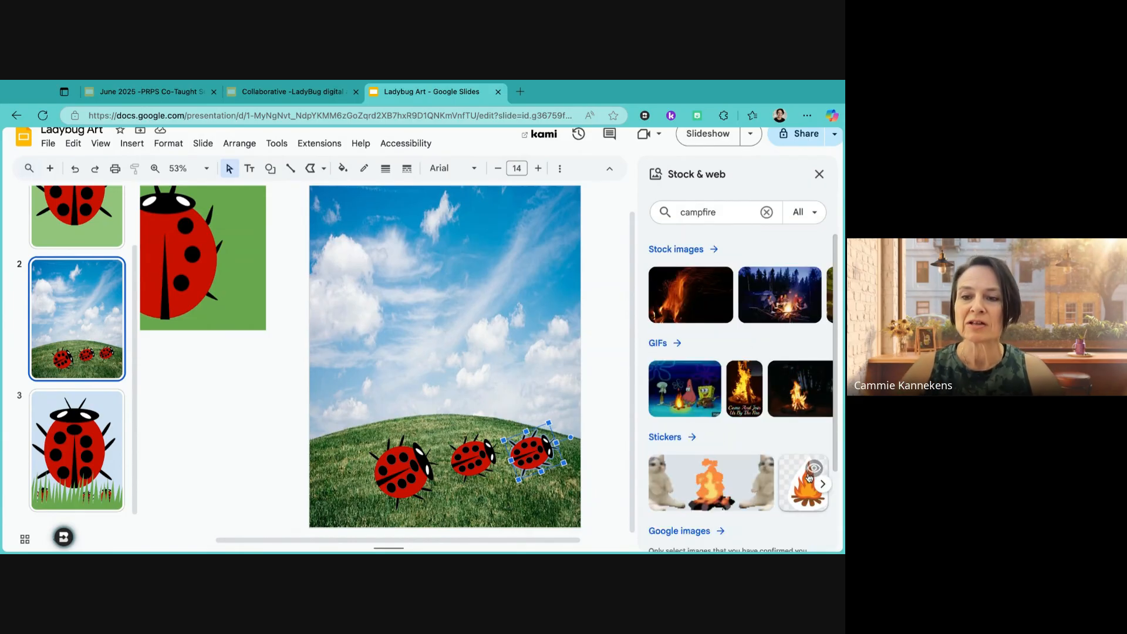
- Insert the cartoon campfire sticker with logs, shrink it and place it on the hilltop above the ladybugs
click(807, 503)
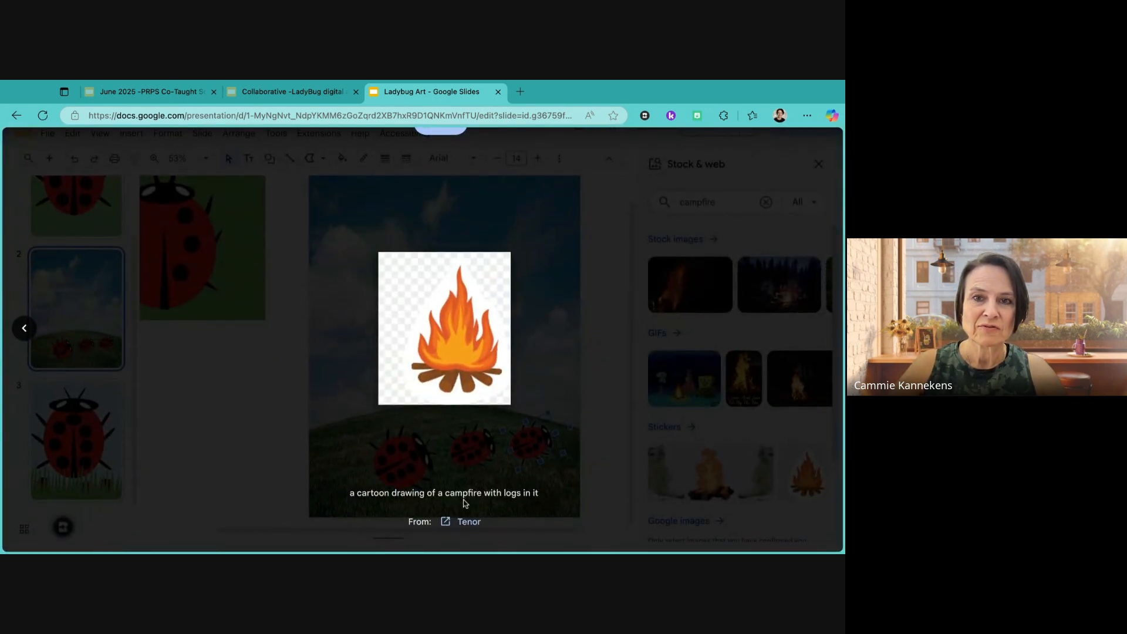
scroll(464, 496, up, 1)
click(441, 145)
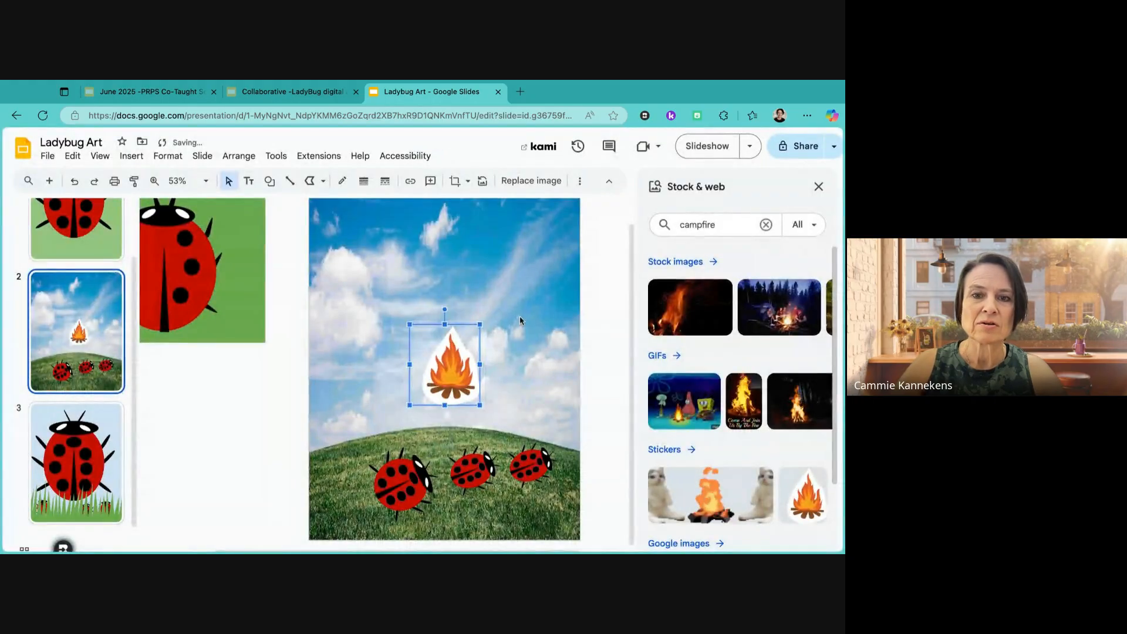
drag(463, 368, 457, 416)
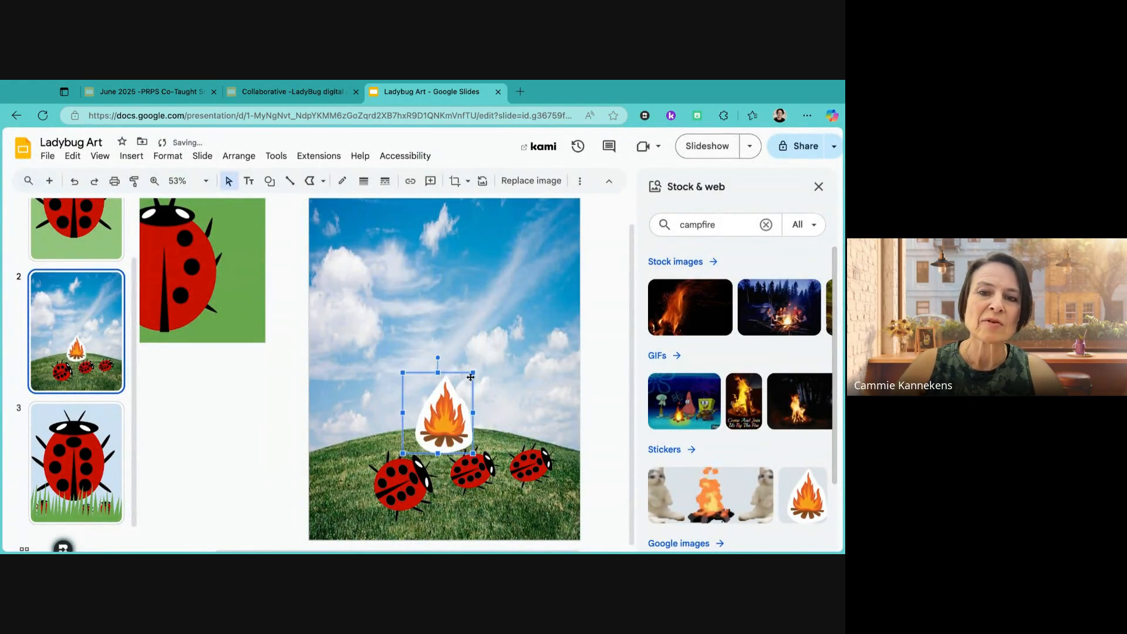
drag(473, 373, 449, 429)
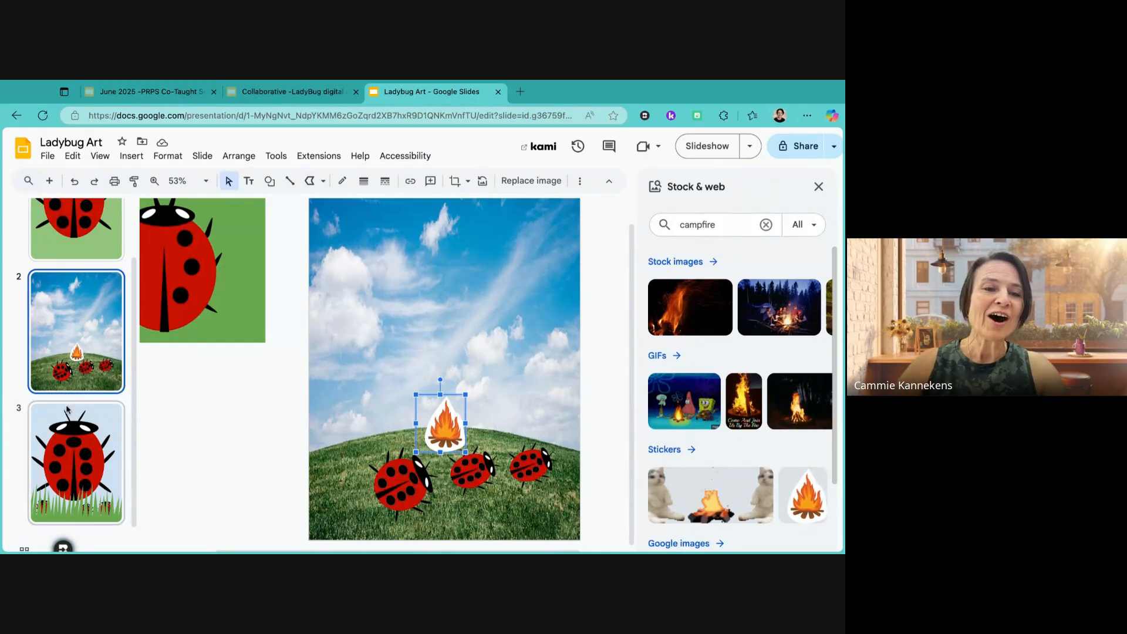
- Move the grass slide with the light blue background ahead of the photo slide, and close the image search
click(88, 436)
drag(88, 436, 88, 268)
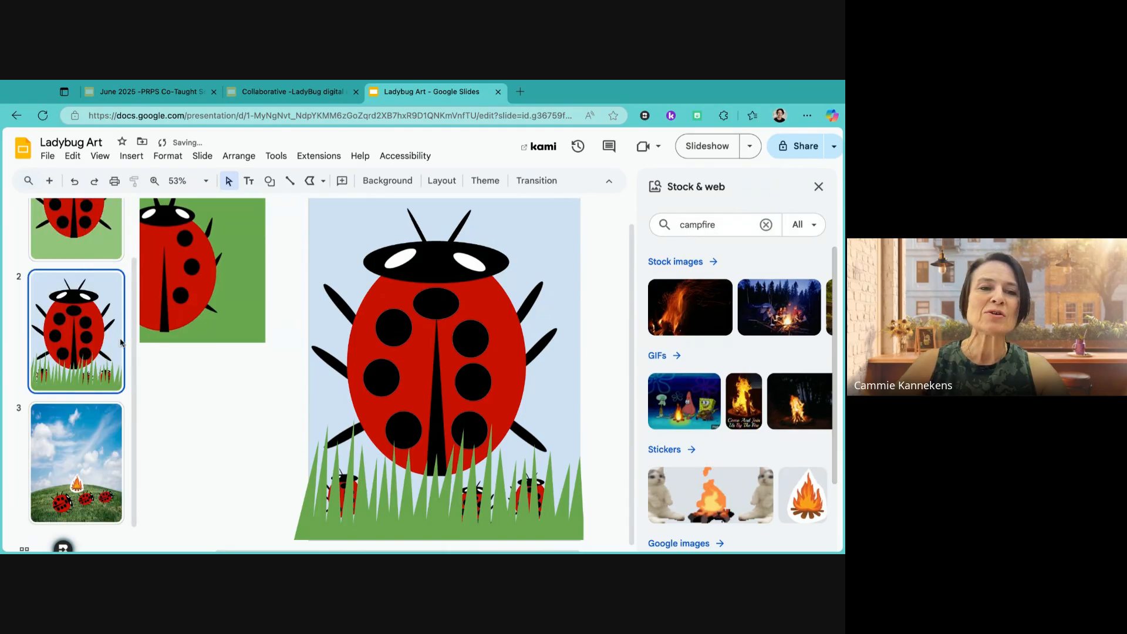
click(818, 186)
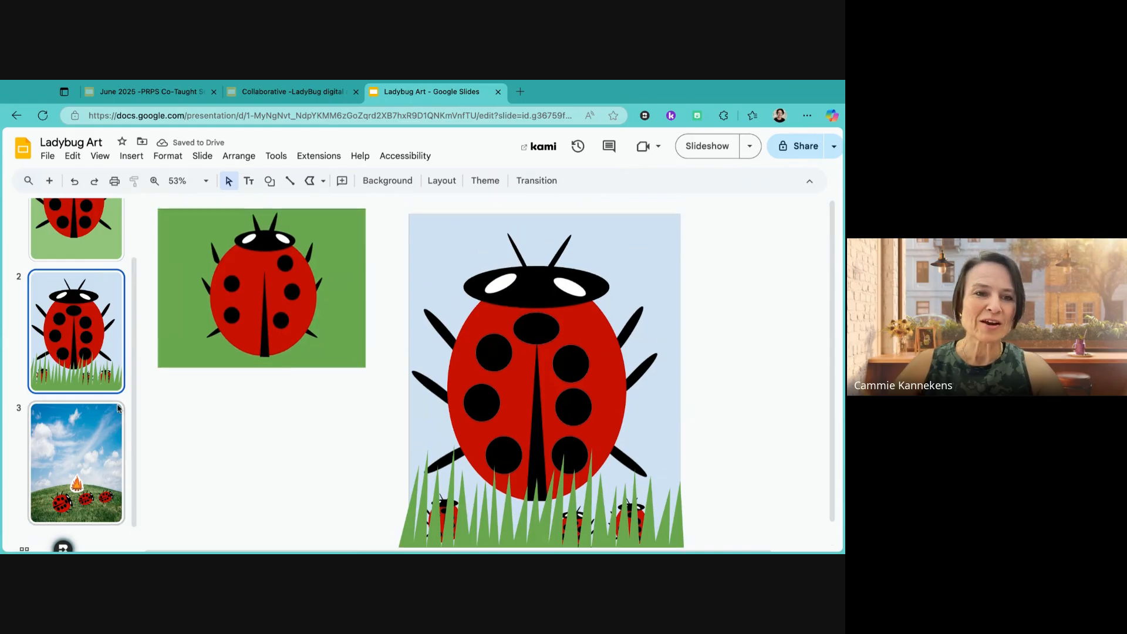
- Delete the green reference ladybug picture beside the canvas on each of the three slides
scroll(93, 423, up, 2)
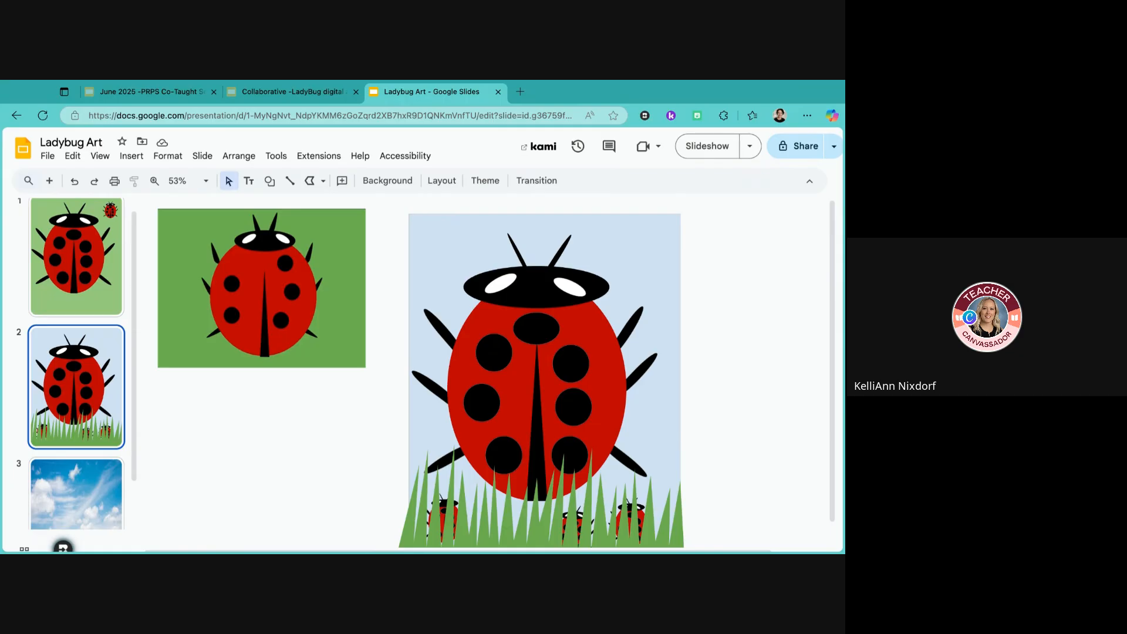
click(283, 347)
key(Delete)
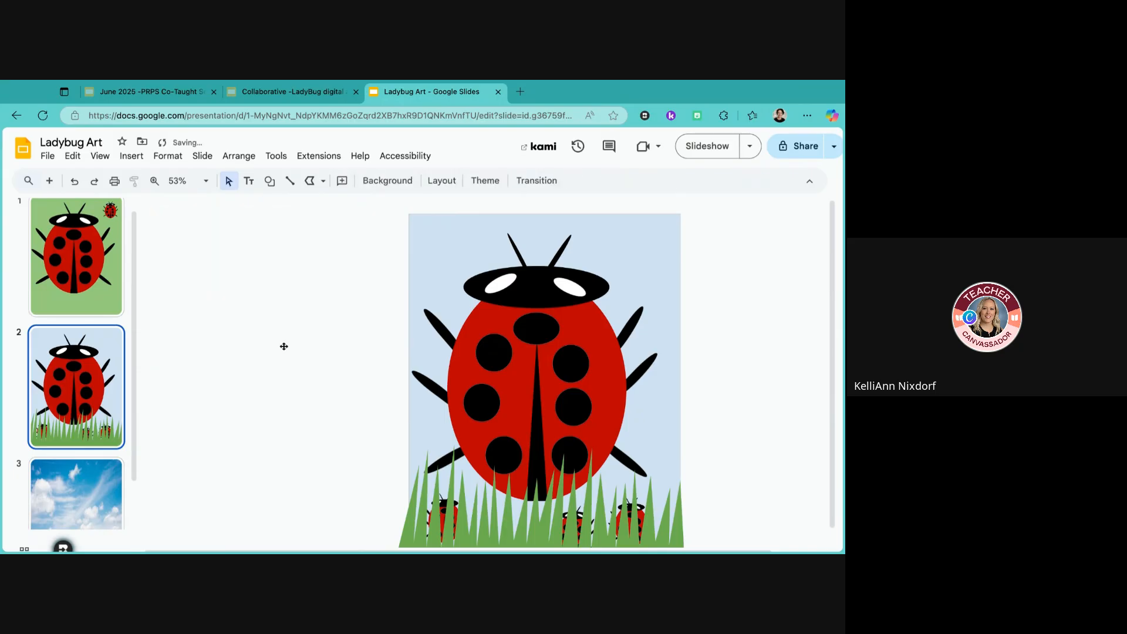
click(84, 303)
click(222, 286)
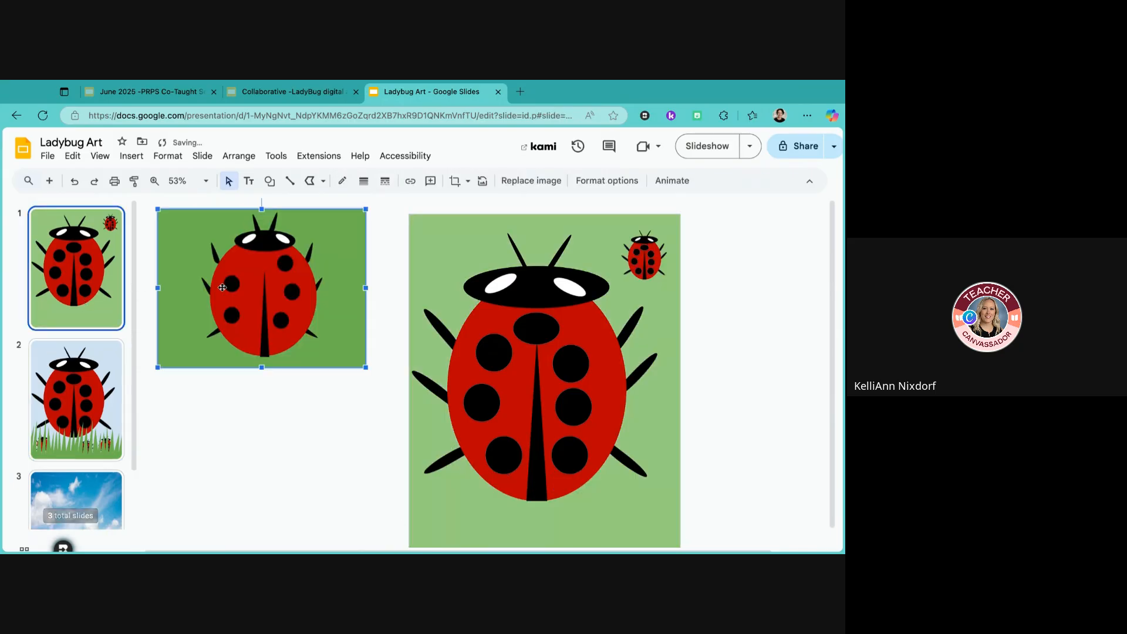
key(Delete)
click(92, 480)
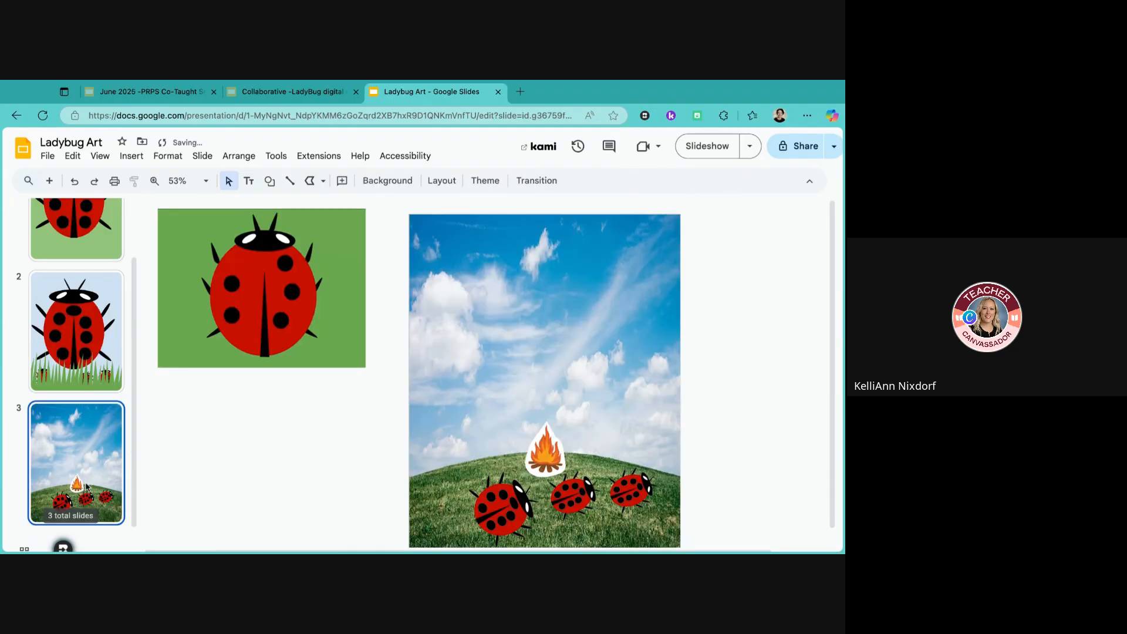
click(196, 344)
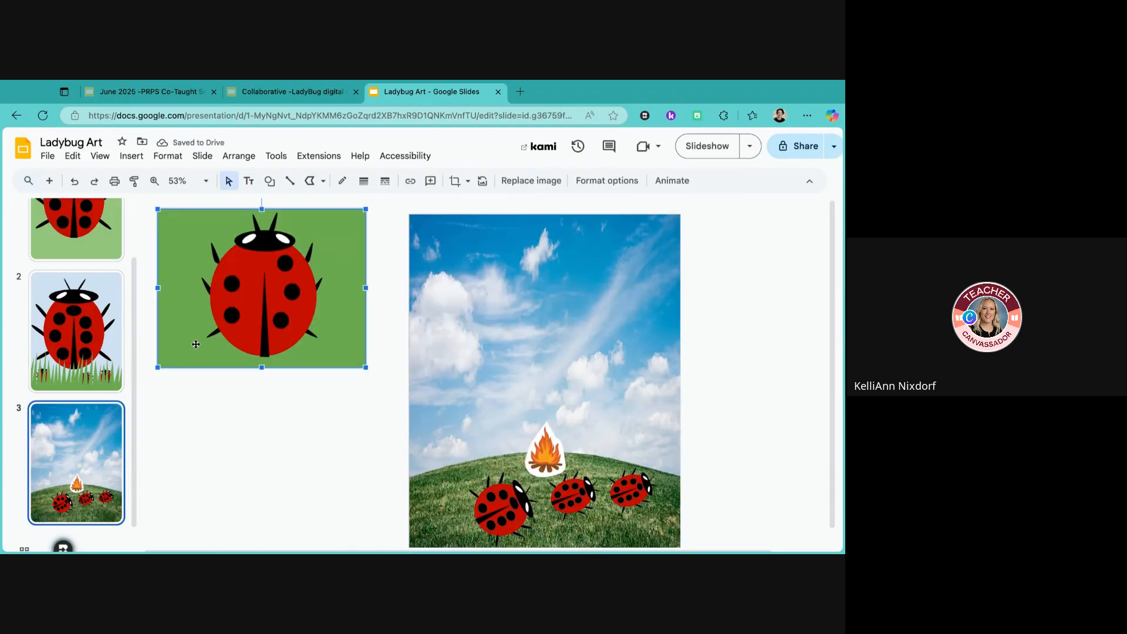
key(Delete)
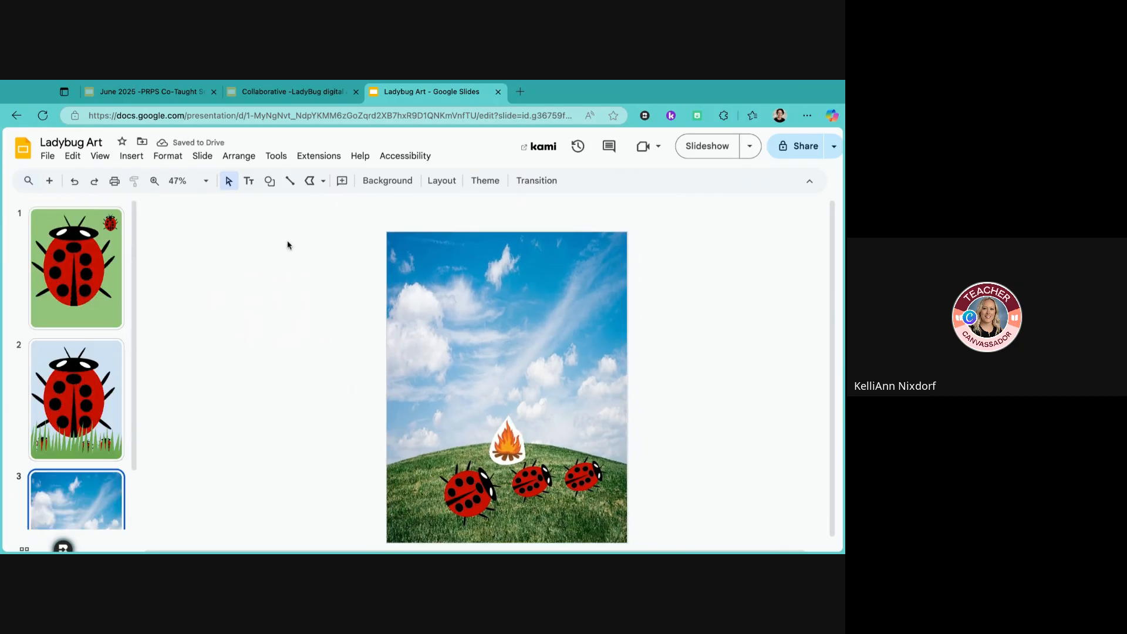
click(323, 181)
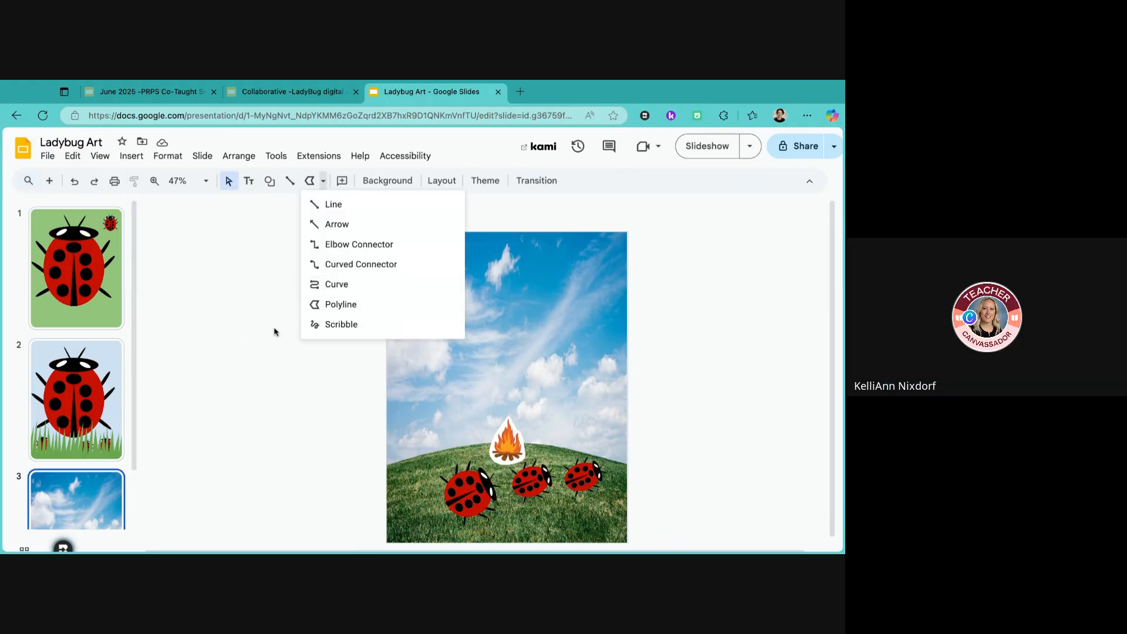
click(0, 207)
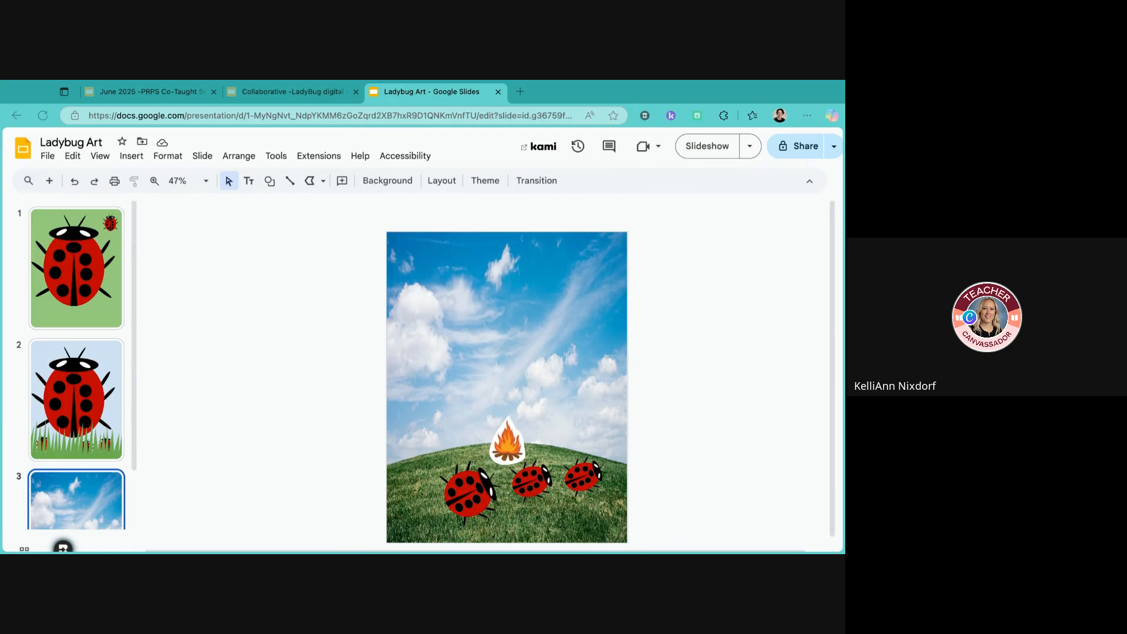
- Look at the Collaborative LadyBug digital art deck, and return to Ladybug Art to view the grass slide
click(285, 92)
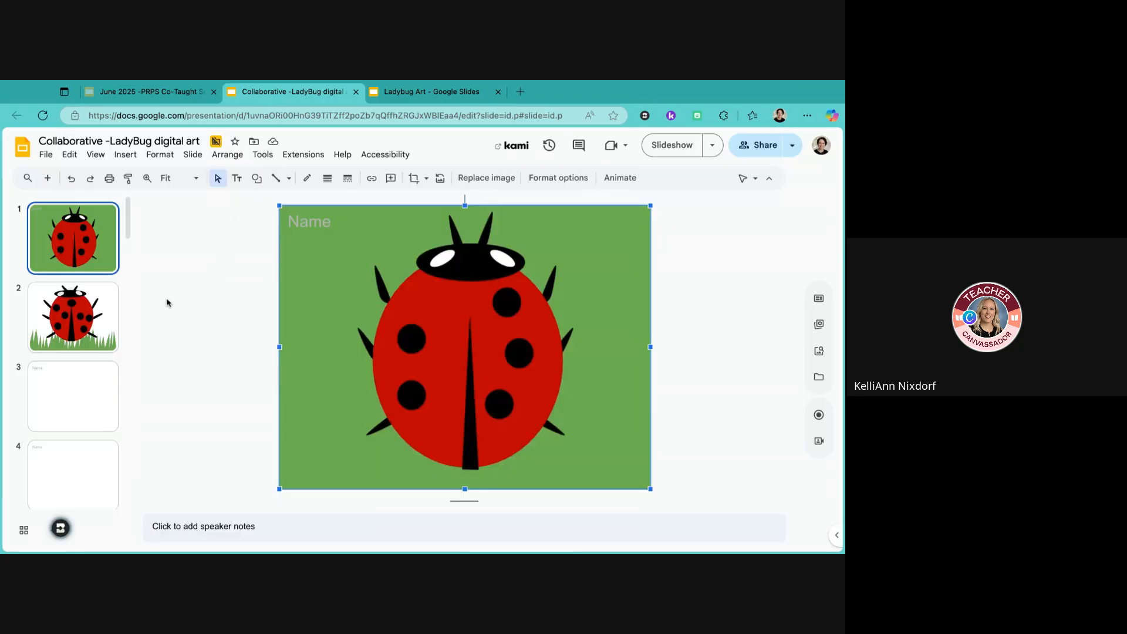
click(411, 92)
click(112, 363)
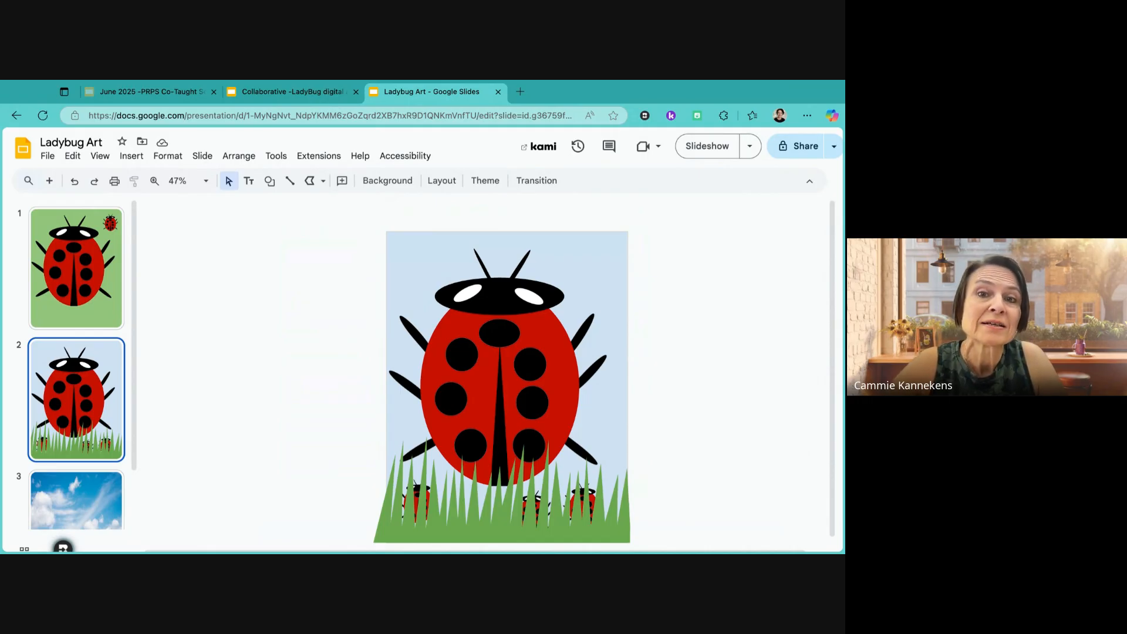
click(449, 300)
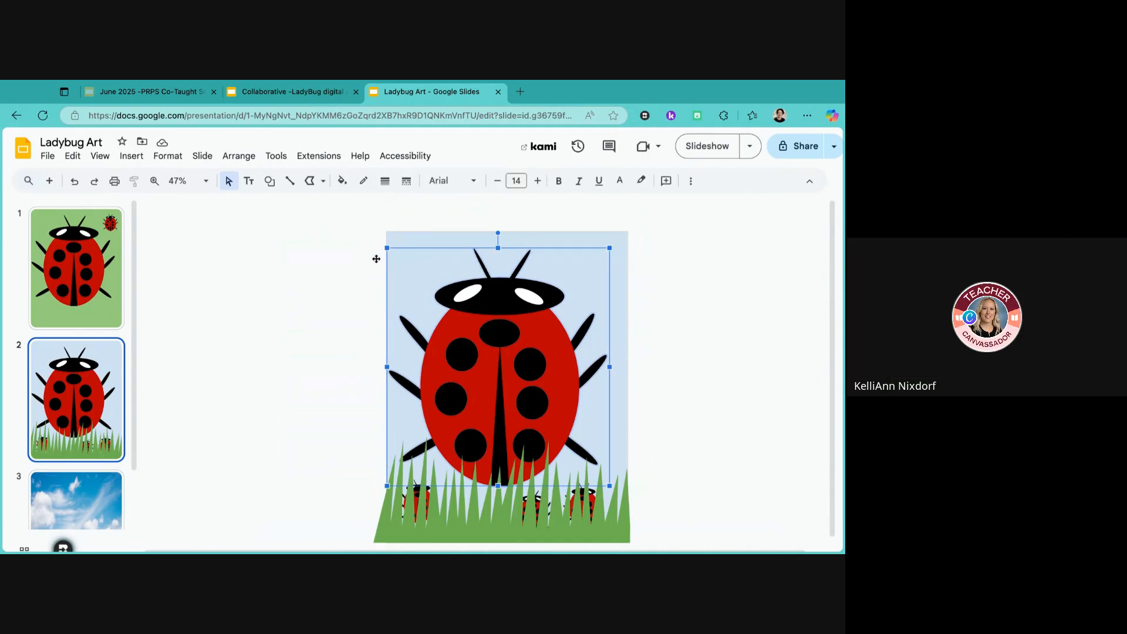
click(697, 292)
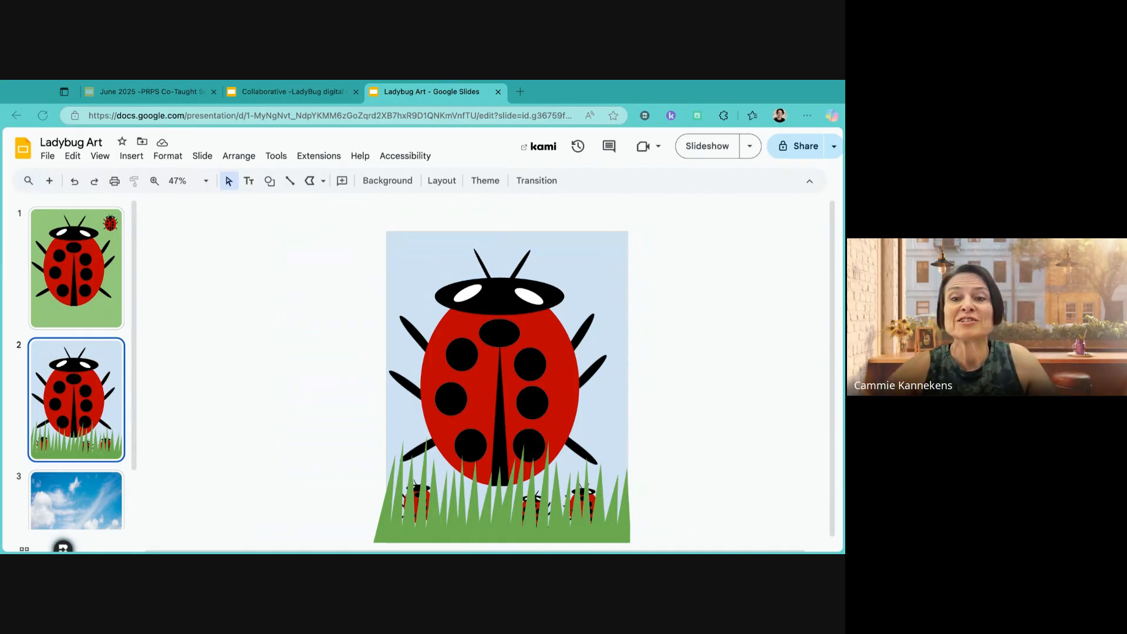
- Switch to the June 2025 PRPS Co-Taught presentation and advance to the slide with the YouTube playlist link
click(135, 91)
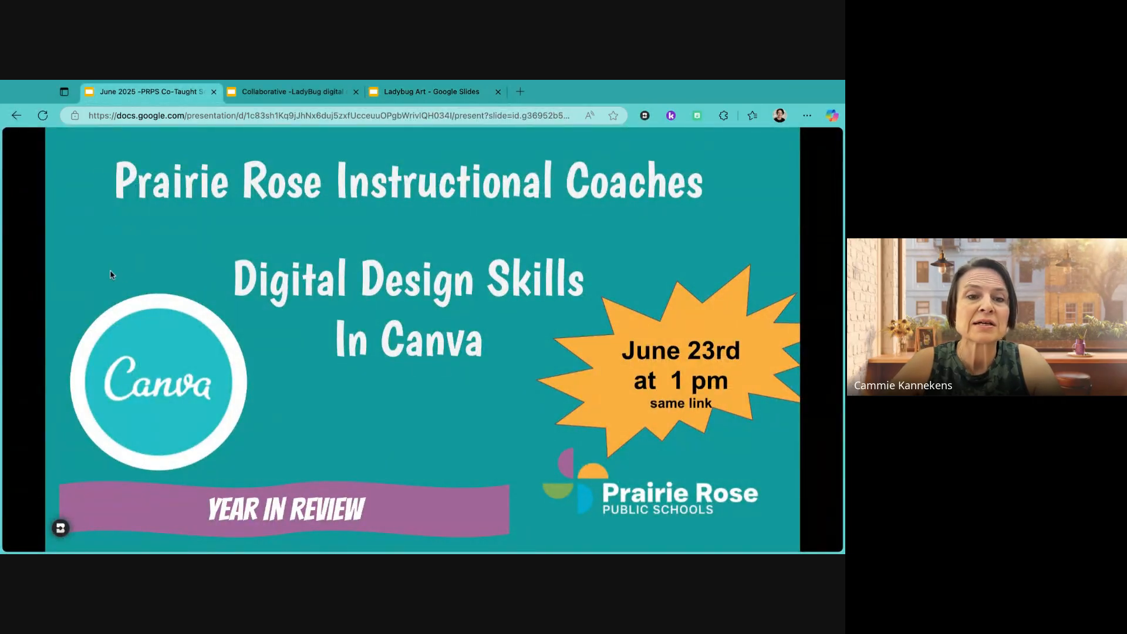
click(471, 433)
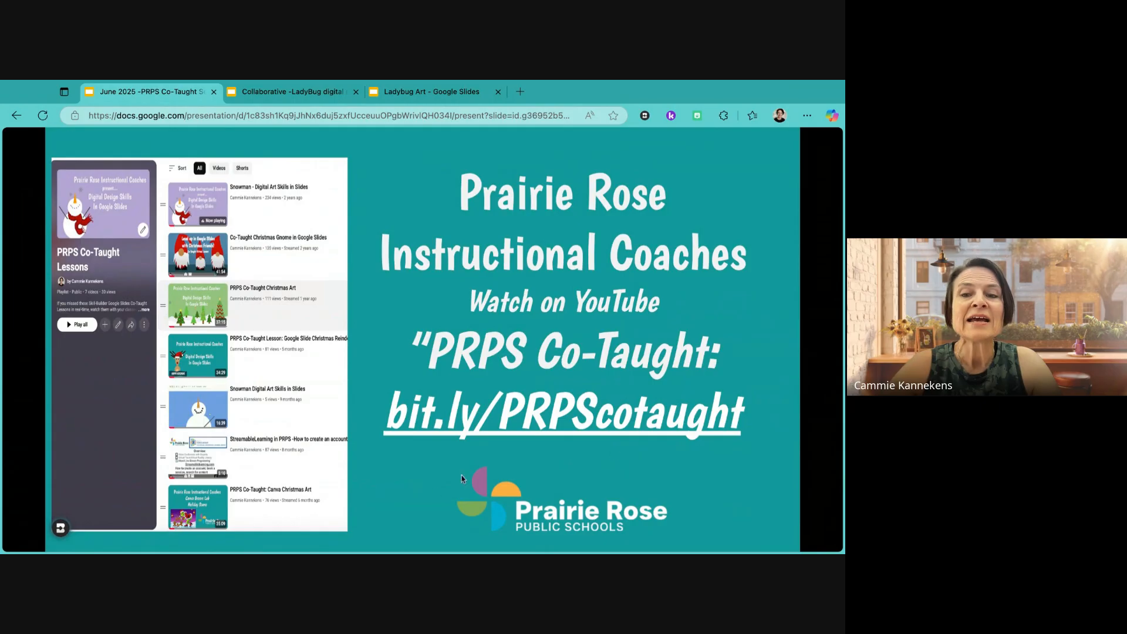